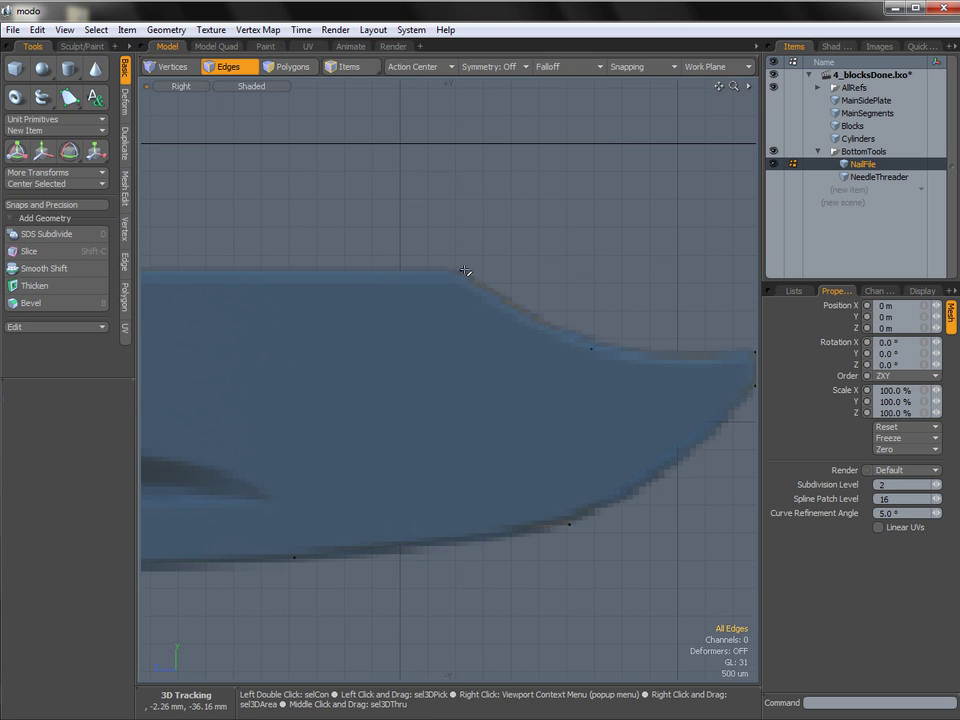
Nudge the vertex at the nail file's upper corner slightly so it matches the reference outline.
{"action": "key", "text": "1"}
{"action": "left_click", "coordinate": [462, 270]}
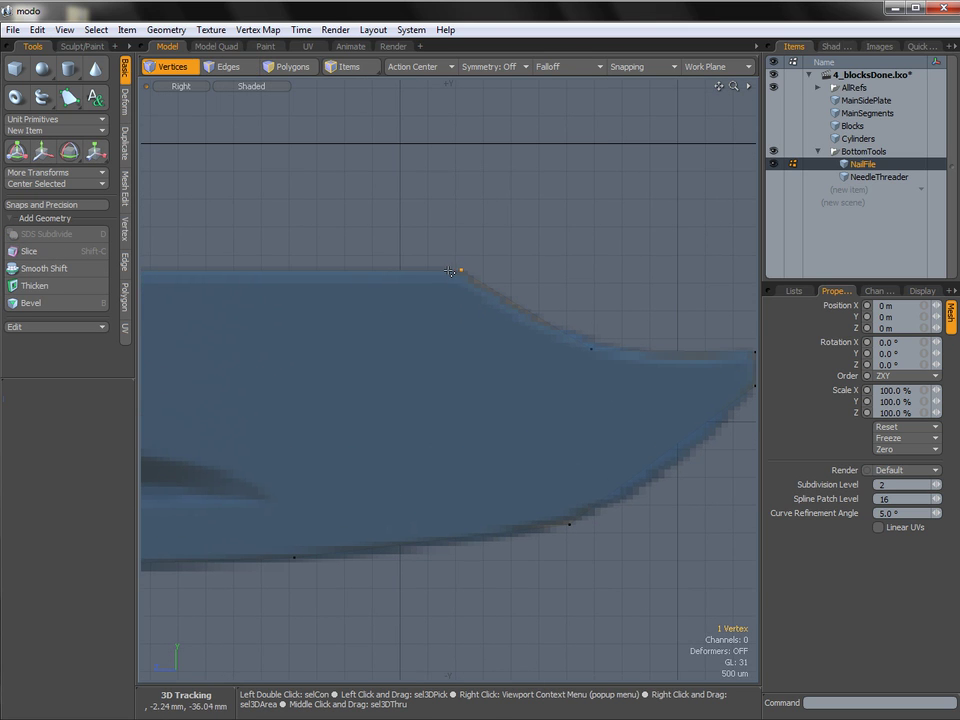
{"action": "key", "text": "w"}
{"action": "left_click_drag", "start_coordinate": [484, 313], "coordinate": [460, 275], "text": "ctrl+alt"}
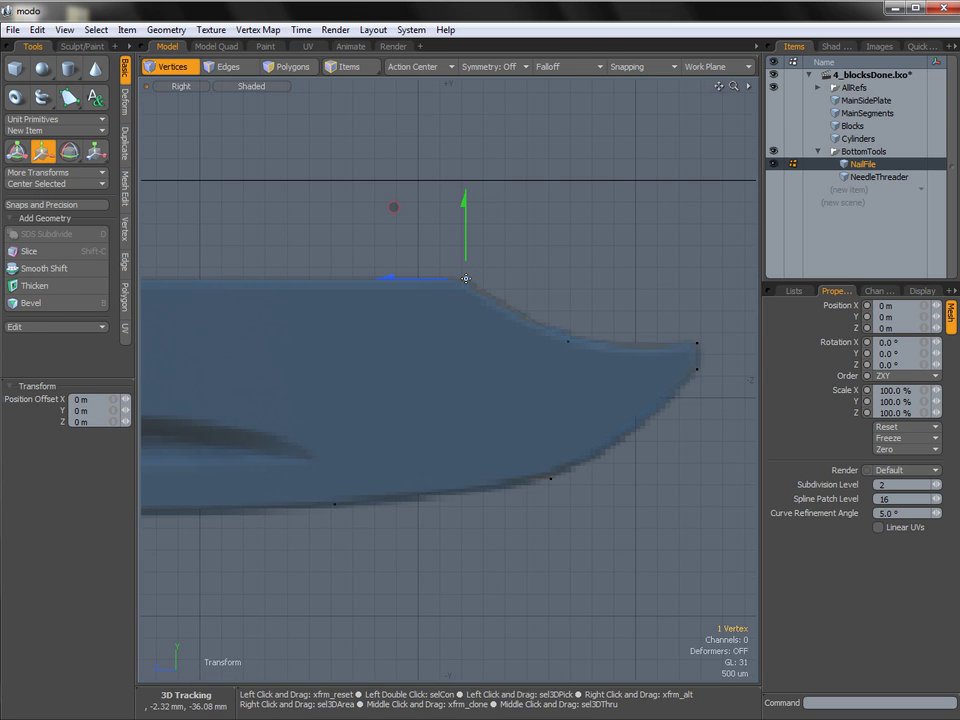
{"action": "left_click_drag", "start_coordinate": [495, 272], "coordinate": [495, 273]}
{"action": "key", "text": "Escape"}
{"action": "left_click_drag", "start_coordinate": [473, 314], "coordinate": [494, 281], "text": "alt+shift"}
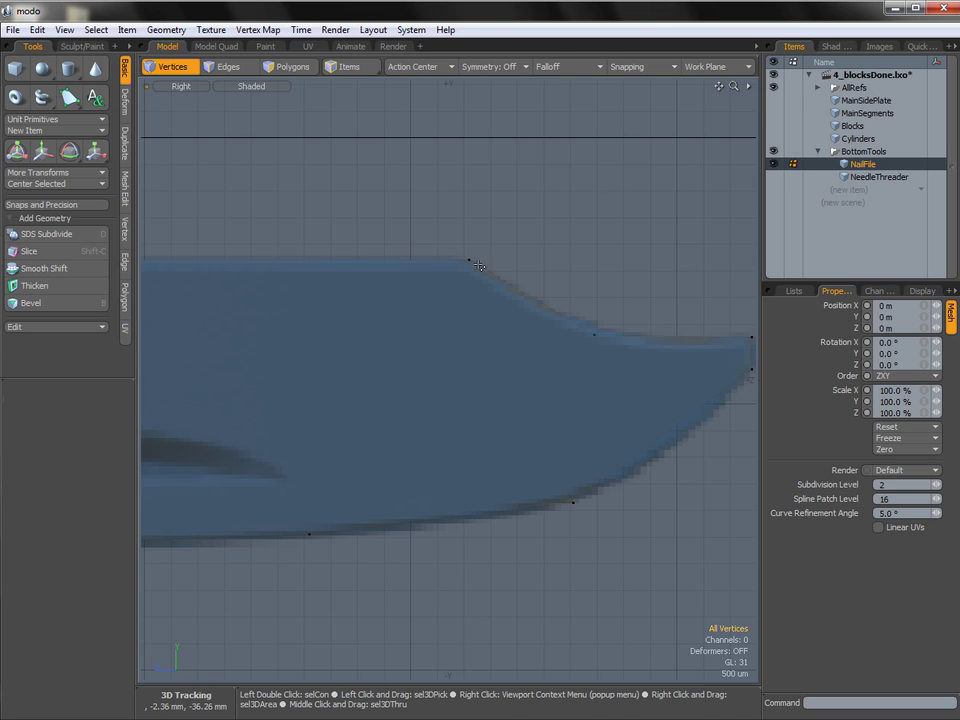
Use Edge Slice to cut a vertical edge from the upper corner vertex to the nail file's lower edge.
{"action": "key", "text": "c"}
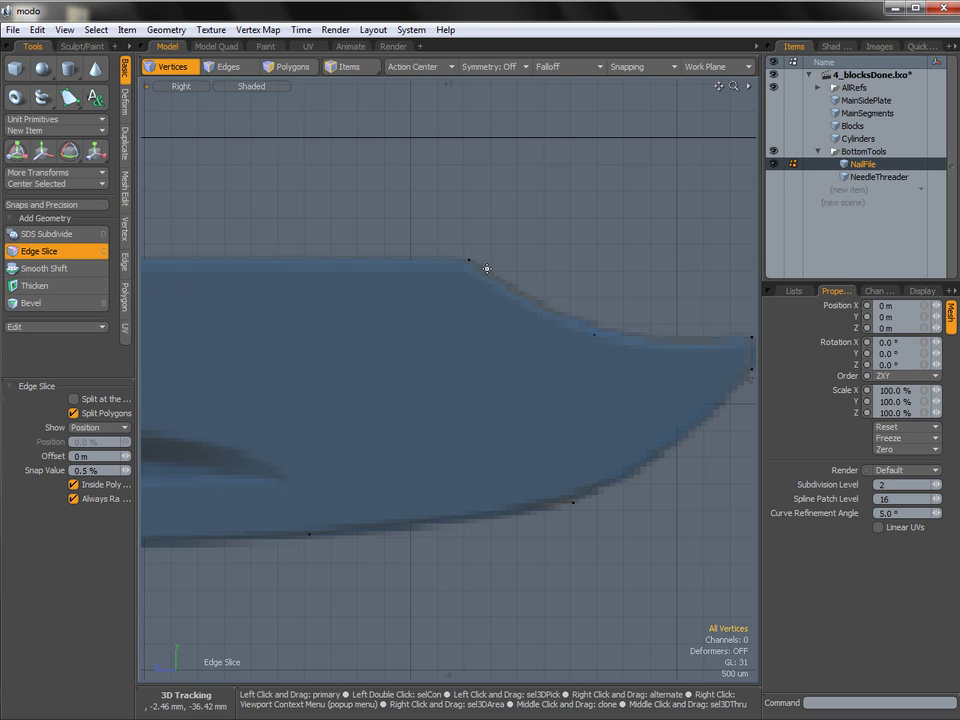
{"action": "left_click", "coordinate": [466, 514]}
{"action": "left_click_drag", "start_coordinate": [466, 524], "coordinate": [471, 524]}
{"action": "left_click_drag", "start_coordinate": [499, 463], "coordinate": [492, 453], "text": "alt+shift"}
{"action": "key", "text": "space"}
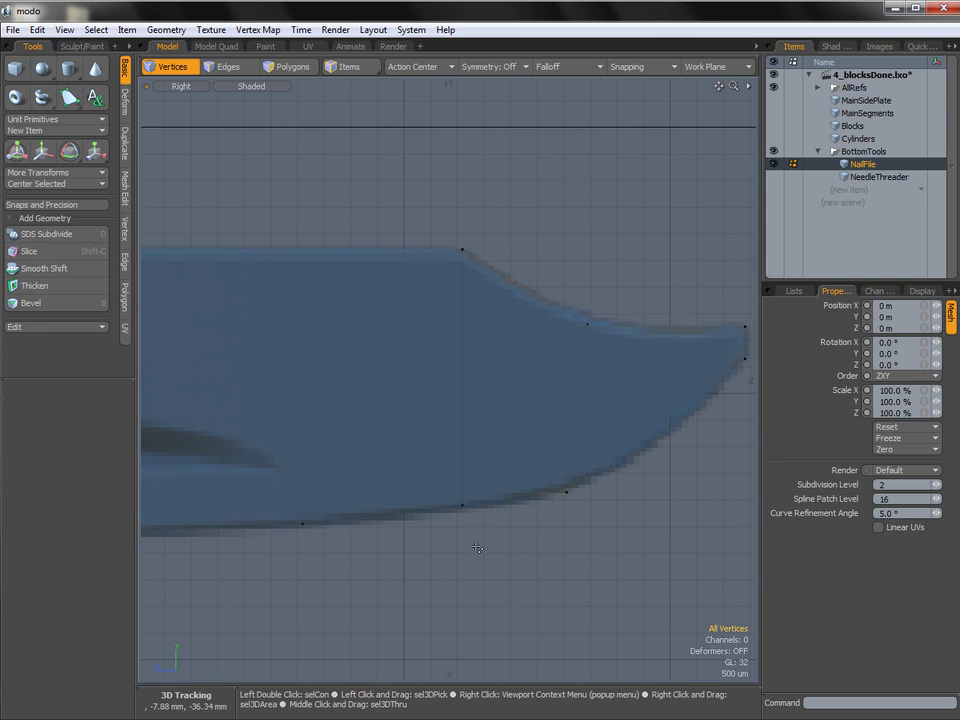
Examine the smoothed nail file outline along its full length against the reference image.
{"action": "left_click_drag", "start_coordinate": [456, 332], "coordinate": [448, 354], "text": "alt+shift"}
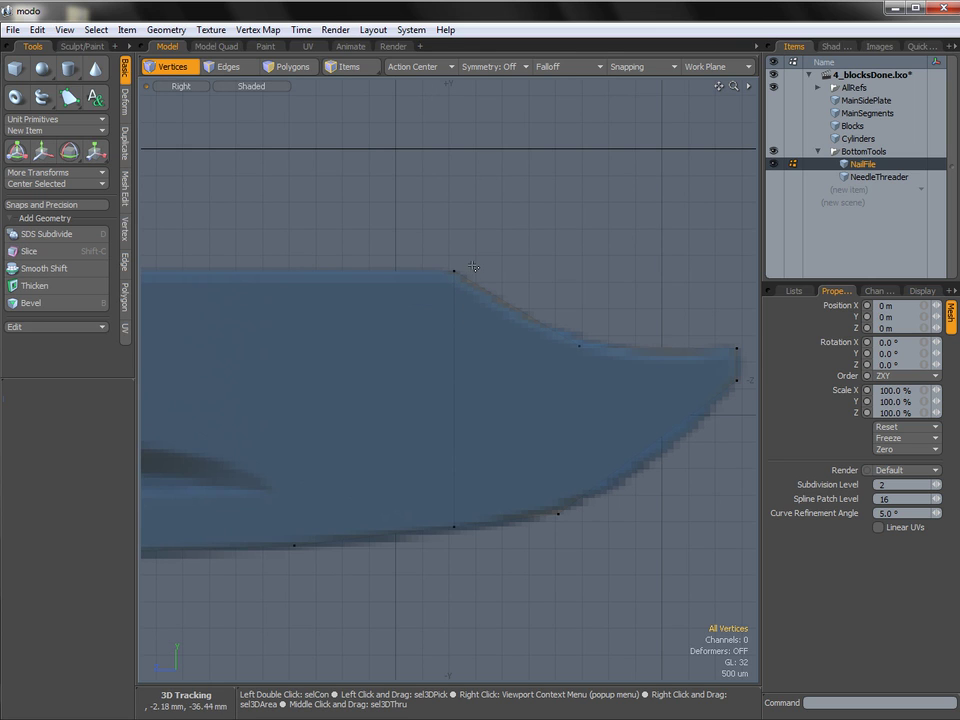
{"action": "scroll", "coordinate": [459, 273], "scroll_direction": "down", "scroll_amount": 3}
{"action": "left_click_drag", "start_coordinate": [455, 280], "coordinate": [546, 291], "text": "alt+shift"}
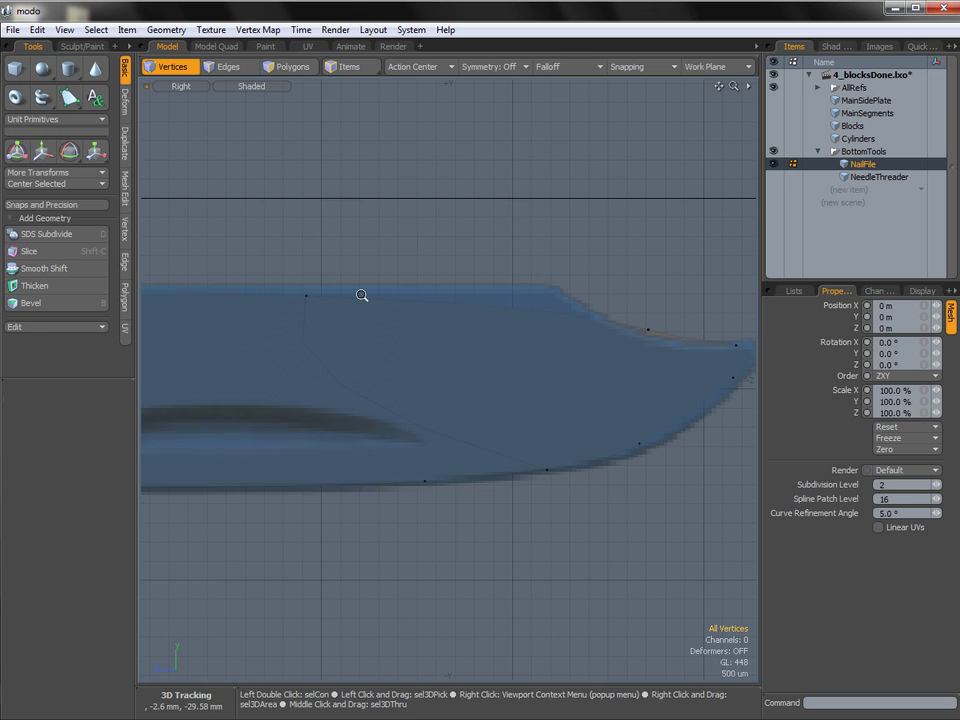
{"action": "scroll", "coordinate": [384, 304], "scroll_direction": "down", "scroll_amount": 4}
{"action": "left_click_drag", "start_coordinate": [334, 309], "coordinate": [650, 321], "text": "alt+shift"}
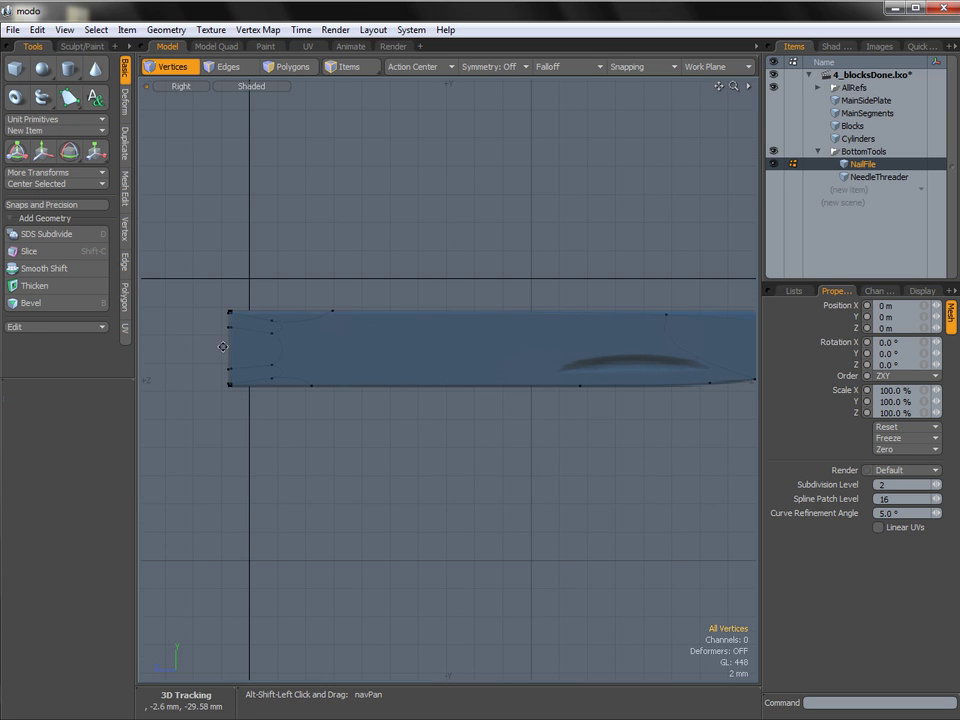
{"action": "left_click_drag", "start_coordinate": [550, 327], "coordinate": [325, 307], "text": "alt+shift"}
{"action": "left_click_drag", "start_coordinate": [452, 302], "coordinate": [533, 325], "text": "ctrl+alt"}
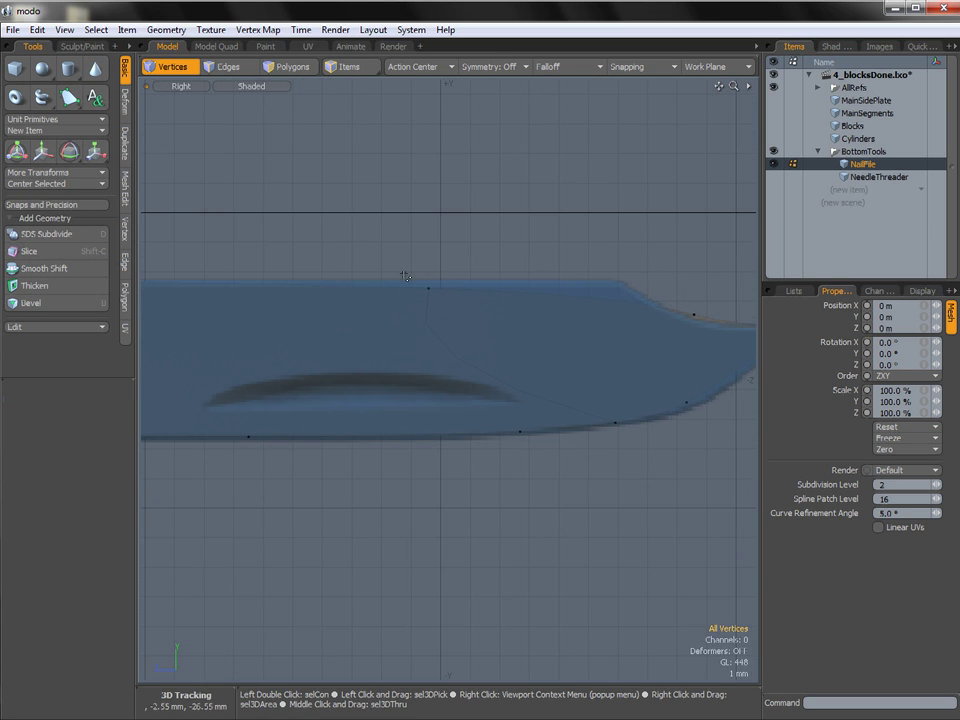
Turn off subdivision smoothing and slice the nail file vertically at Z -36 mm, just beside the corner edge.
{"action": "key", "text": "Tab"}
{"action": "left_click_drag", "start_coordinate": [547, 253], "coordinate": [439, 225], "text": "alt+shift"}
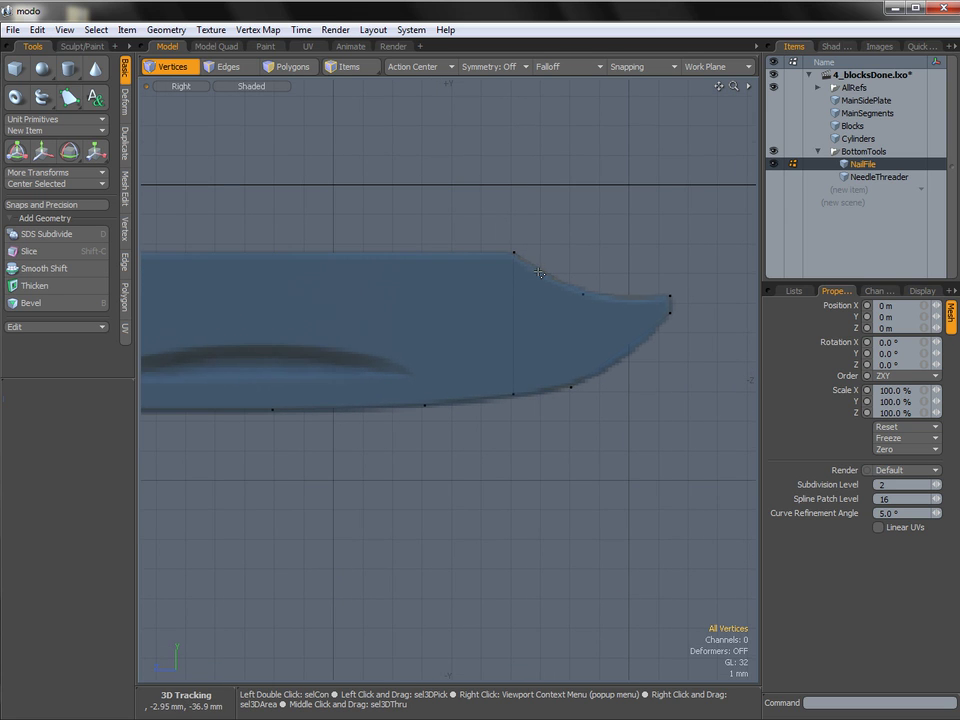
{"action": "mouse_move", "coordinate": [531, 266]}
{"action": "left_mouse_down", "text": "ctrl+alt"}
{"action": "mouse_move", "coordinate": [576, 296]}
{"action": "mouse_move", "coordinate": [551, 302]}
{"action": "mouse_move", "coordinate": [499, 268]}
{"action": "mouse_move", "coordinate": [530, 247]}
{"action": "left_mouse_up", "text": "ctrl+alt"}
{"action": "mouse_move", "coordinate": [520, 243]}
{"action": "left_mouse_down", "text": "alt+shift"}
{"action": "mouse_move", "coordinate": [486, 239]}
{"action": "mouse_move", "coordinate": [518, 241]}
{"action": "left_mouse_up", "text": "alt+shift"}
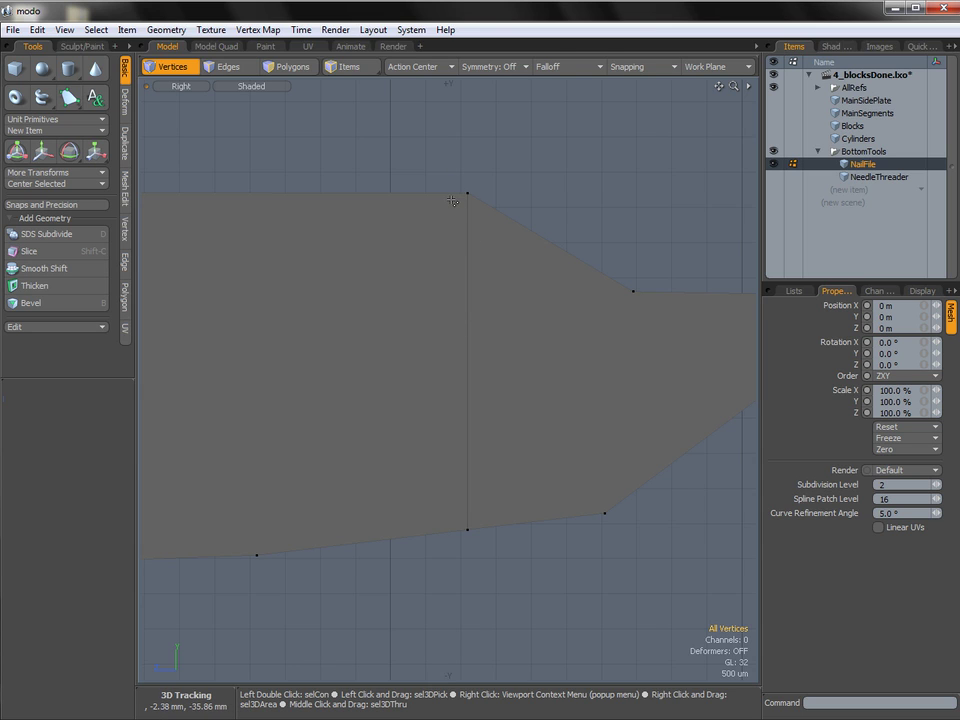
{"action": "key", "text": "shift+c"}
{"action": "left_click_drag", "start_coordinate": [461, 188], "coordinate": [461, 534]}
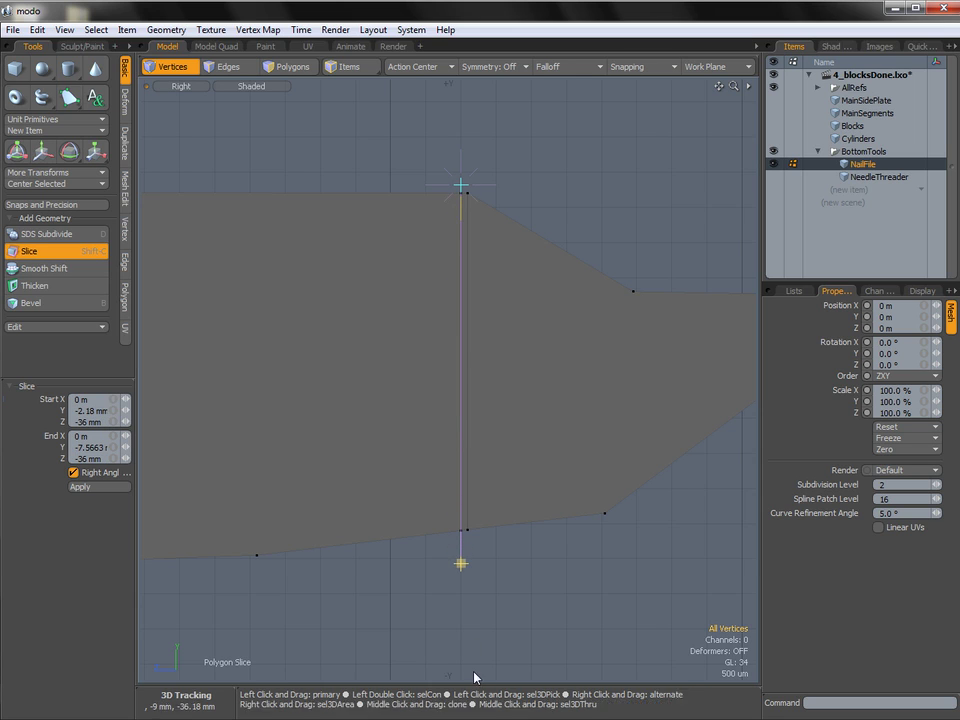
{"action": "key", "text": "space"}
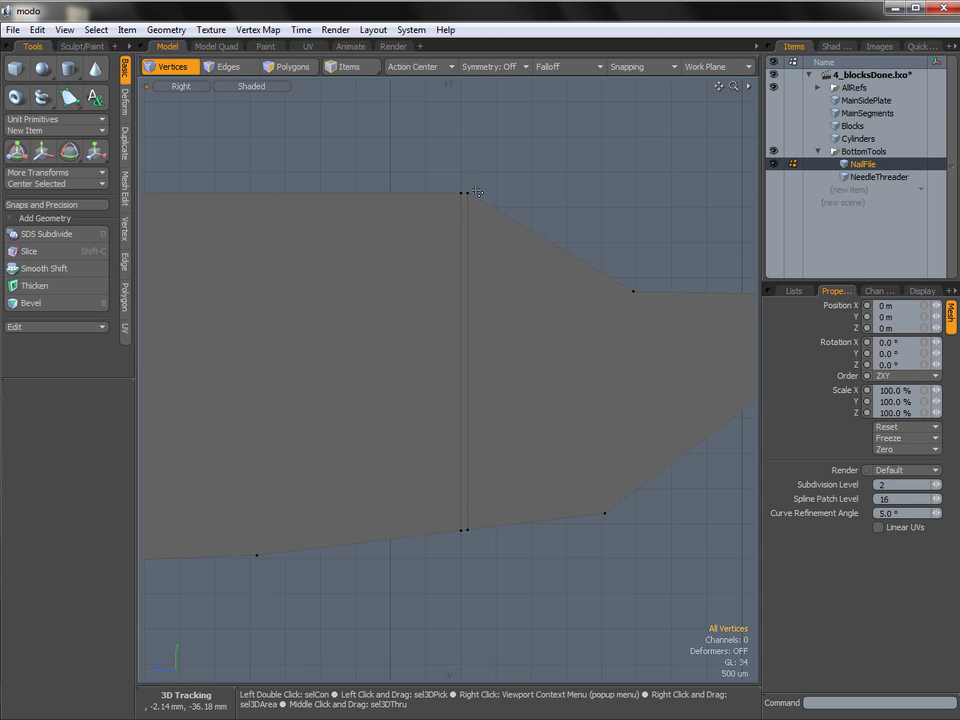
Slice the unsmoothed nail file vertically at Z -36.2 mm, on the tip side of the corner edge.
{"action": "mouse_move", "coordinate": [487, 231]}
{"action": "left_mouse_down", "text": "ctrl+alt"}
{"action": "mouse_move", "coordinate": [452, 231]}
{"action": "mouse_move", "coordinate": [461, 240]}
{"action": "mouse_move", "coordinate": [452, 249]}
{"action": "left_mouse_up", "text": "ctrl+alt"}
{"action": "mouse_move", "coordinate": [467, 235]}
{"action": "left_mouse_down", "text": "ctrl+alt"}
{"action": "mouse_move", "coordinate": [400, 230]}
{"action": "mouse_move", "coordinate": [548, 239]}
{"action": "left_mouse_up", "text": "ctrl+alt"}
{"action": "mouse_move", "coordinate": [384, 242]}
{"action": "left_mouse_down", "text": "ctrl+alt"}
{"action": "mouse_move", "coordinate": [335, 246]}
{"action": "mouse_move", "coordinate": [371, 250]}
{"action": "left_mouse_up", "text": "ctrl+alt"}
{"action": "left_click_drag", "start_coordinate": [505, 237], "coordinate": [642, 254], "text": "ctrl+alt"}
{"action": "left_click_drag", "start_coordinate": [399, 260], "coordinate": [500, 259], "text": "ctrl+alt"}
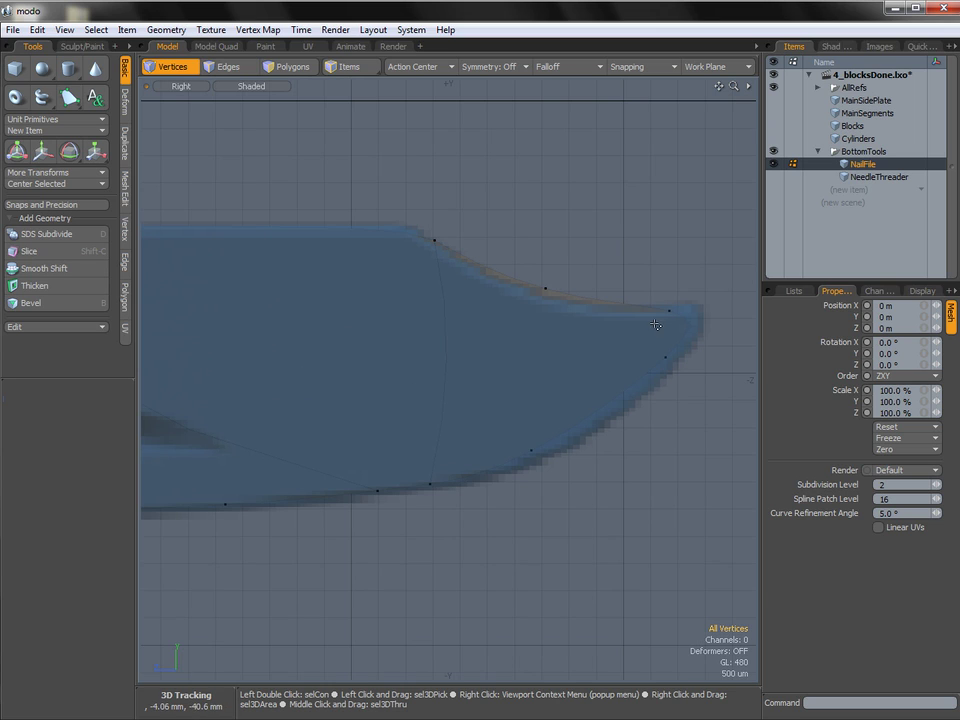
{"action": "key", "text": "Tab"}
{"action": "left_click_drag", "start_coordinate": [421, 236], "coordinate": [418, 605], "text": "ctrl+alt"}
{"action": "key", "text": "shift+c"}
{"action": "key", "text": "space"}
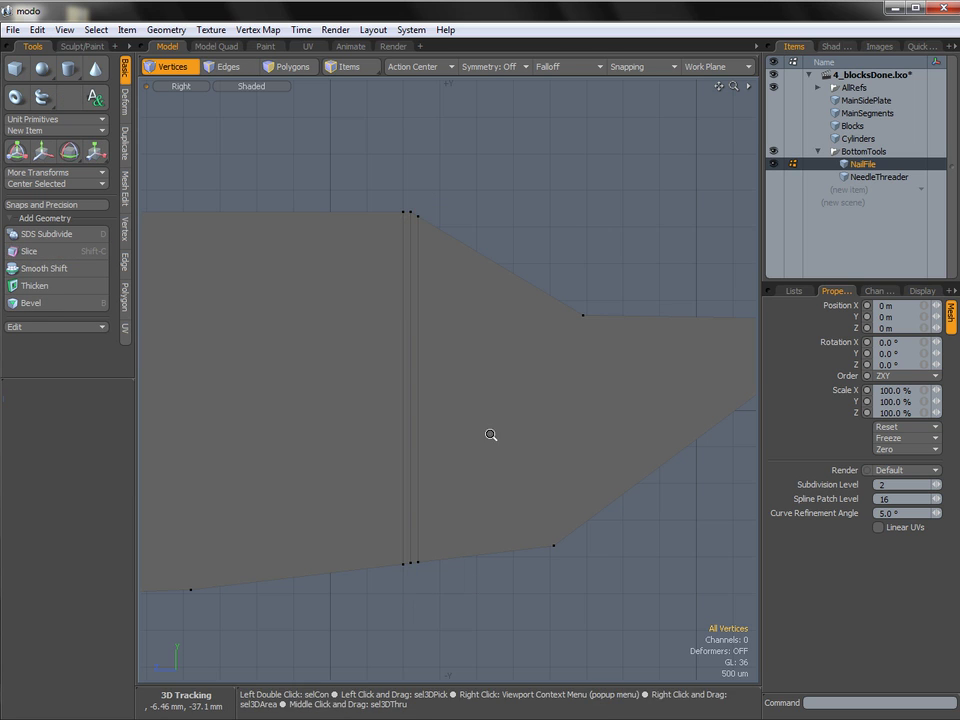
Turn on subdivision smoothing and select the nail file's connected polygons to compare the curve with the reference.
{"action": "key", "text": "Tab"}
{"action": "key", "text": "ctrl+z"}
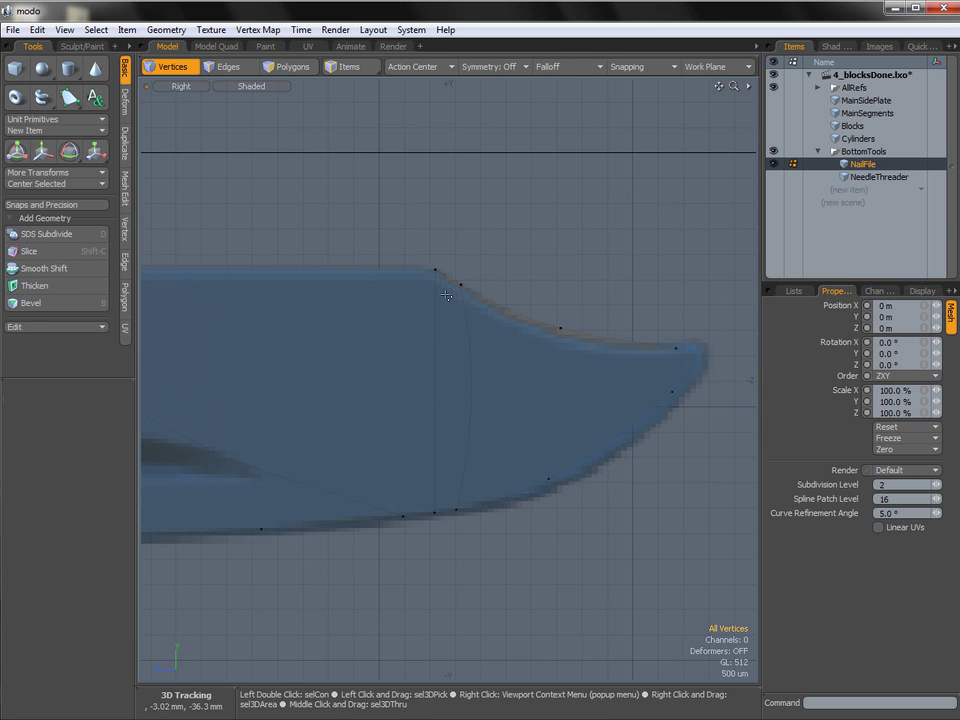
{"action": "key", "text": "3"}
{"action": "double_click", "coordinate": [444, 328]}
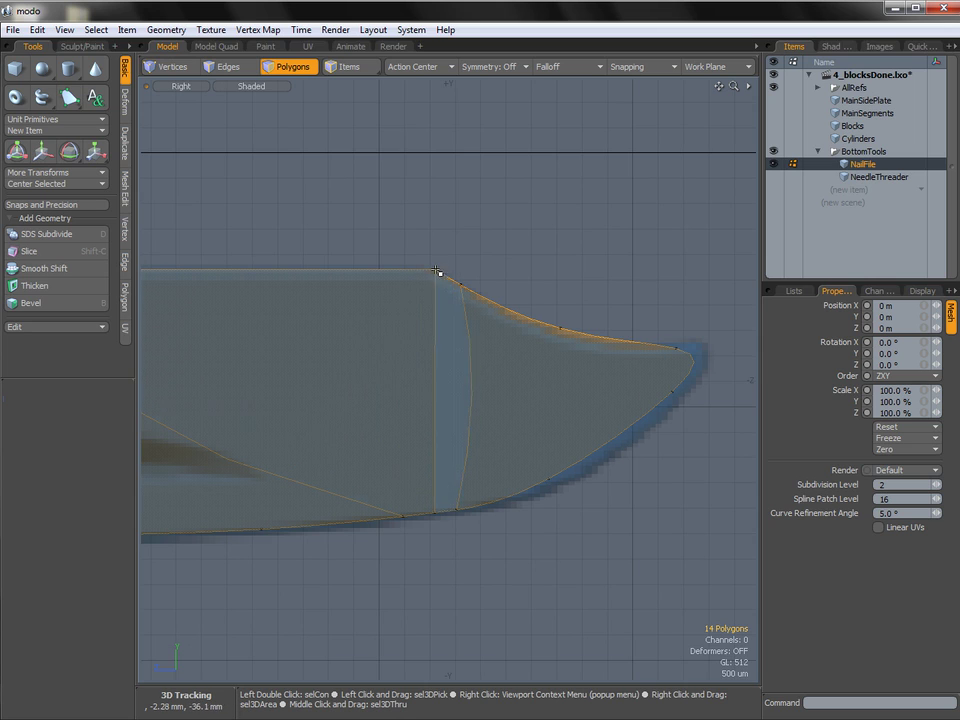
{"action": "left_click_drag", "start_coordinate": [447, 296], "coordinate": [374, 306], "text": "ctrl+alt"}
{"action": "left_click_drag", "start_coordinate": [376, 306], "coordinate": [374, 278], "text": "alt+shift"}
{"action": "left_click_drag", "start_coordinate": [439, 291], "coordinate": [392, 271], "text": "ctrl+alt"}
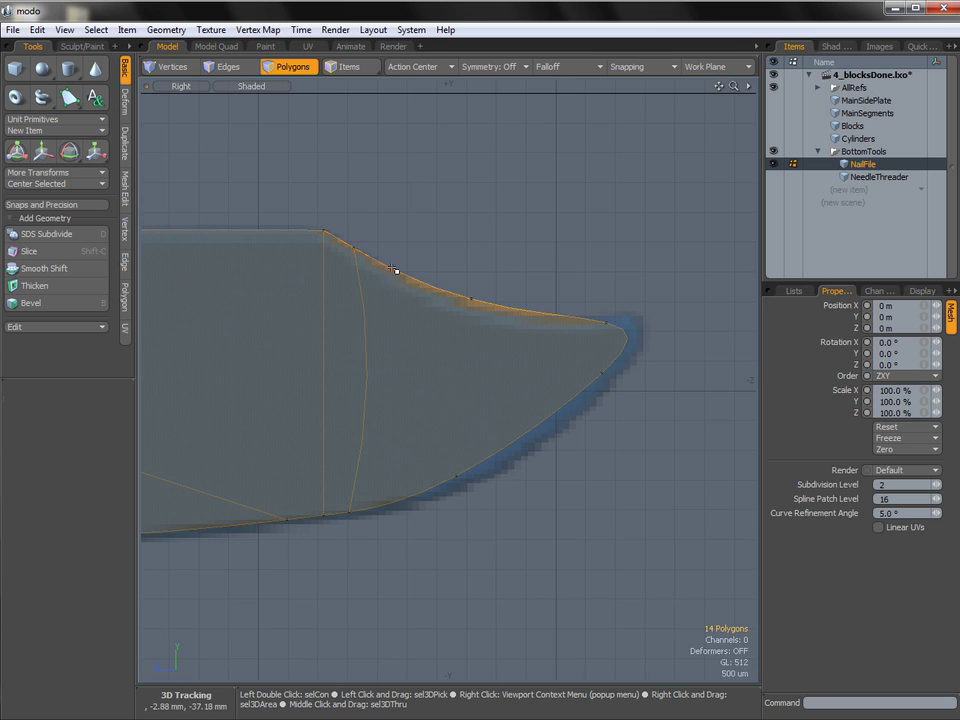
Move the vertex on the concave upper curve by about -200 µm in Y and -70 µm in Z.
{"action": "key", "text": "1"}
{"action": "left_click", "coordinate": [471, 300]}
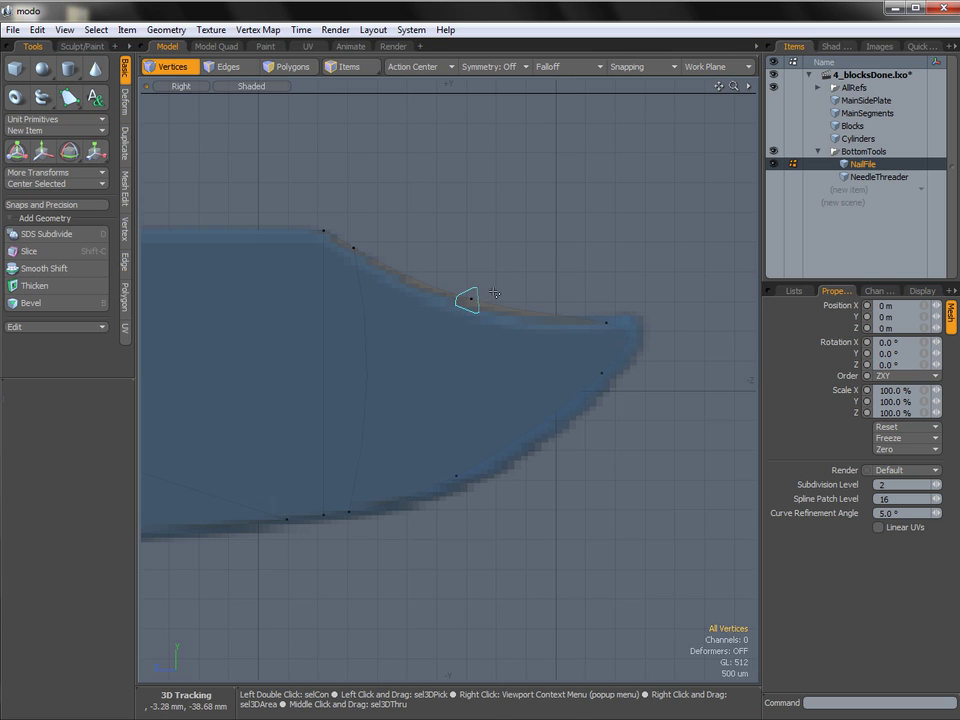
{"action": "key", "text": "w"}
{"action": "left_click_drag", "start_coordinate": [393, 243], "coordinate": [395, 253]}
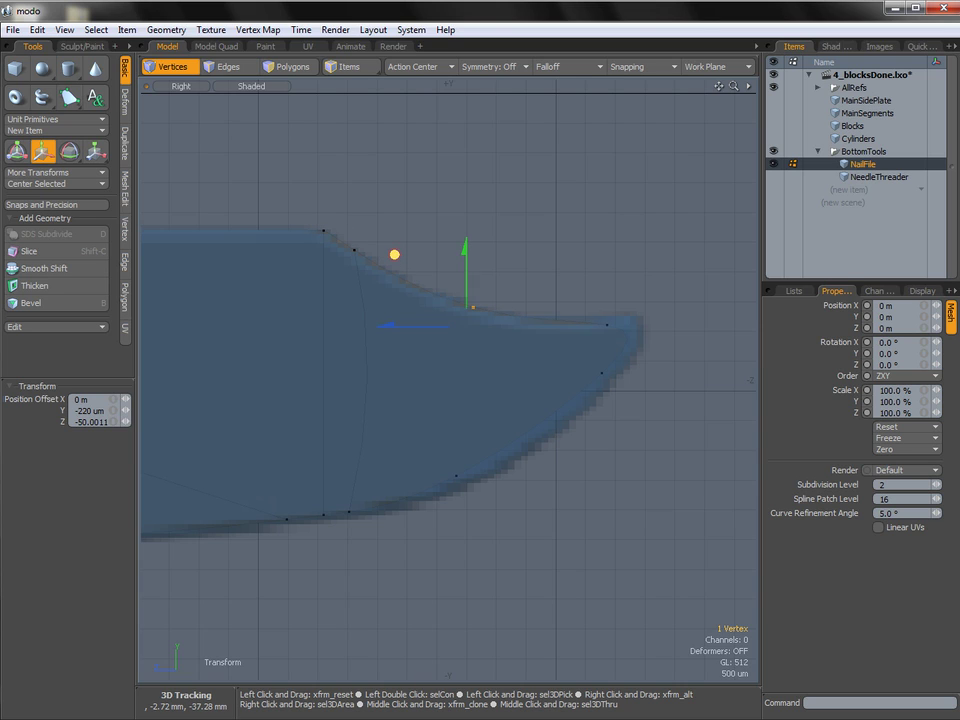
{"action": "left_click_drag", "start_coordinate": [547, 276], "coordinate": [485, 262], "text": "alt+shift"}
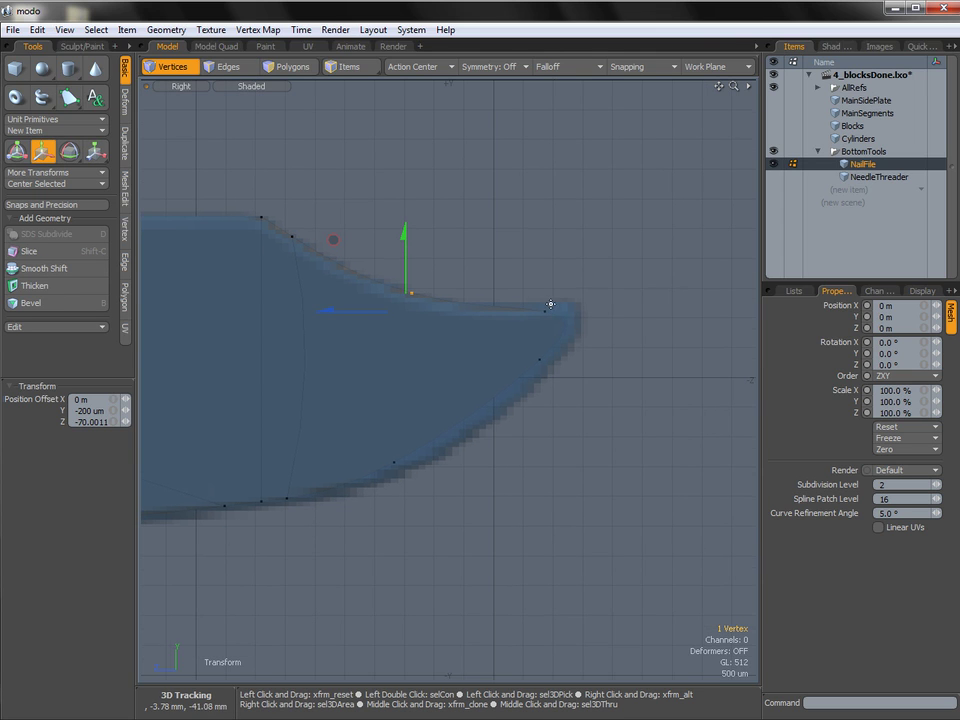
{"action": "key", "text": "space"}
{"action": "left_click", "coordinate": [586, 312]}
{"action": "left_click_drag", "start_coordinate": [582, 311], "coordinate": [536, 301], "text": "ctrl+alt"}
{"action": "key", "text": "Tab"}
{"action": "key", "text": "2"}
{"action": "left_click", "coordinate": [535, 307]}
{"action": "key", "text": "Tab"}
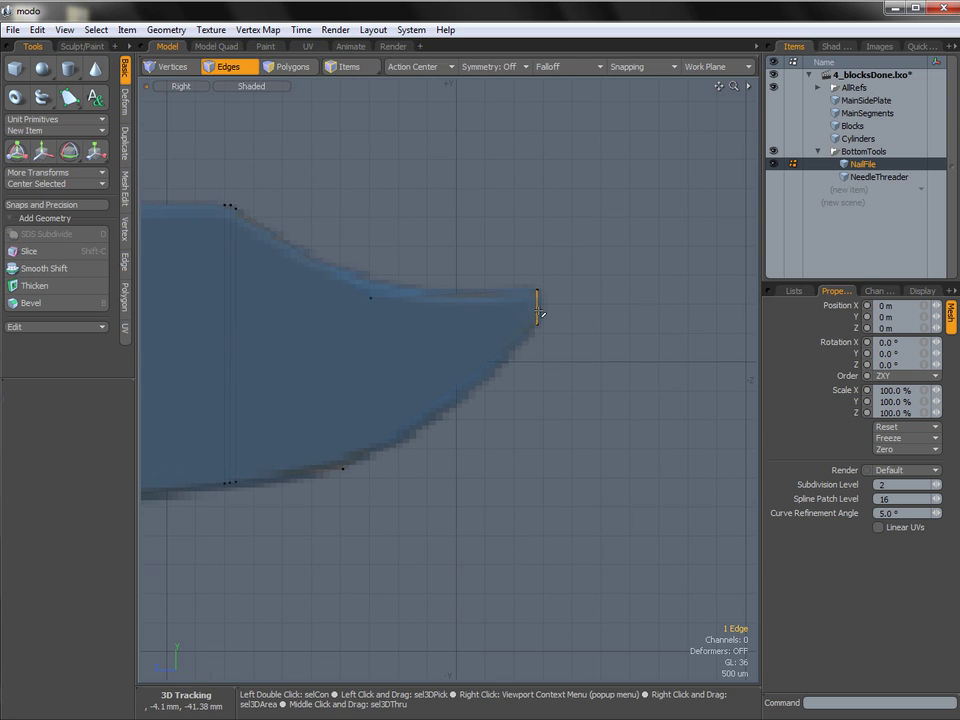
Slice the unsmoothed nail file vertically just inside its tip edge, and turn subdivision smoothing back on.
{"action": "key", "text": "3"}
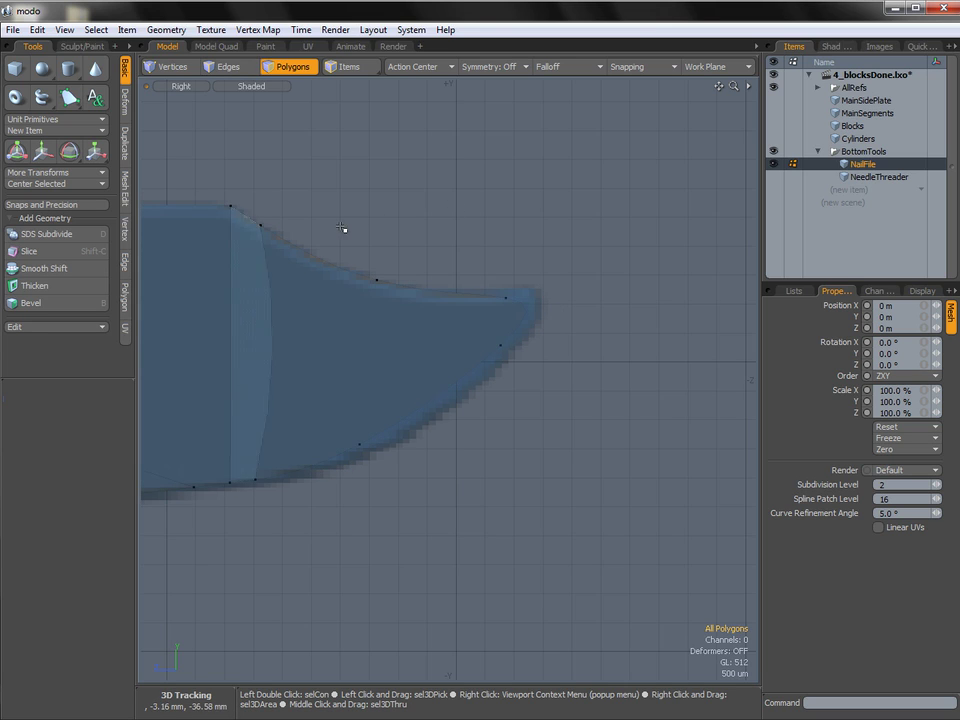
{"action": "key", "text": "Tab"}
{"action": "left_click_drag", "start_coordinate": [531, 306], "coordinate": [581, 314], "text": "ctrl+alt"}
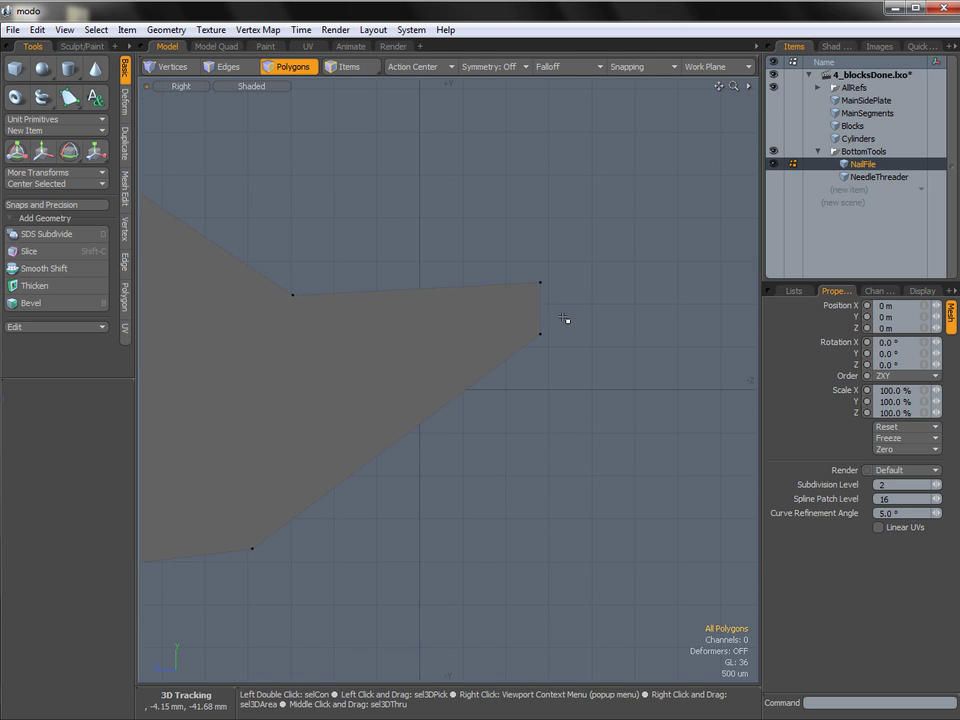
{"action": "key", "text": "shift+c"}
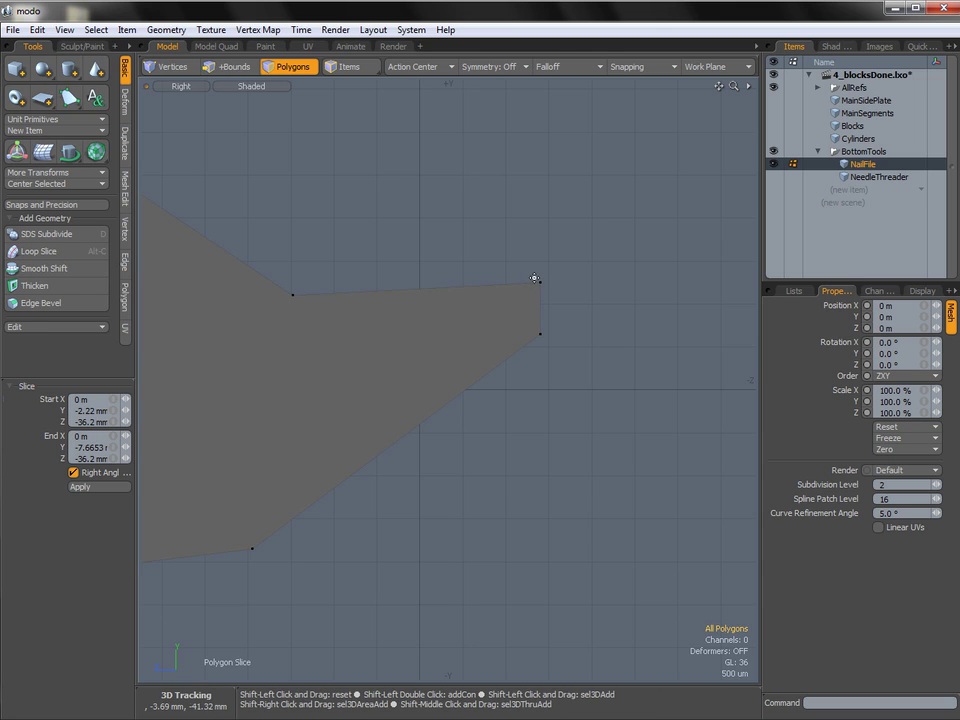
{"action": "left_click_drag", "start_coordinate": [534, 271], "coordinate": [535, 376], "text": "shift"}
{"action": "key", "text": "space"}
{"action": "key", "text": "Tab"}
Examine the rounding of the smoothed tip and the corner edge loops at the nail file's opposite end.
{"action": "left_click_drag", "start_coordinate": [552, 313], "coordinate": [531, 313], "text": "ctrl+alt"}
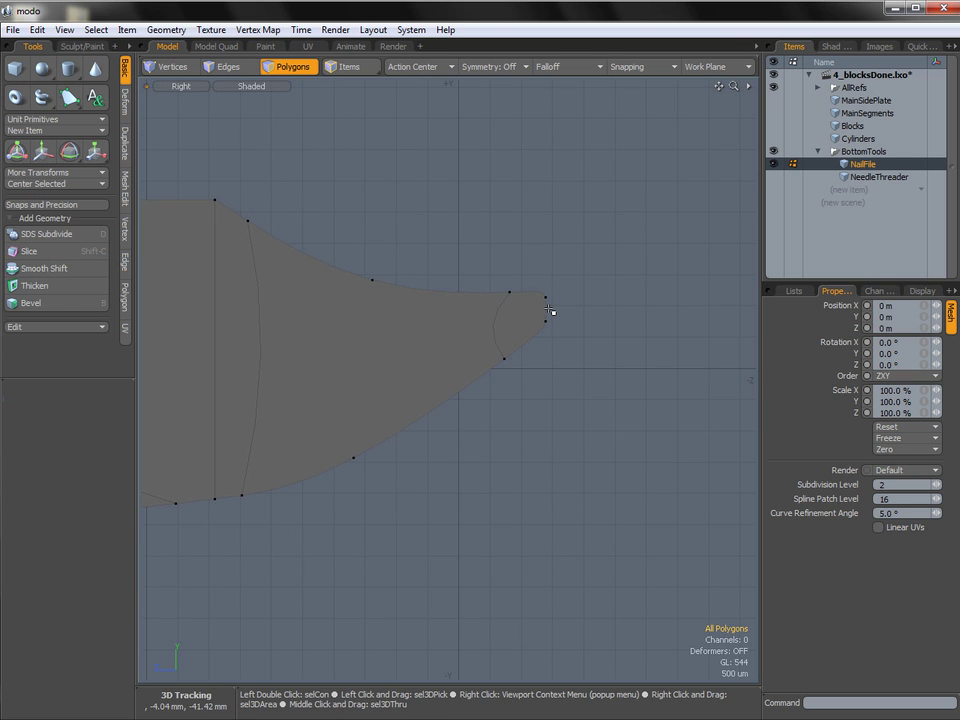
{"action": "key", "text": "Tab"}
{"action": "key", "text": "Tab"}
{"action": "left_click_drag", "start_coordinate": [546, 306], "coordinate": [587, 317], "text": "ctrl+alt"}
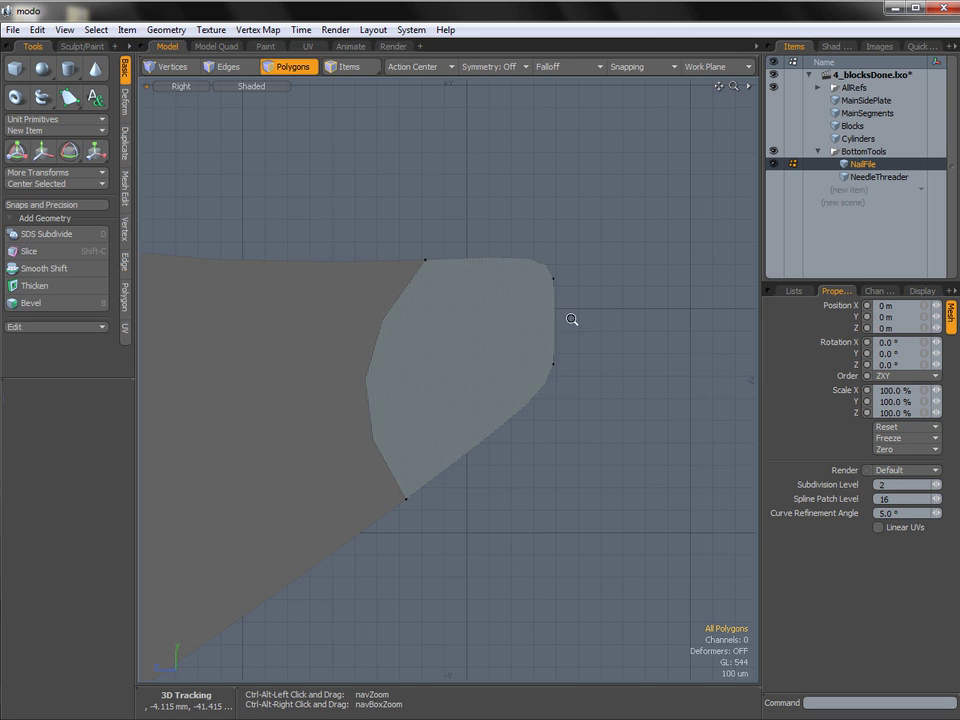
{"action": "scroll", "coordinate": [572, 322], "scroll_direction": "down", "scroll_amount": 5}
{"action": "left_click_drag", "start_coordinate": [334, 334], "coordinate": [403, 336], "text": "alt+shift"}
{"action": "left_click_drag", "start_coordinate": [259, 328], "coordinate": [326, 285], "text": "ctrl+alt"}
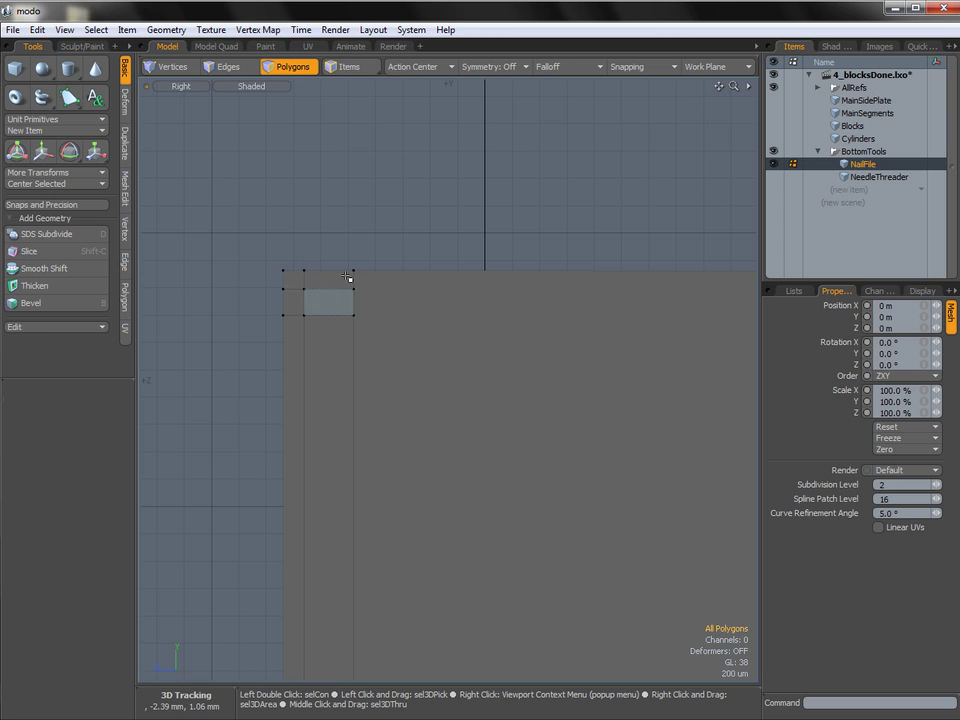
{"action": "left_click_drag", "start_coordinate": [336, 300], "coordinate": [481, 295], "text": "ctrl+alt"}
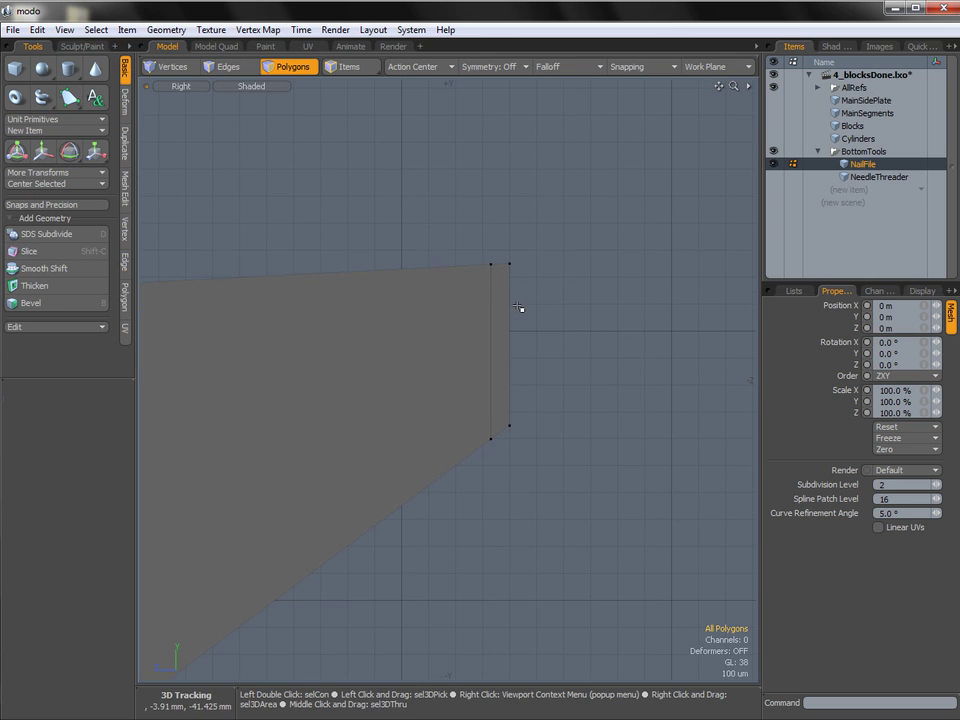
Use Edge Slice to cut the narrow tip strip crosswise near both ends, at 88.5% and 86.5%.
{"action": "key", "text": "alt+c"}
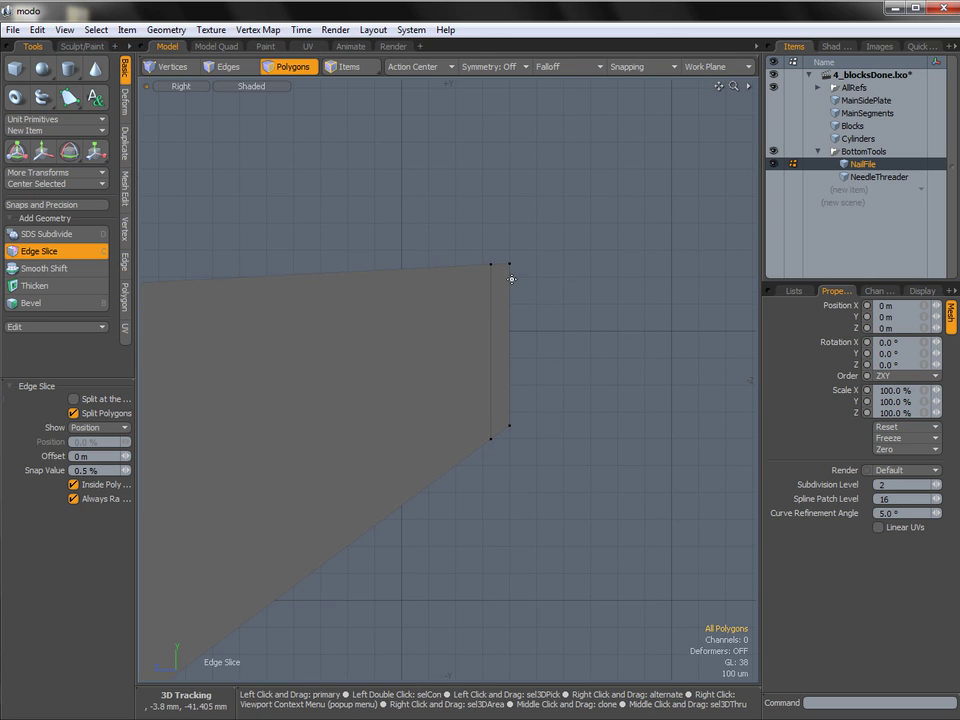
{"action": "left_click", "coordinate": [510, 283]}
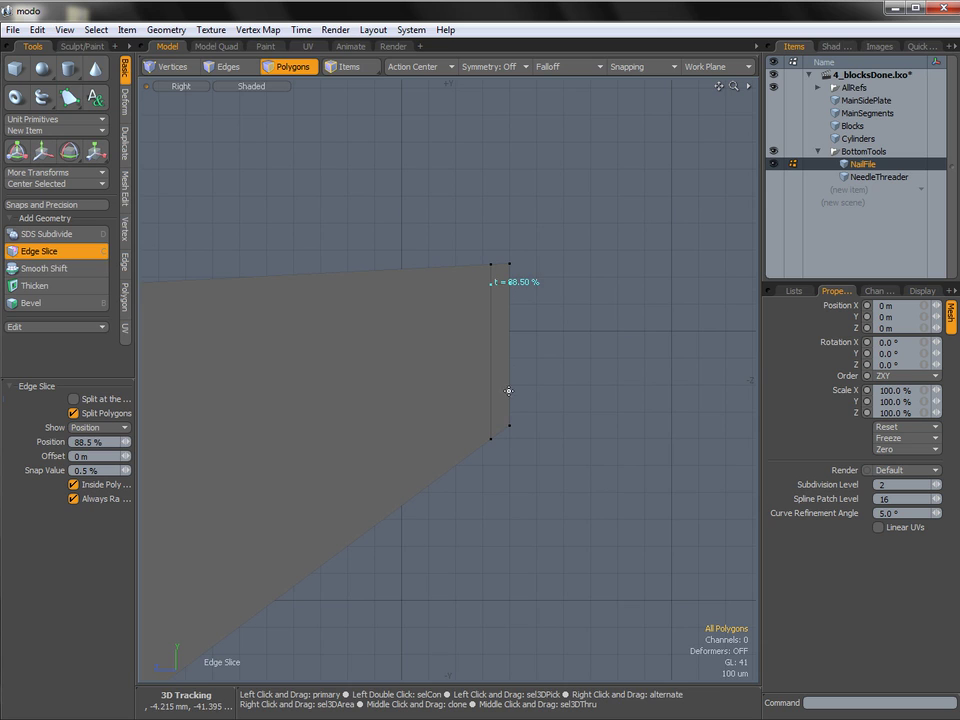
{"action": "left_click", "coordinate": [491, 418], "text": "shift"}
{"action": "left_click_drag", "start_coordinate": [508, 413], "coordinate": [512, 373], "text": "alt+shift"}
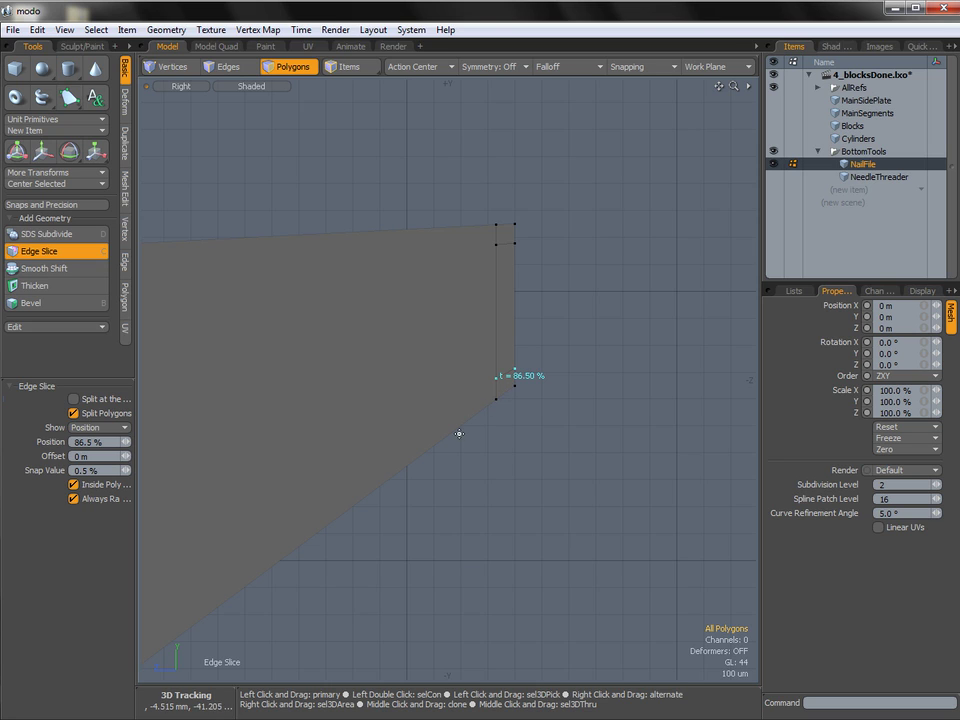
{"action": "key", "text": "space"}
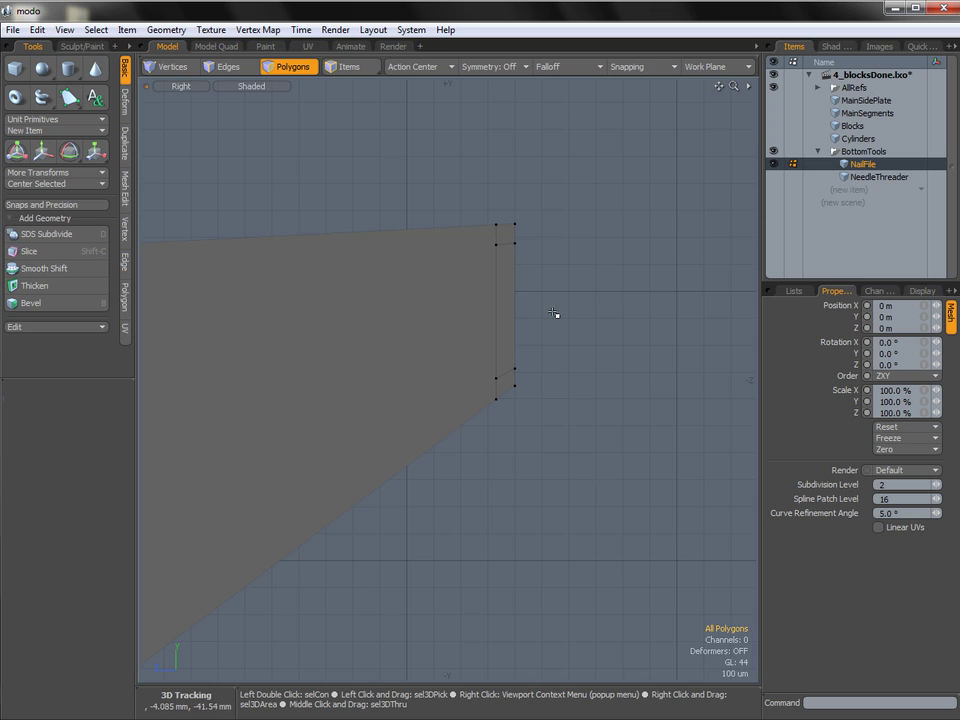
Turn on subdivision smoothing and check the sharpened tip against the reference outline.
{"action": "key", "text": "Tab"}
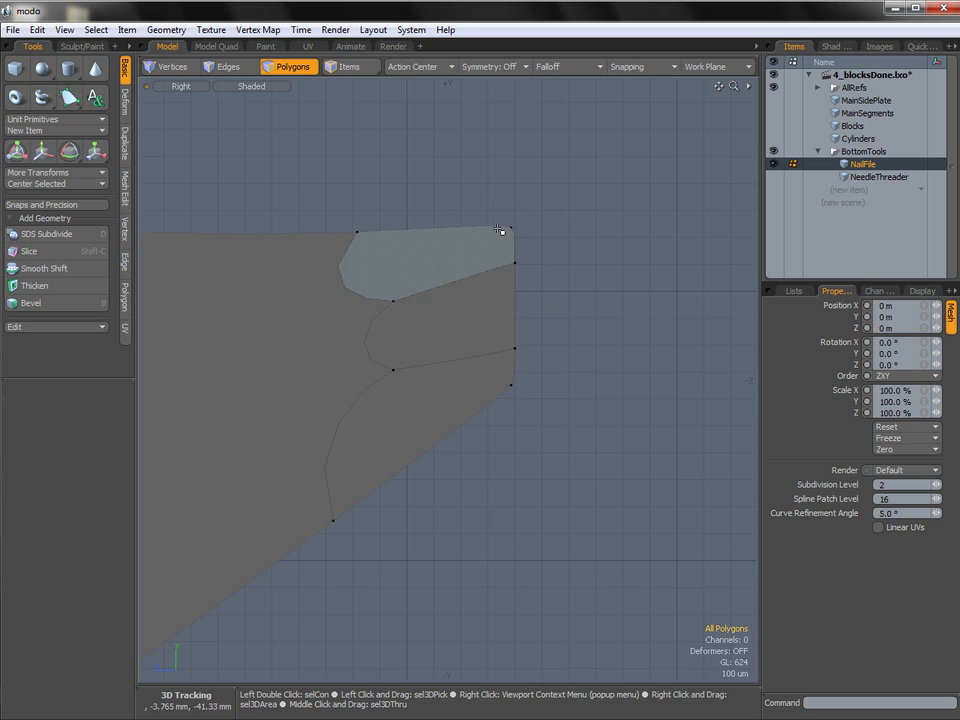
{"action": "left_click_drag", "start_coordinate": [524, 360], "coordinate": [542, 339], "text": "ctrl+alt"}
{"action": "left_click_drag", "start_coordinate": [540, 339], "coordinate": [462, 323], "text": "ctrl+alt"}
{"action": "left_click_drag", "start_coordinate": [424, 318], "coordinate": [432, 315], "text": "ctrl+alt"}
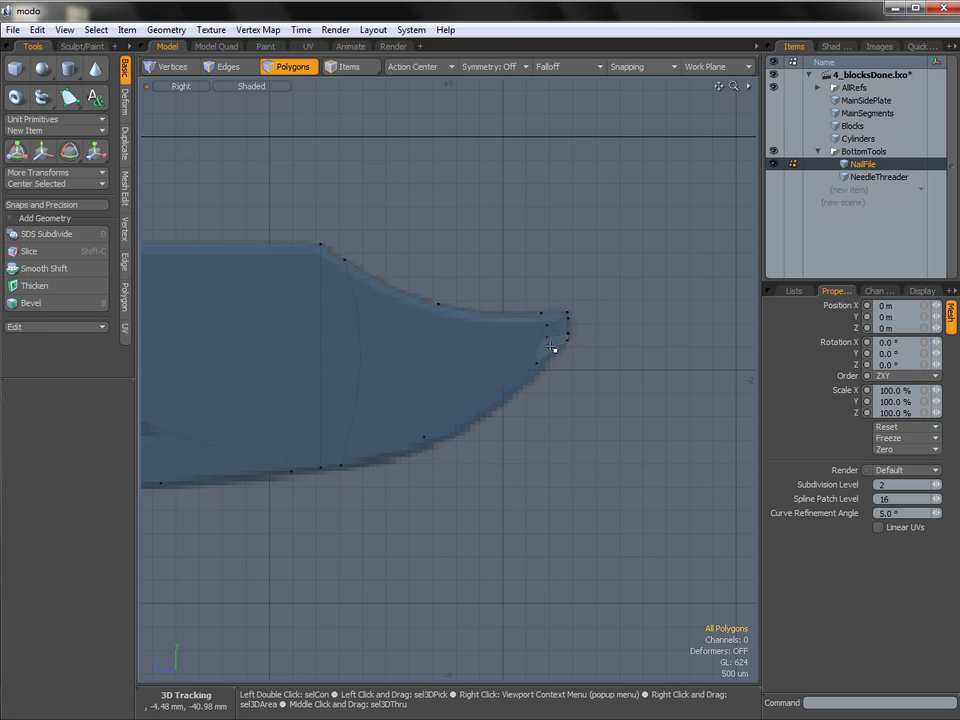
Move two vertices on the lower curve of the nail file's tip so that the smoothed outline follows the reference.
{"action": "left_click_drag", "start_coordinate": [501, 350], "coordinate": [569, 324], "text": "alt"}
{"action": "left_click_drag", "start_coordinate": [569, 324], "coordinate": [456, 399], "text": "ctrl+alt"}
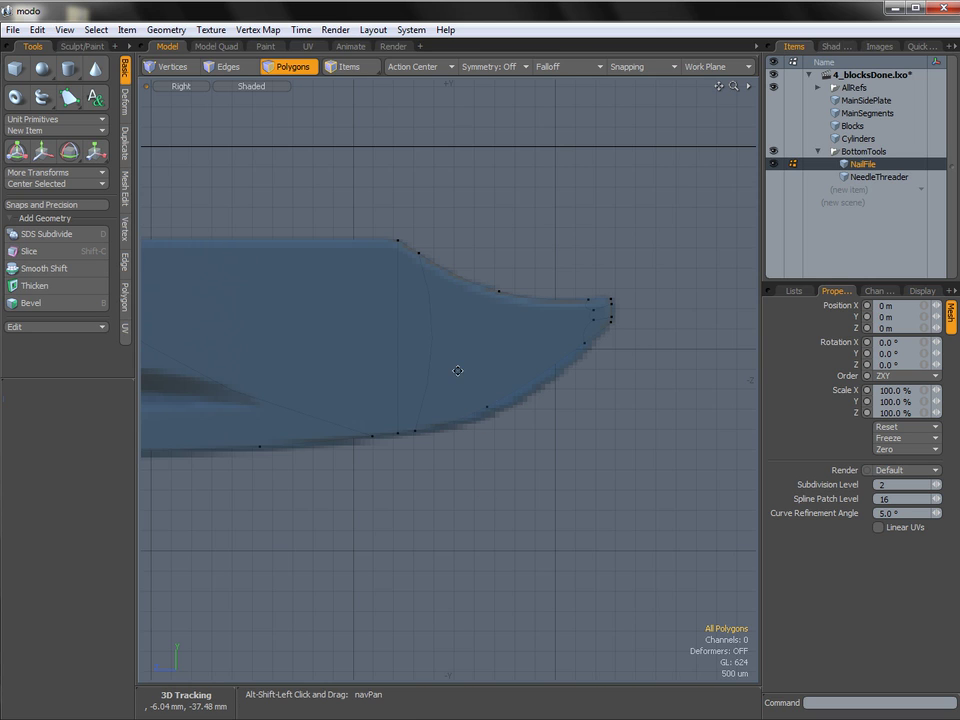
{"action": "left_click_drag", "start_coordinate": [456, 369], "coordinate": [472, 351], "text": "alt+shift"}
{"action": "key", "text": "1"}
{"action": "left_click", "coordinate": [429, 413]}
{"action": "key", "text": "w"}
{"action": "left_click_drag", "start_coordinate": [424, 438], "coordinate": [570, 391]}
{"action": "key", "text": "q"}
{"action": "left_click", "coordinate": [519, 388]}
{"action": "key", "text": "w"}
{"action": "key", "text": "q"}
Shift the lower-edge vertices where the straight edge meets the tip curve towards the tip, and turn subdivision smoothing off.
{"action": "left_click", "coordinate": [426, 416]}
{"action": "key", "text": "w"}
{"action": "left_click_drag", "start_coordinate": [414, 441], "coordinate": [516, 381]}
{"action": "key", "text": "q"}
{"action": "left_click", "coordinate": [492, 399]}
{"action": "key", "text": "w"}
{"action": "key", "text": "q"}
{"action": "left_click", "coordinate": [473, 432]}
{"action": "key", "text": "Tab"}
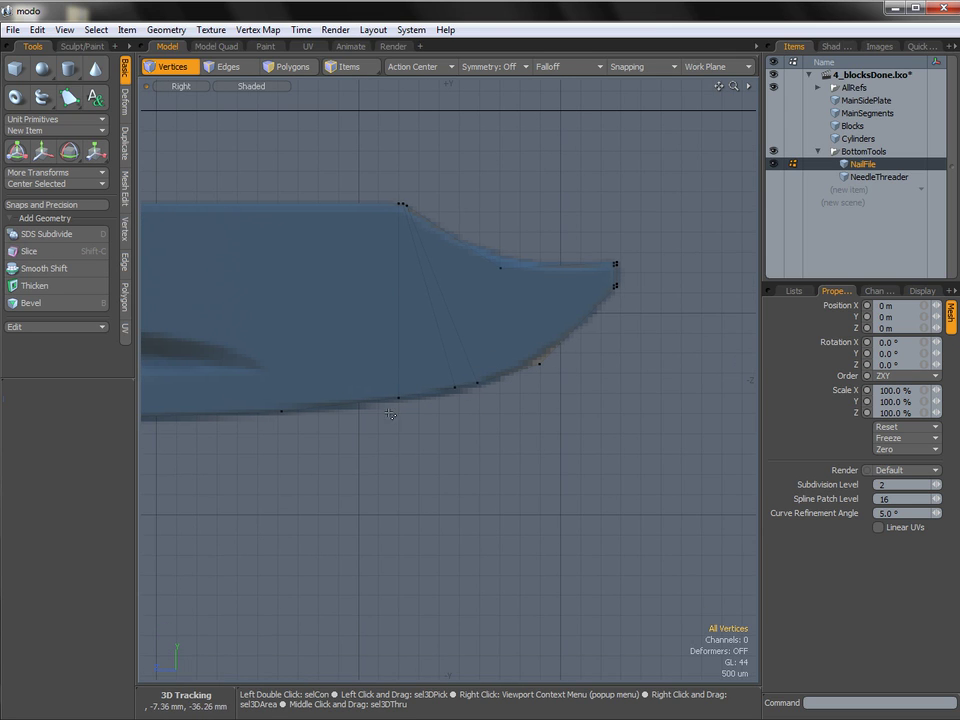
Compare the tip with smoothing on and off, and place two vertices of its lower curve on the reference outline with smoothing off.
{"action": "left_click_drag", "start_coordinate": [572, 357], "coordinate": [606, 341], "text": "alt+shift"}
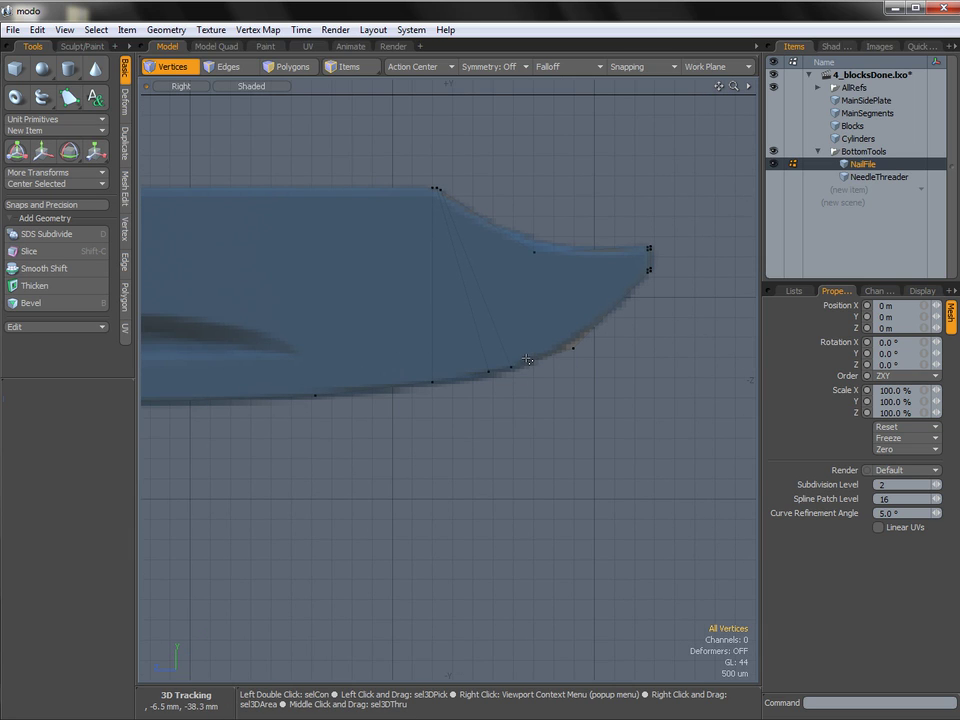
{"action": "left_click_drag", "start_coordinate": [506, 337], "coordinate": [600, 320], "text": "alt+shift"}
{"action": "key", "text": "Tab"}
{"action": "left_click_drag", "start_coordinate": [537, 282], "coordinate": [500, 312], "text": "alt+shift"}
{"action": "key", "text": "Tab"}
{"action": "left_click_drag", "start_coordinate": [576, 360], "coordinate": [568, 334], "text": "ctrl+alt"}
{"action": "left_click", "coordinate": [558, 347]}
{"action": "key", "text": "w"}
{"action": "key", "text": "q"}
{"action": "left_click", "coordinate": [467, 385]}
{"action": "key", "text": "w"}
{"action": "left_click_drag", "start_coordinate": [464, 399], "coordinate": [491, 392]}
{"action": "key", "text": "q"}
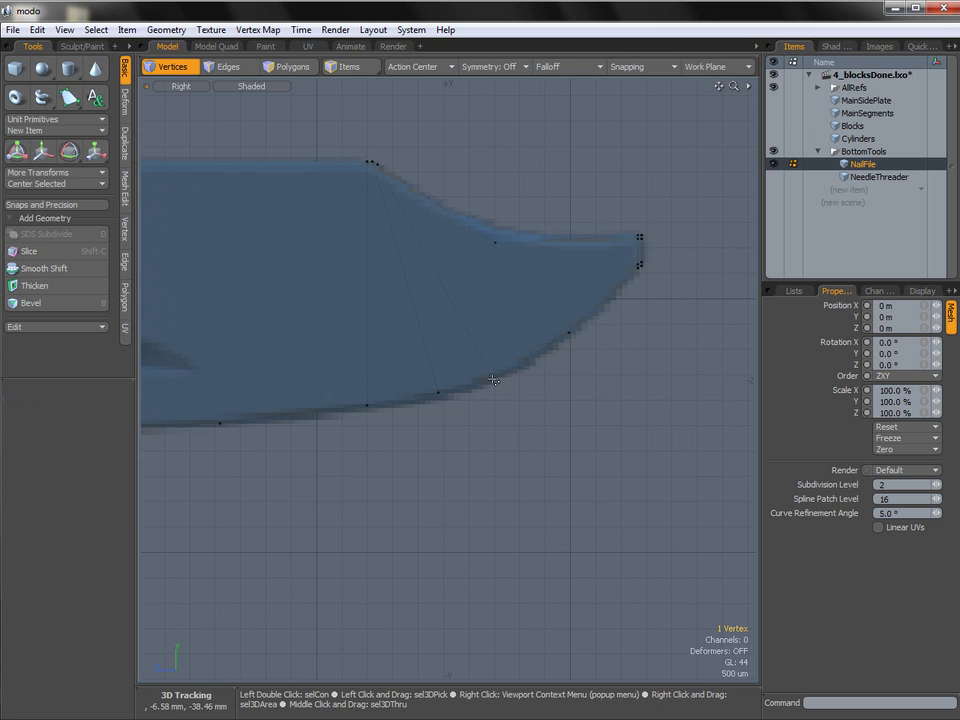
Slide the two lower-edge vertices behind the tip curve away from the tip along the reference edge to spread them out.
{"action": "left_click_drag", "start_coordinate": [539, 336], "coordinate": [629, 313], "text": "alt+shift"}
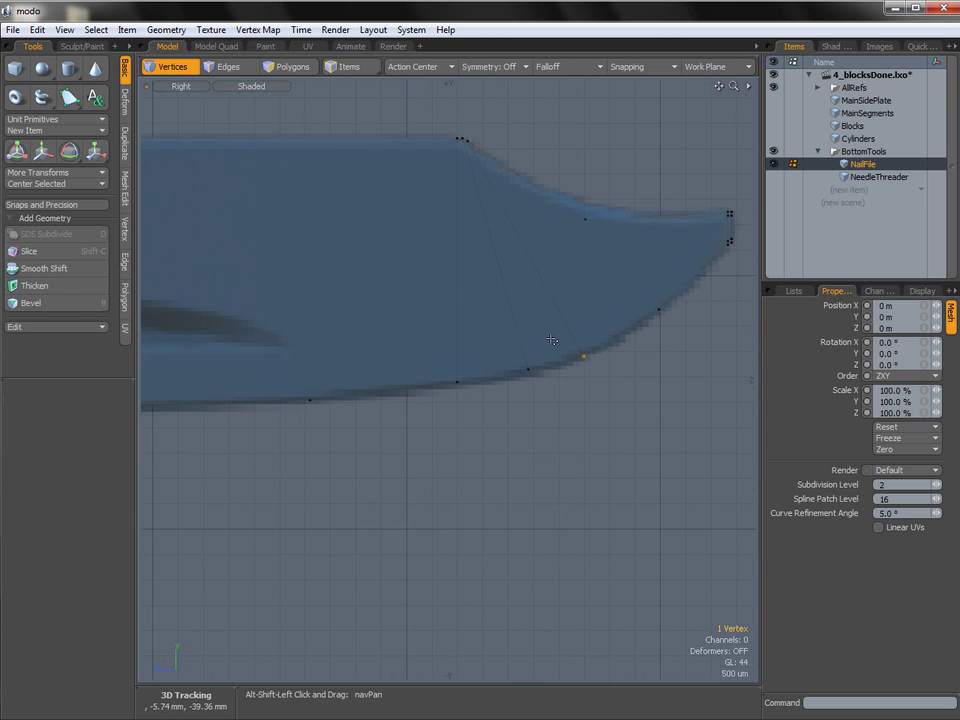
{"action": "key", "text": "w"}
{"action": "left_click_drag", "start_coordinate": [464, 388], "coordinate": [412, 396]}
{"action": "key", "text": "q"}
{"action": "left_click", "coordinate": [528, 370]}
{"action": "key", "text": "w"}
{"action": "left_click_drag", "start_coordinate": [503, 391], "coordinate": [472, 399]}
{"action": "key", "text": "q"}
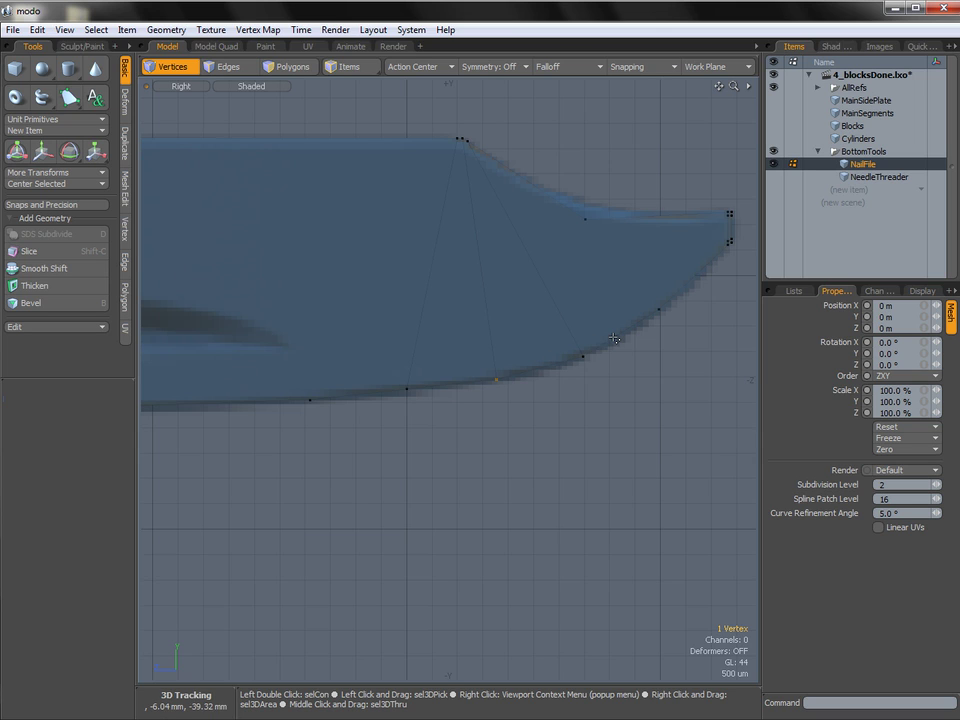
Nudge the same two lower-edge vertices slightly downwards onto the reference outline and clear the vertex selection.
{"action": "left_click_drag", "start_coordinate": [548, 361], "coordinate": [515, 366], "text": "ctrl+alt"}
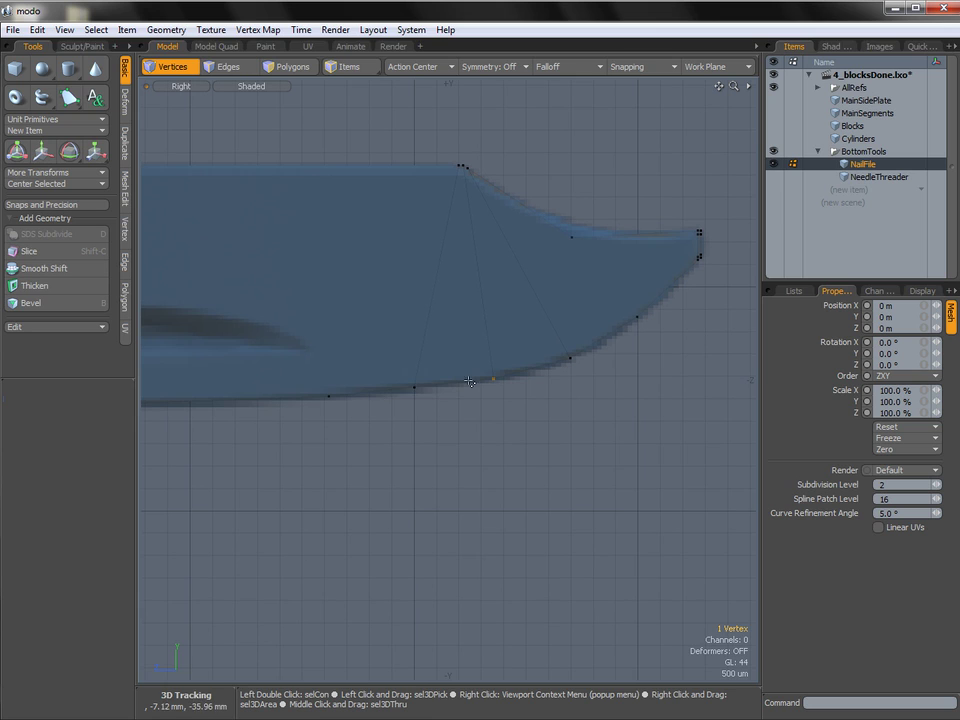
{"action": "key", "text": "w"}
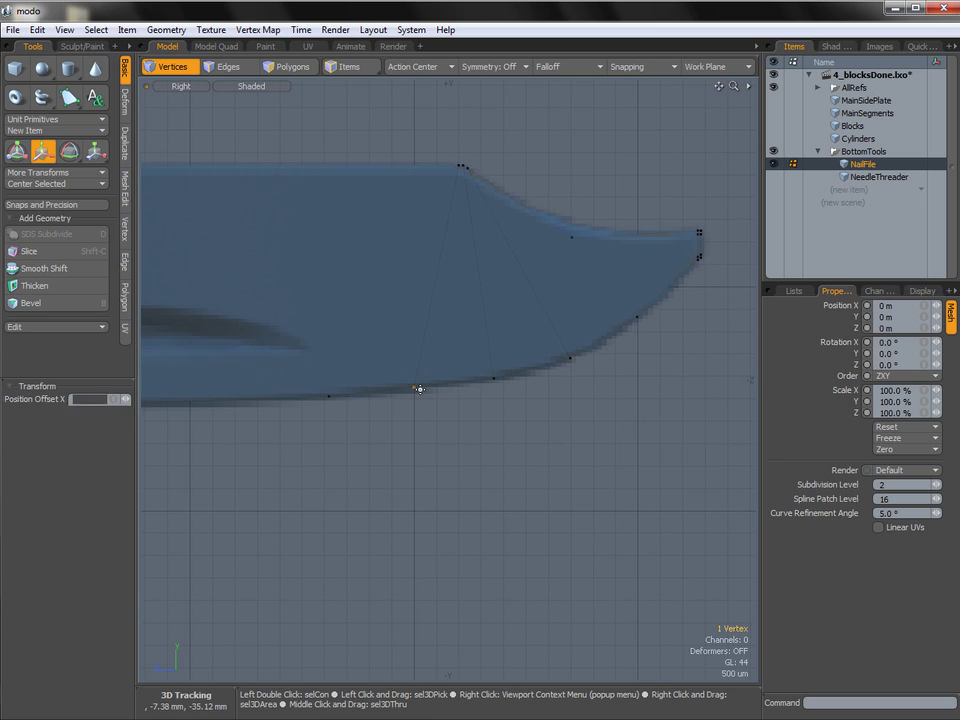
{"action": "left_click", "coordinate": [416, 388]}
{"action": "key", "text": "space"}
{"action": "left_click", "coordinate": [494, 379]}
{"action": "key", "text": "w"}
{"action": "left_click_drag", "start_coordinate": [494, 380], "coordinate": [497, 382]}
{"action": "key", "text": "space"}
{"action": "left_click", "coordinate": [572, 375]}
{"action": "left_click_drag", "start_coordinate": [572, 374], "coordinate": [544, 377], "text": "alt+shift"}
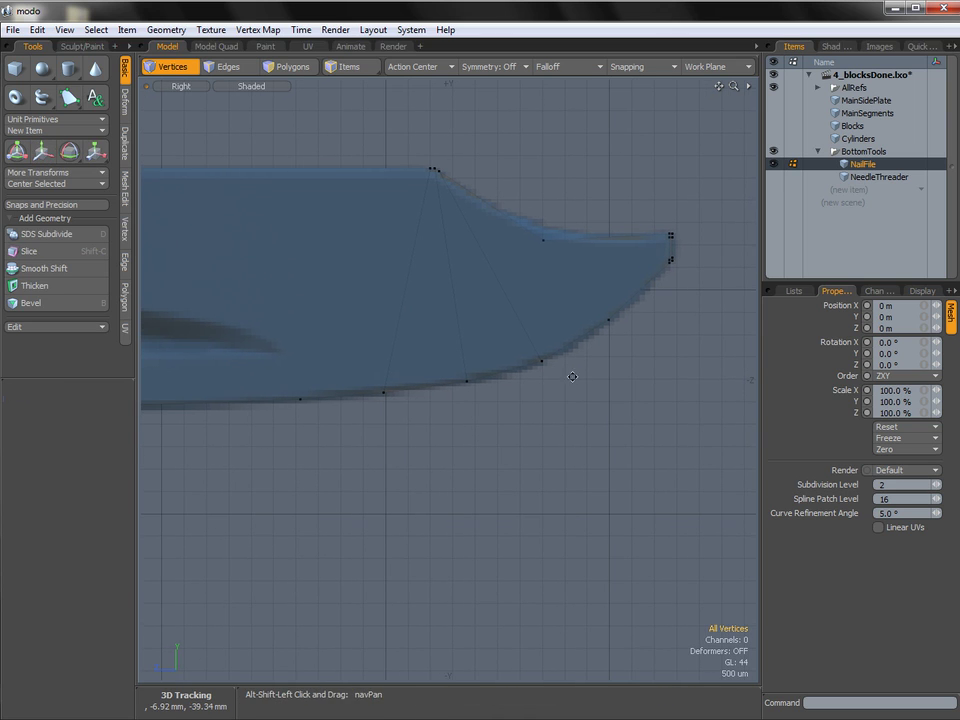
Turn on subdivision smoothing and select the nail file's connected polygons to compare its wireframe with the reference.
{"action": "key", "text": "Tab"}
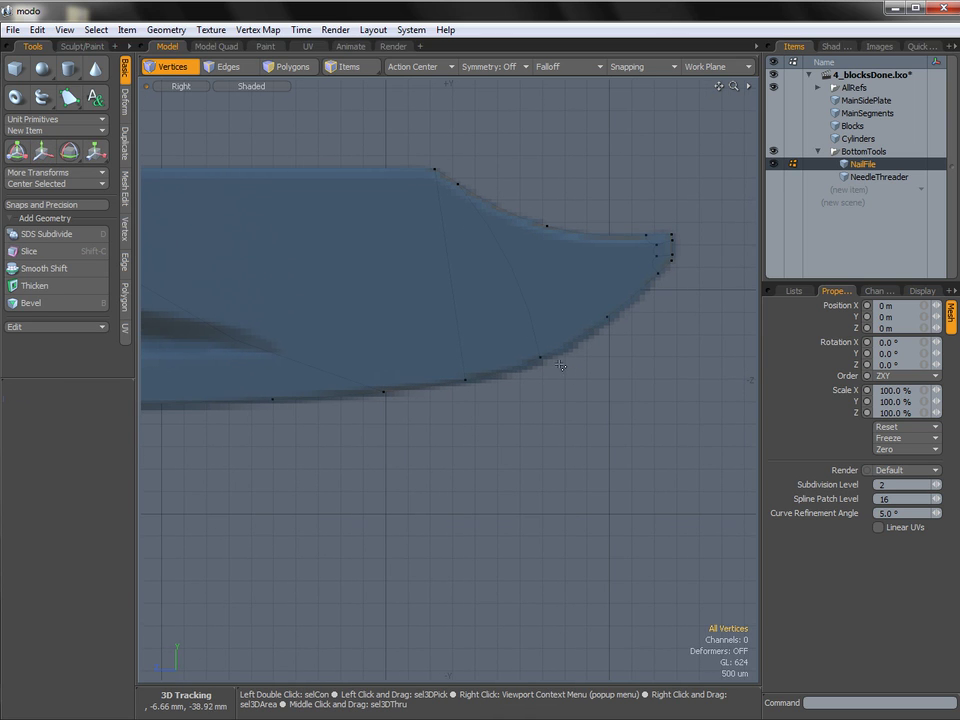
{"action": "key", "text": "3"}
{"action": "left_click", "coordinate": [447, 357]}
{"action": "key", "text": "bracketleft"}
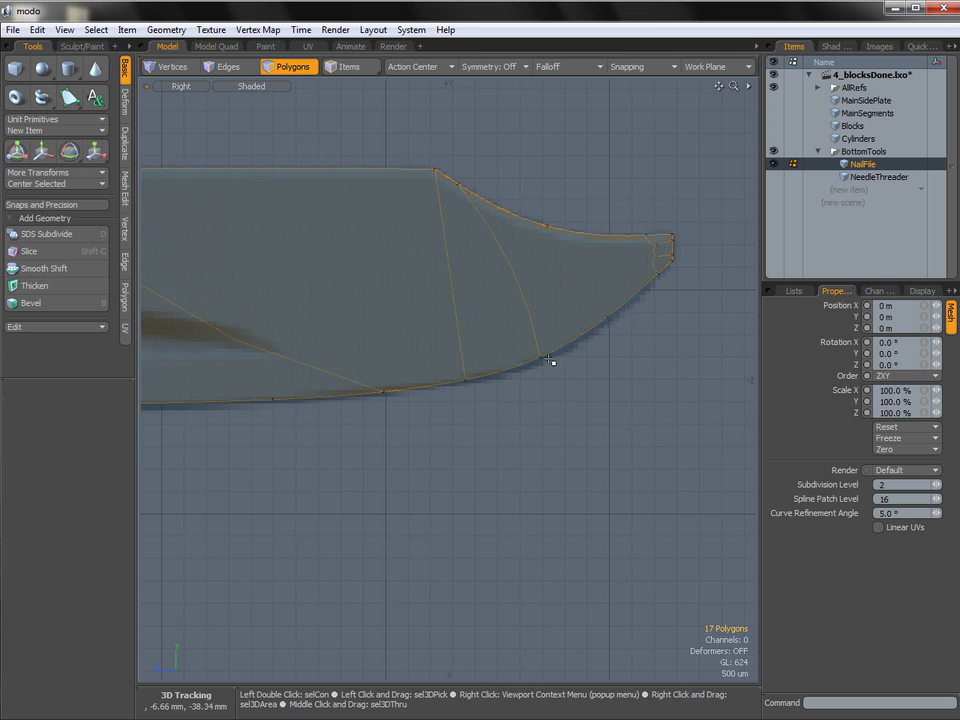
Move the edge on the tip's lower curve by -60 um in Y and -80 um in Z.
{"action": "key", "text": "2"}
{"action": "left_click", "coordinate": [598, 329]}
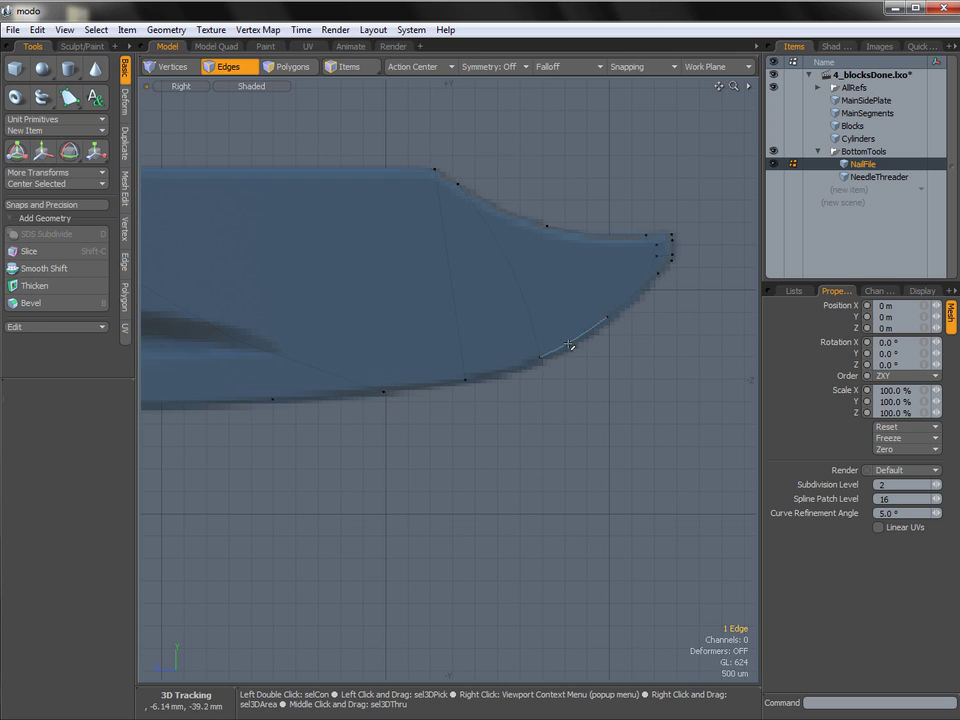
{"action": "key", "text": "w"}
{"action": "left_click_drag", "start_coordinate": [487, 255], "coordinate": [490, 258]}
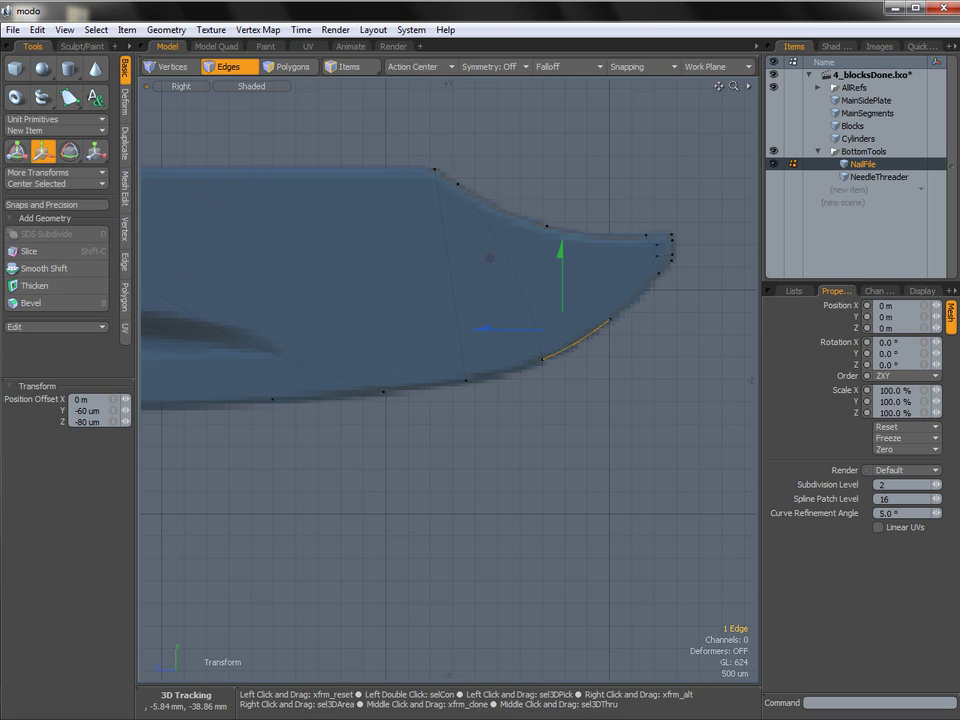
{"action": "key", "text": "space"}
Move the lower-edge vertex just behind the tip curve away from the tip by about 120 um in Z.
{"action": "key", "text": "1"}
{"action": "left_click", "coordinate": [465, 392]}
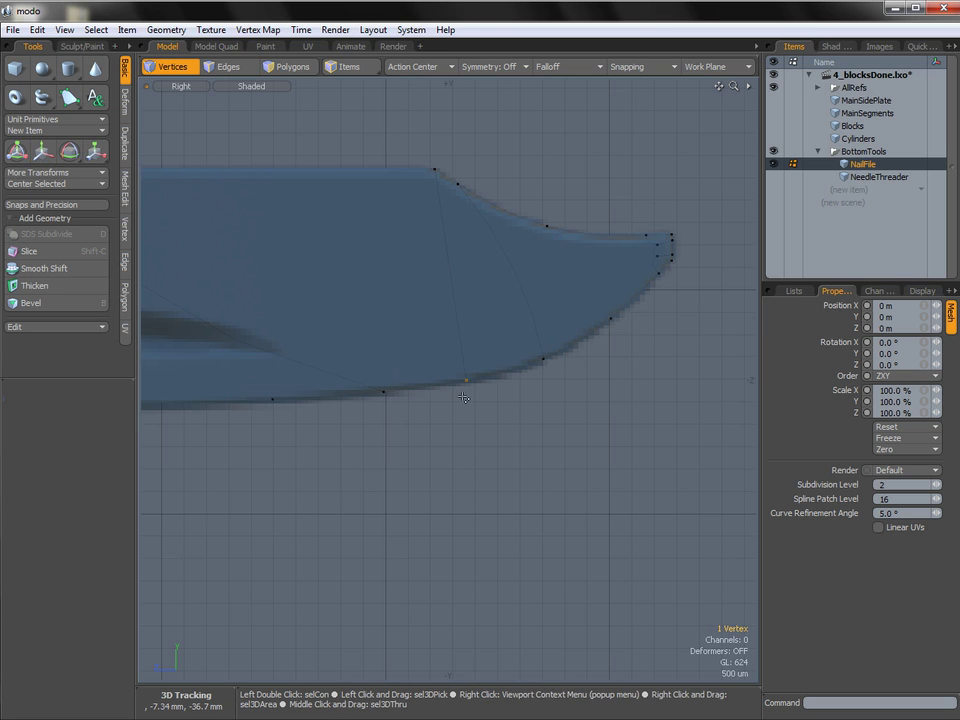
{"action": "key", "text": "w"}
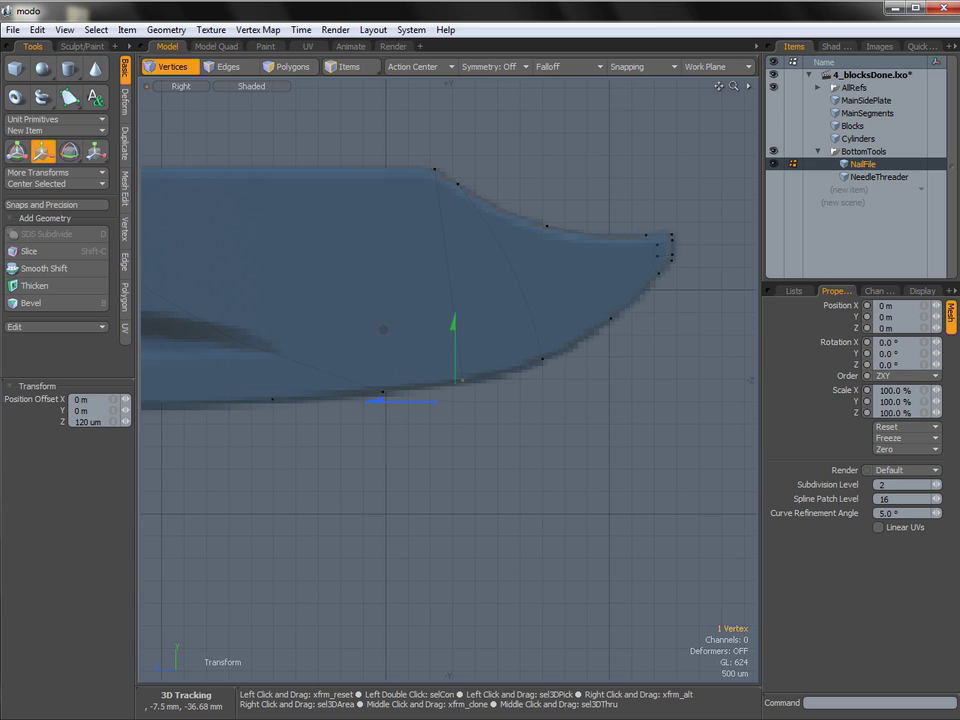
{"action": "key", "text": "space"}
Select the nail file's polygons and examine its smoothed outline from the tip back along the lower edge.
{"action": "double_click", "coordinate": [514, 349]}
{"action": "key", "text": "3"}
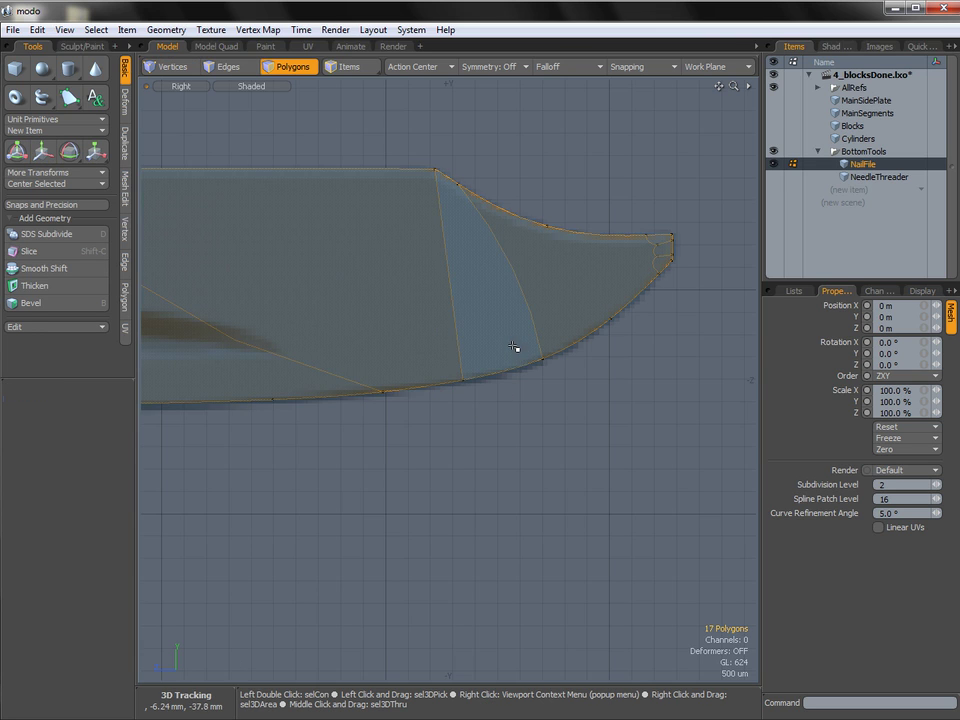
{"action": "left_click_drag", "start_coordinate": [531, 260], "coordinate": [525, 264], "text": "alt+shift"}
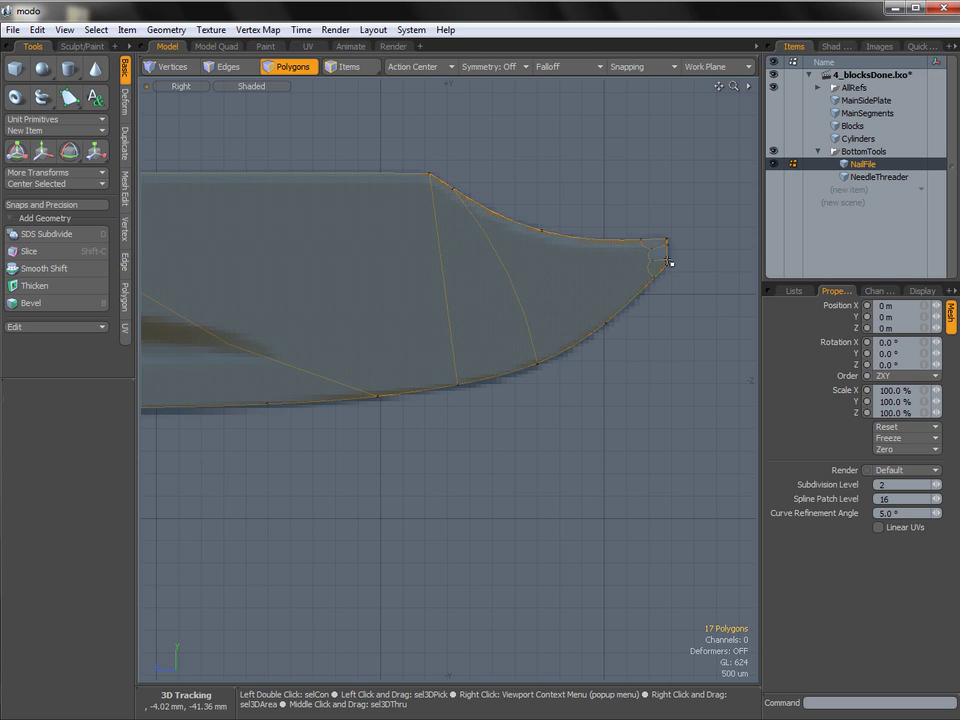
{"action": "left_click_drag", "start_coordinate": [390, 394], "coordinate": [528, 373], "text": "alt+shift"}
{"action": "left_click_drag", "start_coordinate": [528, 373], "coordinate": [439, 378], "text": "ctrl+alt"}
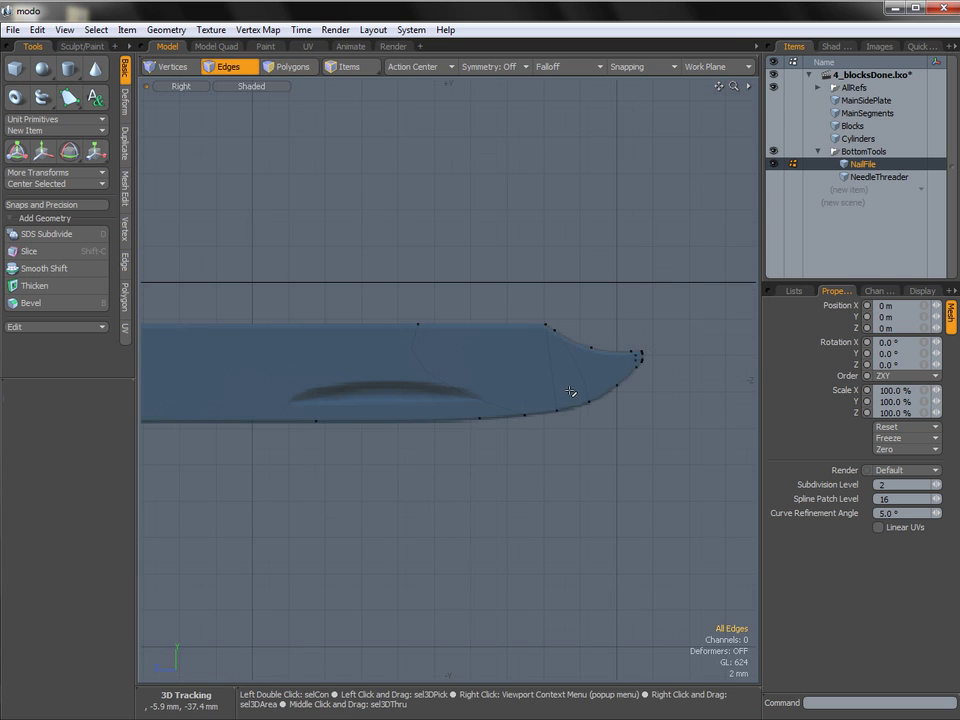
{"action": "left_click_drag", "start_coordinate": [437, 369], "coordinate": [453, 353], "text": "alt+shift"}
{"action": "left_click_drag", "start_coordinate": [453, 353], "coordinate": [465, 375], "text": "ctrl+alt"}
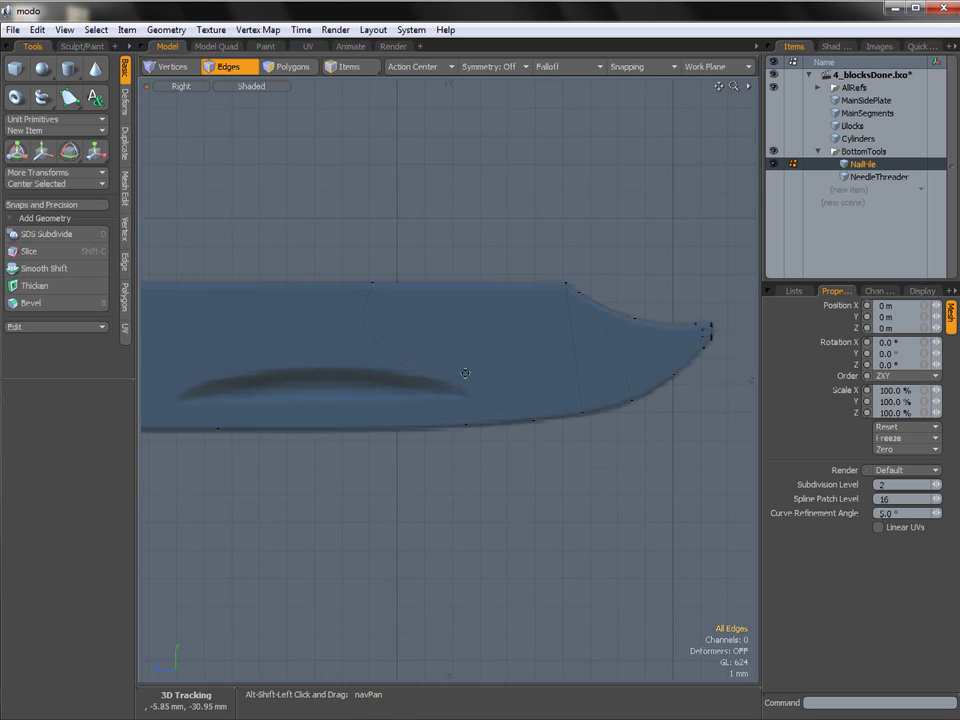
Inspect the vertex below the fingernail groove on the lower edge, with subdivision smoothing off and on.
{"action": "key", "text": "1"}
{"action": "left_click", "coordinate": [218, 429]}
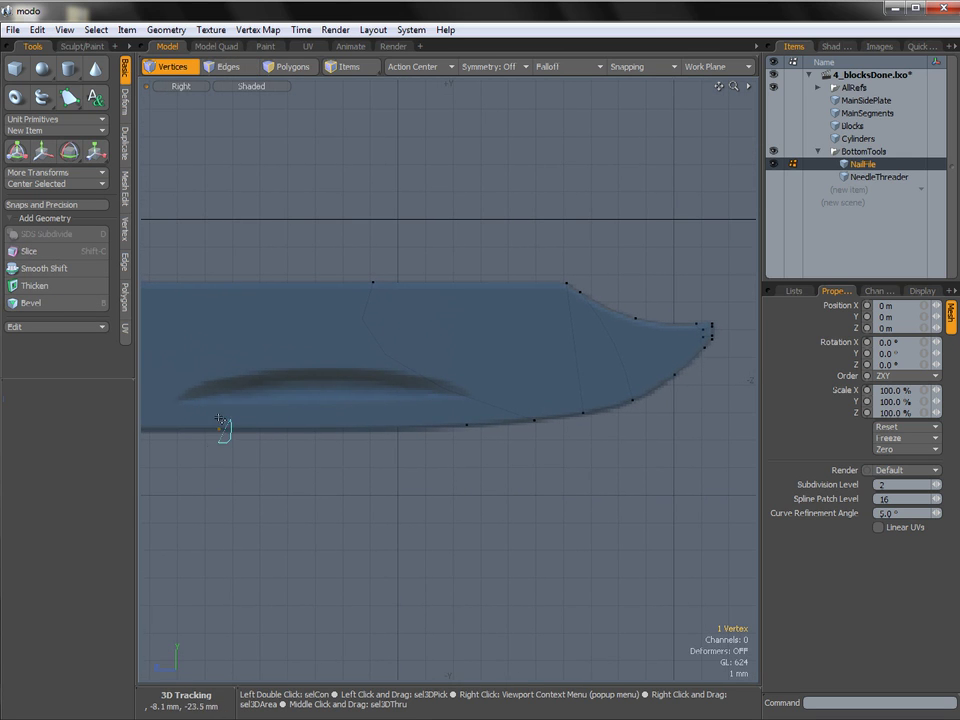
{"action": "left_click", "coordinate": [222, 450]}
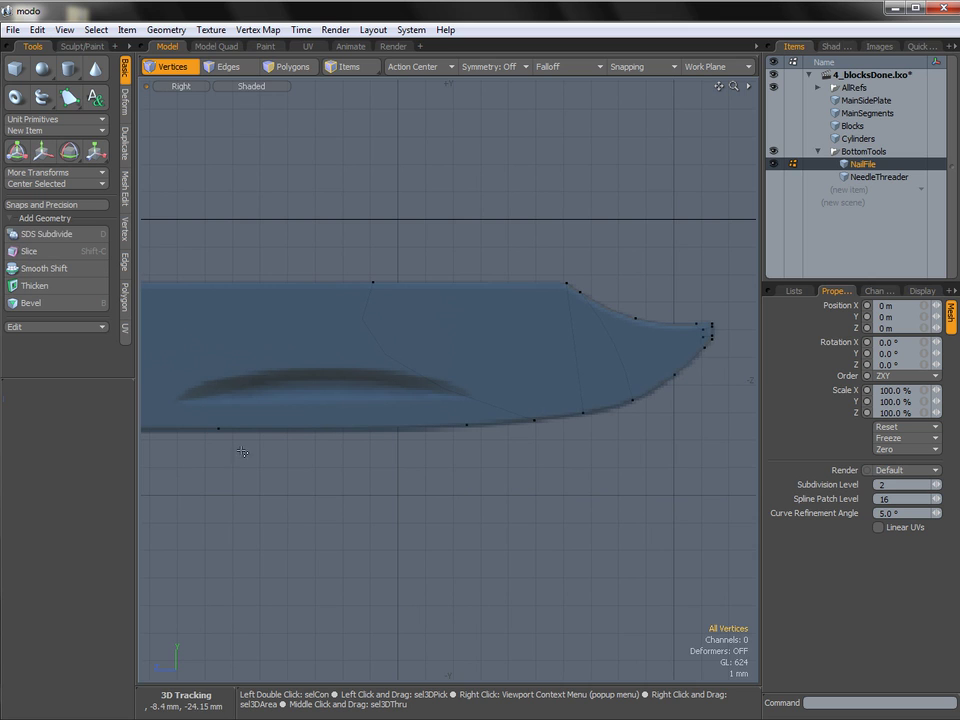
{"action": "key", "text": "Tab"}
{"action": "mouse_move", "coordinate": [331, 432]}
{"action": "left_mouse_down", "text": "ctrl+alt"}
{"action": "mouse_move", "coordinate": [343, 432]}
{"action": "mouse_move", "coordinate": [336, 456]}
{"action": "left_mouse_up", "text": "ctrl+alt"}
{"action": "left_click", "coordinate": [344, 428]}
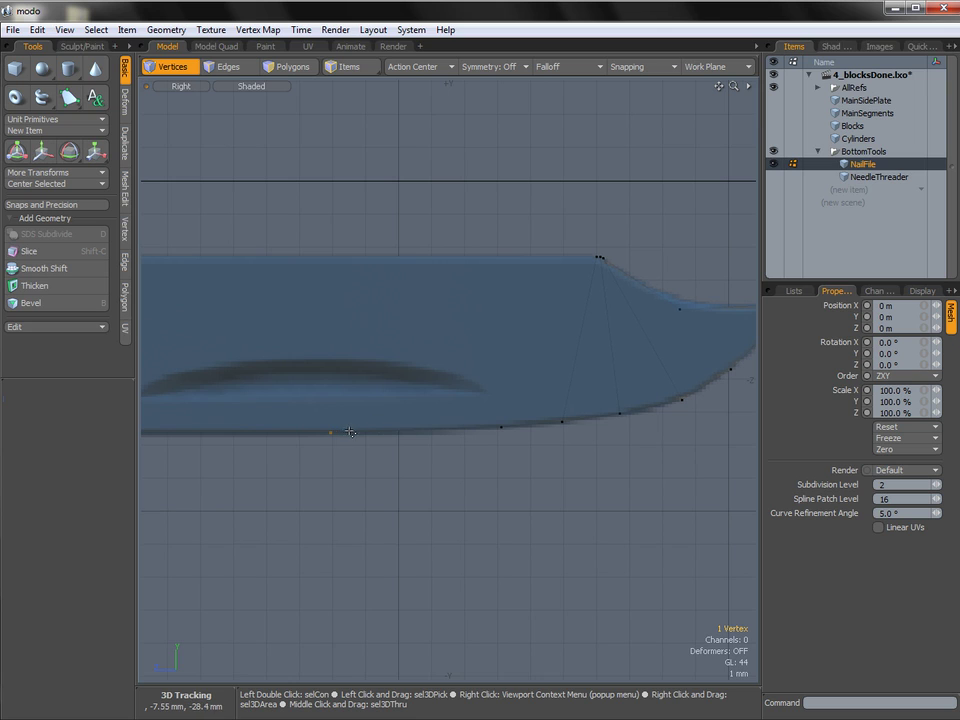
{"action": "left_click", "coordinate": [568, 462]}
{"action": "left_click_drag", "start_coordinate": [352, 407], "coordinate": [420, 411], "text": "alt+shift"}
{"action": "key", "text": "Tab"}
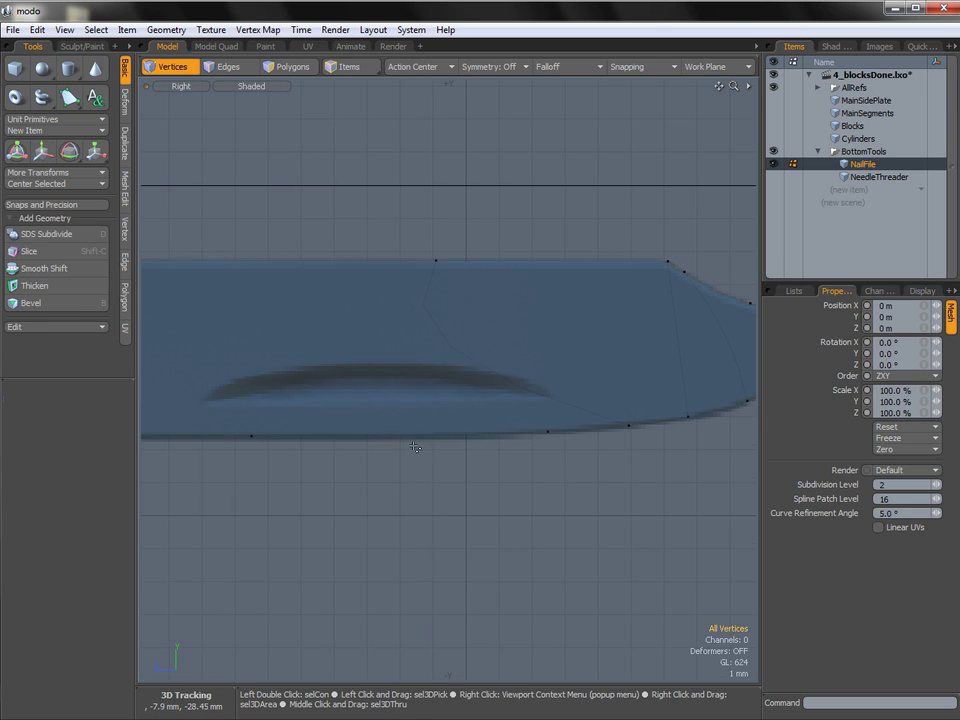
Highlight the consecutive edges along the lower outline up to the tip curve to examine their flow, and clear the selection.
{"action": "left_click_drag", "start_coordinate": [280, 444], "coordinate": [252, 447], "text": "alt+shift"}
{"action": "key", "text": "2"}
{"action": "left_click", "coordinate": [329, 440]}
{"action": "left_click", "coordinate": [544, 431], "text": "shift"}
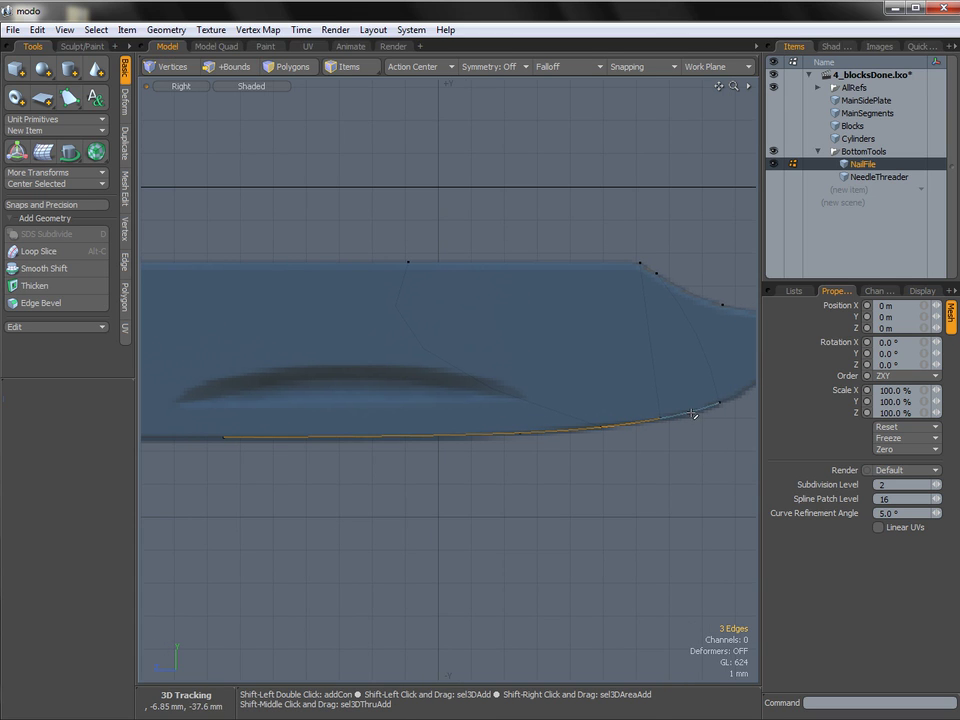
{"action": "left_click_drag", "start_coordinate": [592, 446], "coordinate": [630, 441], "text": "alt+shift"}
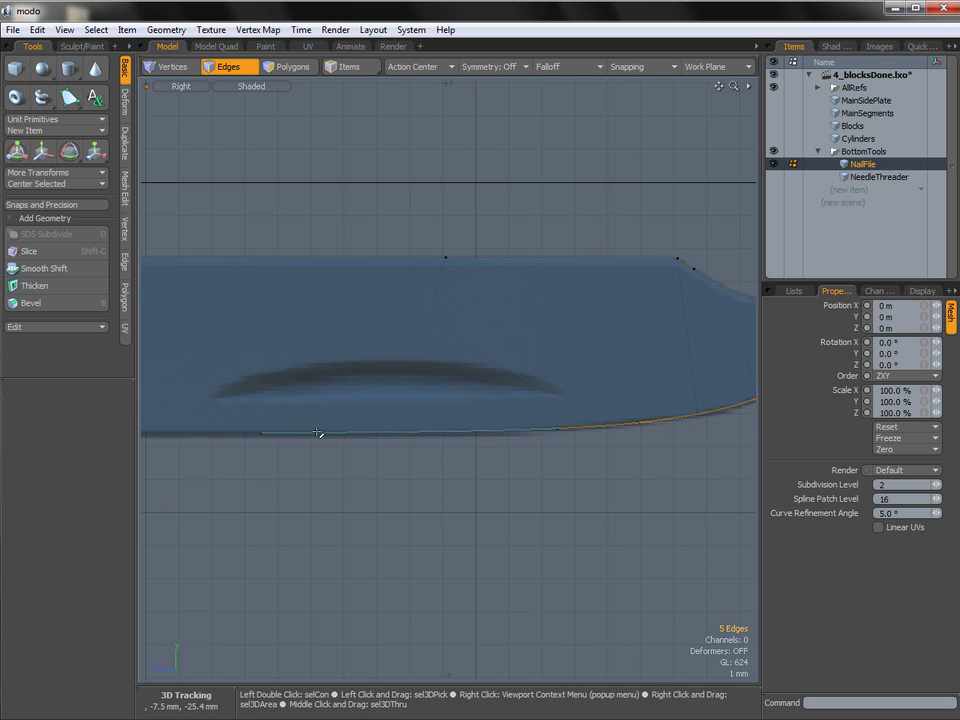
{"action": "left_click", "coordinate": [260, 458]}
With smoothing off, Edge Slice the nail file from the lower vertex beneath the groove to the upper edge at 21.5%.
{"action": "key", "text": "Tab"}
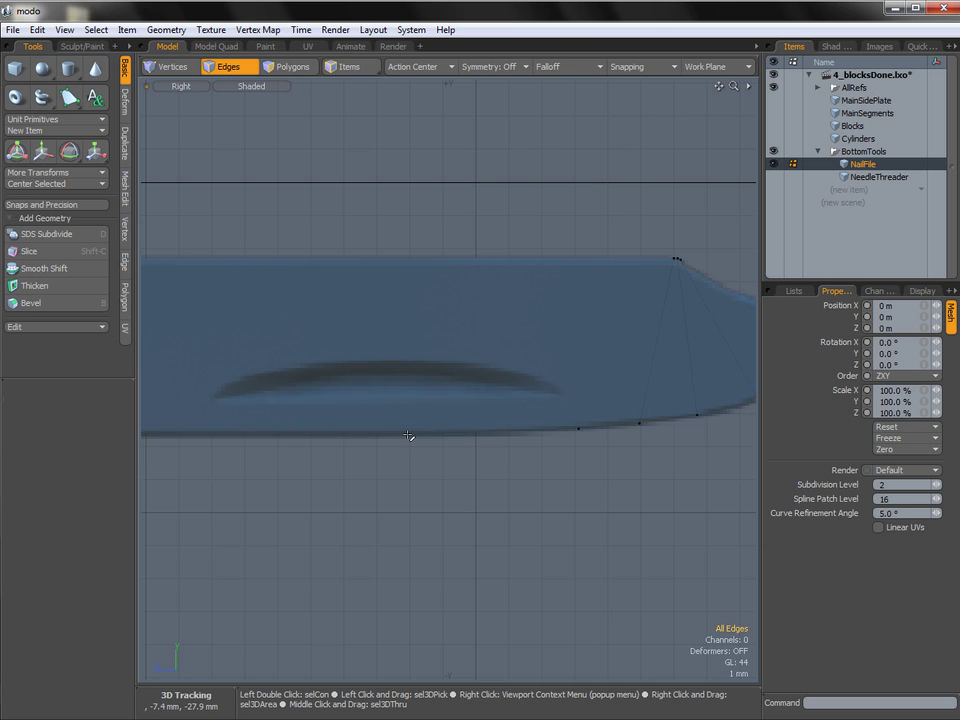
{"action": "left_click_drag", "start_coordinate": [418, 454], "coordinate": [407, 463], "text": "alt+shift"}
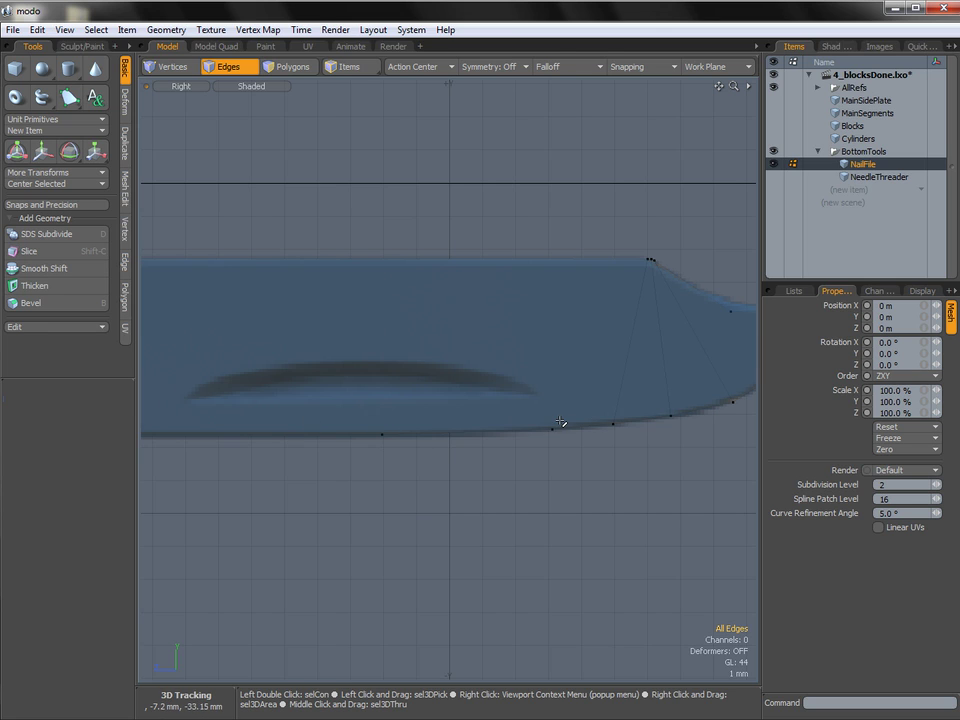
{"action": "left_click_drag", "start_coordinate": [606, 395], "coordinate": [283, 455], "text": "alt+shift"}
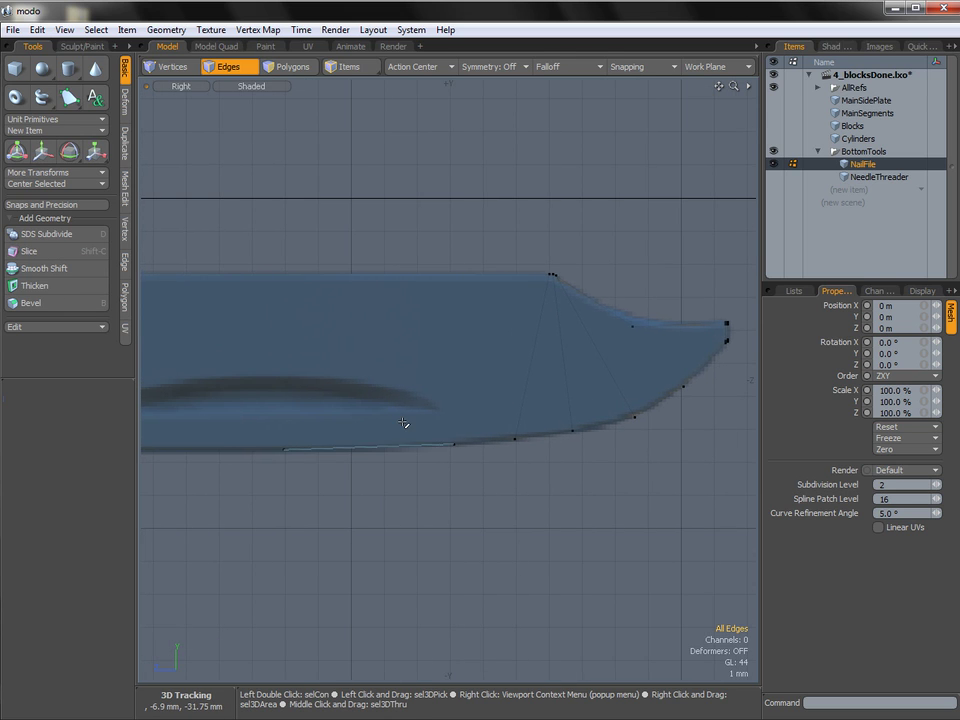
{"action": "left_click_drag", "start_coordinate": [403, 424], "coordinate": [453, 429], "text": "alt+shift"}
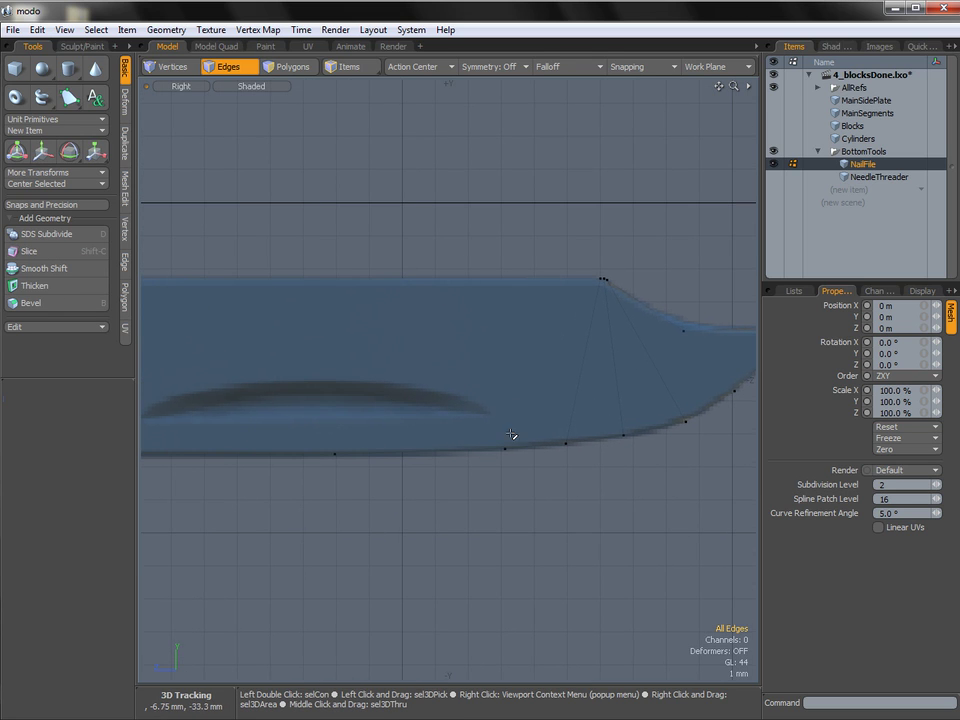
{"action": "left_click_drag", "start_coordinate": [542, 349], "coordinate": [494, 360], "text": "alt+shift"}
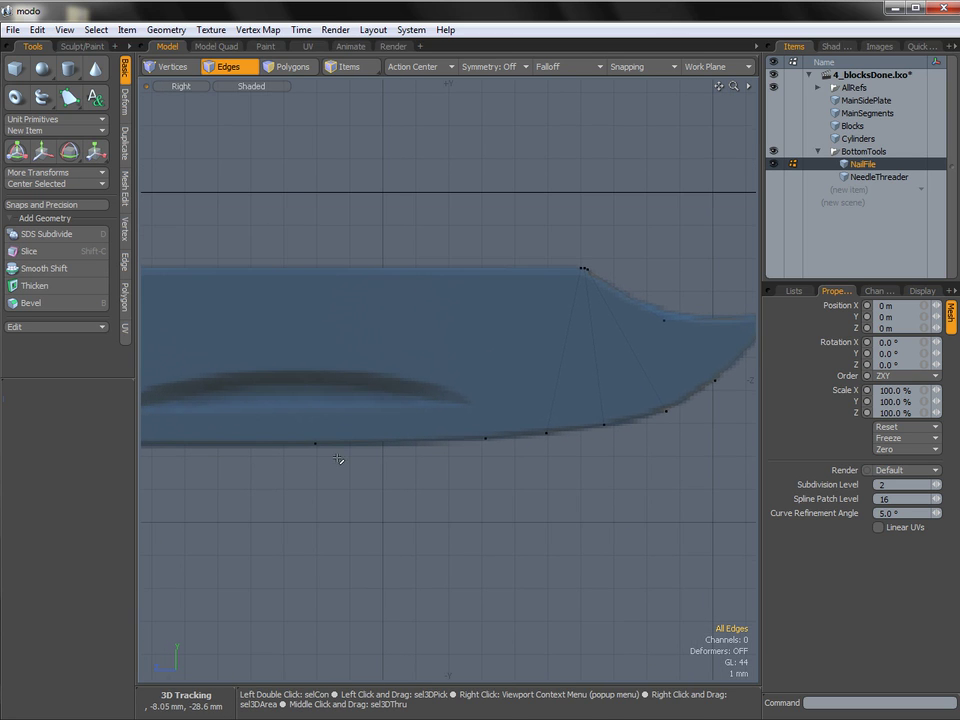
{"action": "key", "text": "shift+c"}
{"action": "left_click", "coordinate": [333, 443]}
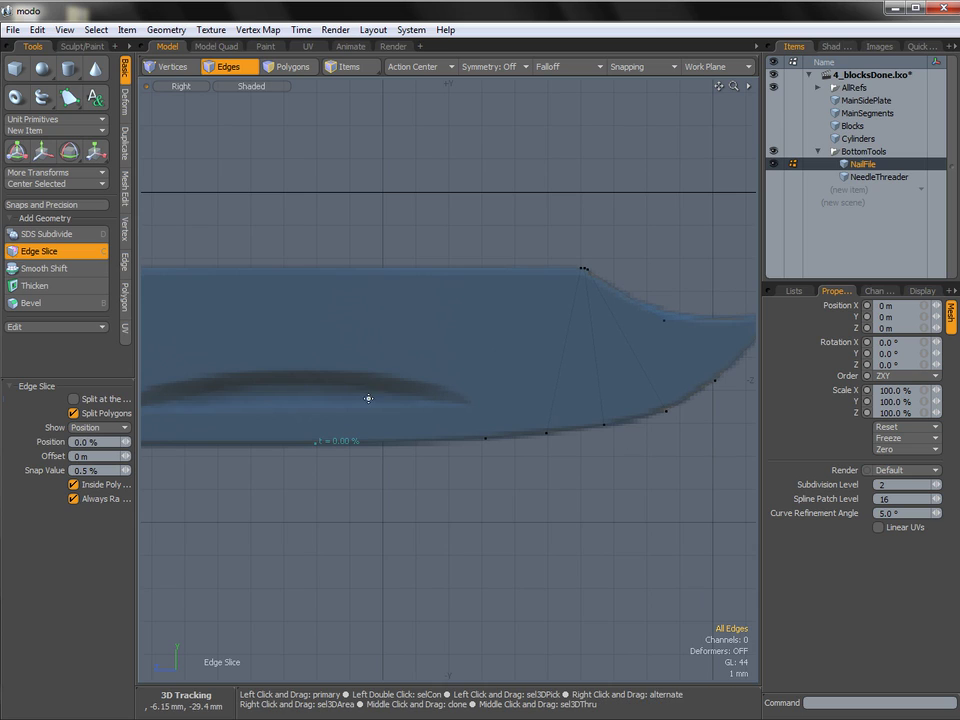
{"action": "left_click", "coordinate": [313, 269]}
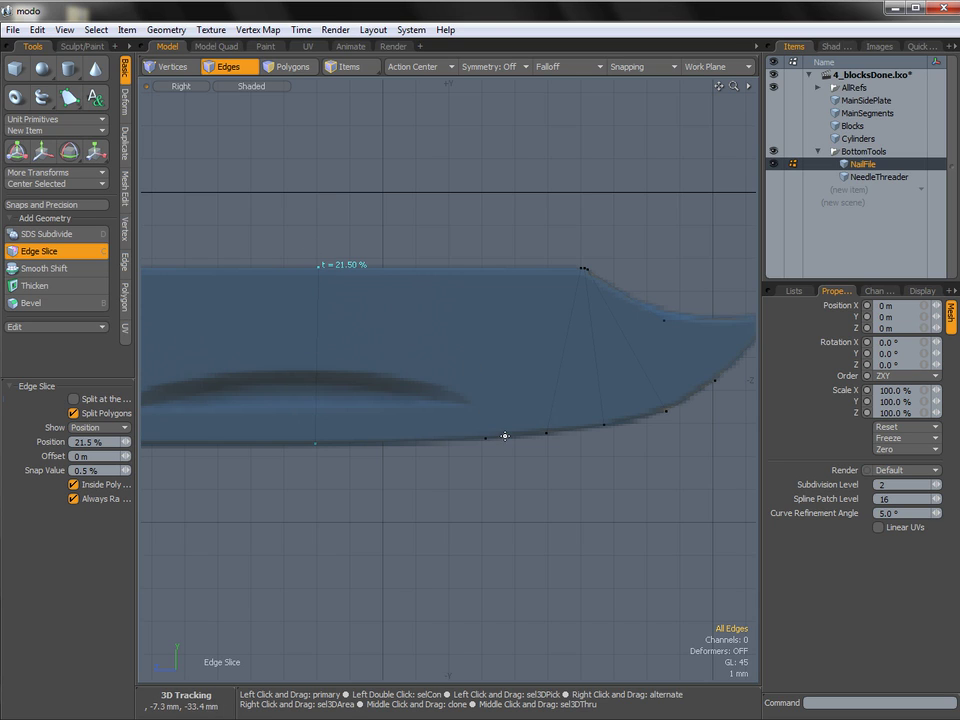
Add a second edge slice from the next lower-edge vertex towards the tip, at 100%, to the upper edge at 39%.
{"action": "key", "text": "shift"}
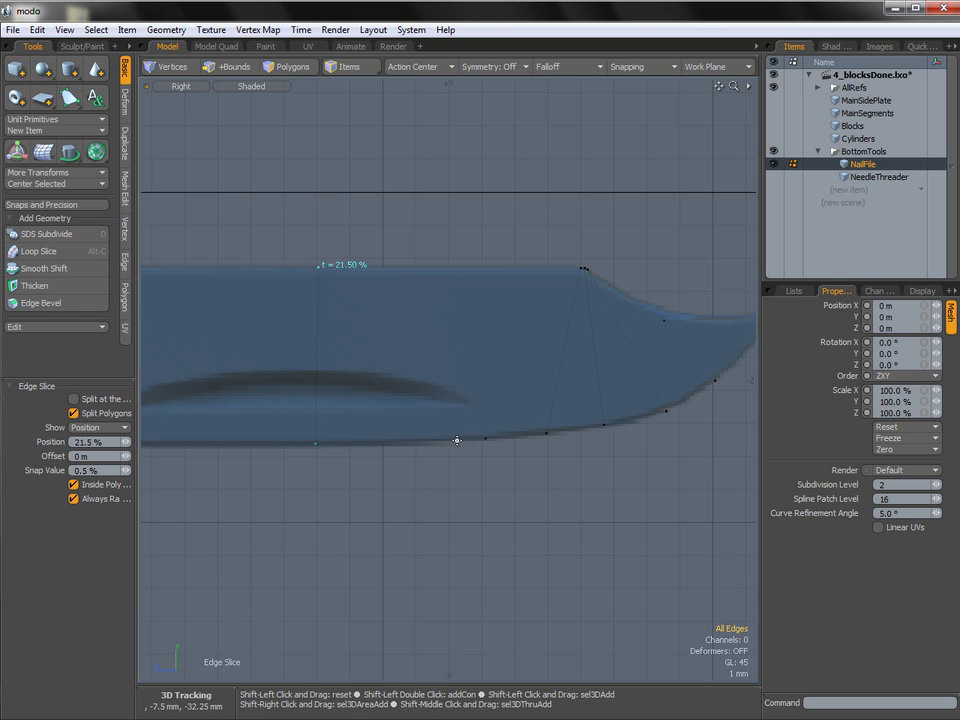
{"action": "left_click", "coordinate": [485, 437], "text": "shift"}
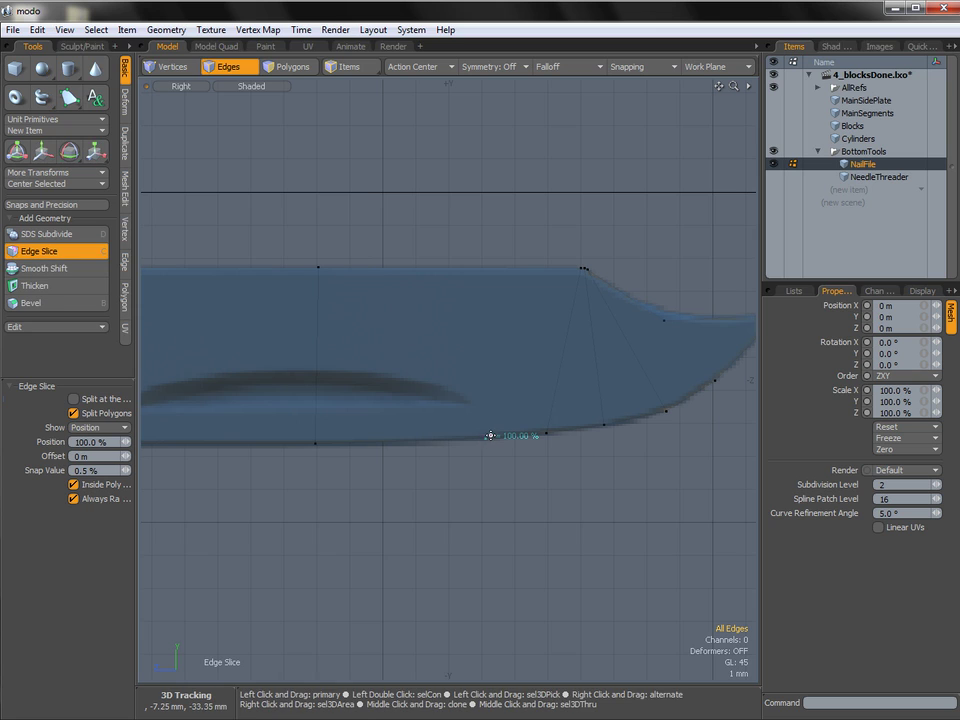
{"action": "left_click", "coordinate": [479, 265]}
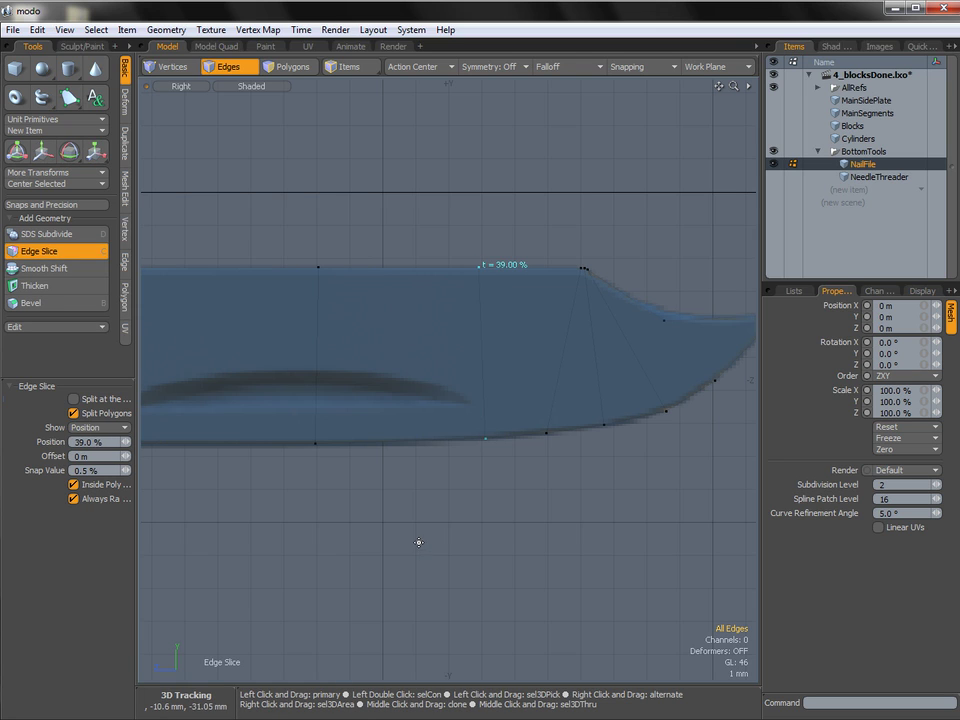
Slice the nail file vertically across its full height at Z -30.35 mm, through the fingernail groove area.
{"action": "key", "text": "space"}
{"action": "left_click_drag", "start_coordinate": [497, 465], "coordinate": [315, 443], "text": "alt+shift"}
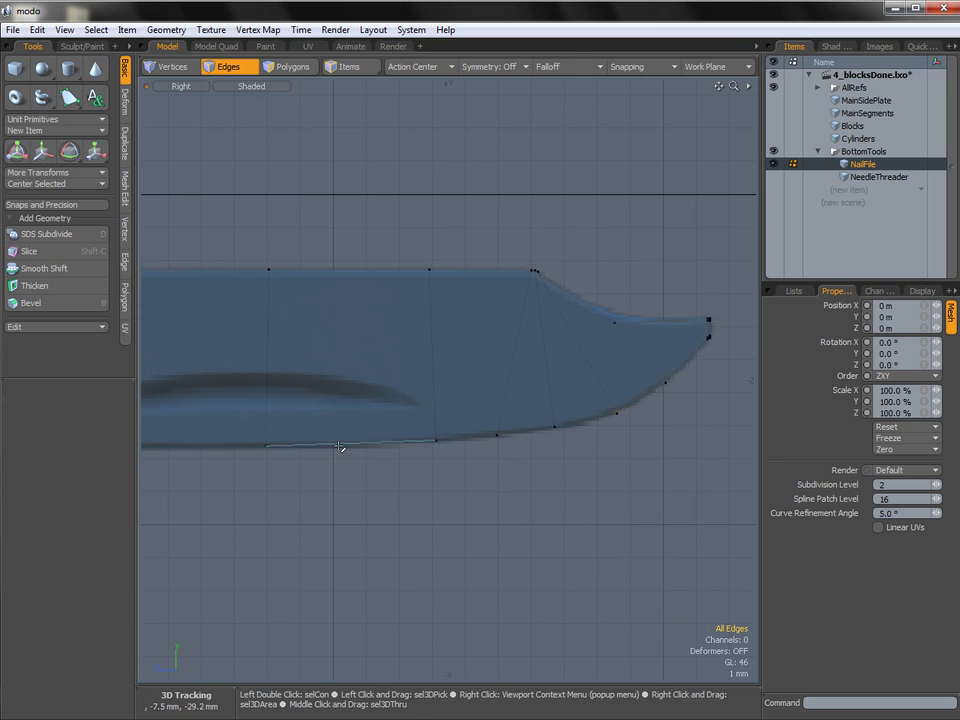
{"action": "left_click", "coordinate": [498, 437]}
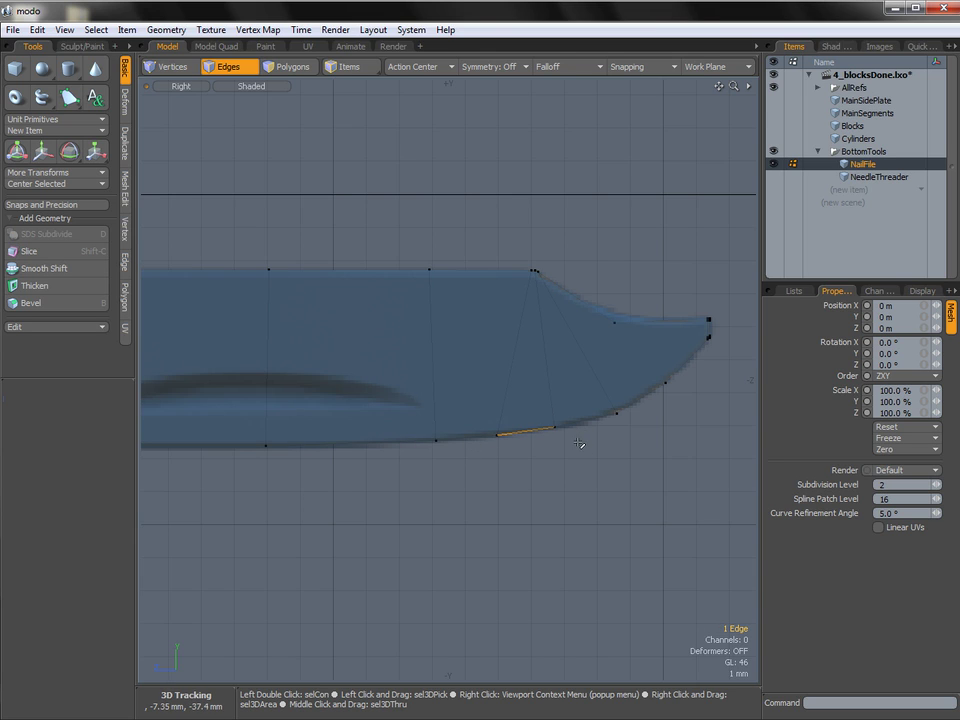
{"action": "key", "text": "ctrl+z"}
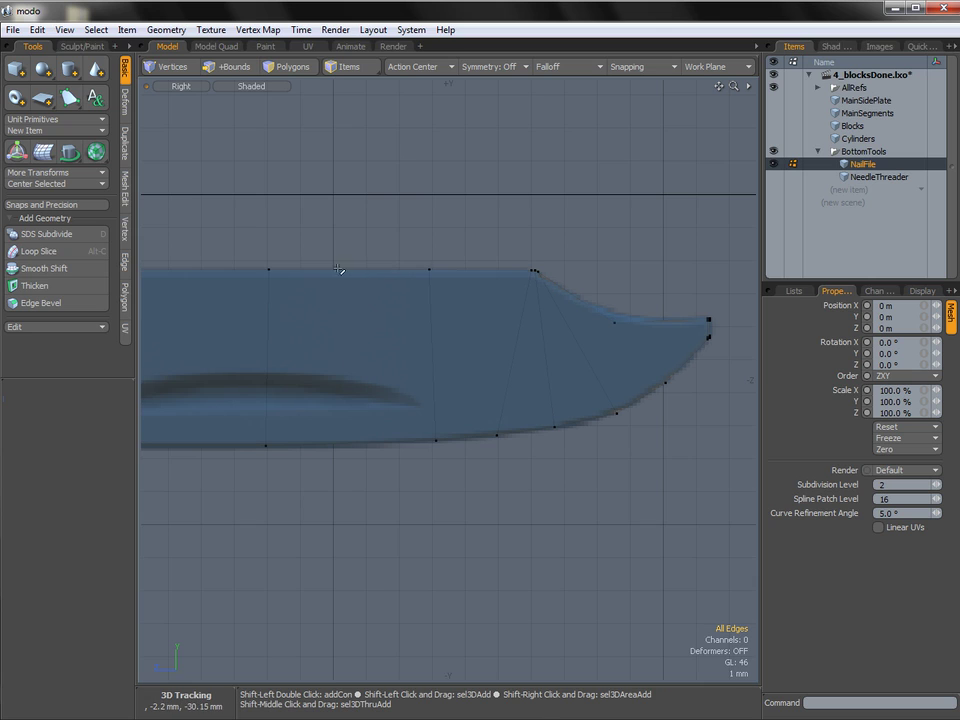
{"action": "key", "text": "shift+c"}
{"action": "left_click", "coordinate": [345, 256]}
{"action": "left_click_drag", "start_coordinate": [345, 309], "coordinate": [345, 514]}
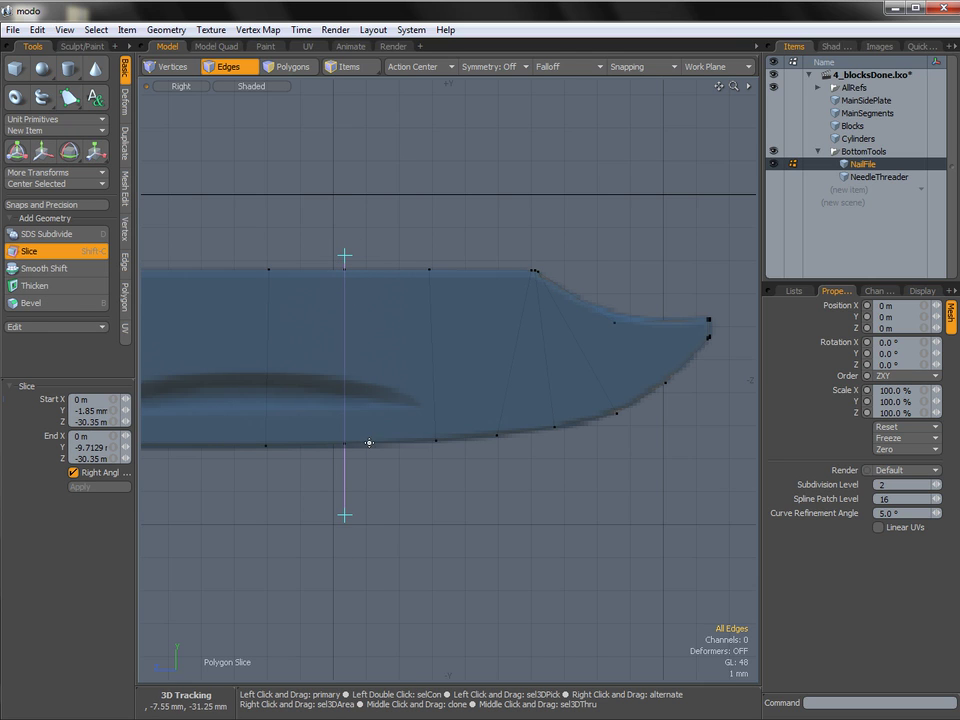
{"action": "key", "text": "space"}
Highlight the edges along the lower outline towards the tip curve to examine their spacing, and clear the selection.
{"action": "left_click", "coordinate": [320, 448]}
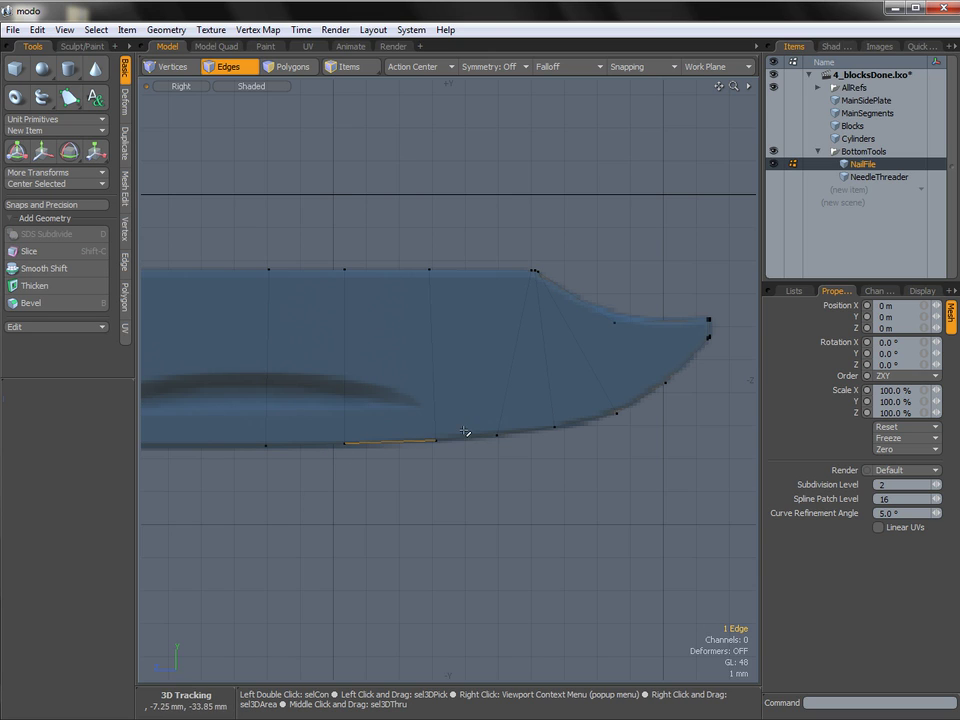
{"action": "left_click", "coordinate": [525, 440]}
{"action": "left_click", "coordinate": [590, 419]}
{"action": "left_click", "coordinate": [707, 399]}
{"action": "left_click_drag", "start_coordinate": [521, 420], "coordinate": [704, 374], "text": "alt+shift"}
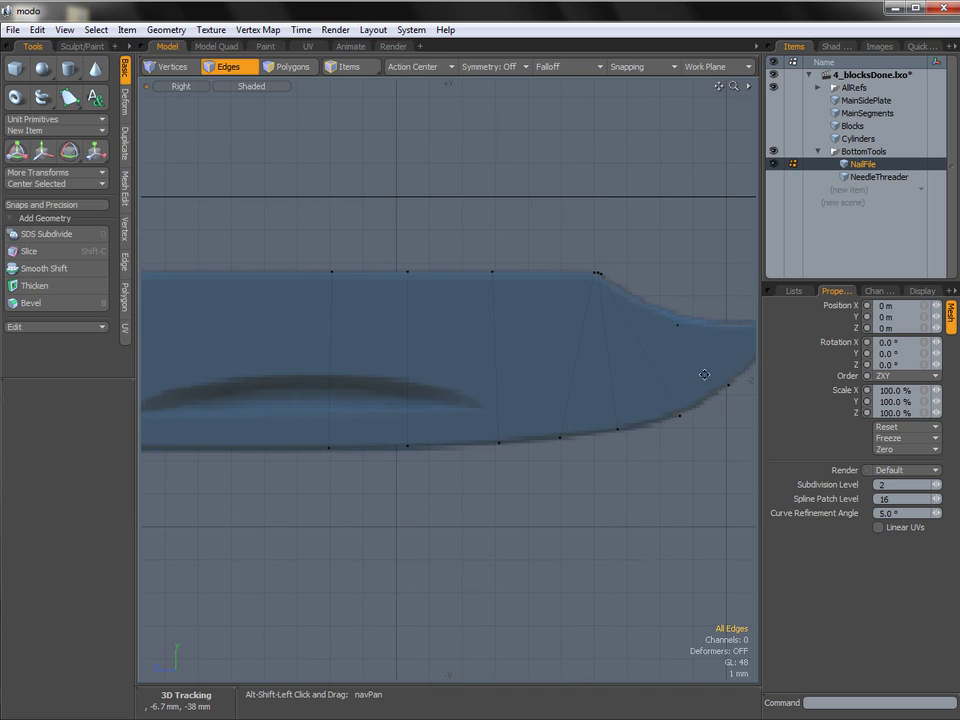
{"action": "left_click_drag", "start_coordinate": [200, 410], "coordinate": [439, 399], "text": "alt+shift"}
Add another full-height vertical slice through the fingernail groove at Z -25.7 mm.
{"action": "left_click", "coordinate": [446, 445]}
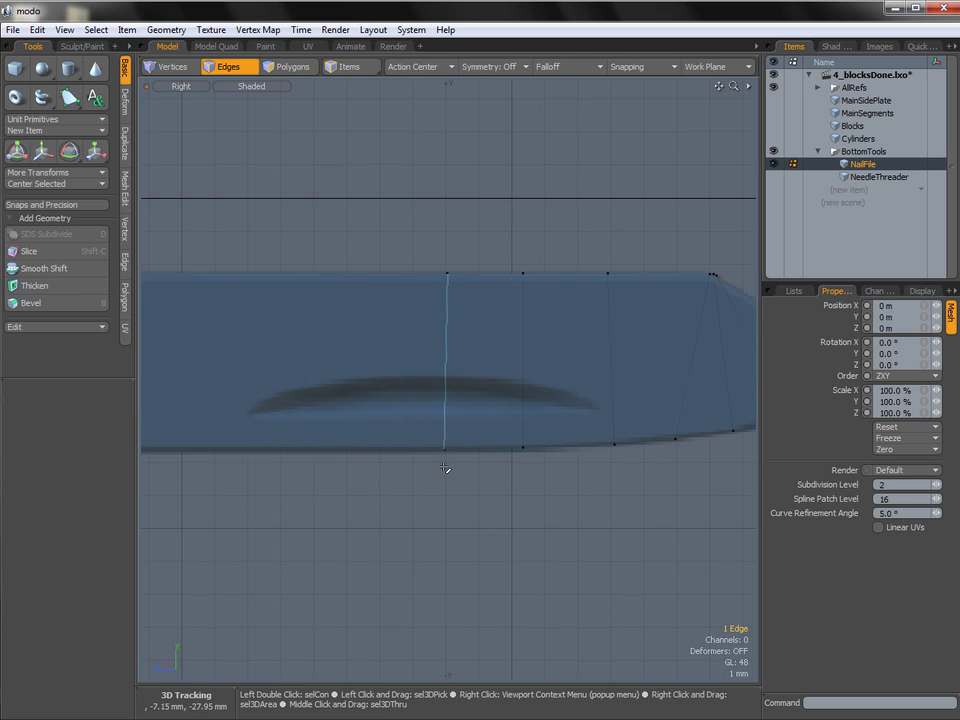
{"action": "left_click", "coordinate": [448, 467]}
{"action": "key", "text": "shift+c"}
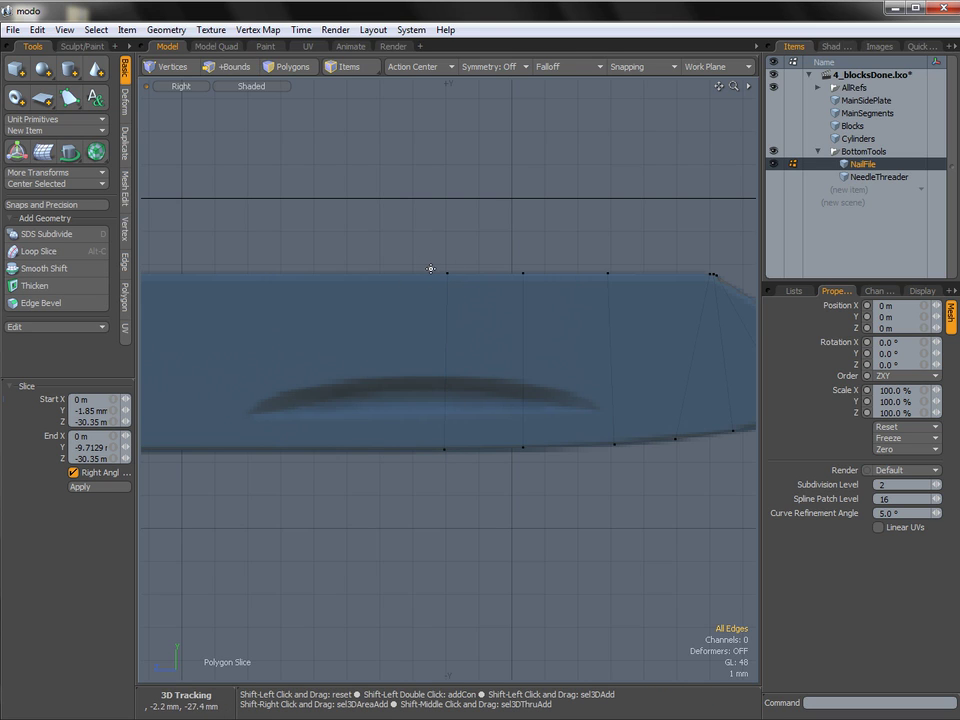
{"action": "left_click_drag", "start_coordinate": [441, 264], "coordinate": [440, 476], "text": "shift"}
{"action": "key", "text": "ctrl+z"}
{"action": "key", "text": "shift"}
{"action": "left_click_drag", "start_coordinate": [370, 258], "coordinate": [370, 365], "text": "shift"}
{"action": "left_click_drag", "start_coordinate": [370, 476], "coordinate": [370, 495], "text": "shift"}
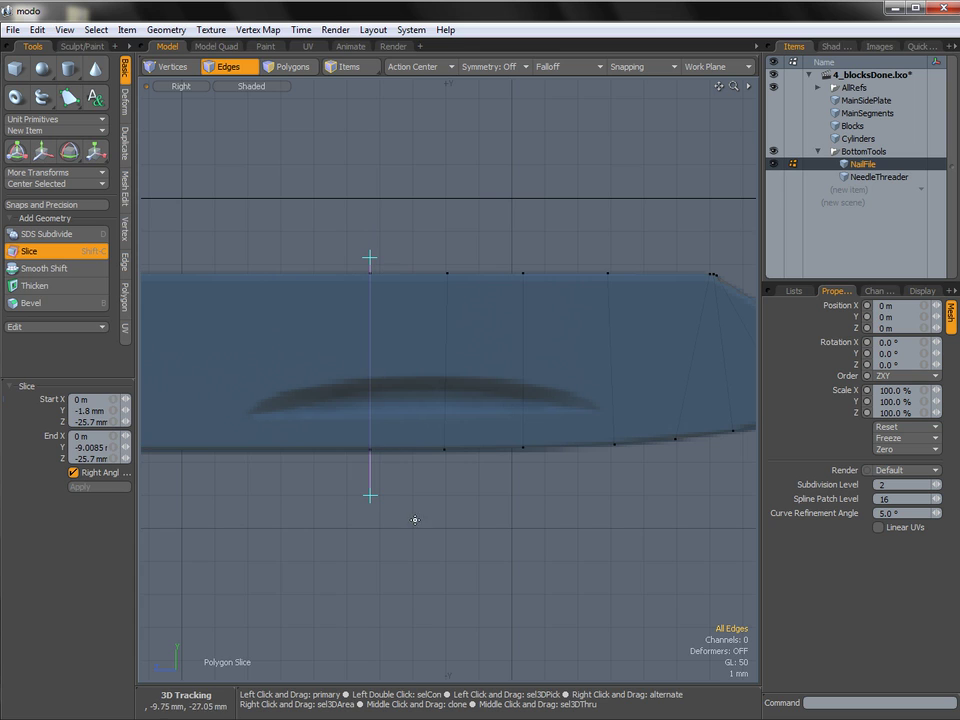
{"action": "key", "text": "space"}
Turn on subdivision smoothing and select the whole outline loop to compare the smoothed profile with the reference image.
{"action": "left_click_drag", "start_coordinate": [582, 387], "coordinate": [455, 395], "text": "alt+shift"}
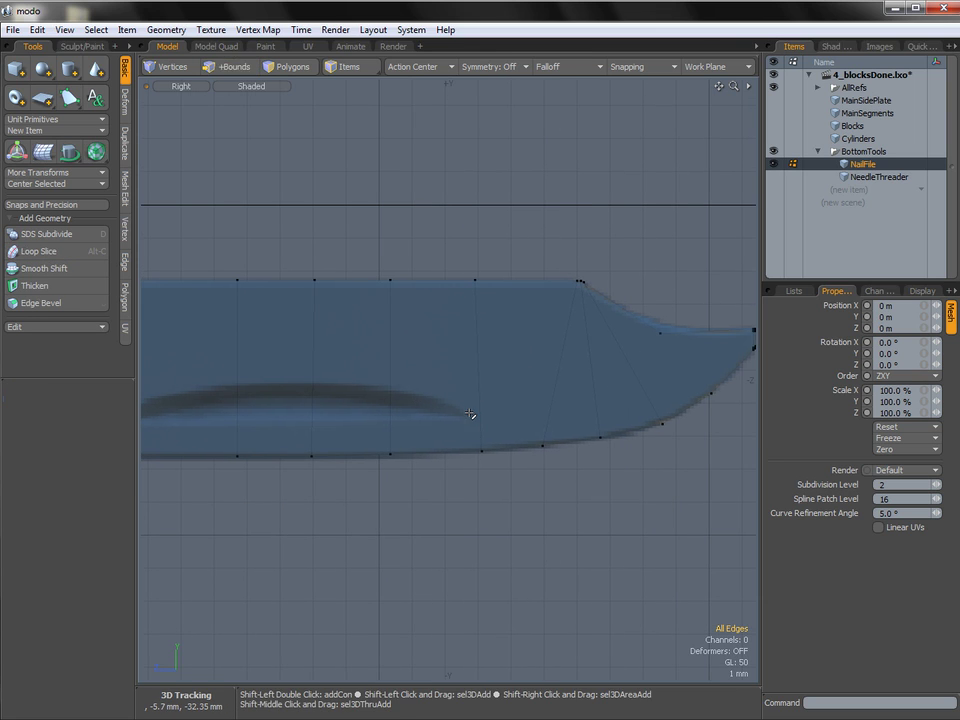
{"action": "key", "text": "Tab"}
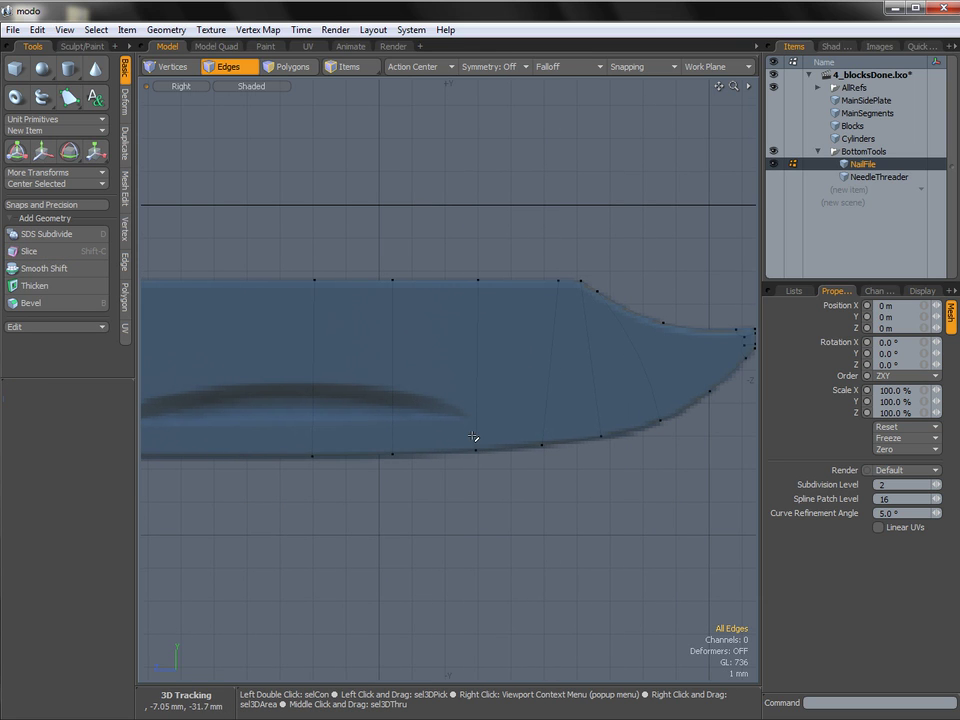
{"action": "double_click", "coordinate": [503, 451]}
{"action": "mouse_move", "coordinate": [456, 407]}
{"action": "left_mouse_down", "text": "alt+shift"}
{"action": "mouse_move", "coordinate": [555, 399]}
{"action": "mouse_move", "coordinate": [452, 394]}
{"action": "left_mouse_up", "text": "alt+shift"}
{"action": "scroll", "coordinate": [555, 399], "scroll_direction": "down", "scroll_amount": 2}
{"action": "left_click_drag", "start_coordinate": [366, 420], "coordinate": [382, 420], "text": "ctrl+alt"}
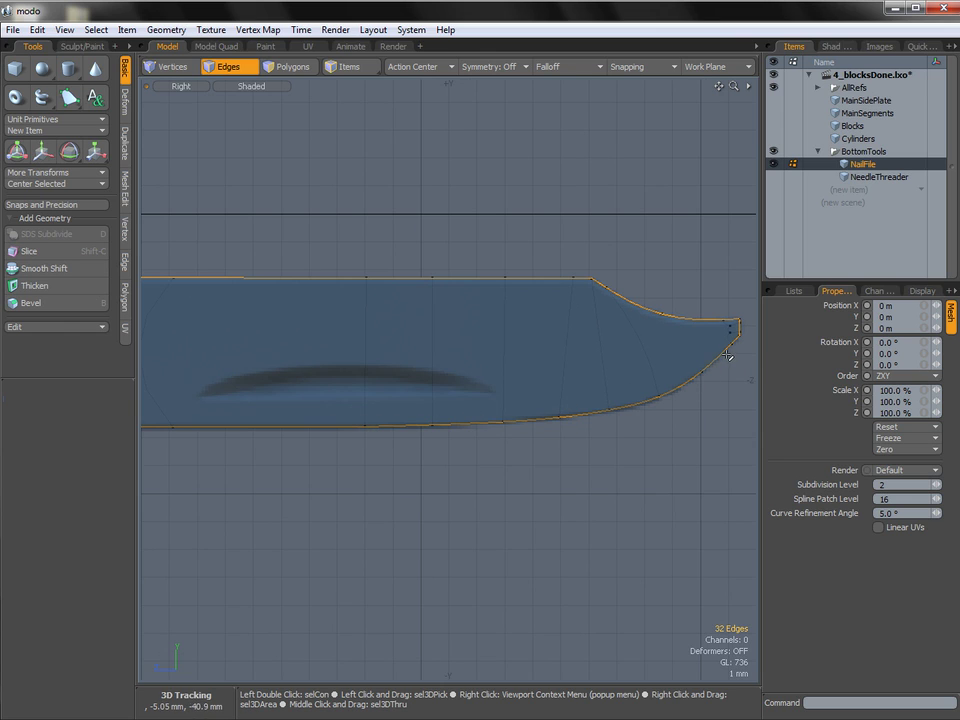
{"action": "left_click_drag", "start_coordinate": [422, 347], "coordinate": [570, 366], "text": "ctrl+alt"}
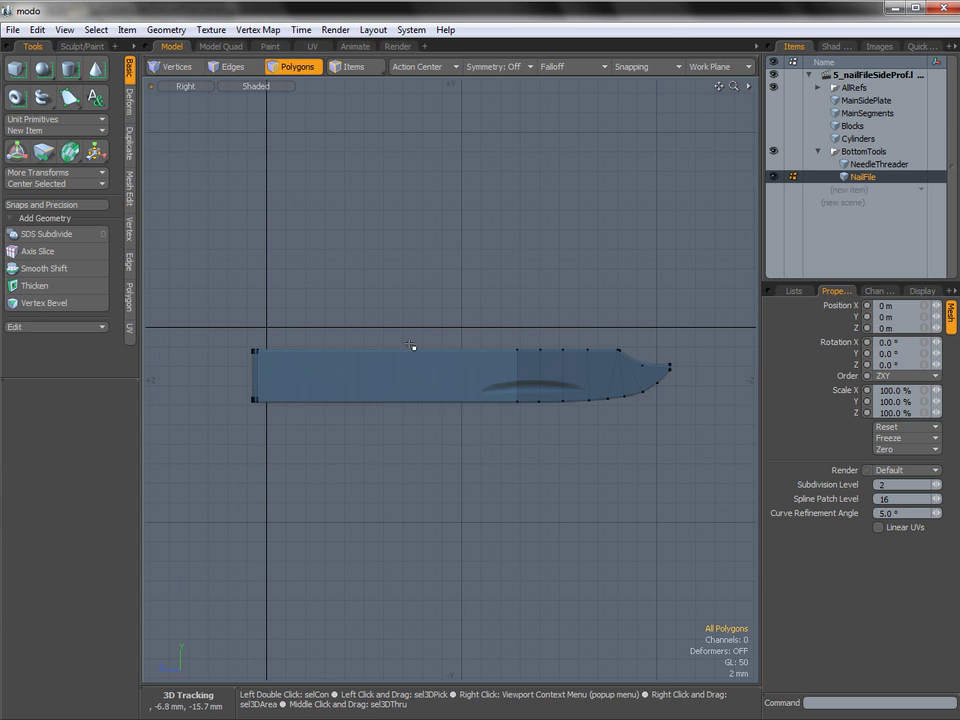
Switch to the Bottom view and show the MainSegments mesh as a reference for the nail file's thickness.
{"action": "key", "text": "ctrl+space"}
{"action": "left_click", "coordinate": [420, 377]}
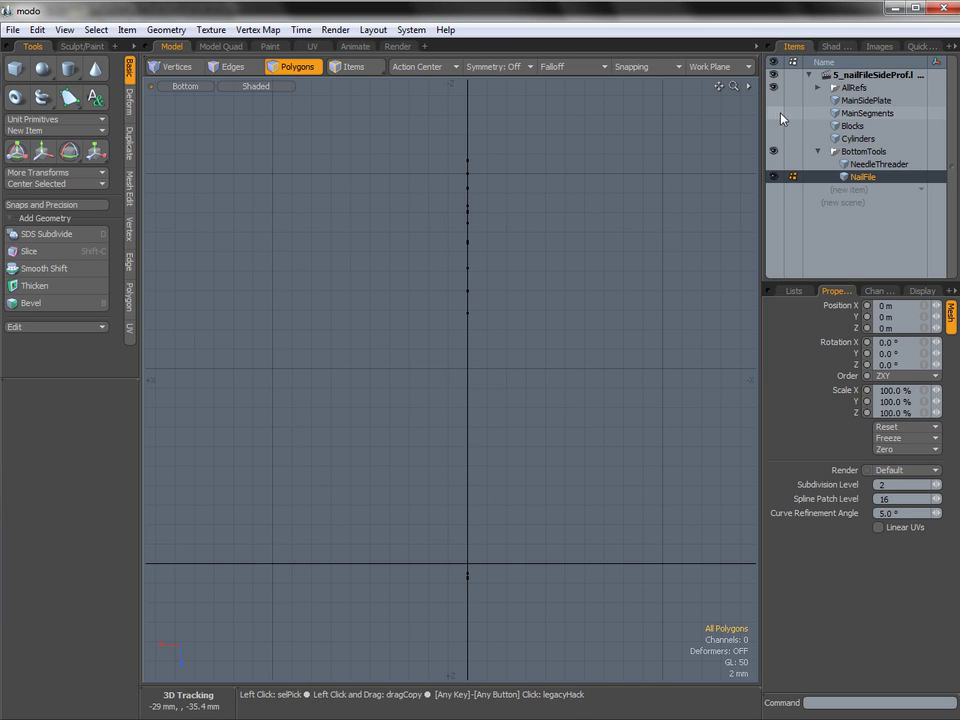
{"action": "left_click", "coordinate": [774, 114]}
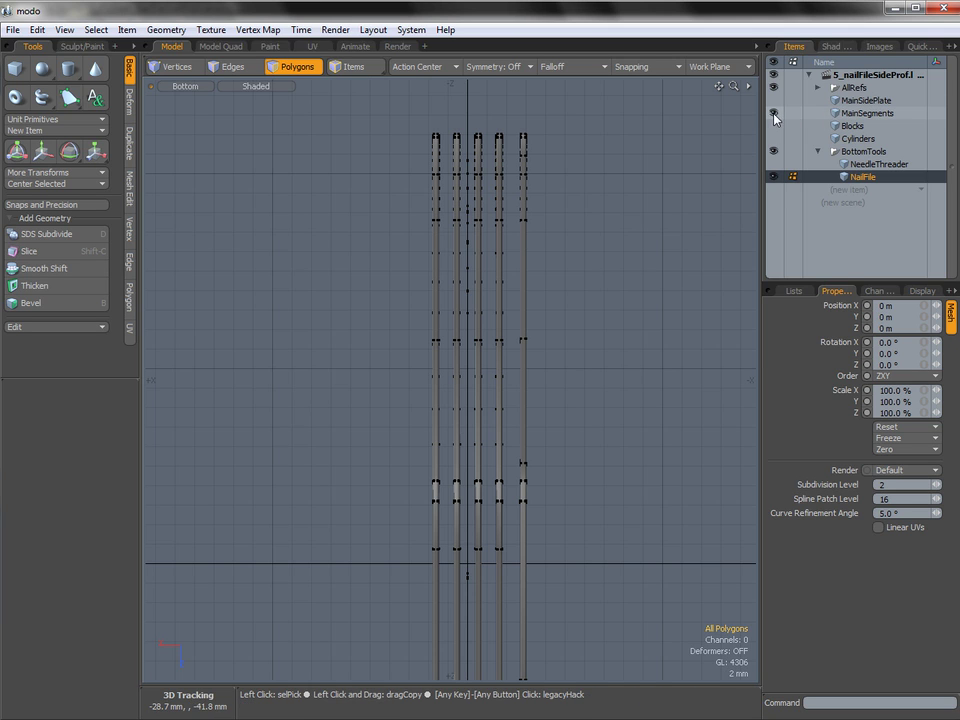
{"action": "left_click_drag", "start_coordinate": [536, 432], "coordinate": [520, 388], "text": "ctrl+alt"}
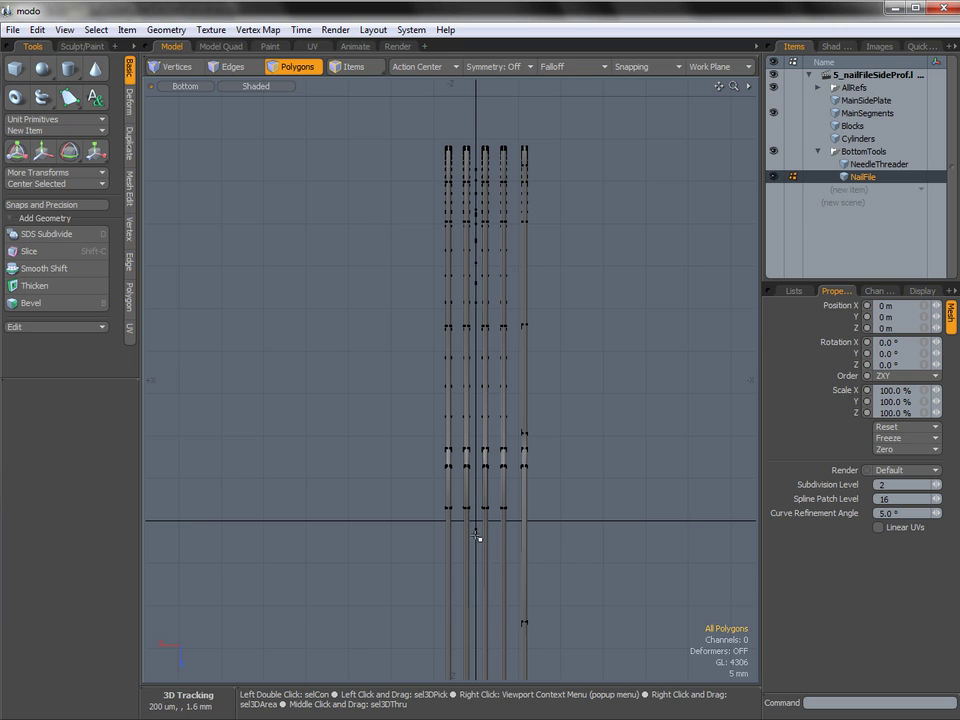
Select all the nail file polygons and offset them 700 um in X, close to the neighbouring segment.
{"action": "mouse_move", "coordinate": [498, 401]}
{"action": "right_mouse_down"}
{"action": "mouse_move", "coordinate": [514, 596]}
{"action": "mouse_move", "coordinate": [401, 482]}
{"action": "mouse_move", "coordinate": [429, 129]}
{"action": "mouse_move", "coordinate": [567, 245]}
{"action": "mouse_move", "coordinate": [727, 220]}
{"action": "right_mouse_up"}
{"action": "left_click_drag", "start_coordinate": [520, 400], "coordinate": [558, 313], "text": "ctrl+alt"}
{"action": "key", "text": "w"}
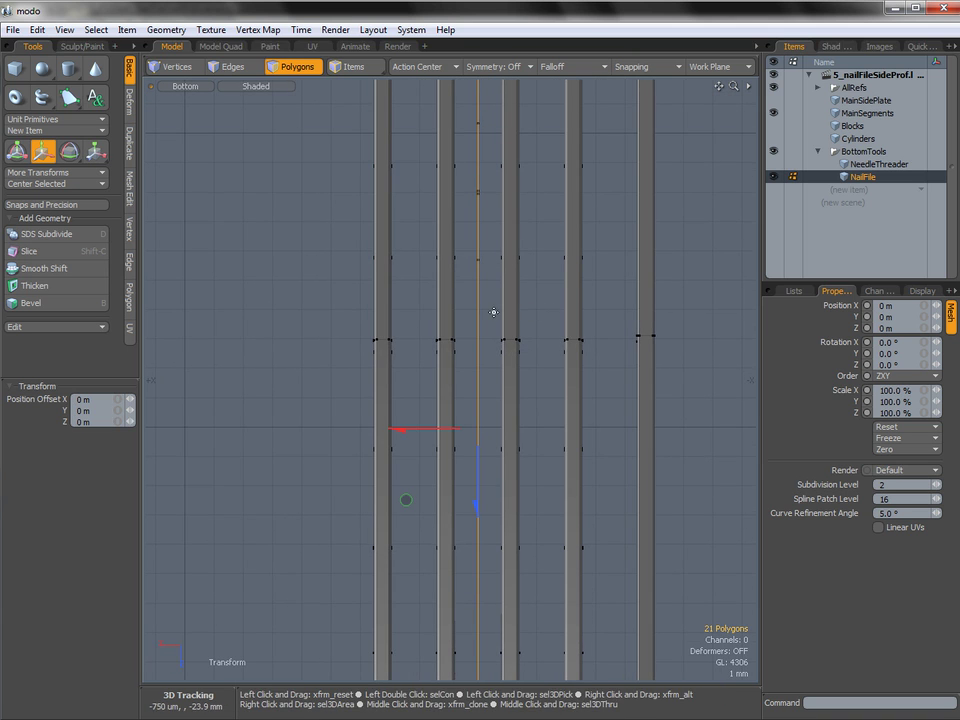
{"action": "left_click_drag", "start_coordinate": [450, 426], "coordinate": [496, 445], "text": "ctrl+alt"}
{"action": "left_click_drag", "start_coordinate": [482, 449], "coordinate": [458, 384], "text": "alt"}
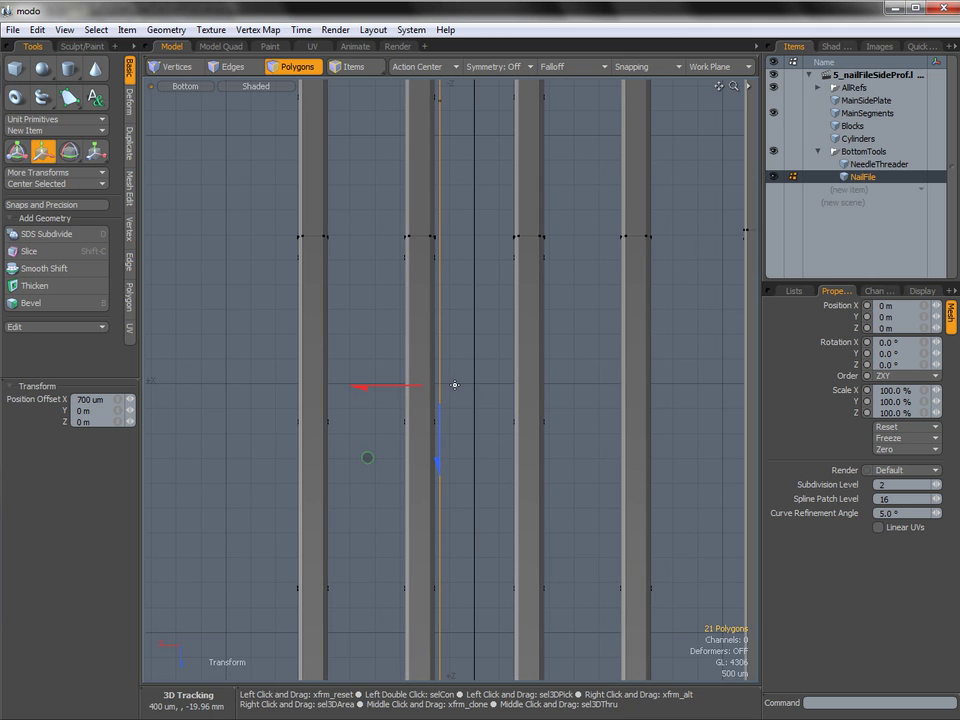
Extrude the nail file polygons -1.4 mm in X to fill the gap between the two middle segments.
{"action": "key", "text": "shift+x"}
{"action": "left_click", "coordinate": [450, 371]}
{"action": "left_click_drag", "start_coordinate": [360, 392], "coordinate": [430, 386]}
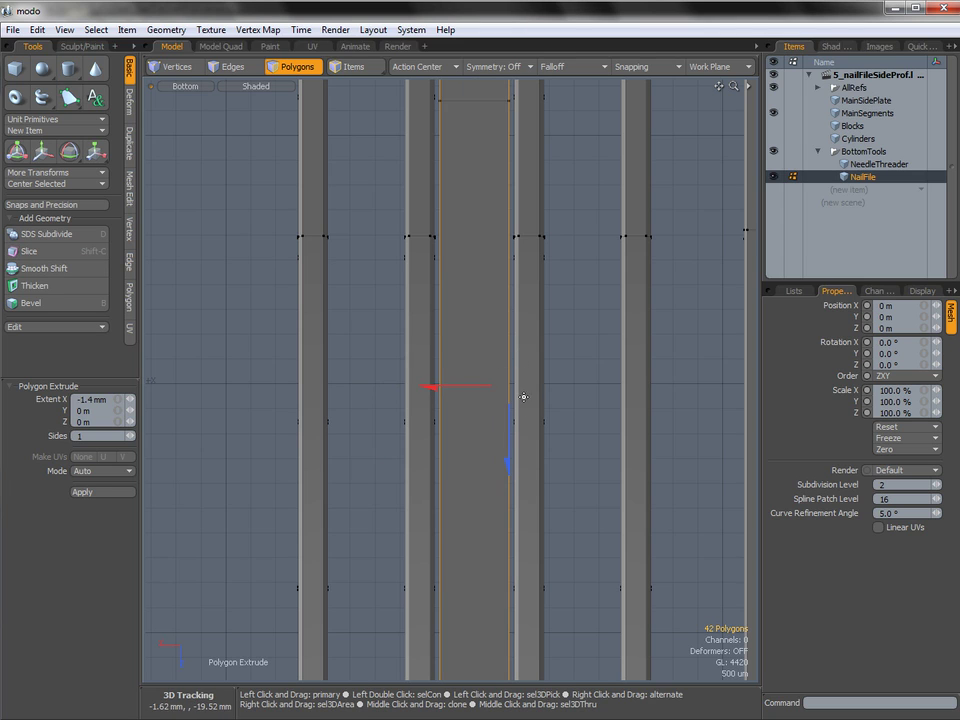
{"action": "key", "text": "space"}
{"action": "left_click_drag", "start_coordinate": [544, 390], "coordinate": [390, 397], "text": "ctrl+alt"}
{"action": "left_click_drag", "start_coordinate": [567, 411], "coordinate": [502, 412], "text": "alt+shift"}
Switch to the Perspective view, hide the MainSegments mesh and orbit to the extruded nail file in edge mode.
{"action": "key", "text": "ctrl+space"}
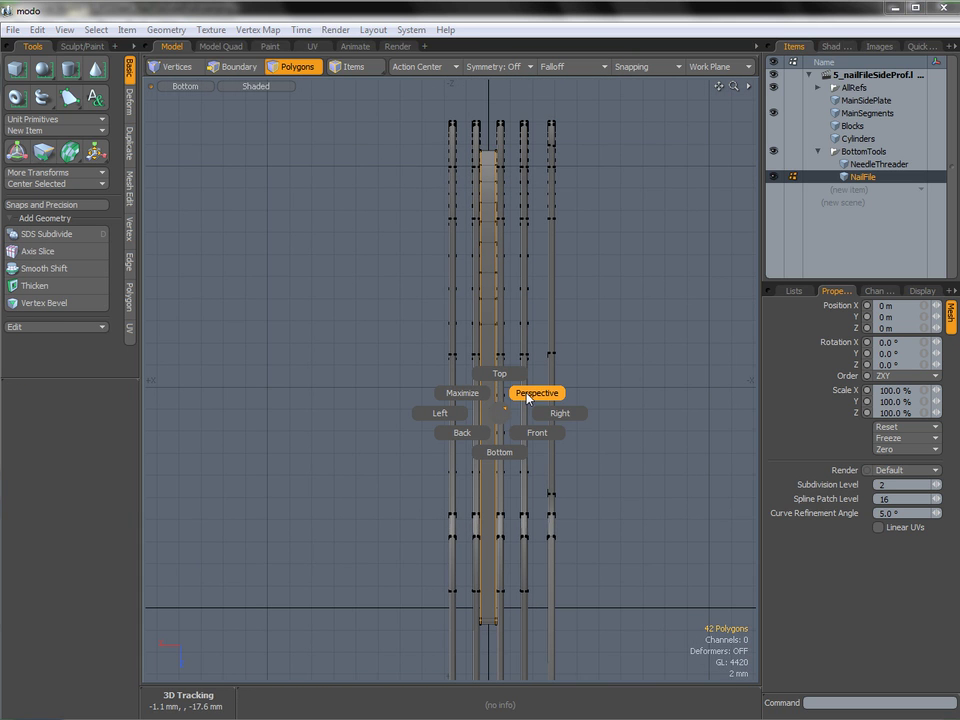
{"action": "left_click", "coordinate": [530, 395]}
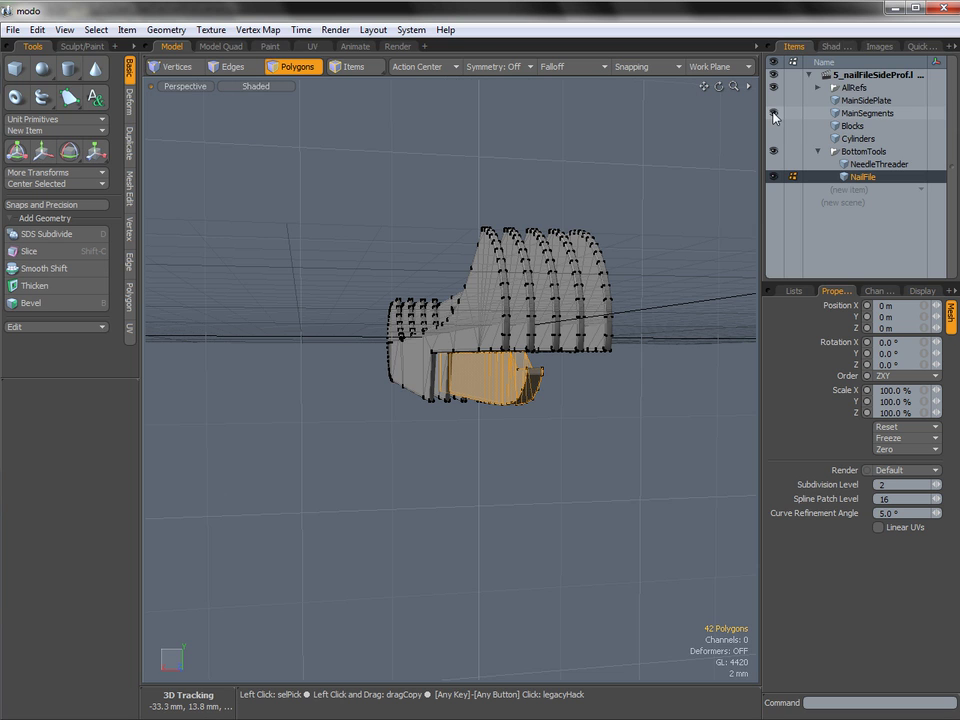
{"action": "left_click", "coordinate": [774, 114]}
{"action": "left_click_drag", "start_coordinate": [560, 374], "coordinate": [723, 405], "text": "alt"}
{"action": "key", "text": "space"}
{"action": "left_click_drag", "start_coordinate": [723, 405], "coordinate": [589, 401], "text": "alt"}
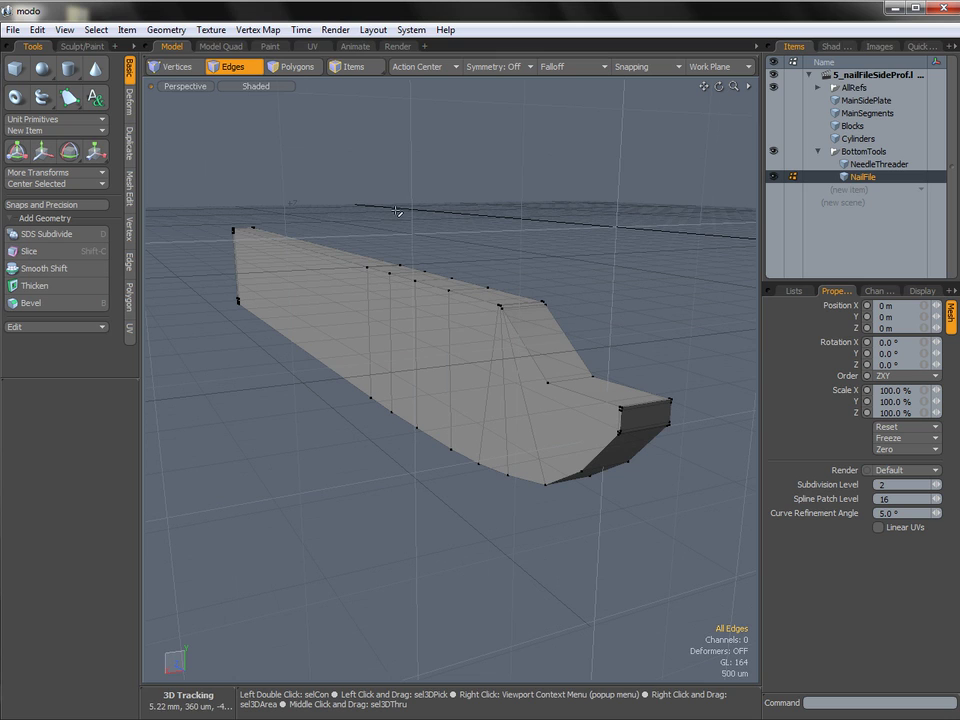
Turn off the grid display in the perspective viewport.
{"action": "left_click", "coordinate": [240, 87]}
{"action": "mouse_move", "coordinate": [214, 220]}
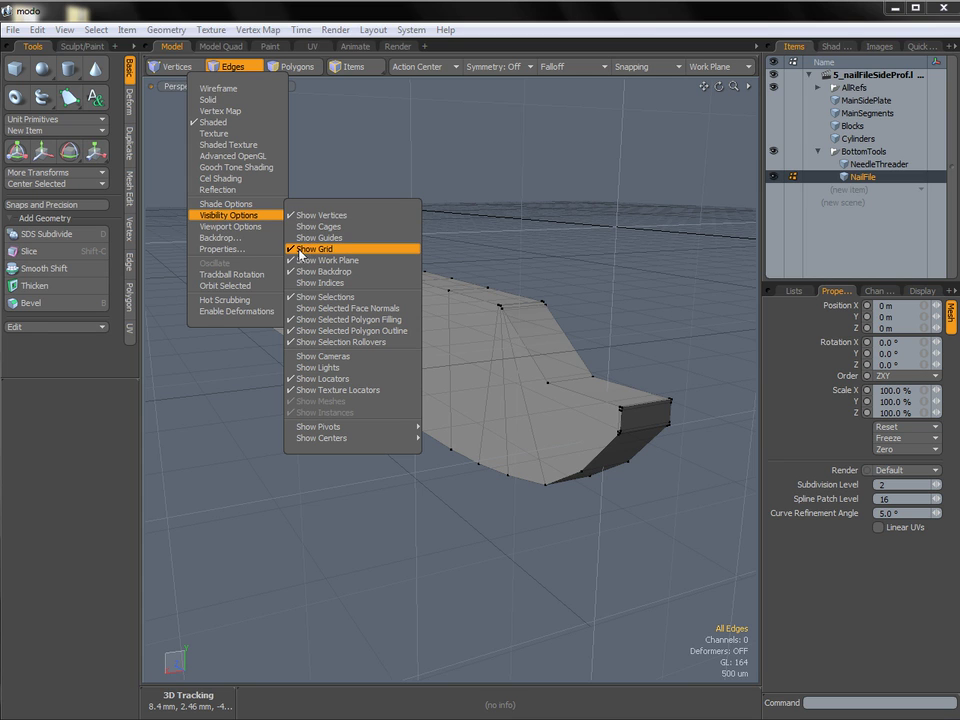
{"action": "left_click", "coordinate": [317, 252]}
{"action": "mouse_move", "coordinate": [509, 317]}
{"action": "left_mouse_down", "text": "alt"}
{"action": "mouse_move", "coordinate": [527, 334]}
{"action": "mouse_move", "coordinate": [516, 300]}
{"action": "left_mouse_up", "text": "alt"}
{"action": "key", "text": "2"}
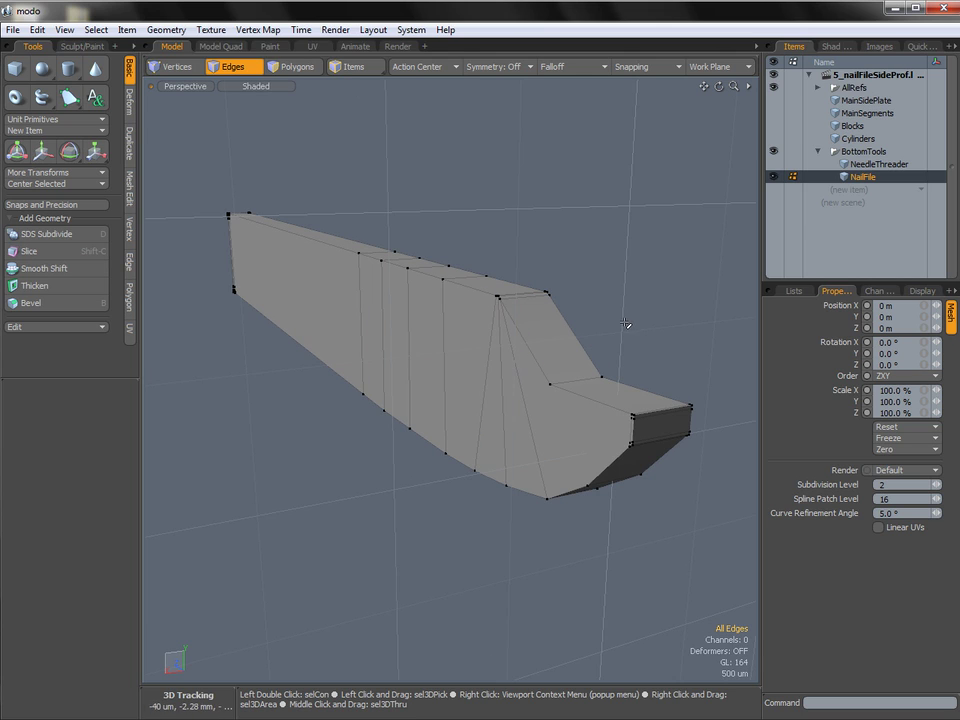
Turn on subdivision smoothing and examine the softened corners of the extruded nail file from both sides.
{"action": "key", "text": "Tab"}
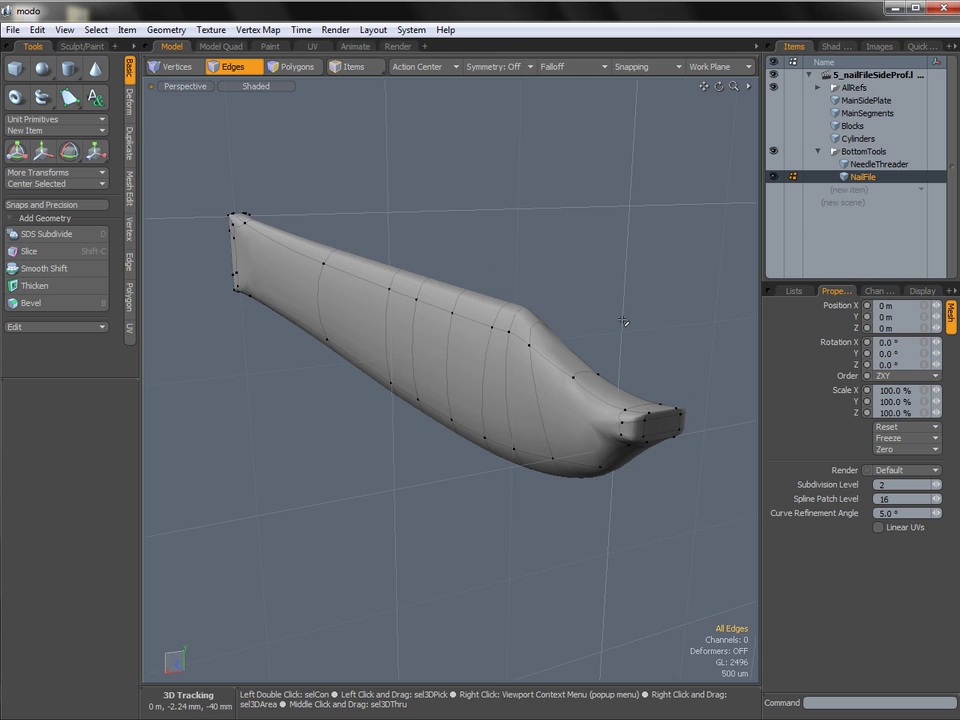
{"action": "left_click_drag", "start_coordinate": [624, 323], "coordinate": [614, 383], "text": "alt"}
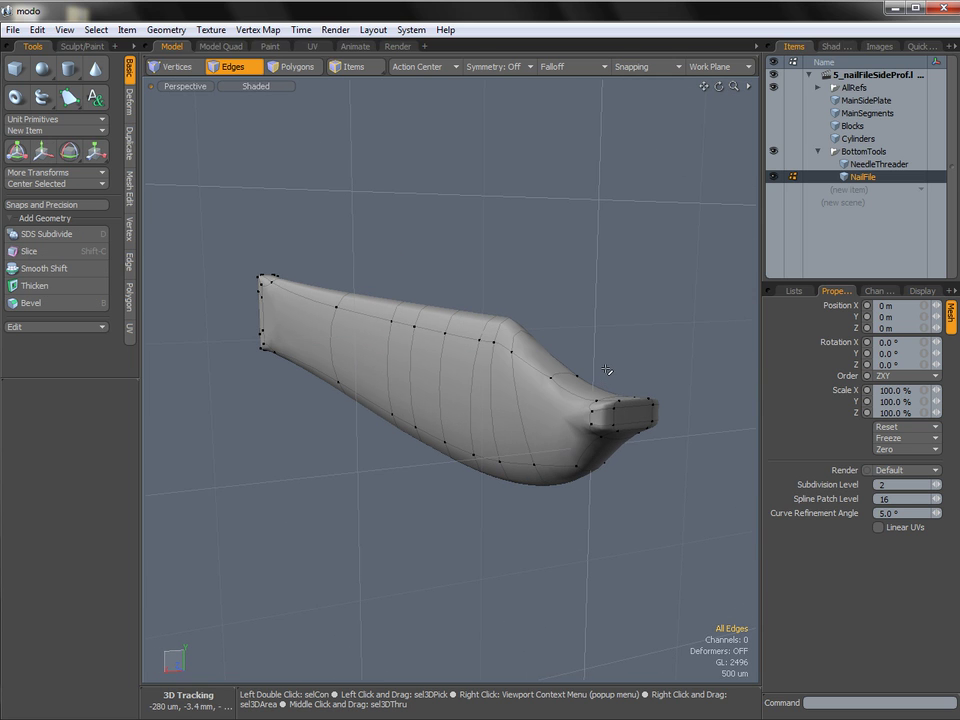
{"action": "left_click_drag", "start_coordinate": [545, 352], "coordinate": [491, 328], "text": "ctrl+alt"}
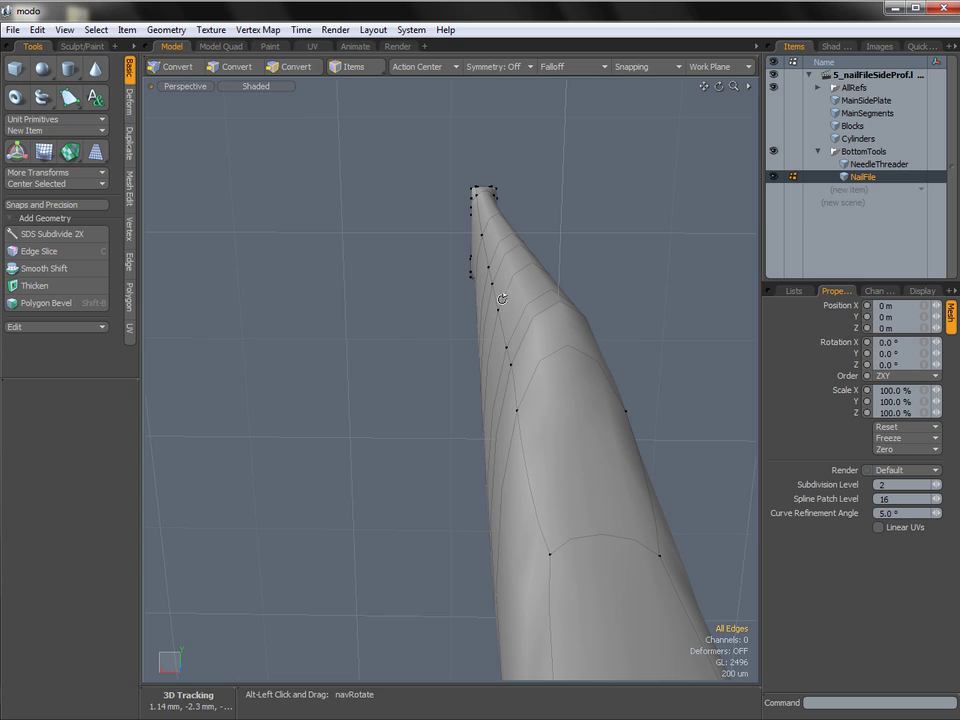
{"action": "left_click_drag", "start_coordinate": [535, 270], "coordinate": [572, 274], "text": "alt"}
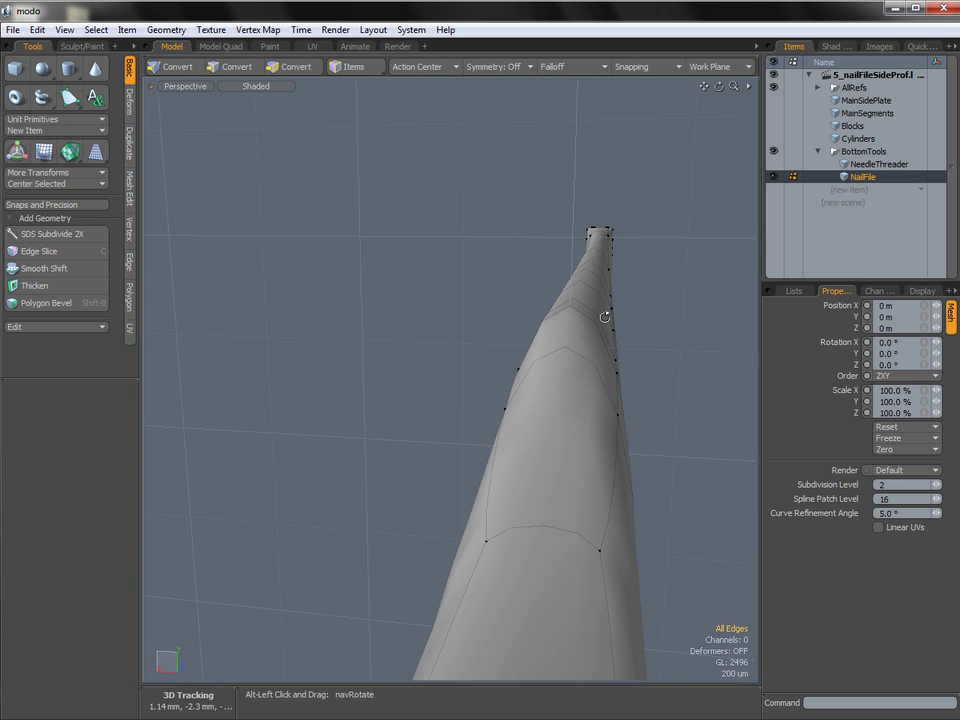
{"action": "left_click_drag", "start_coordinate": [544, 291], "coordinate": [589, 300], "text": "alt"}
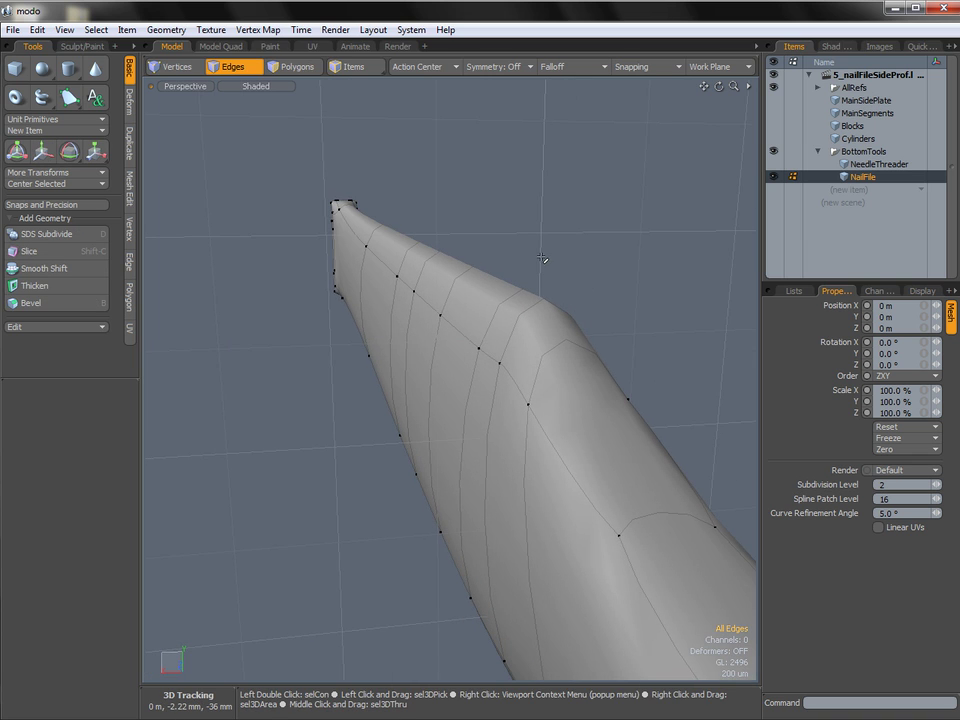
With smoothing off, highlight the polygon loop around the nail file's thickness to examine it, and clear the selection.
{"action": "key", "text": "Tab"}
{"action": "left_click_drag", "start_coordinate": [547, 257], "coordinate": [549, 319], "text": "alt"}
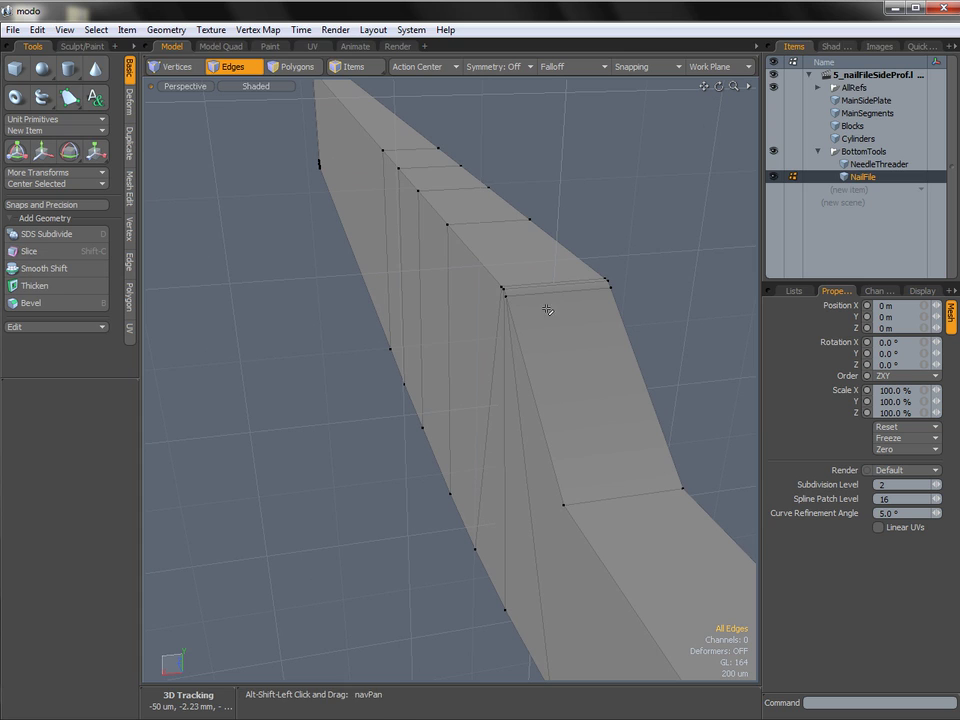
{"action": "key", "text": "3"}
{"action": "left_click_drag", "start_coordinate": [478, 218], "coordinate": [490, 232]}
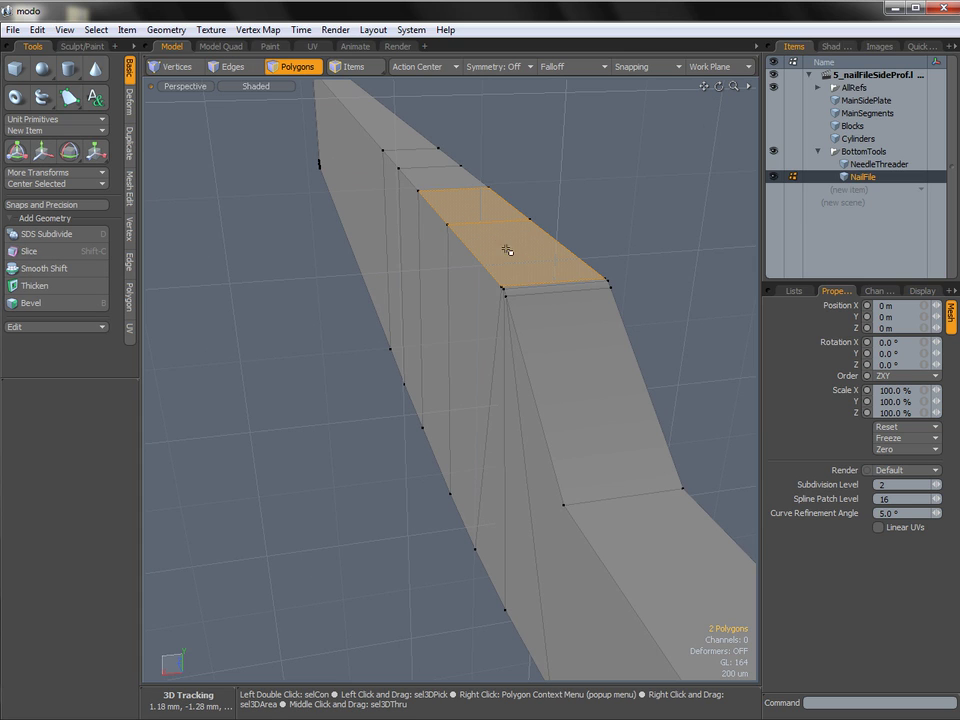
{"action": "left_click", "coordinate": [540, 316], "text": "shift"}
{"action": "double_click", "coordinate": [541, 393]}
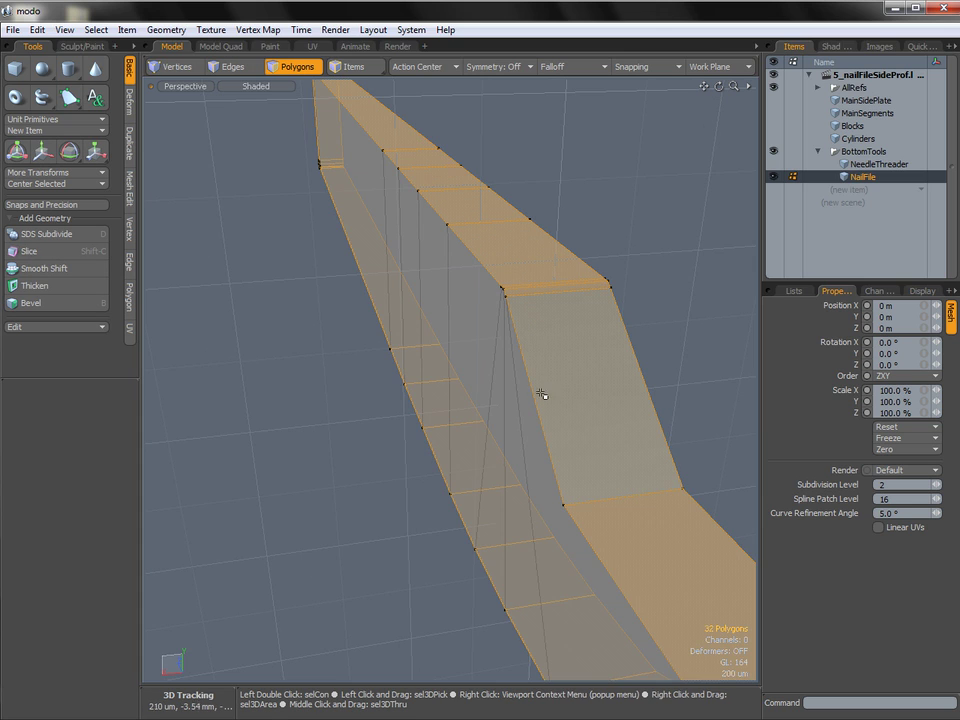
{"action": "left_click", "coordinate": [561, 159]}
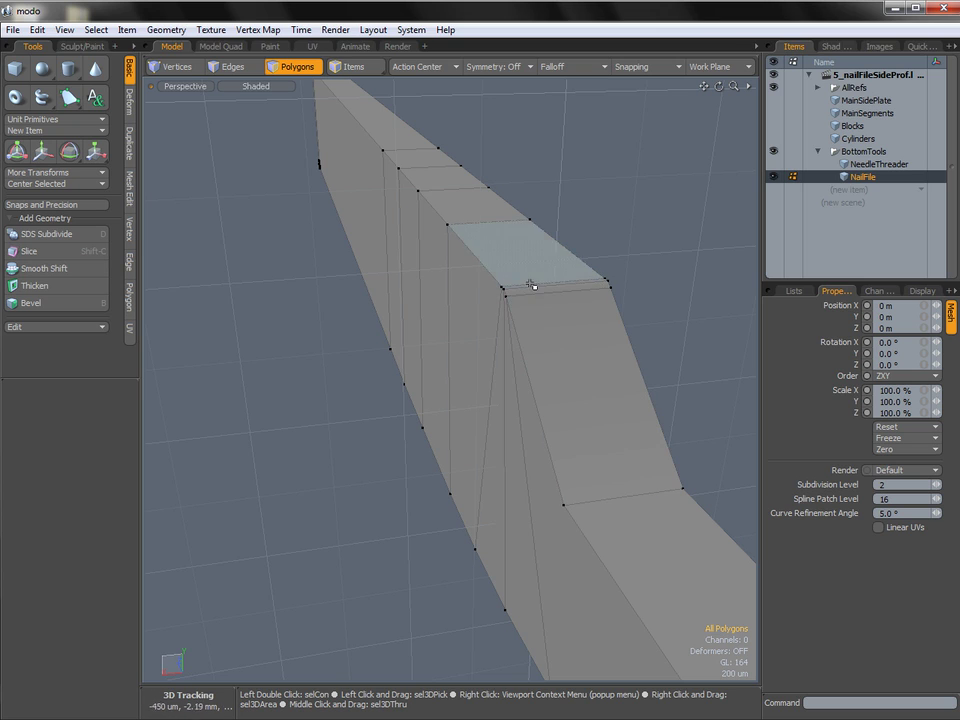
Highlight two consecutive edges on each side of the nail file's upper face, just behind the slope towards the tip.
{"action": "key", "text": "2"}
{"action": "left_click", "coordinate": [433, 213], "text": "shift"}
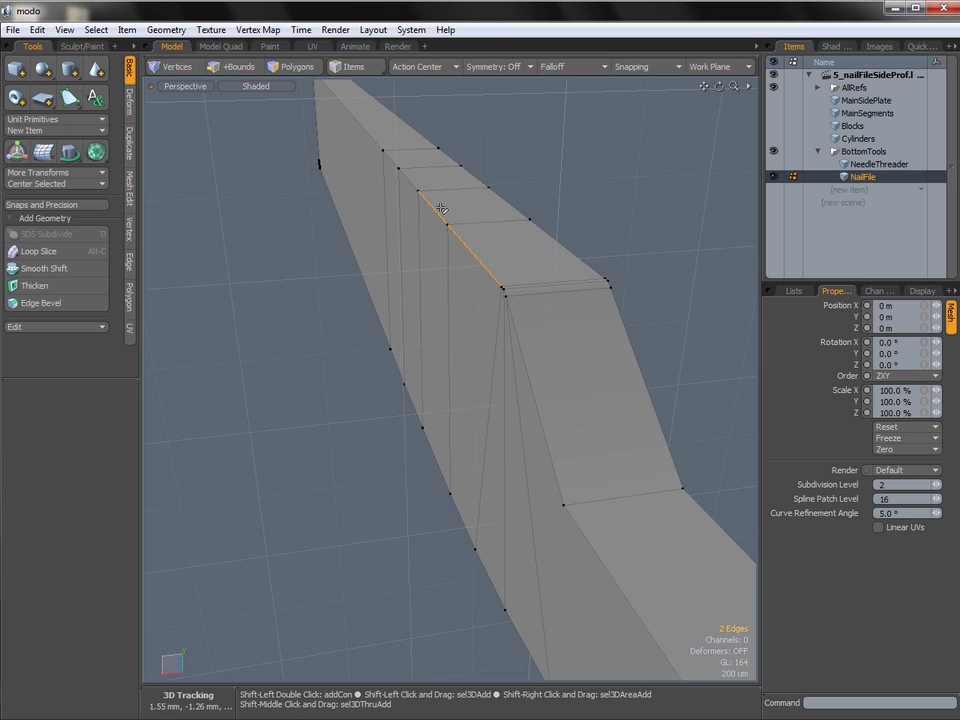
{"action": "left_click", "coordinate": [560, 250], "text": "shift"}
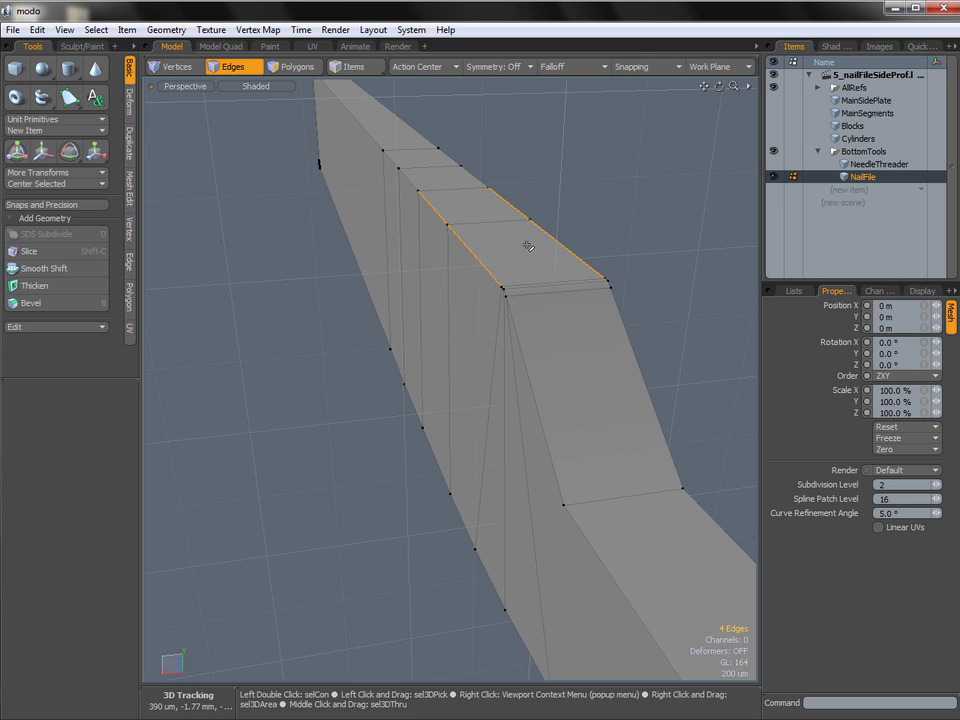
Clear the edge selection and loop-slice the nail file's thickness with two symmetric cuts, using a position of 8.5%.
{"action": "left_click_drag", "start_coordinate": [515, 258], "coordinate": [473, 268], "text": "alt"}
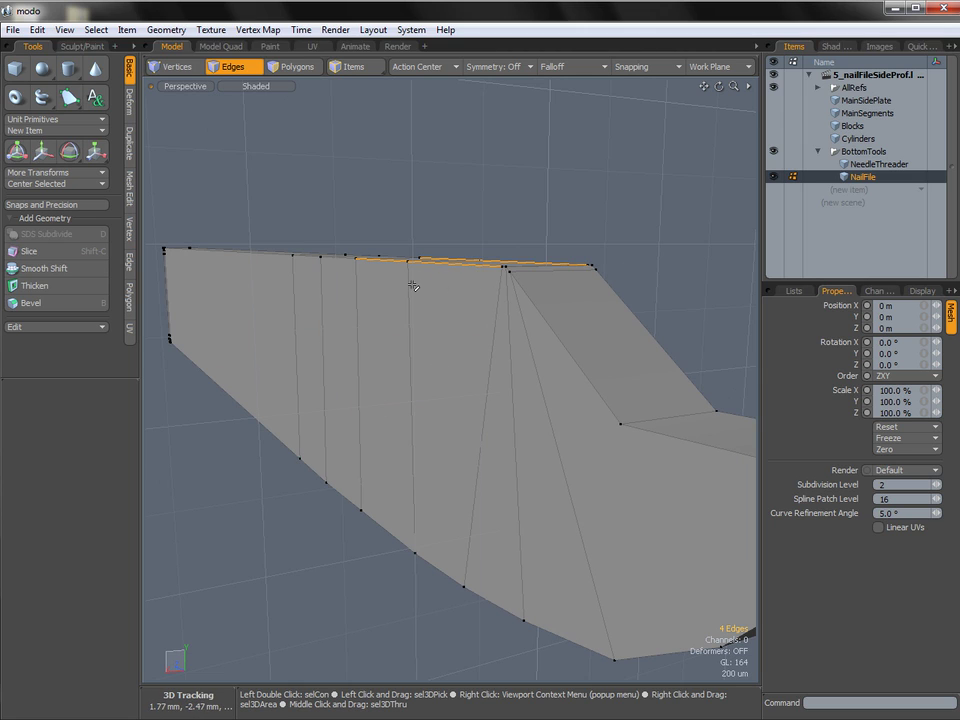
{"action": "left_click", "coordinate": [575, 222]}
{"action": "left_click_drag", "start_coordinate": [542, 276], "coordinate": [544, 288], "text": "alt"}
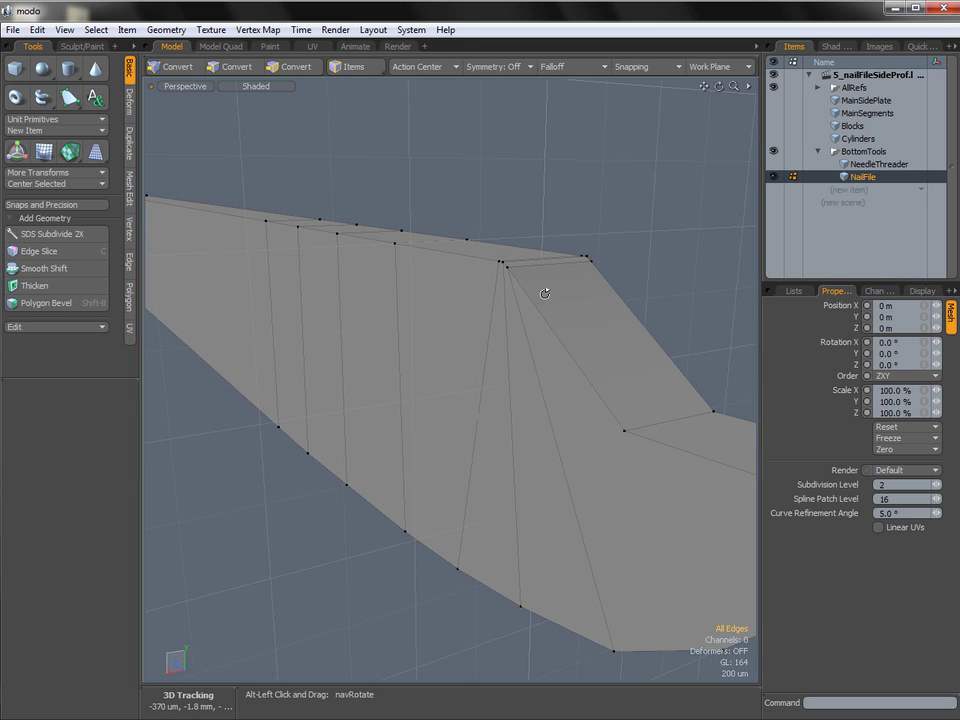
{"action": "key", "text": "alt"}
{"action": "left_click_drag", "start_coordinate": [548, 273], "coordinate": [478, 268], "text": "alt"}
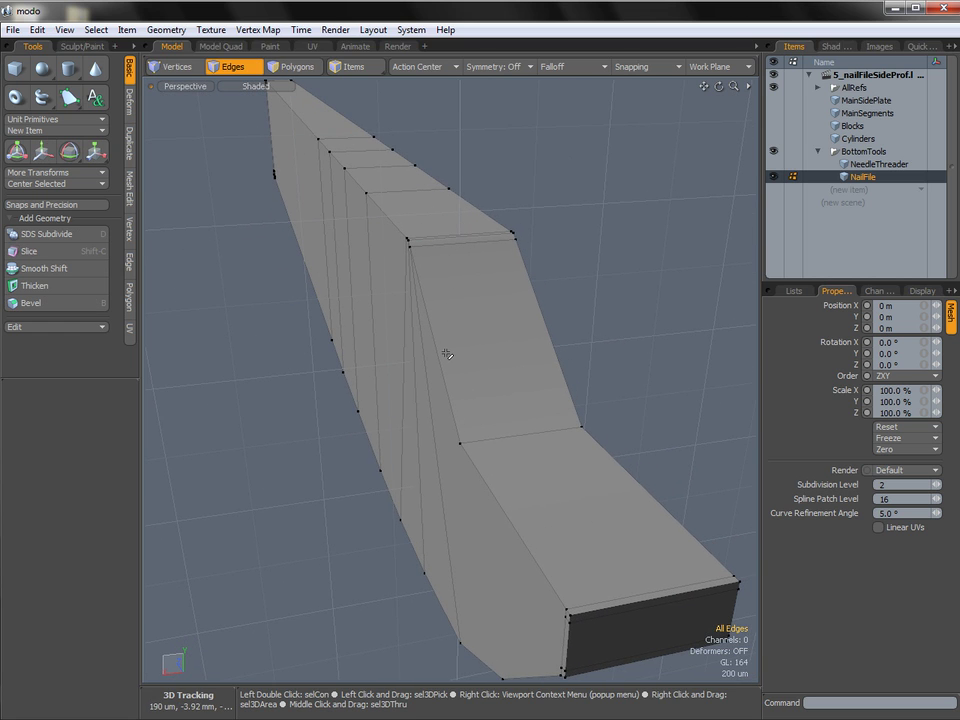
{"action": "left_click", "coordinate": [438, 241]}
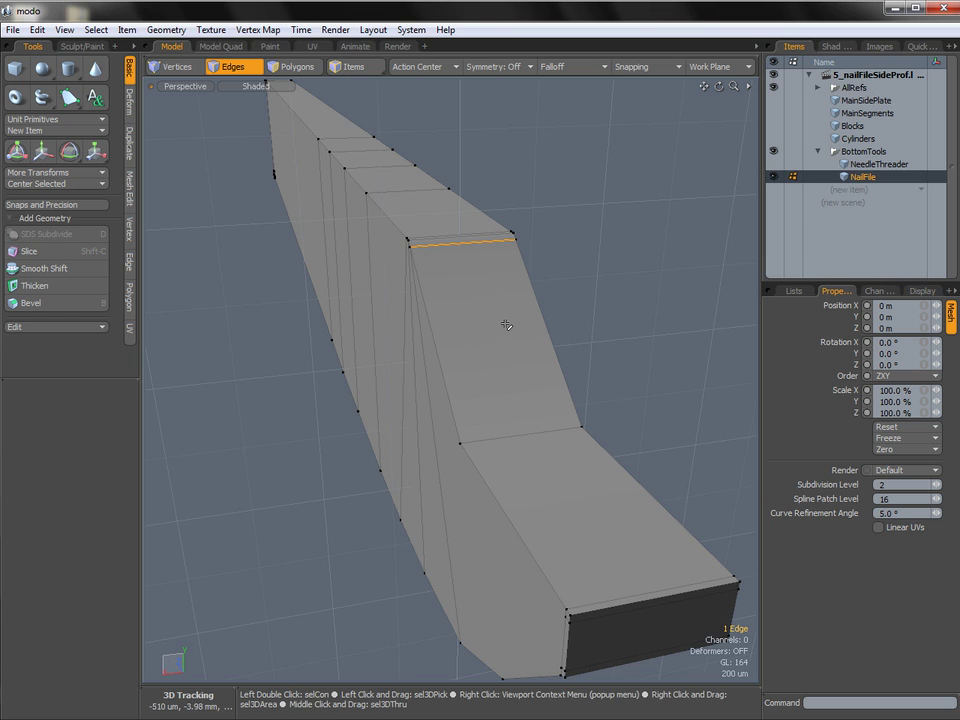
{"action": "key", "text": "alt"}
{"action": "key", "text": "alt+c"}
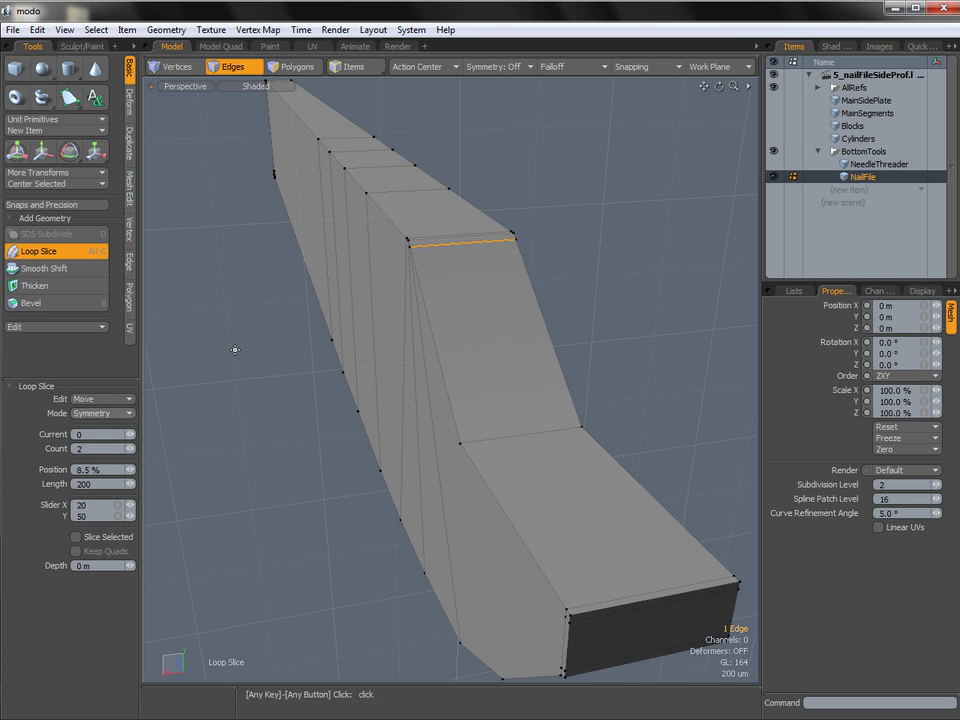
{"action": "left_click", "coordinate": [439, 242]}
{"action": "left_click_drag", "start_coordinate": [514, 289], "coordinate": [459, 343], "text": "alt"}
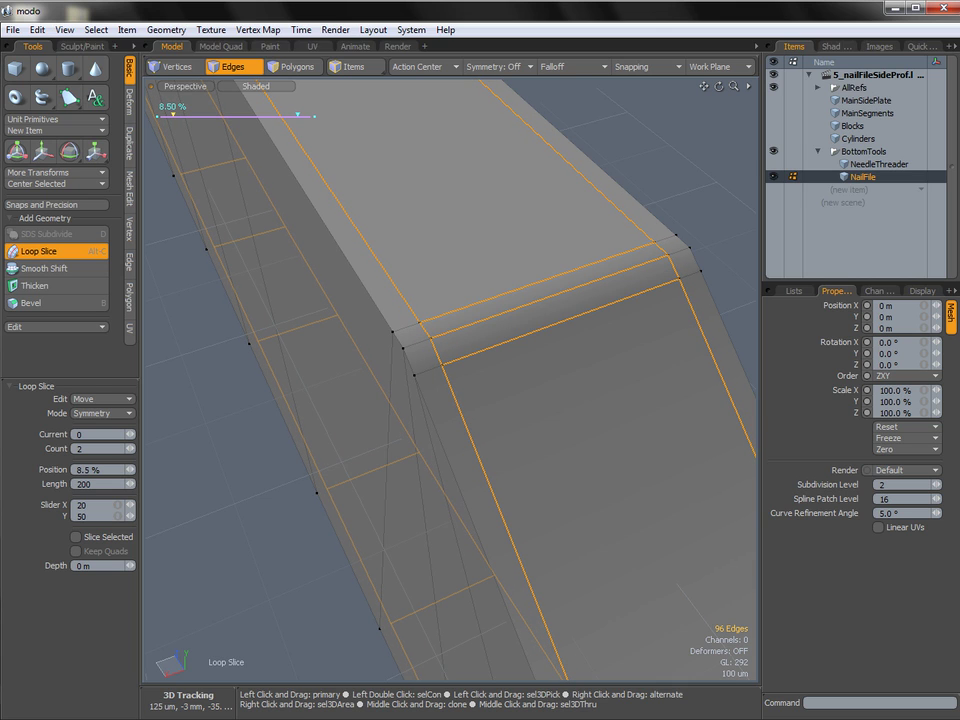
{"action": "key", "text": "q"}
{"action": "left_click", "coordinate": [680, 208]}
Highlight the new edge loop along one side, examine it around the upper corner, and clear the selection.
{"action": "left_click_drag", "start_coordinate": [593, 312], "coordinate": [500, 326], "text": "ctrl+alt"}
{"action": "double_click", "coordinate": [473, 288]}
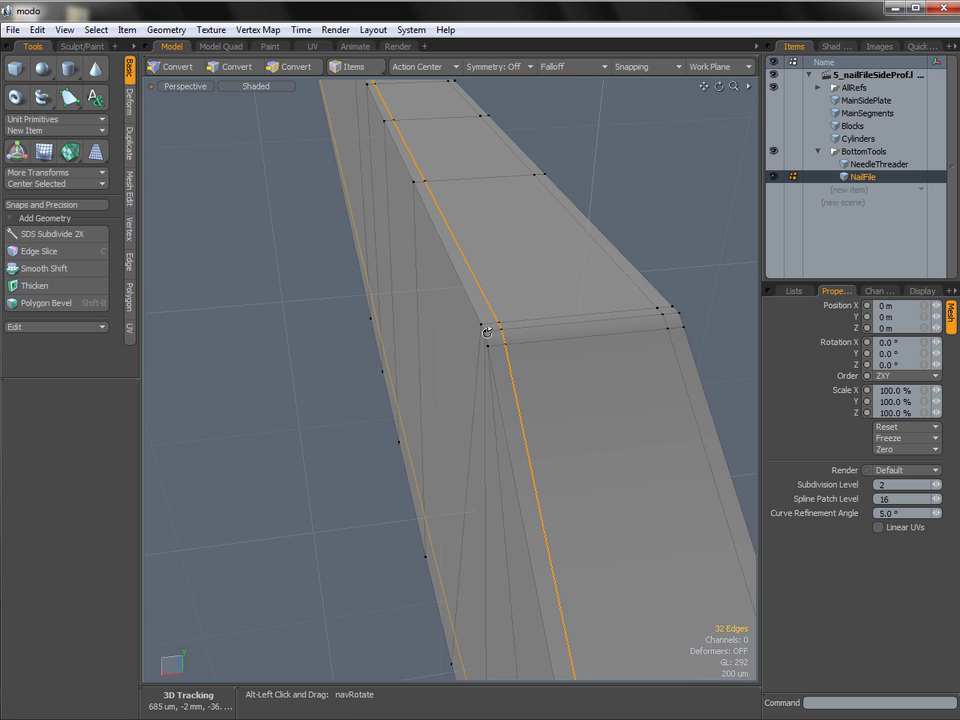
{"action": "left_click_drag", "start_coordinate": [486, 332], "coordinate": [466, 309], "text": "alt"}
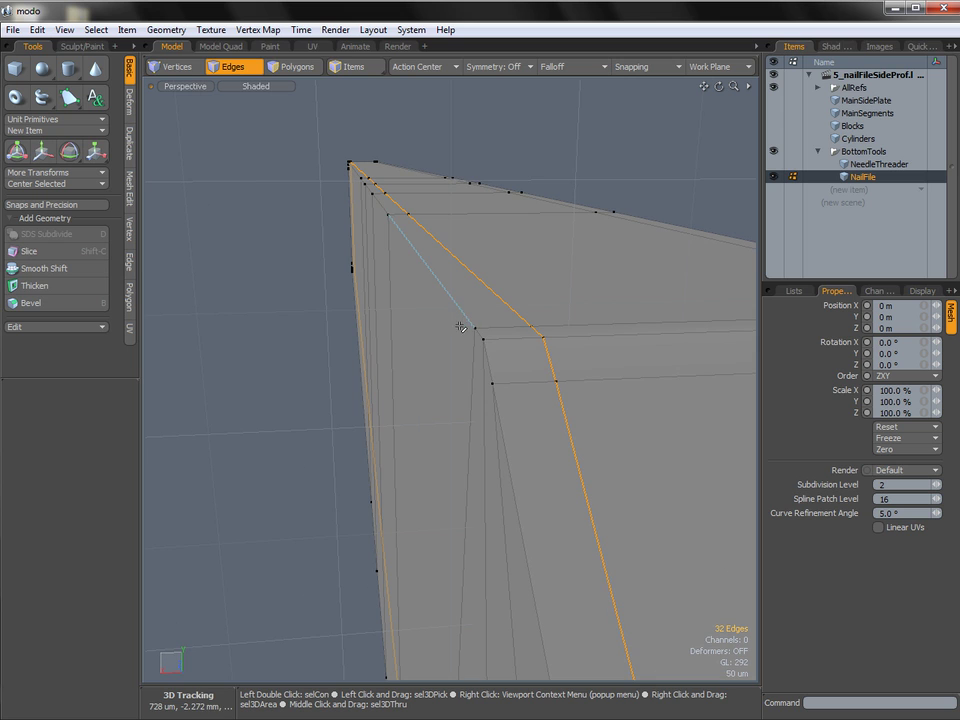
{"action": "left_click_drag", "start_coordinate": [579, 386], "coordinate": [521, 339], "text": "ctrl+alt"}
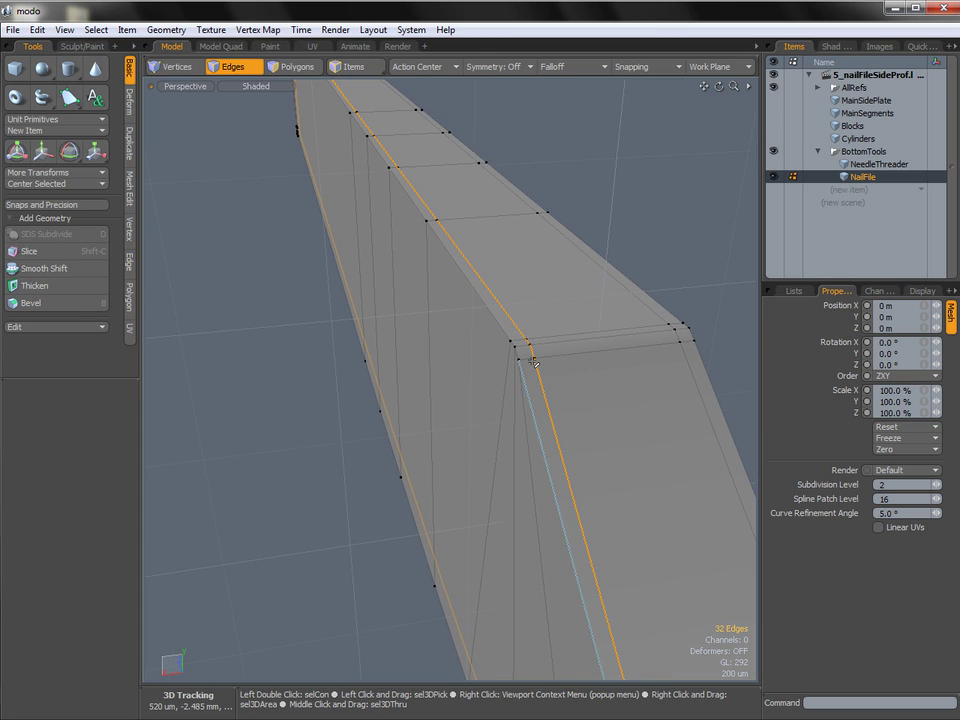
{"action": "left_click_drag", "start_coordinate": [553, 401], "coordinate": [506, 323], "text": "alt"}
{"action": "left_click", "coordinate": [692, 294]}
Preview the nail file's tightened side edges with subdivision smoothing and return to the unsmoothed mesh.
{"action": "left_click_drag", "start_coordinate": [692, 300], "coordinate": [586, 333], "text": "ctrl+alt"}
{"action": "key", "text": "Tab"}
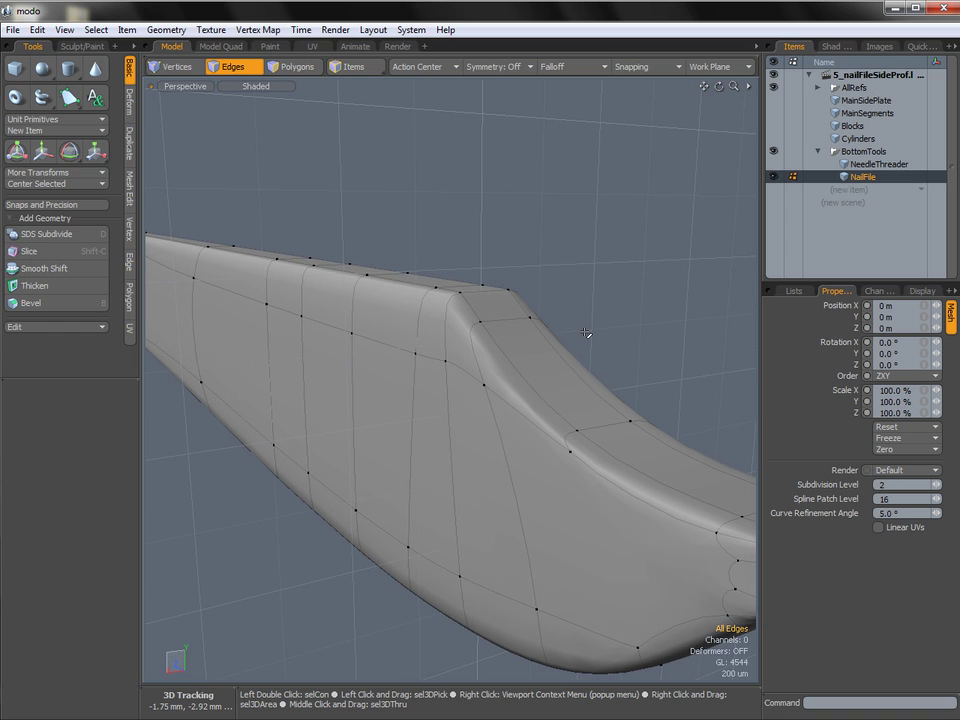
{"action": "key", "text": "Tab"}
Highlight the two edge loops crossing the blunt end face, clear them, and examine how they end at the side face.
{"action": "left_click_drag", "start_coordinate": [529, 347], "coordinate": [349, 411], "text": "alt"}
{"action": "left_click_drag", "start_coordinate": [281, 350], "coordinate": [656, 454], "text": "ctrl+alt"}
{"action": "double_click", "coordinate": [632, 444]}
{"action": "double_click", "coordinate": [620, 494], "text": "shift"}
{"action": "left_click_drag", "start_coordinate": [620, 494], "coordinate": [587, 422], "text": "alt"}
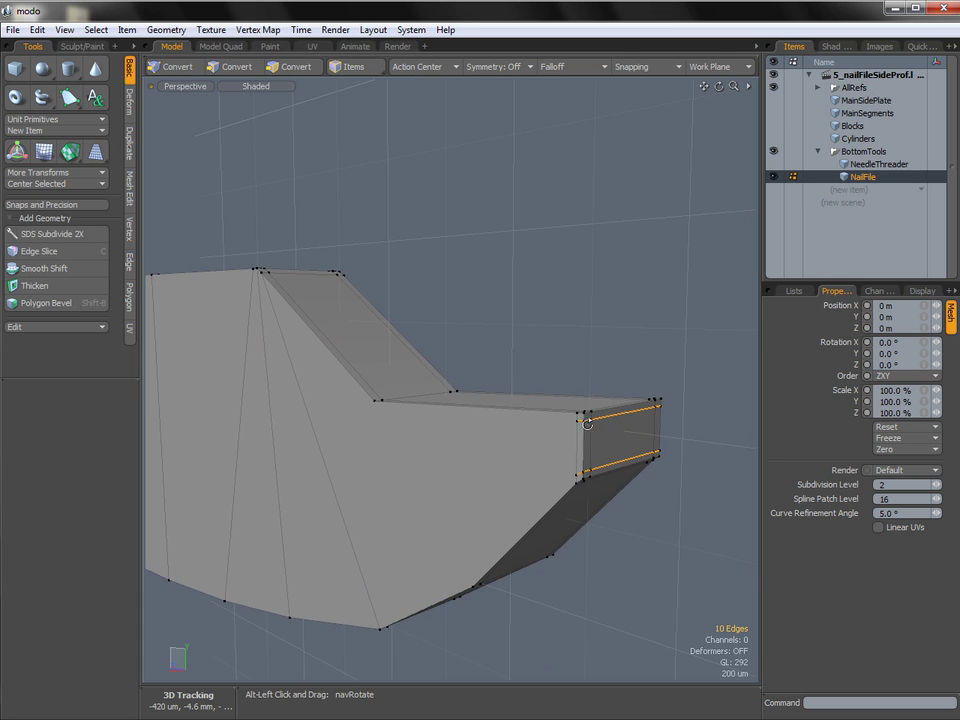
{"action": "left_click_drag", "start_coordinate": [569, 422], "coordinate": [619, 381], "text": "alt"}
{"action": "left_click", "coordinate": [621, 372]}
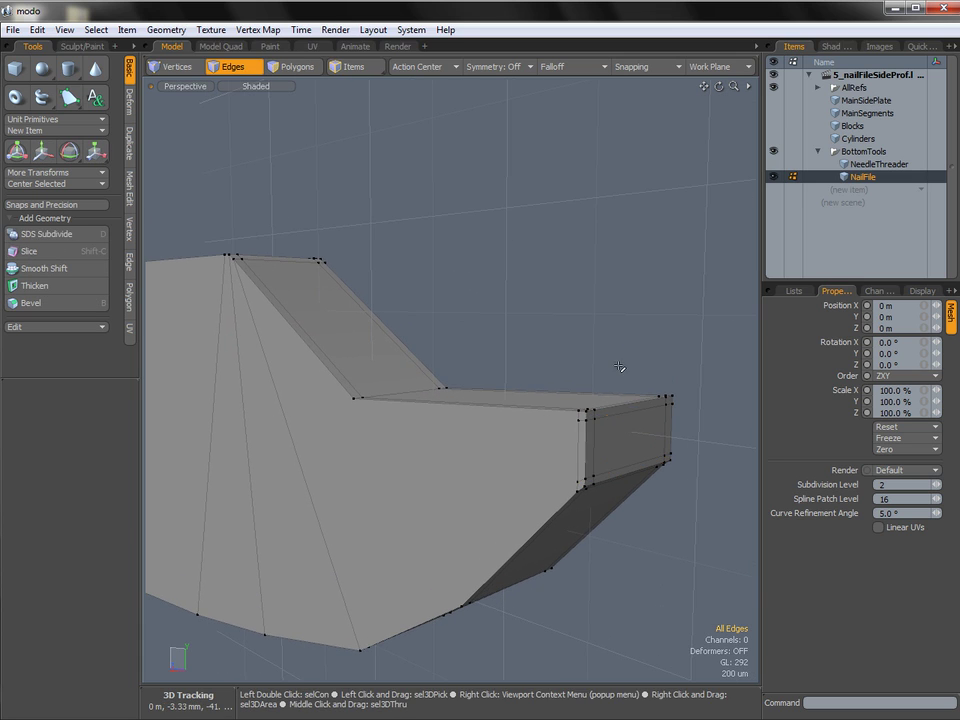
{"action": "left_click_drag", "start_coordinate": [572, 439], "coordinate": [583, 418], "text": "alt"}
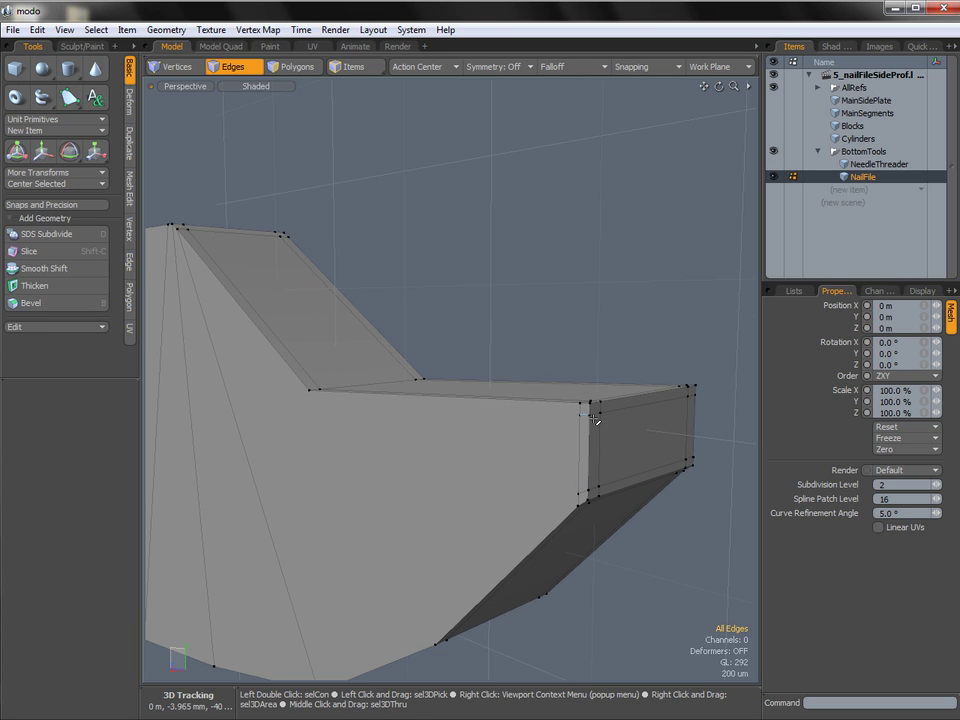
{"action": "left_click_drag", "start_coordinate": [288, 407], "coordinate": [329, 358], "text": "alt"}
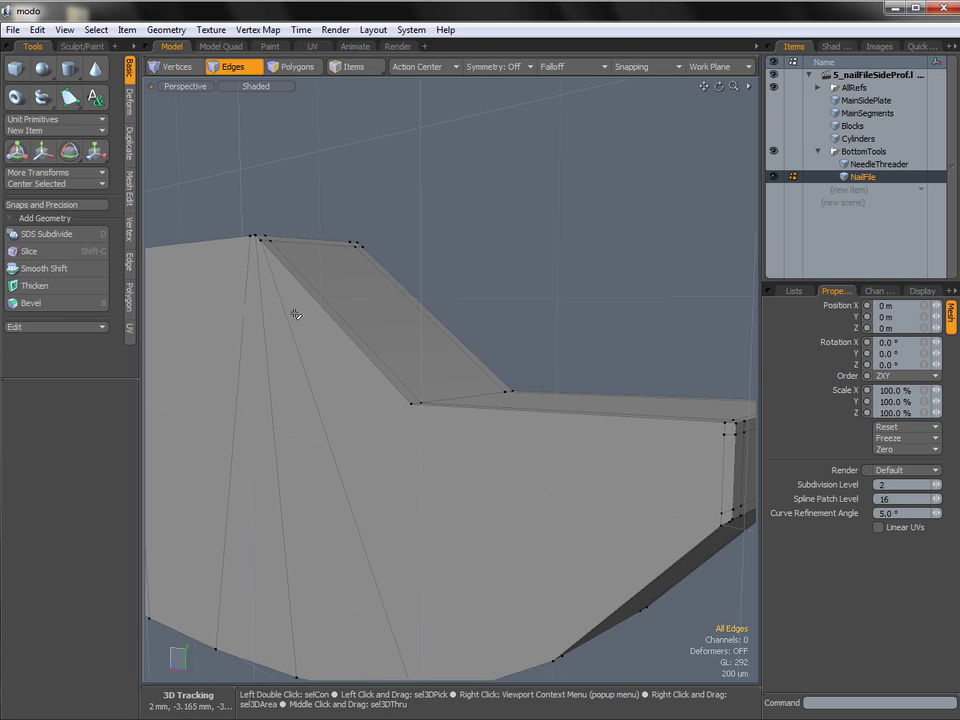
{"action": "left_click_drag", "start_coordinate": [232, 243], "coordinate": [295, 213], "text": "alt+shift"}
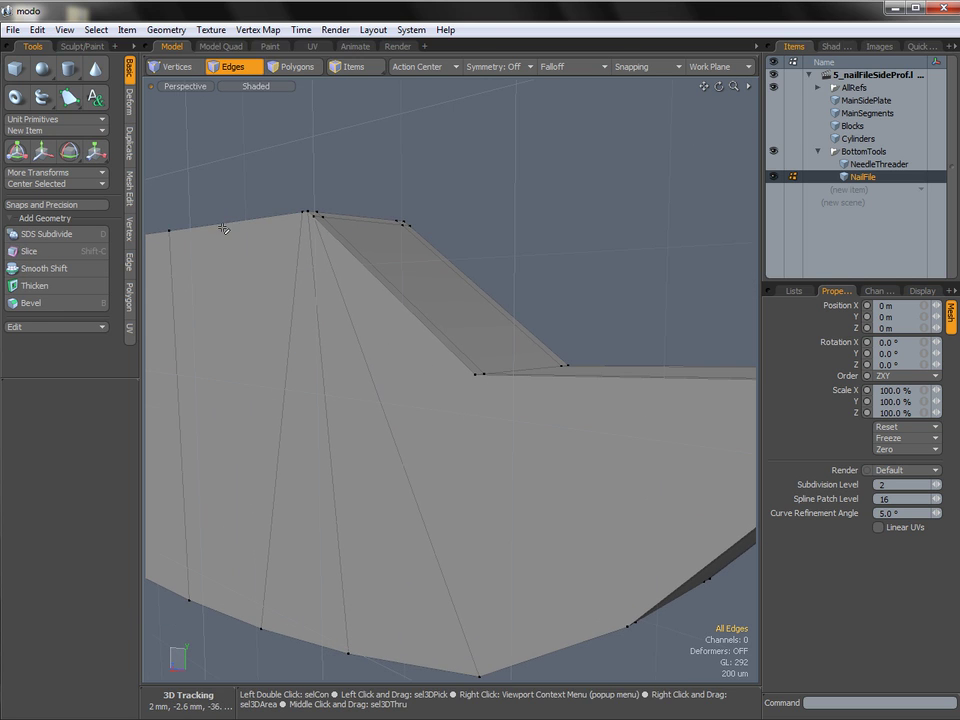
{"action": "left_click", "coordinate": [220, 226]}
{"action": "key", "text": "2"}
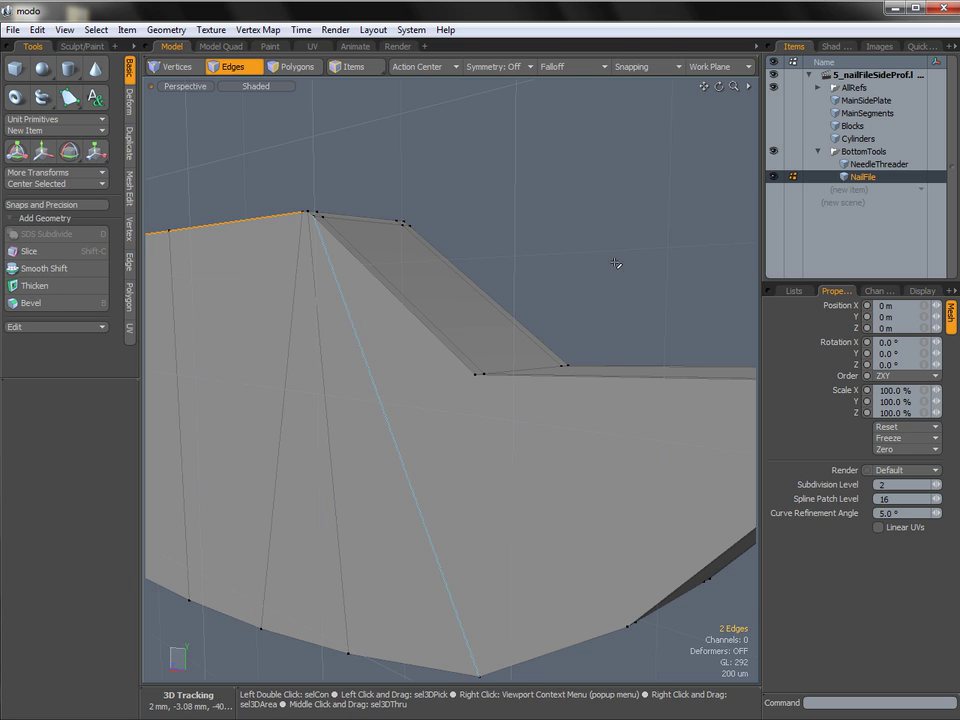
{"action": "left_click_drag", "start_coordinate": [643, 361], "coordinate": [513, 376], "text": "ctrl+alt"}
{"action": "key", "text": "c"}
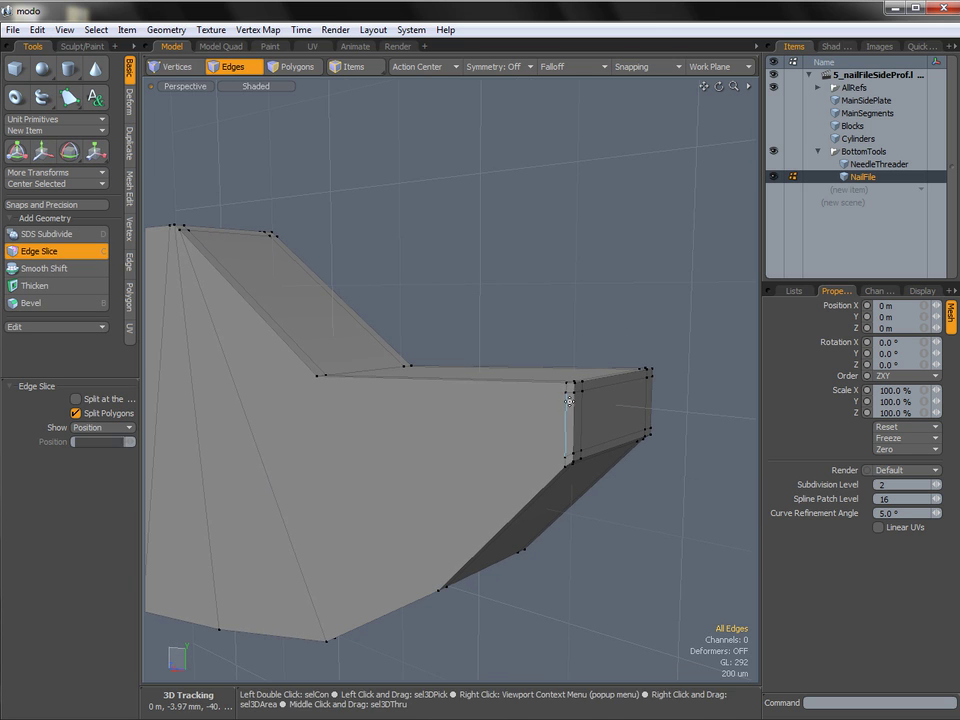
{"action": "left_click_drag", "start_coordinate": [560, 401], "coordinate": [567, 440], "text": "ctrl+alt"}
{"action": "key", "text": "space"}
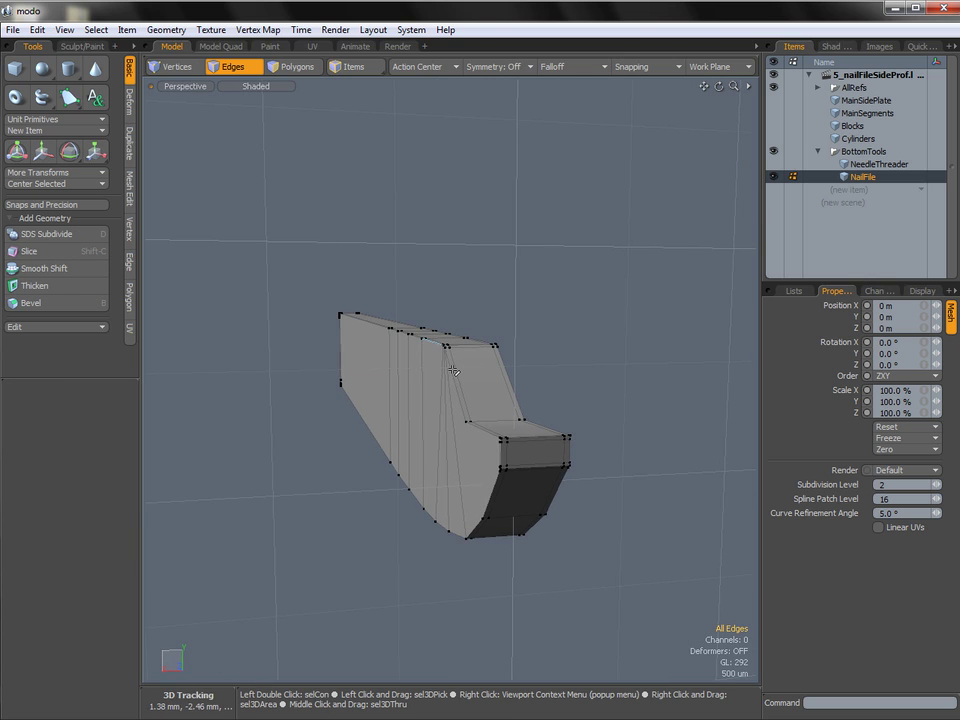
Select all polygons of the nail file, center them on the X axis, and clear the selection.
{"action": "left_click_drag", "start_coordinate": [477, 406], "coordinate": [401, 493], "text": "alt"}
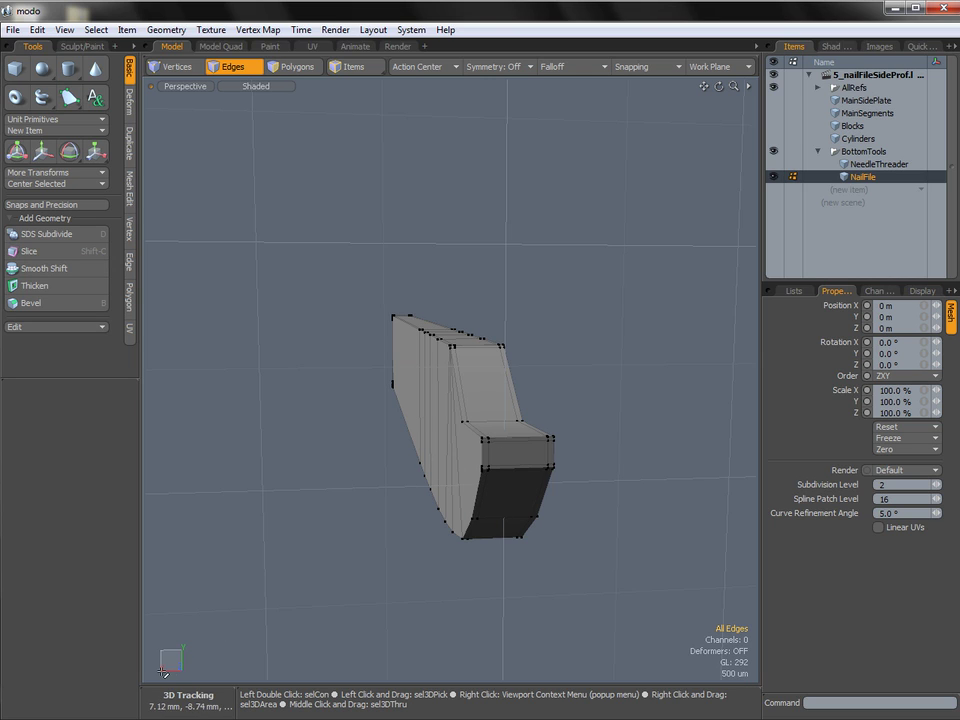
{"action": "key", "text": "3"}
{"action": "double_click", "coordinate": [481, 388]}
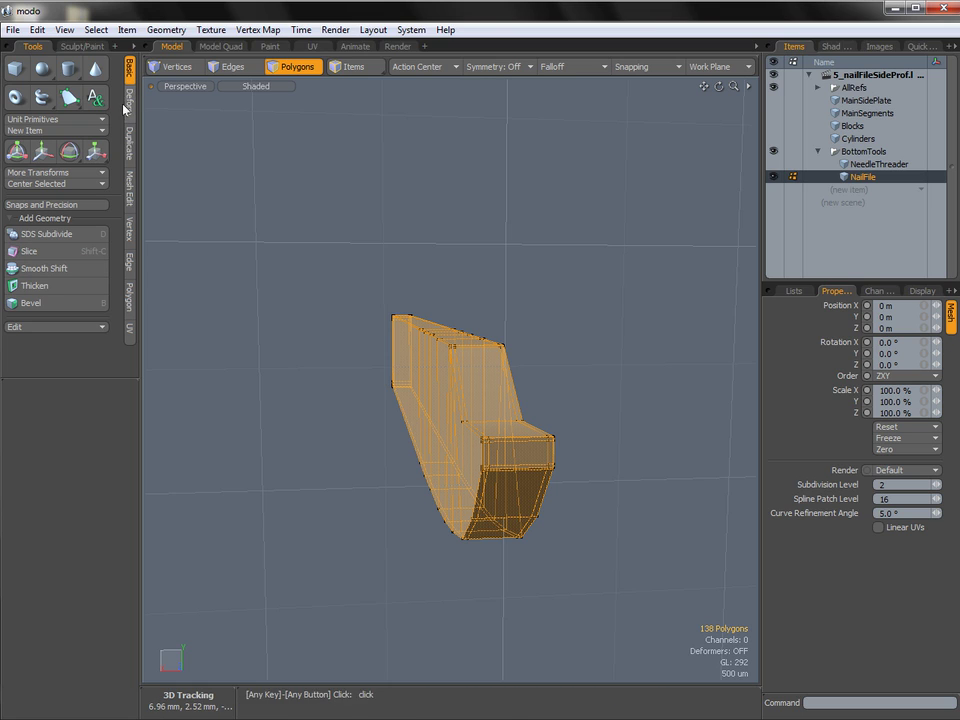
{"action": "left_click", "coordinate": [30, 187]}
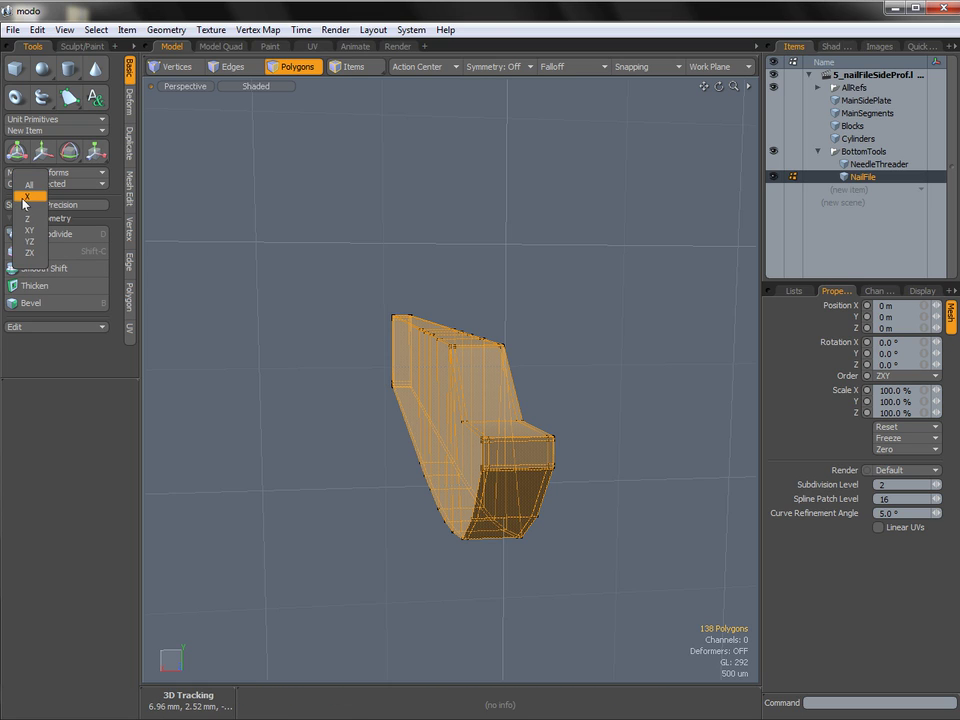
{"action": "left_click", "coordinate": [26, 198]}
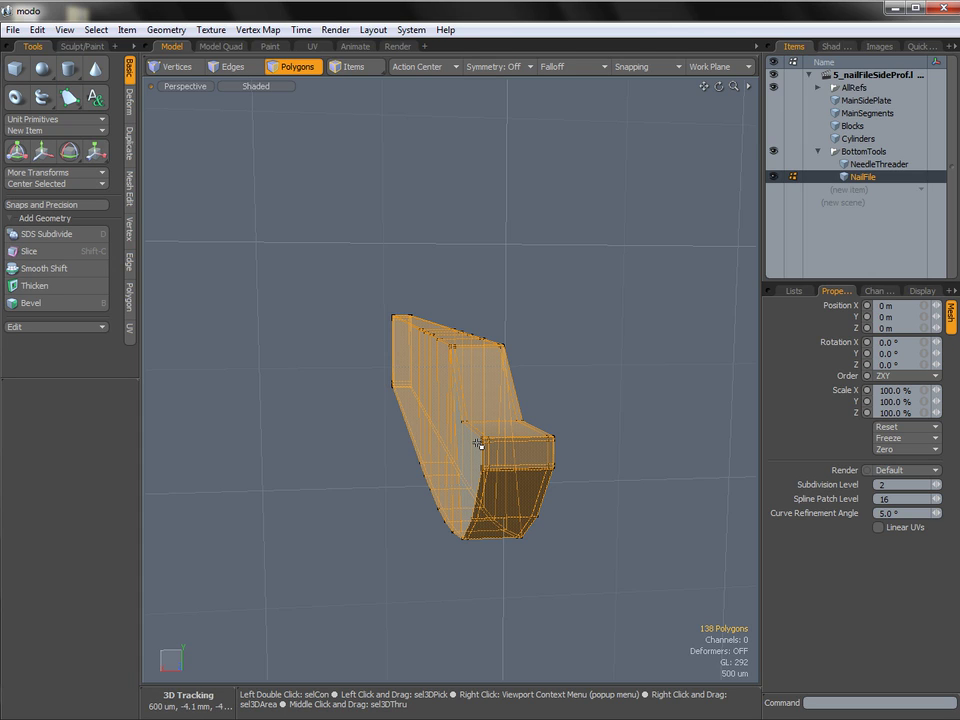
{"action": "left_click", "coordinate": [602, 280]}
Turn on symmetry across the X axis.
{"action": "left_click_drag", "start_coordinate": [412, 370], "coordinate": [403, 349], "text": "alt"}
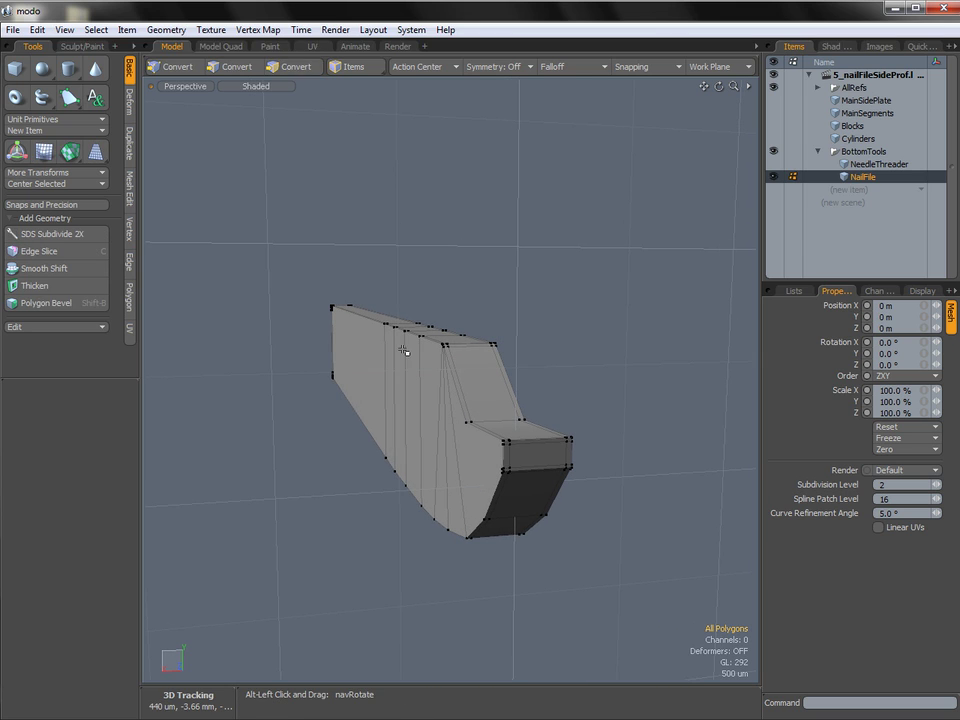
{"action": "left_click", "coordinate": [503, 67]}
{"action": "left_click", "coordinate": [498, 77]}
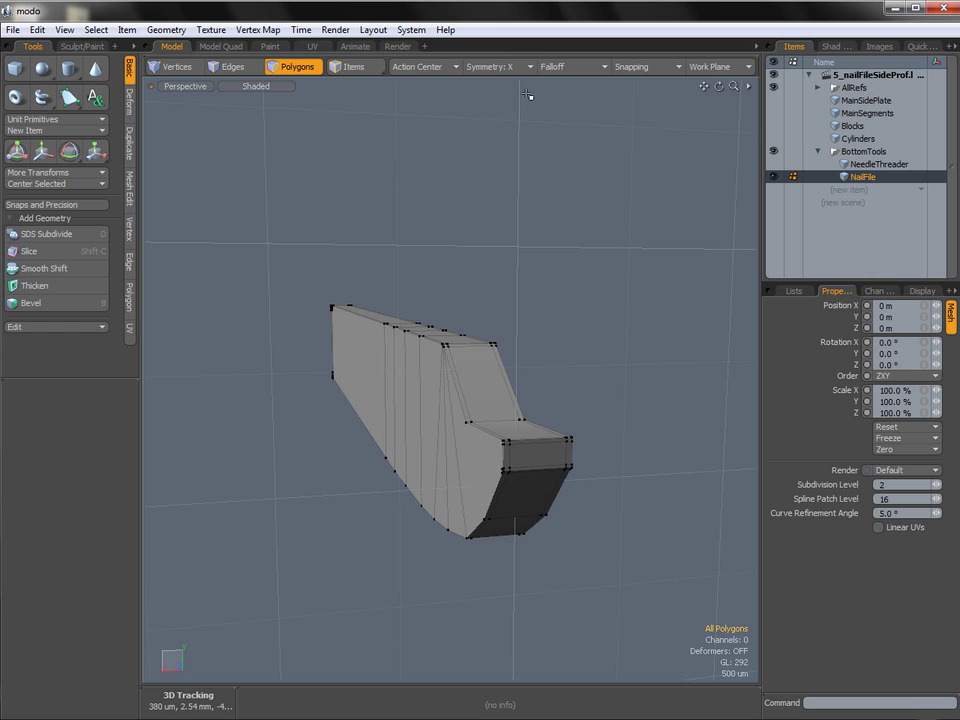
Start an Edge Slice on the nail file's side face at the loop vertex just below the blunt end's upper corner, at 100%.
{"action": "scroll", "coordinate": [533, 449], "scroll_direction": "up", "scroll_amount": 3}
{"action": "scroll", "coordinate": [533, 449], "scroll_direction": "up", "scroll_amount": 4}
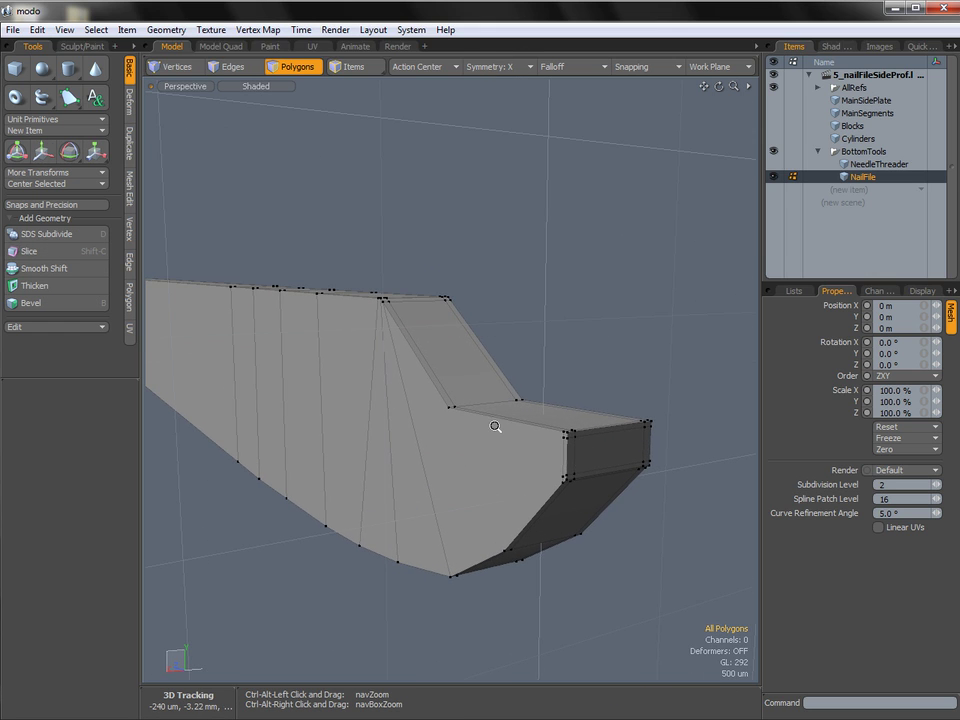
{"action": "key", "text": "shift"}
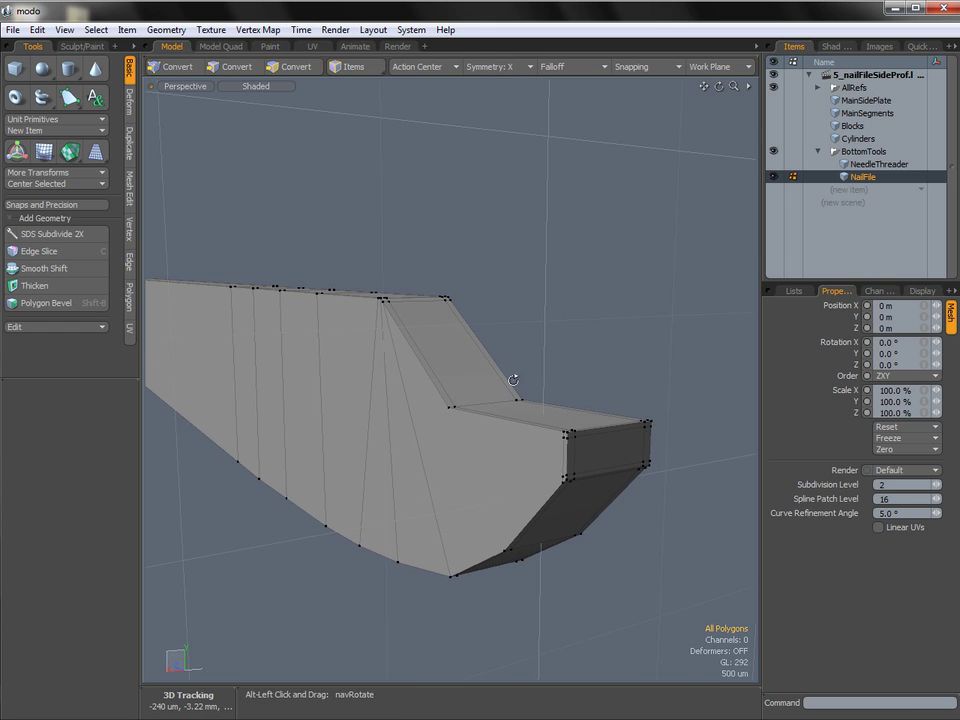
{"action": "left_click_drag", "start_coordinate": [526, 416], "coordinate": [585, 445], "text": "alt"}
{"action": "key", "text": "c"}
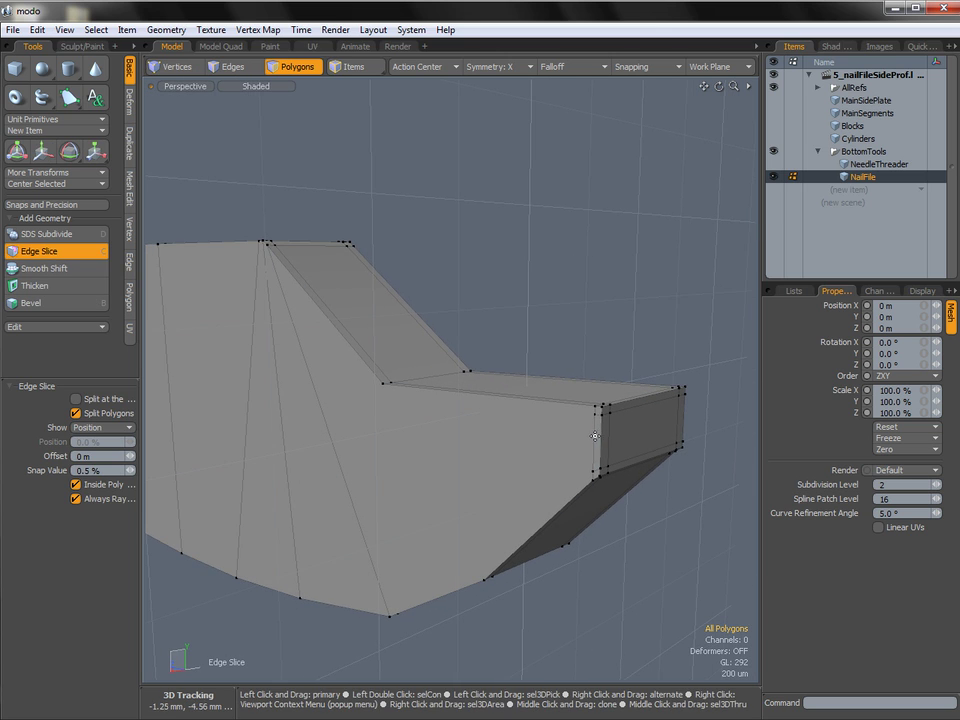
{"action": "left_click_drag", "start_coordinate": [572, 422], "coordinate": [604, 424], "text": "ctrl+alt"}
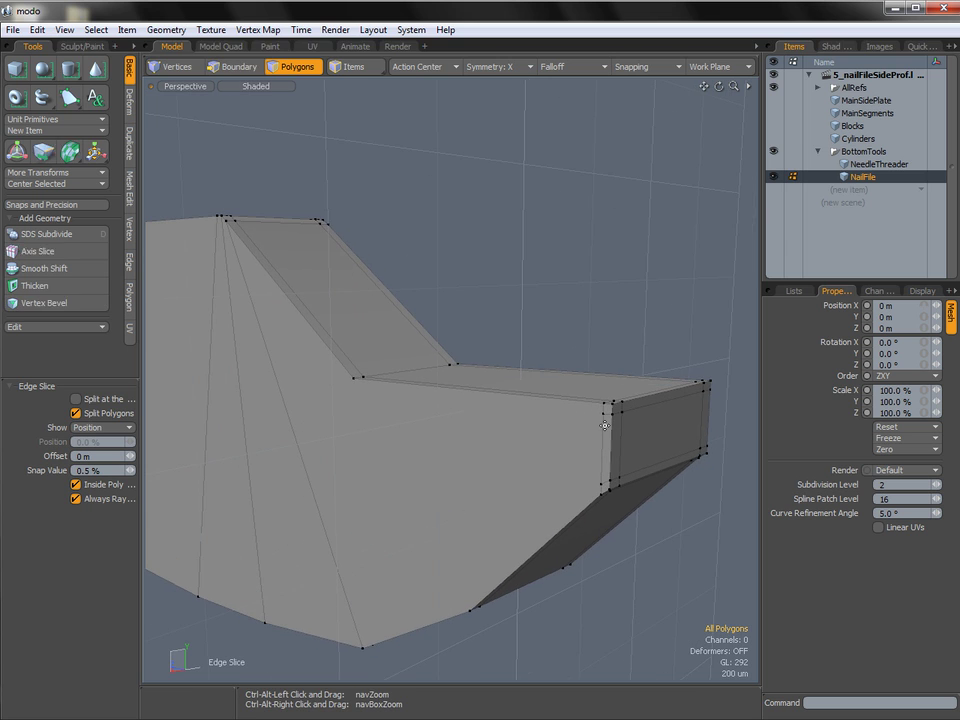
{"action": "left_click_drag", "start_coordinate": [463, 394], "coordinate": [423, 400], "text": "alt"}
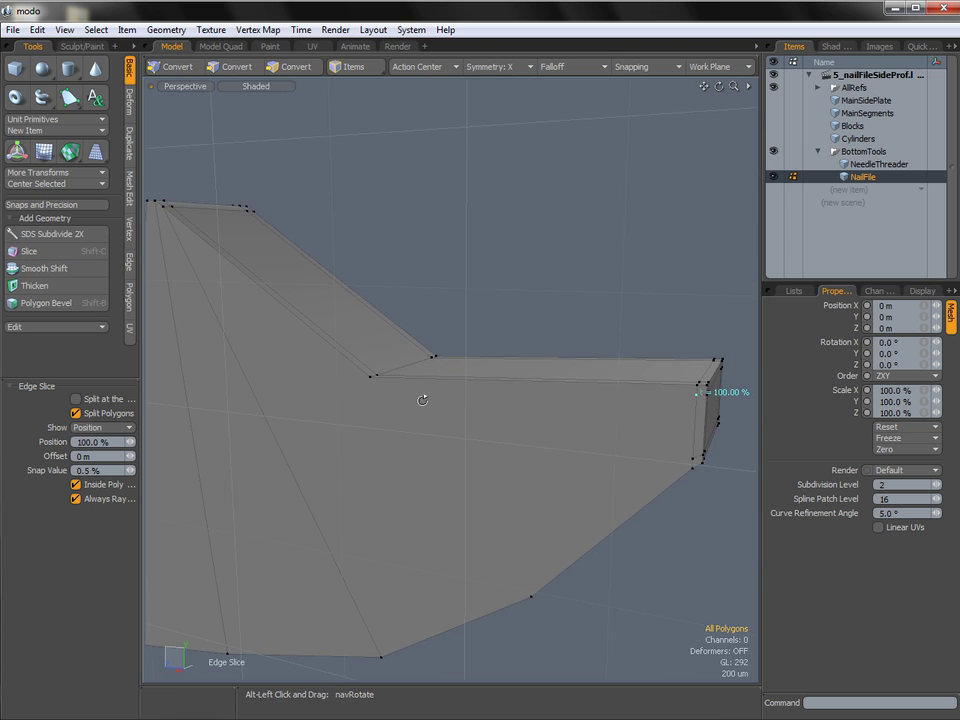
{"action": "left_click_drag", "start_coordinate": [351, 384], "coordinate": [386, 386], "text": "alt"}
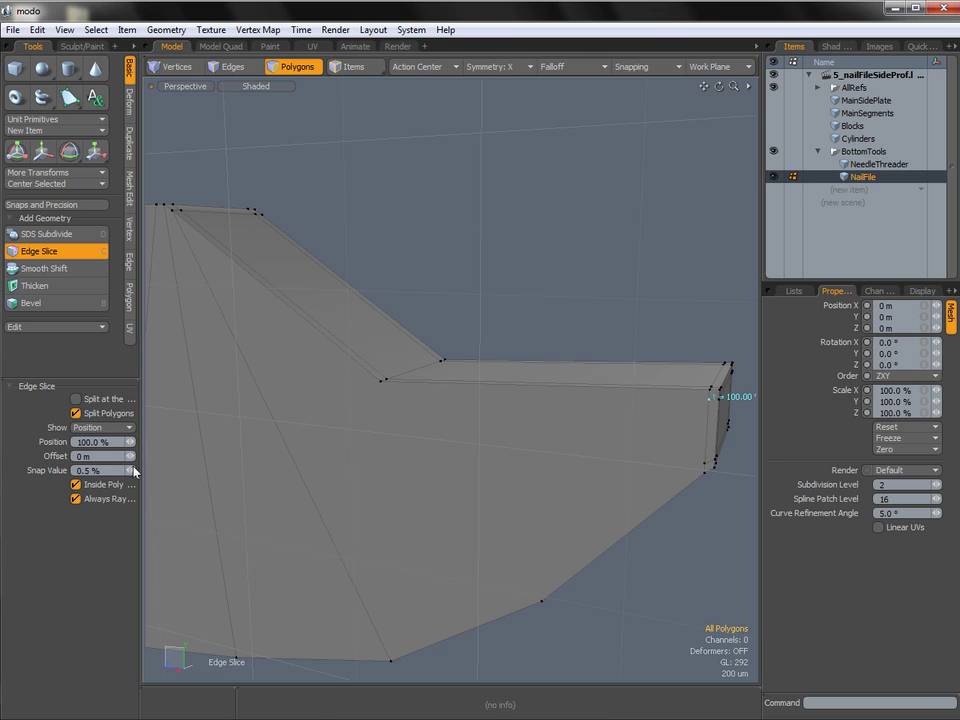
{"action": "left_click_drag", "start_coordinate": [146, 465], "coordinate": [180, 465]}
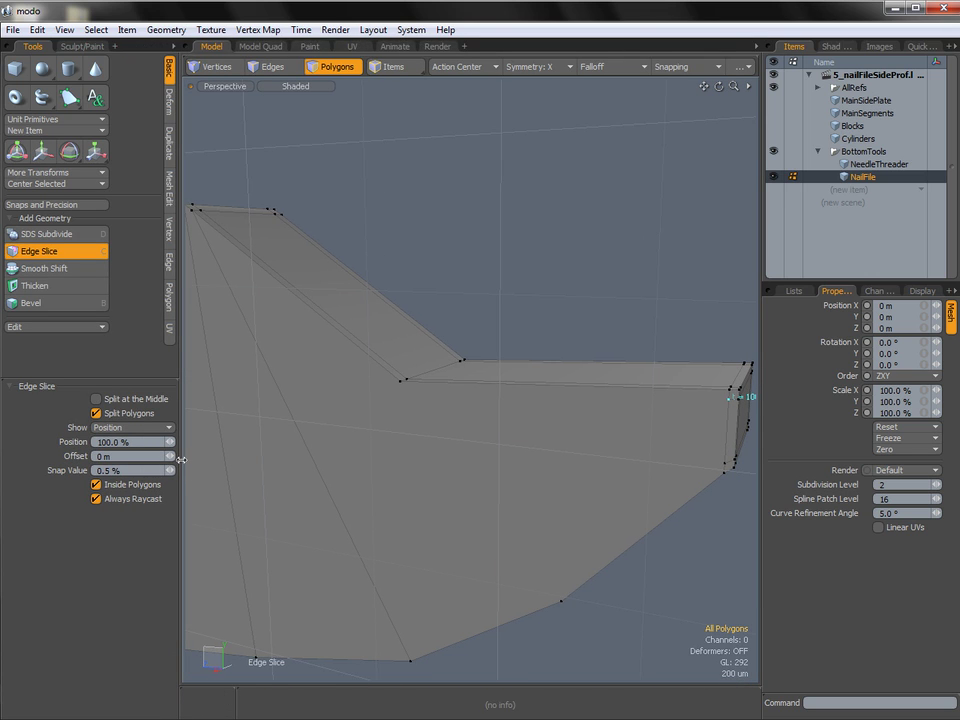
{"action": "left_click_drag", "start_coordinate": [134, 453], "coordinate": [92, 453]}
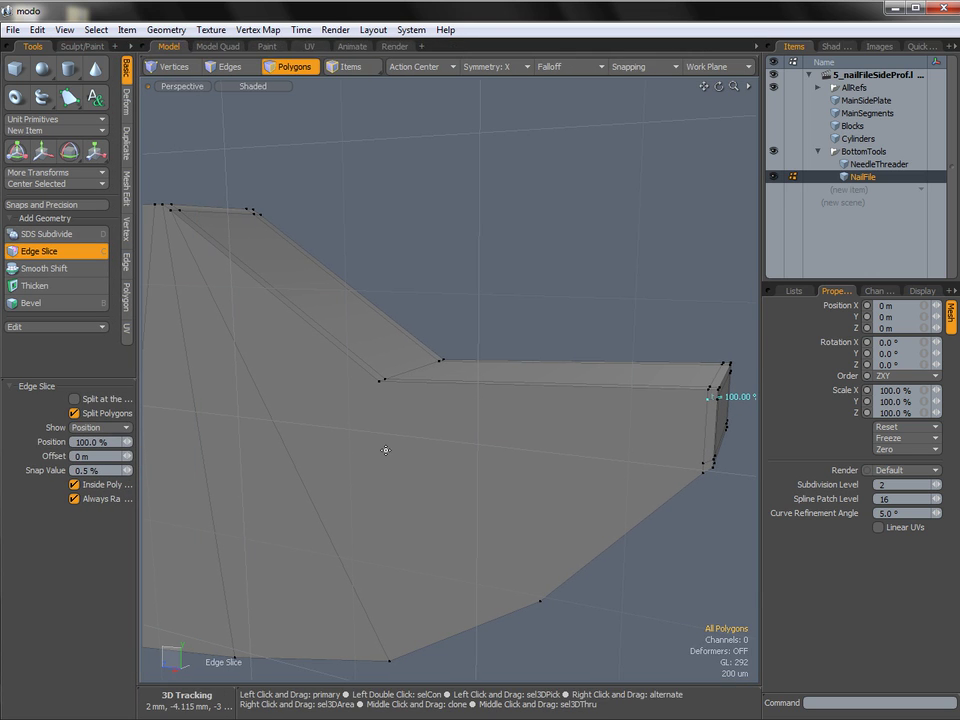
Place the second Edge Slice point inside the side face, just below the vertex at the foot of the slope.
{"action": "left_click", "coordinate": [398, 449]}
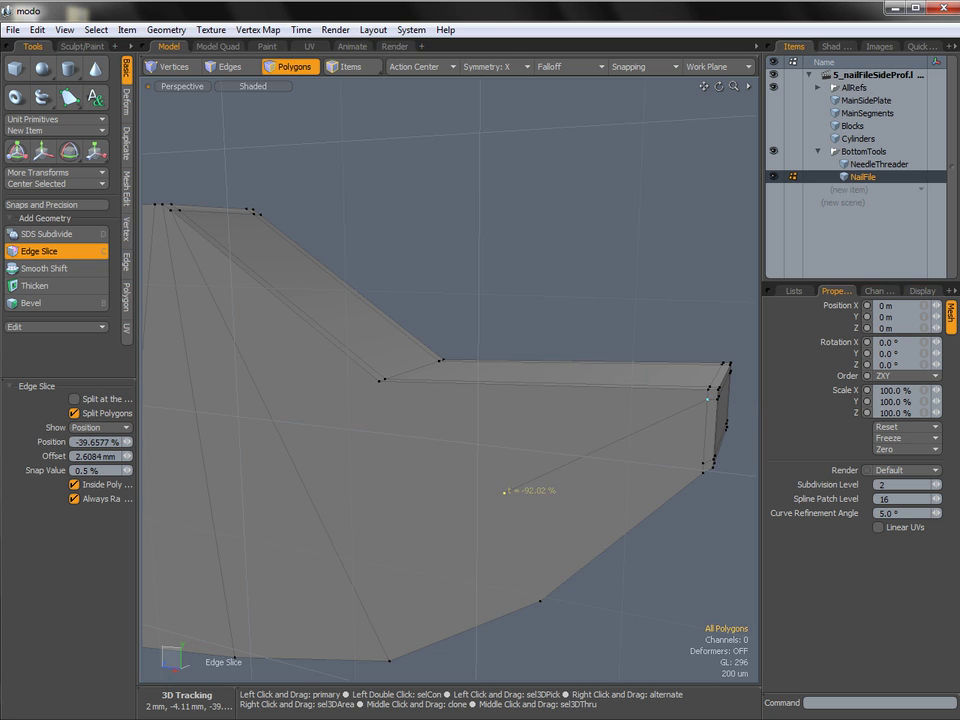
{"action": "left_click_drag", "start_coordinate": [405, 520], "coordinate": [352, 491]}
{"action": "left_click_drag", "start_coordinate": [388, 452], "coordinate": [451, 493]}
{"action": "left_click_drag", "start_coordinate": [618, 433], "coordinate": [704, 459]}
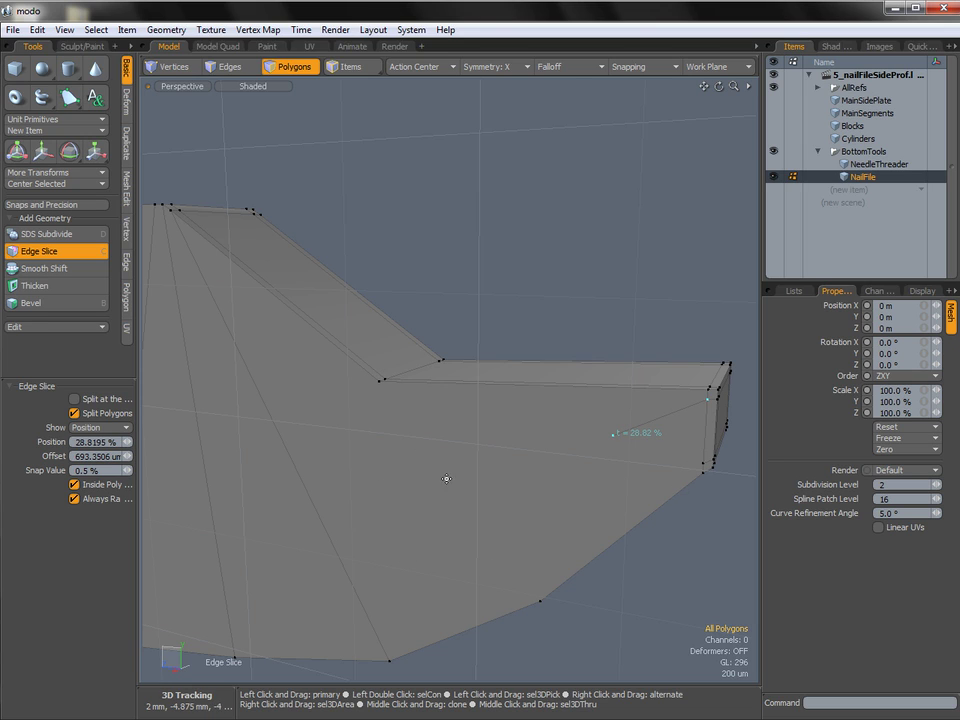
{"action": "left_click_drag", "start_coordinate": [614, 440], "coordinate": [386, 394]}
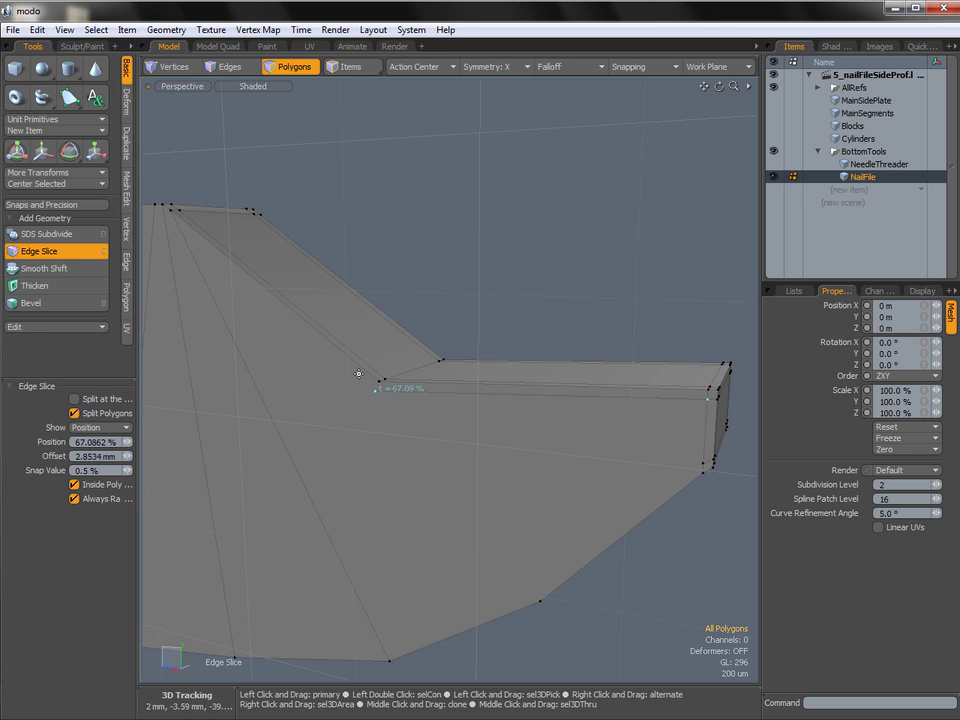
Continue the Edge Slice up the slope and around its top corner, placing points just inside the edge at 97.5% and 2%.
{"action": "scroll", "coordinate": [440, 400], "scroll_direction": "up", "scroll_amount": 5}
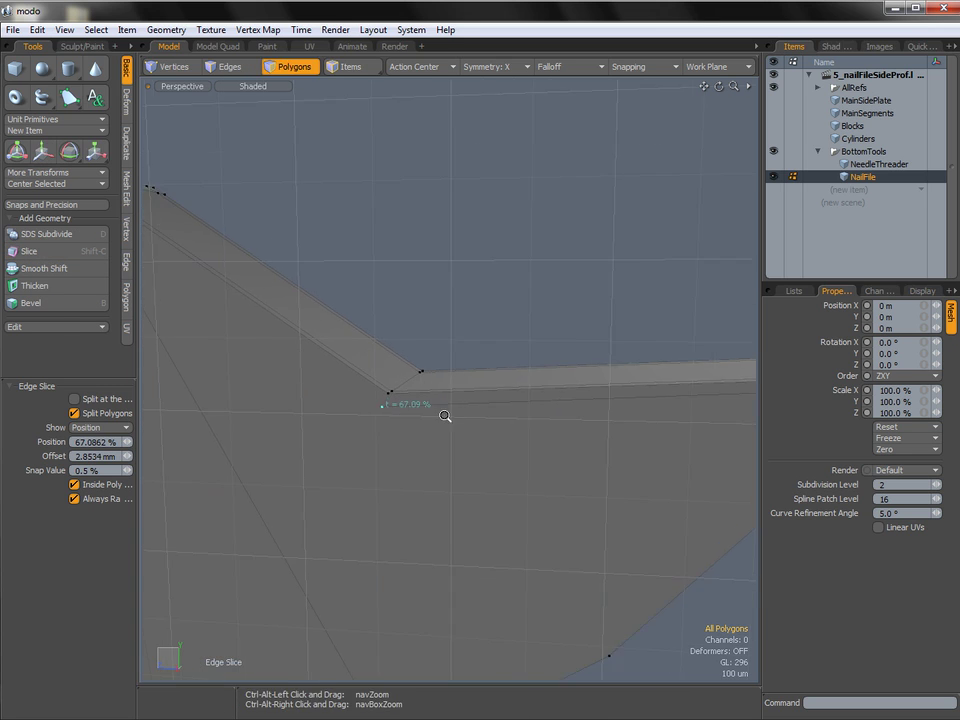
{"action": "mouse_move", "coordinate": [409, 398]}
{"action": "left_mouse_down", "text": "alt"}
{"action": "mouse_move", "coordinate": [422, 388]}
{"action": "mouse_move", "coordinate": [408, 363]}
{"action": "mouse_move", "coordinate": [400, 384]}
{"action": "left_mouse_up", "text": "alt"}
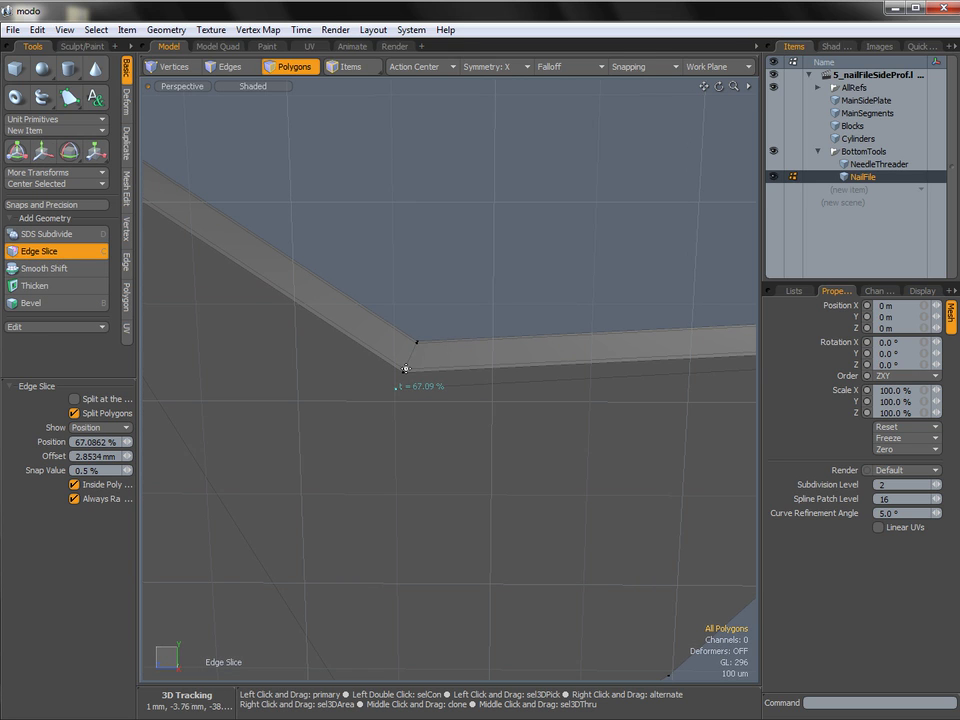
{"action": "left_click_drag", "start_coordinate": [424, 392], "coordinate": [480, 418], "text": "alt"}
{"action": "mouse_move", "coordinate": [315, 281]}
{"action": "left_mouse_down", "text": "ctrl+alt"}
{"action": "mouse_move", "coordinate": [336, 300]}
{"action": "mouse_move", "coordinate": [310, 299]}
{"action": "left_mouse_up", "text": "ctrl+alt"}
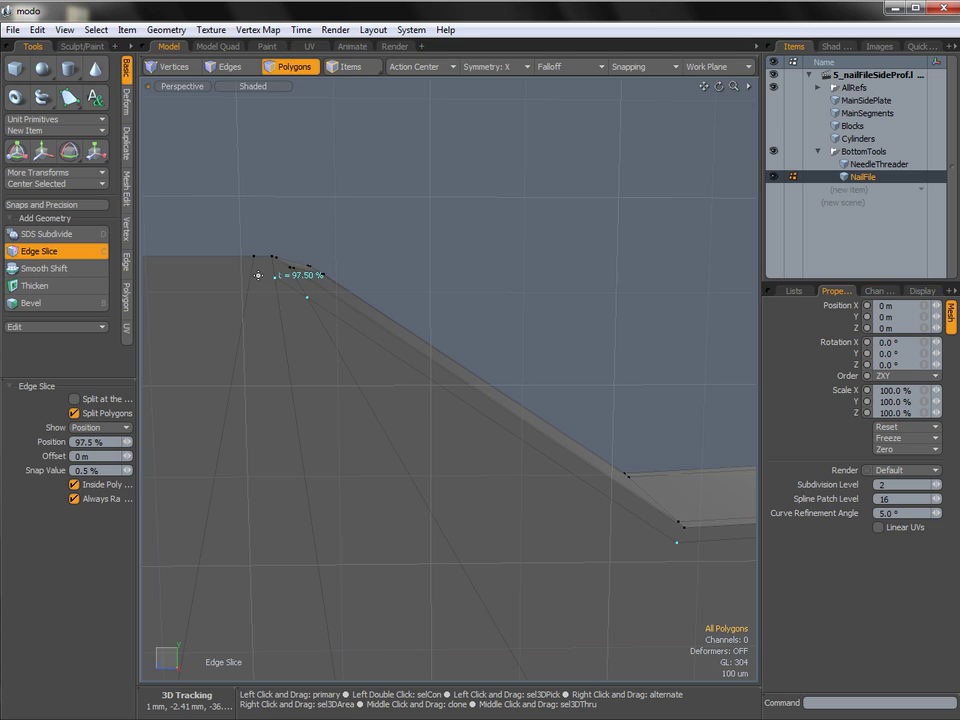
{"action": "left_click_drag", "start_coordinate": [275, 277], "coordinate": [251, 272]}
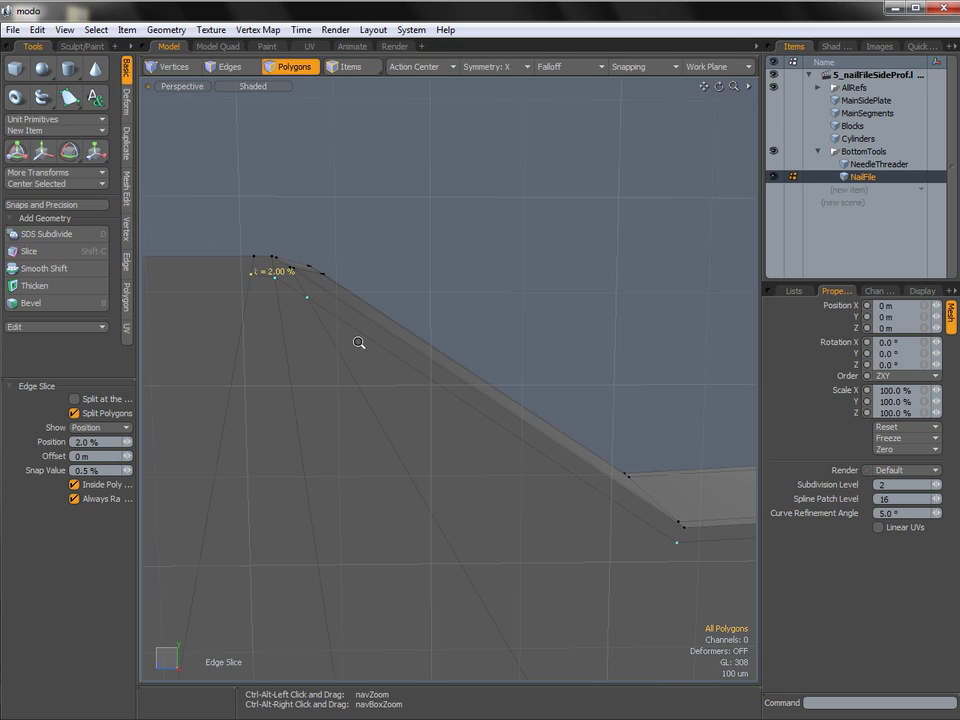
Continue the Edge Slice just below the nail file's long top edge toward the far end, including points at 97% and 96.5%.
{"action": "left_click_drag", "start_coordinate": [378, 343], "coordinate": [291, 341], "text": "ctrl+alt"}
{"action": "left_click_drag", "start_coordinate": [195, 314], "coordinate": [437, 328], "text": "alt+shift"}
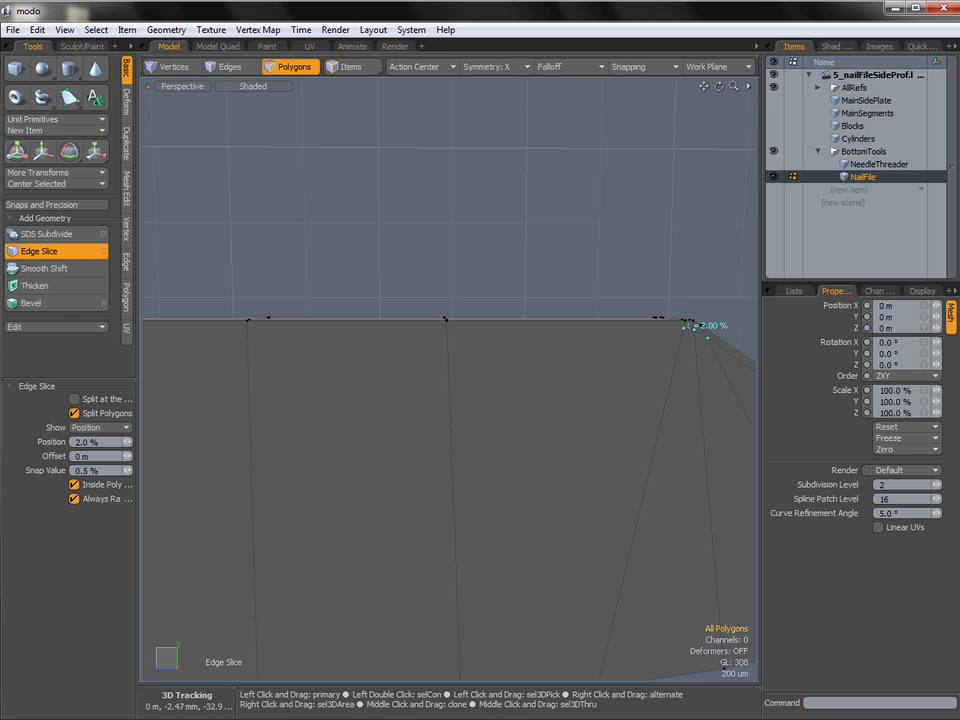
{"action": "left_click_drag", "start_coordinate": [260, 329], "coordinate": [484, 321], "text": "alt+shift"}
{"action": "left_click", "coordinate": [474, 323]}
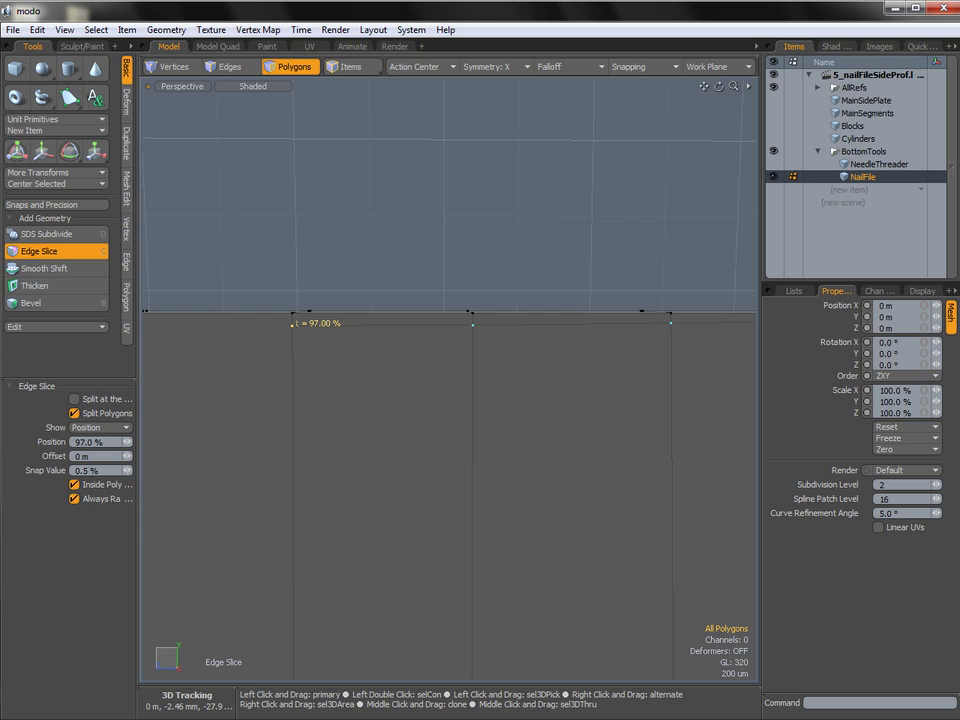
{"action": "left_click_drag", "start_coordinate": [440, 368], "coordinate": [390, 371], "text": "ctrl+alt"}
{"action": "left_click_drag", "start_coordinate": [331, 343], "coordinate": [444, 362], "text": "alt+shift"}
{"action": "left_click_drag", "start_coordinate": [380, 360], "coordinate": [421, 363], "text": "ctrl+alt"}
{"action": "left_click", "coordinate": [421, 360]}
{"action": "left_click_drag", "start_coordinate": [538, 360], "coordinate": [467, 365], "text": "ctrl+alt"}
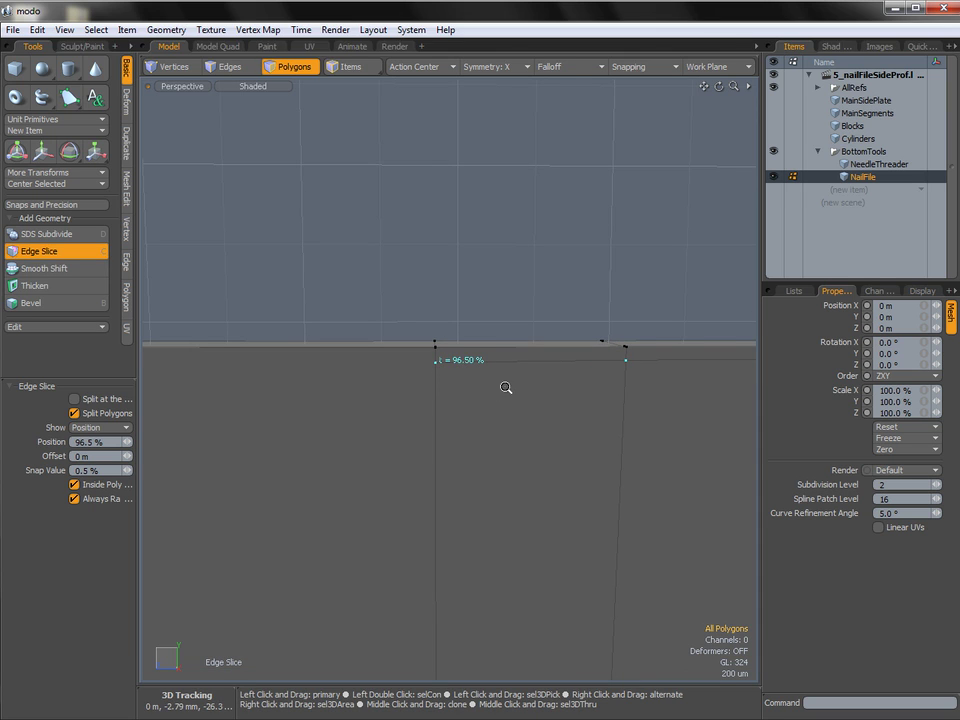
End the Edge Slice on the loop vertex near the far end's upper corner, at 100%, and leave the tool.
{"action": "left_click_drag", "start_coordinate": [506, 387], "coordinate": [289, 381], "text": "ctrl+alt"}
{"action": "left_click_drag", "start_coordinate": [403, 388], "coordinate": [556, 395], "text": "alt+shift"}
{"action": "left_click_drag", "start_coordinate": [320, 396], "coordinate": [564, 384], "text": "alt+shift"}
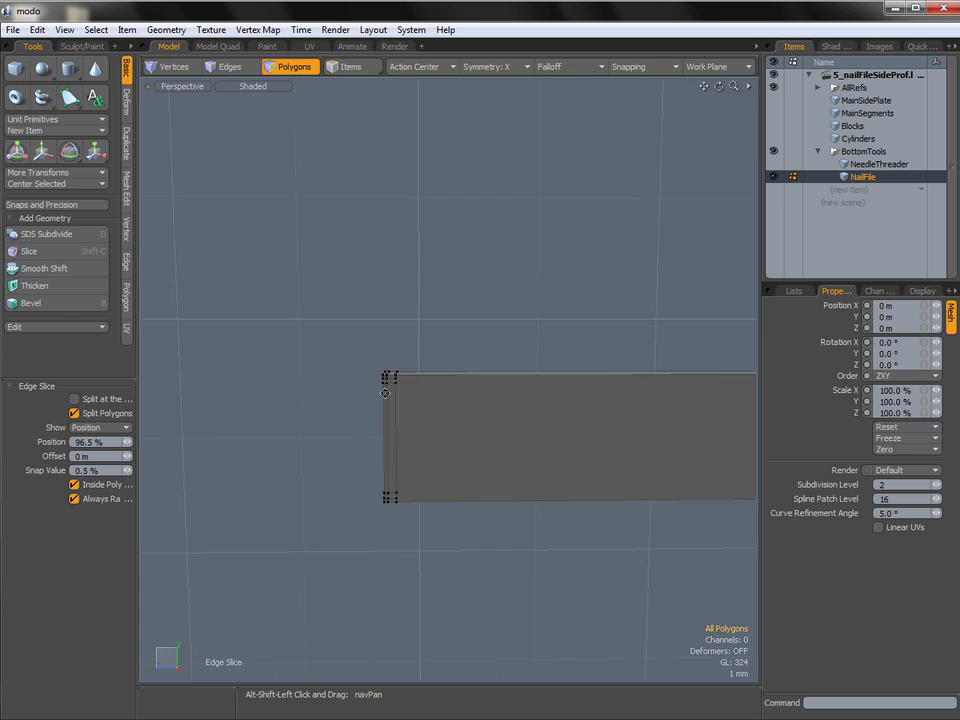
{"action": "left_click_drag", "start_coordinate": [390, 379], "coordinate": [612, 396], "text": "ctrl+alt"}
{"action": "left_click_drag", "start_coordinate": [490, 367], "coordinate": [435, 377], "text": "alt"}
{"action": "left_click_drag", "start_coordinate": [435, 377], "coordinate": [512, 392], "text": "ctrl+alt"}
{"action": "left_click_drag", "start_coordinate": [512, 392], "coordinate": [414, 377], "text": "alt"}
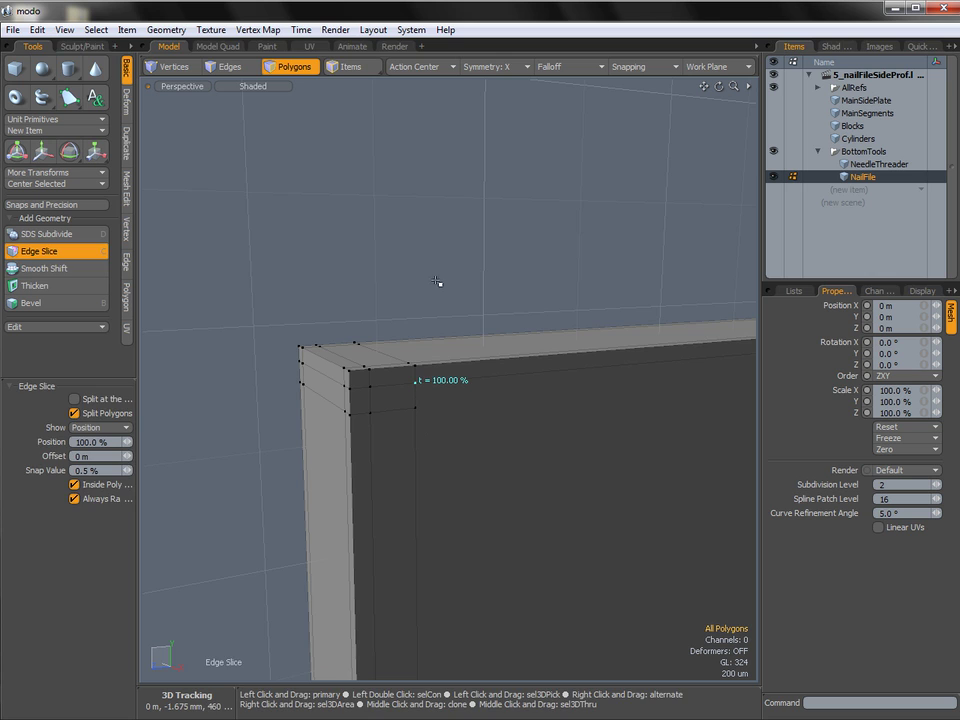
{"action": "left_click_drag", "start_coordinate": [414, 317], "coordinate": [286, 397], "text": "alt"}
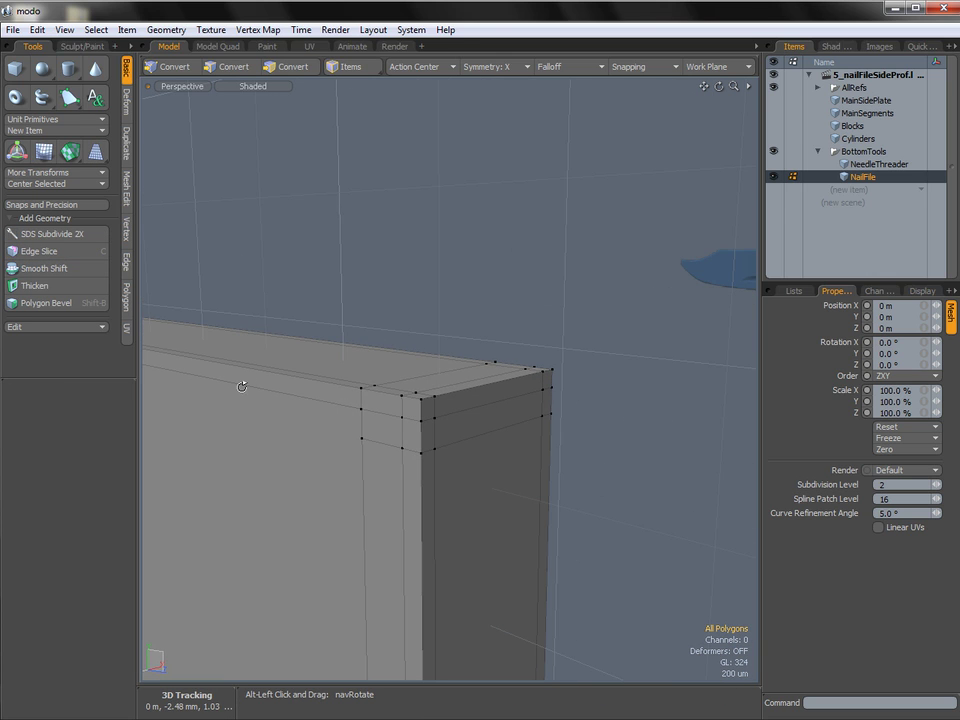
Edge Slice inside the blunt end's angled lower edges from the loop vertex at 0%, through an interior point, to 98% on the diagonal edge.
{"action": "left_click_drag", "start_coordinate": [635, 399], "coordinate": [298, 416], "text": "alt"}
{"action": "left_click_drag", "start_coordinate": [446, 414], "coordinate": [170, 412], "text": "alt+shift"}
{"action": "left_click_drag", "start_coordinate": [398, 399], "coordinate": [575, 402], "text": "alt"}
{"action": "left_click_drag", "start_coordinate": [575, 402], "coordinate": [516, 405], "text": "ctrl+alt"}
{"action": "left_click_drag", "start_coordinate": [735, 422], "coordinate": [635, 425], "text": "alt+shift"}
{"action": "left_click_drag", "start_coordinate": [635, 425], "coordinate": [755, 440], "text": "ctrl+alt"}
{"action": "left_click_drag", "start_coordinate": [755, 440], "coordinate": [560, 402], "text": "alt+shift"}
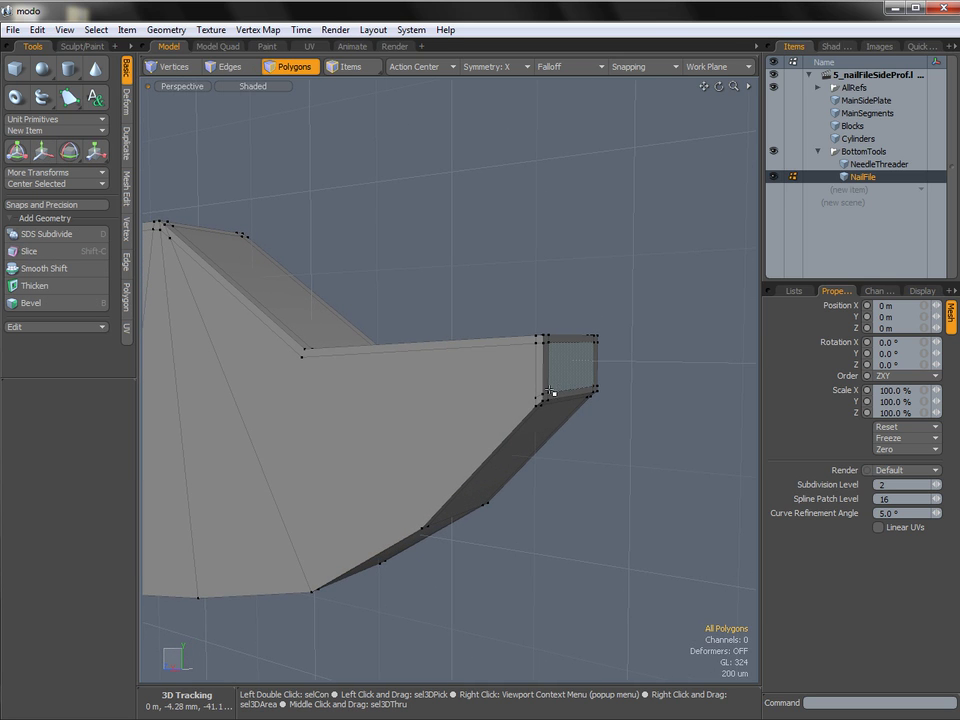
{"action": "left_click_drag", "start_coordinate": [418, 523], "coordinate": [534, 410], "text": "alt"}
{"action": "key", "text": "c"}
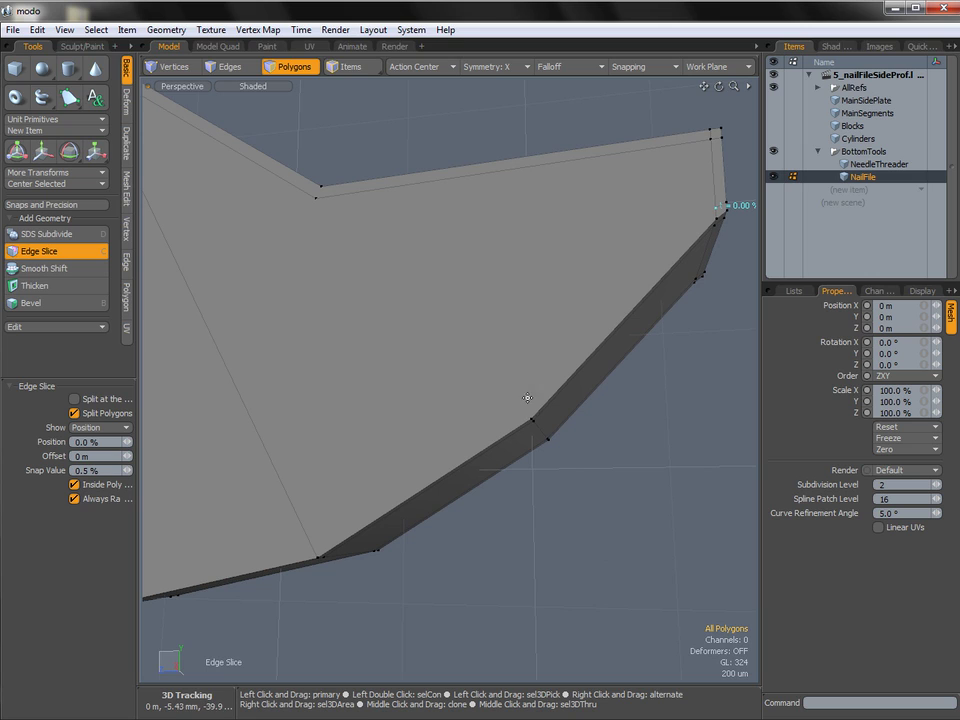
{"action": "left_click", "coordinate": [522, 405]}
{"action": "left_click_drag", "start_coordinate": [522, 404], "coordinate": [523, 405]}
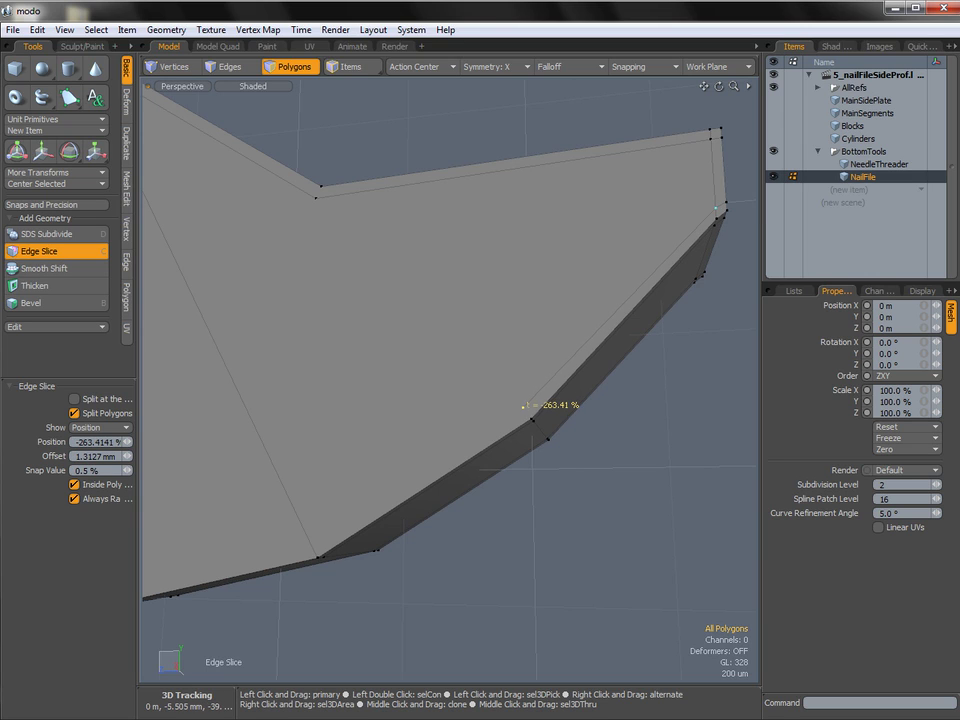
{"action": "left_click", "coordinate": [312, 547]}
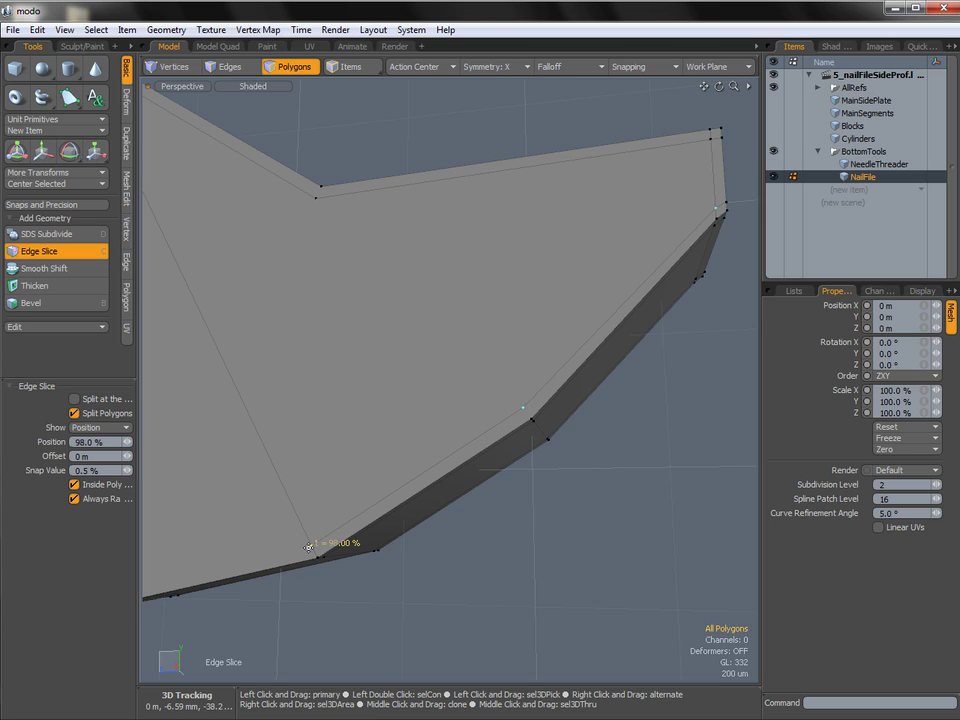
{"action": "key", "text": "space"}
Select the narrow strip polygon along the angled lower edges to inspect its shape, and clear the selection.
{"action": "left_click_drag", "start_coordinate": [586, 464], "coordinate": [557, 423], "text": "alt"}
{"action": "left_click_drag", "start_coordinate": [557, 423], "coordinate": [353, 506], "text": "alt"}
{"action": "left_click", "coordinate": [508, 394]}
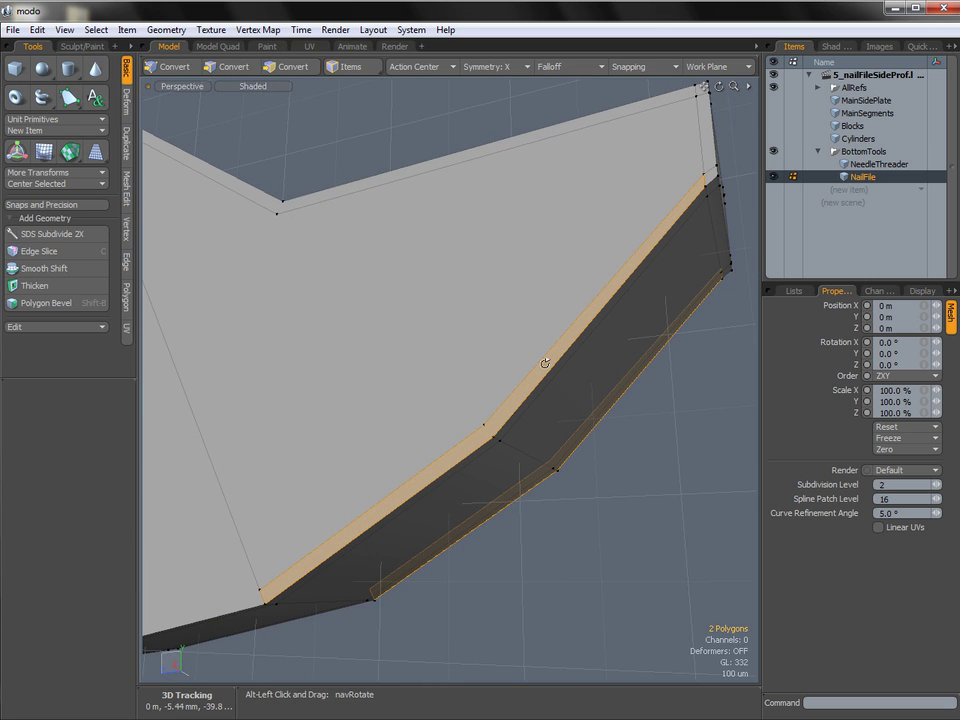
{"action": "left_click_drag", "start_coordinate": [654, 242], "coordinate": [450, 444], "text": "alt"}
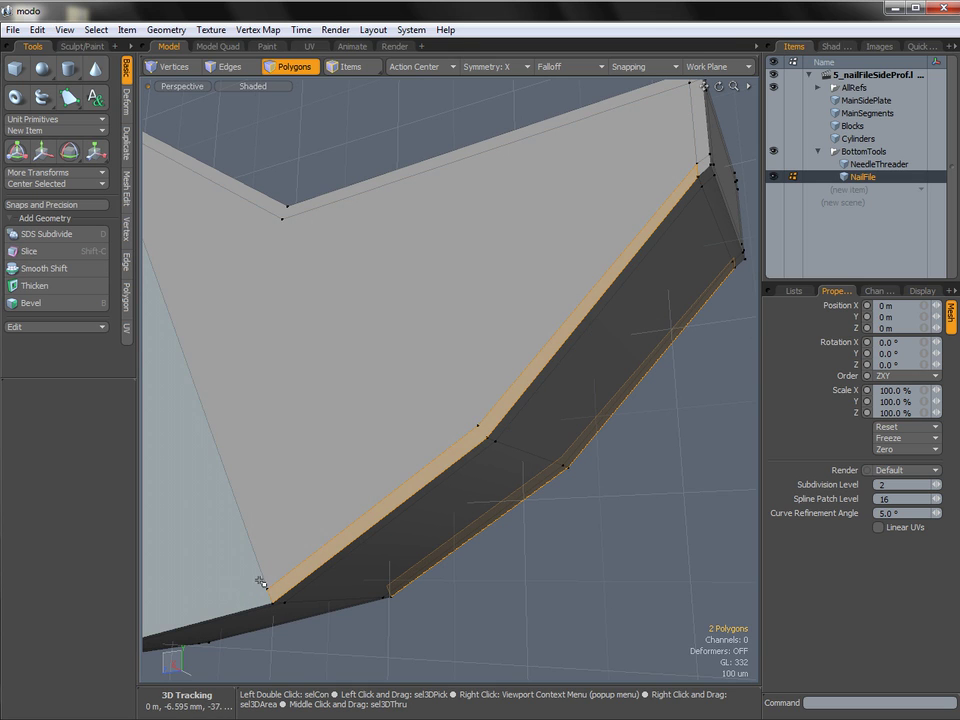
{"action": "left_click", "coordinate": [658, 463]}
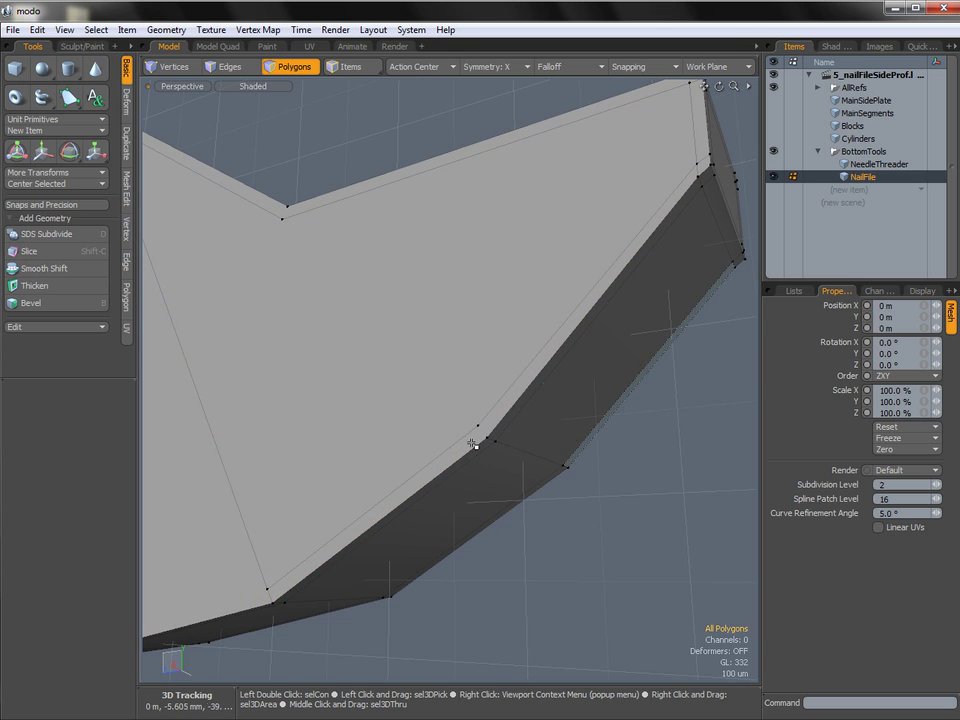
Edge Slice across the strip at the lower edge's bend, from its inner vertex to the outer corner at 0%.
{"action": "left_click_drag", "start_coordinate": [487, 426], "coordinate": [497, 418], "text": "alt"}
{"action": "key", "text": "c"}
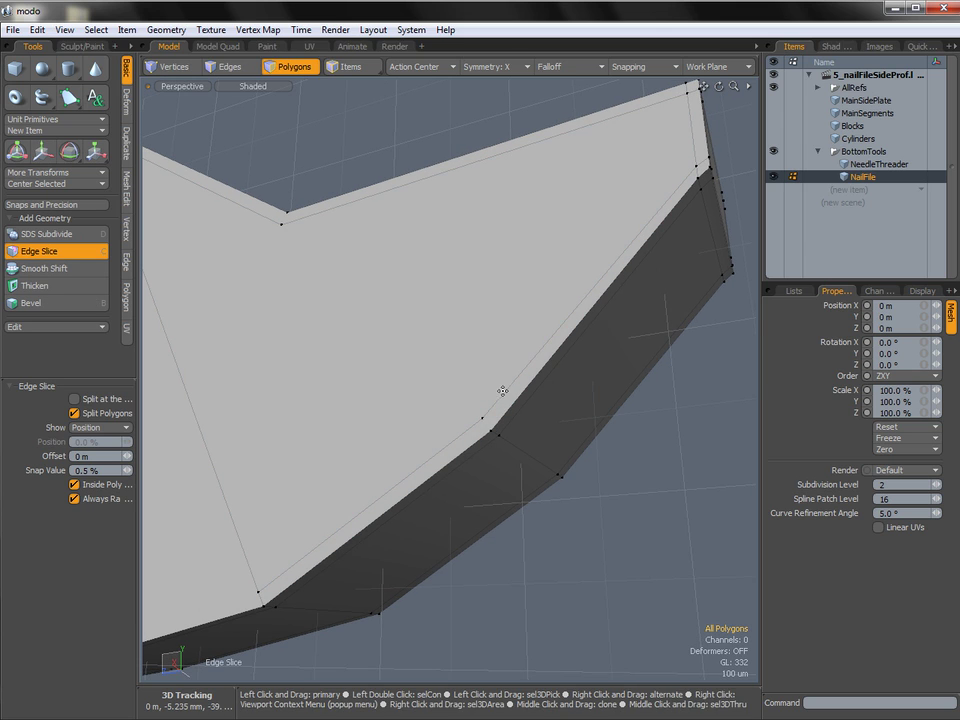
{"action": "left_click", "coordinate": [483, 417]}
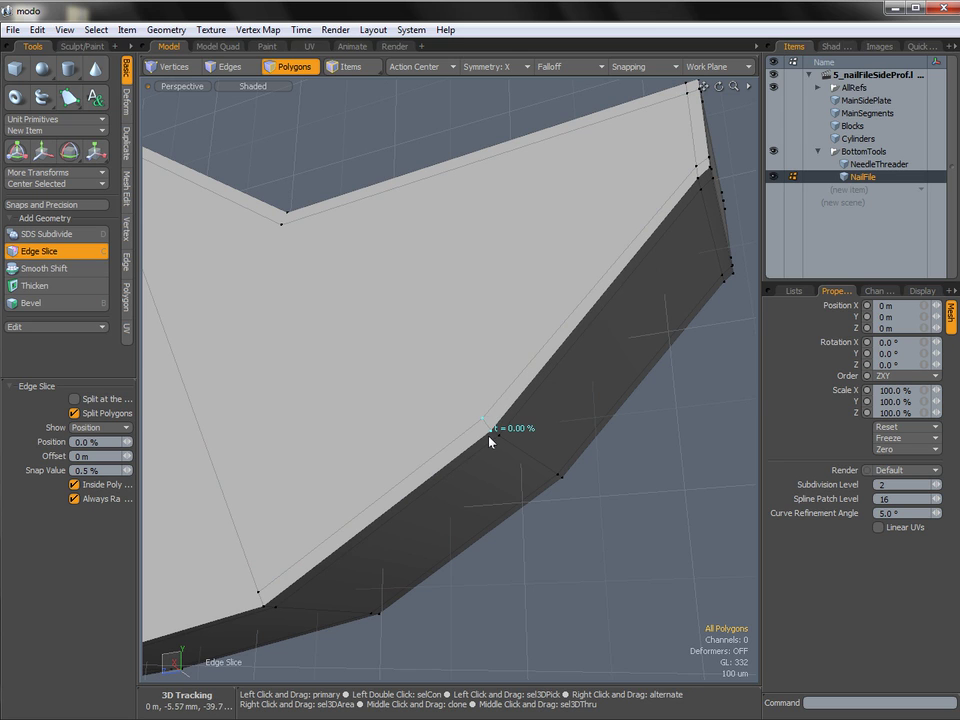
{"action": "key", "text": "space"}
Preview the nail file subdivided, check the two polygons of the split strip, clear the selection, and return to the unsmoothed mesh.
{"action": "left_click_drag", "start_coordinate": [636, 463], "coordinate": [578, 408], "text": "alt"}
{"action": "key", "text": "Tab"}
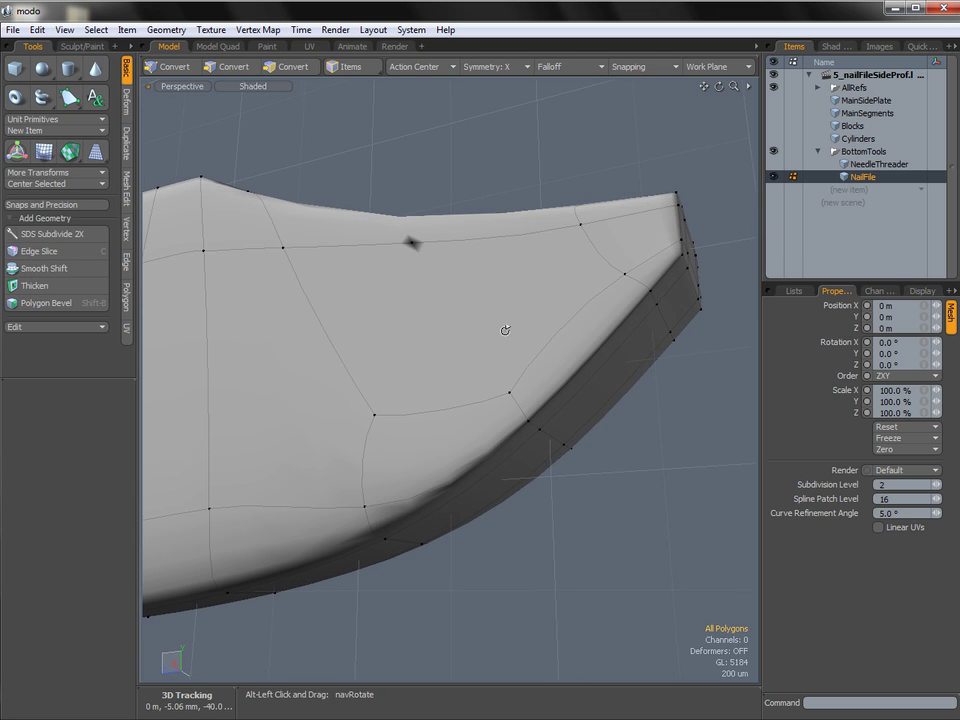
{"action": "left_click", "coordinate": [540, 390]}
{"action": "left_click", "coordinate": [471, 451], "text": "shift"}
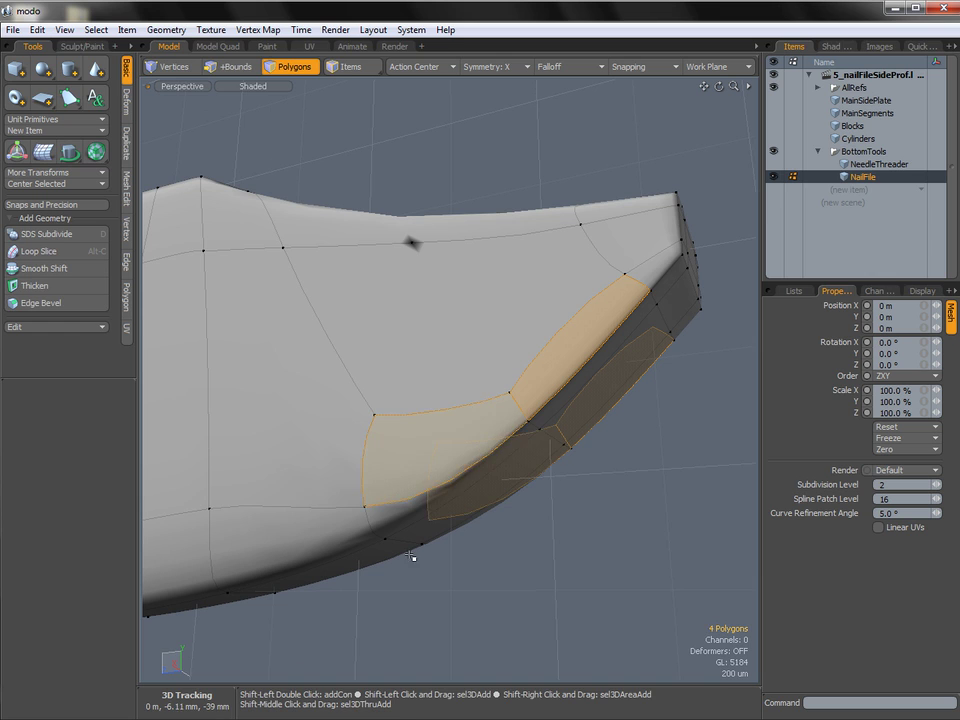
{"action": "left_click", "coordinate": [566, 553]}
{"action": "left_click_drag", "start_coordinate": [446, 508], "coordinate": [732, 321], "text": "alt"}
{"action": "key", "text": "Tab"}
Edge Slice across the strip at the foot of the slope to the corner vertex at 100%, and check it with a subdivision preview.
{"action": "key", "text": "alt+c"}
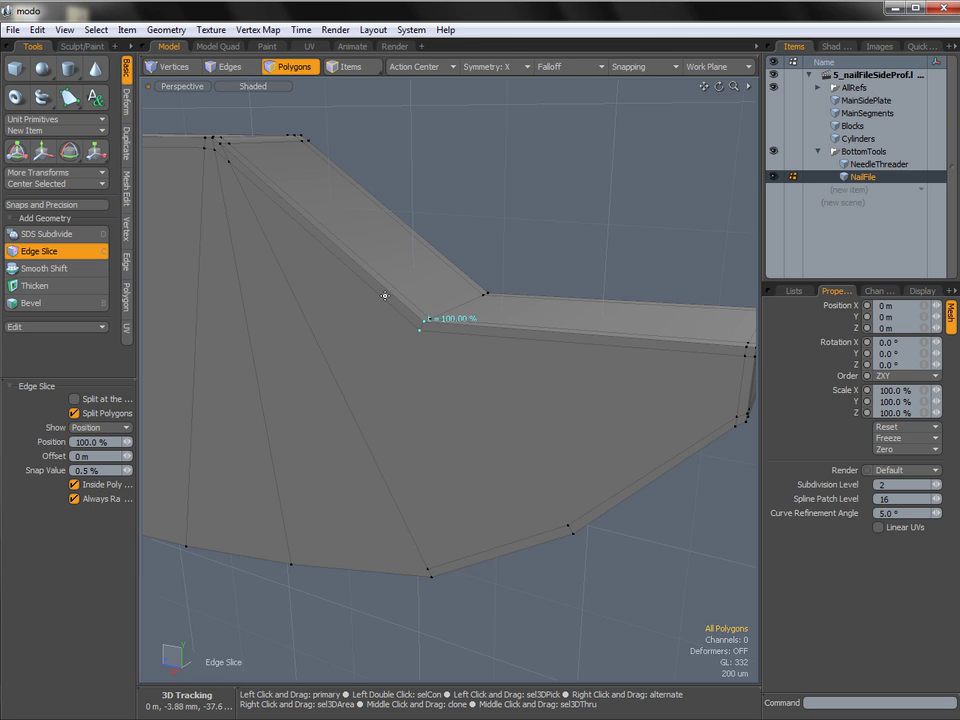
{"action": "key", "text": "space"}
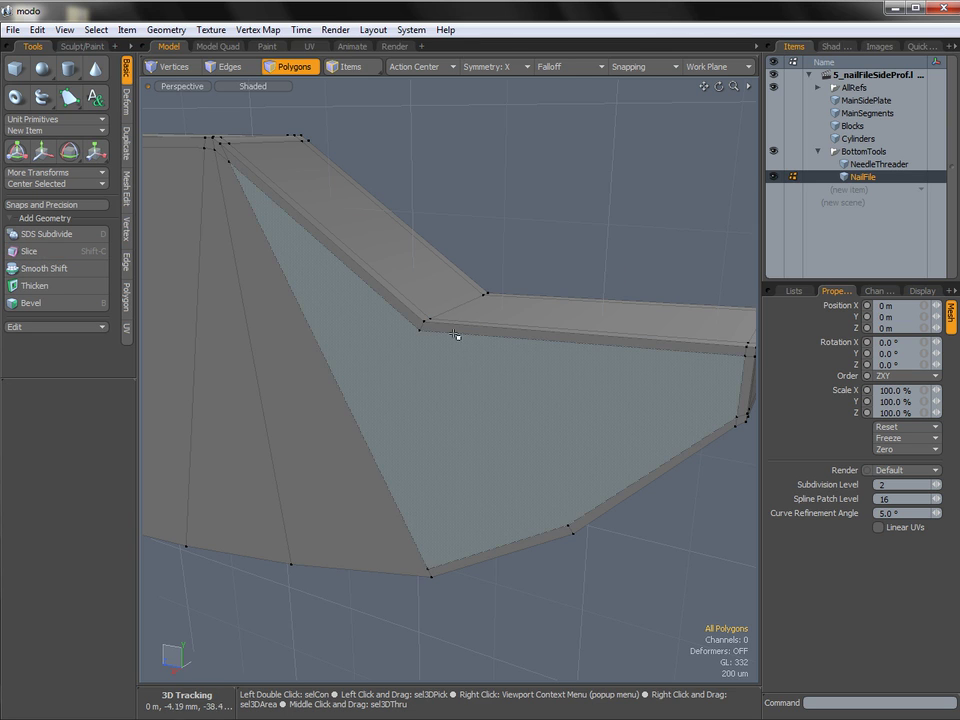
{"action": "key", "text": "Tab"}
{"action": "left_click_drag", "start_coordinate": [579, 305], "coordinate": [318, 195], "text": "alt"}
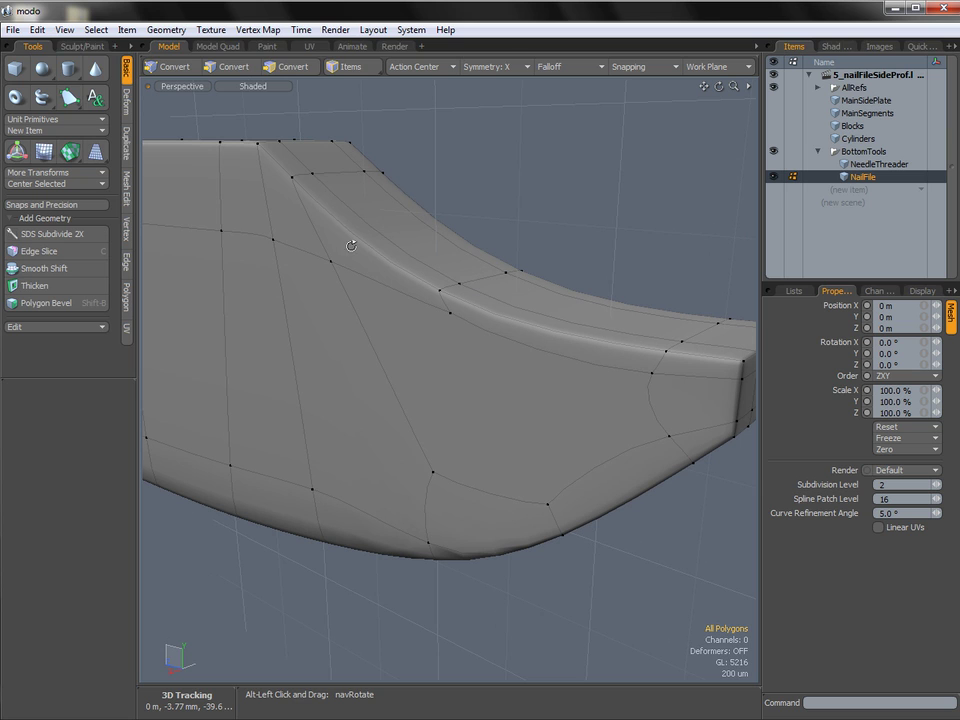
{"action": "left_click_drag", "start_coordinate": [537, 352], "coordinate": [570, 281], "text": "alt"}
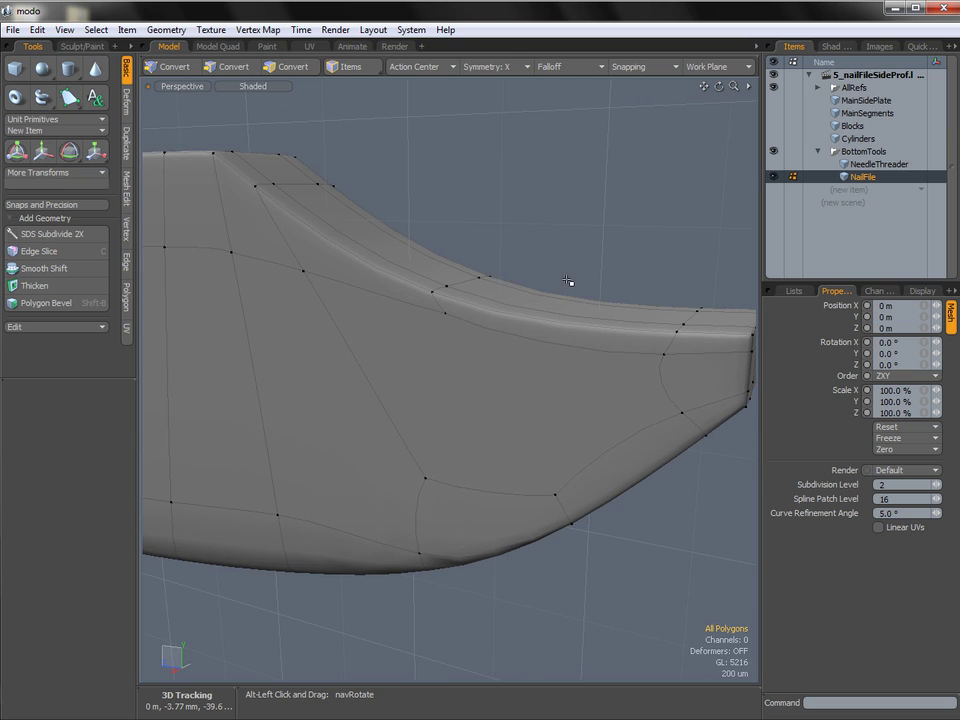
{"action": "key", "text": "Tab"}
Select the large side polygon at the blunt end to examine its outline, and clear the selection.
{"action": "key", "text": "c"}
{"action": "key", "text": "space"}
{"action": "left_click", "coordinate": [524, 462]}
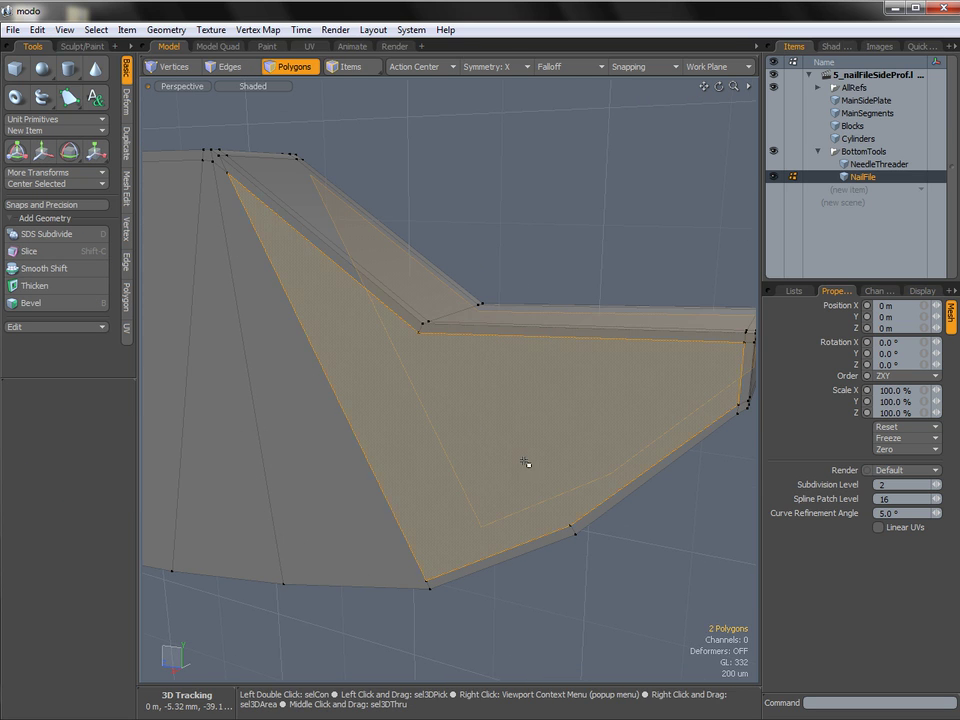
{"action": "left_click", "coordinate": [553, 589]}
Select the narrow border polygons along the slope, upper edge and blunt end to trace their flow, and clear the selection.
{"action": "key", "text": "1"}
{"action": "key", "text": "3"}
{"action": "left_click", "coordinate": [309, 239]}
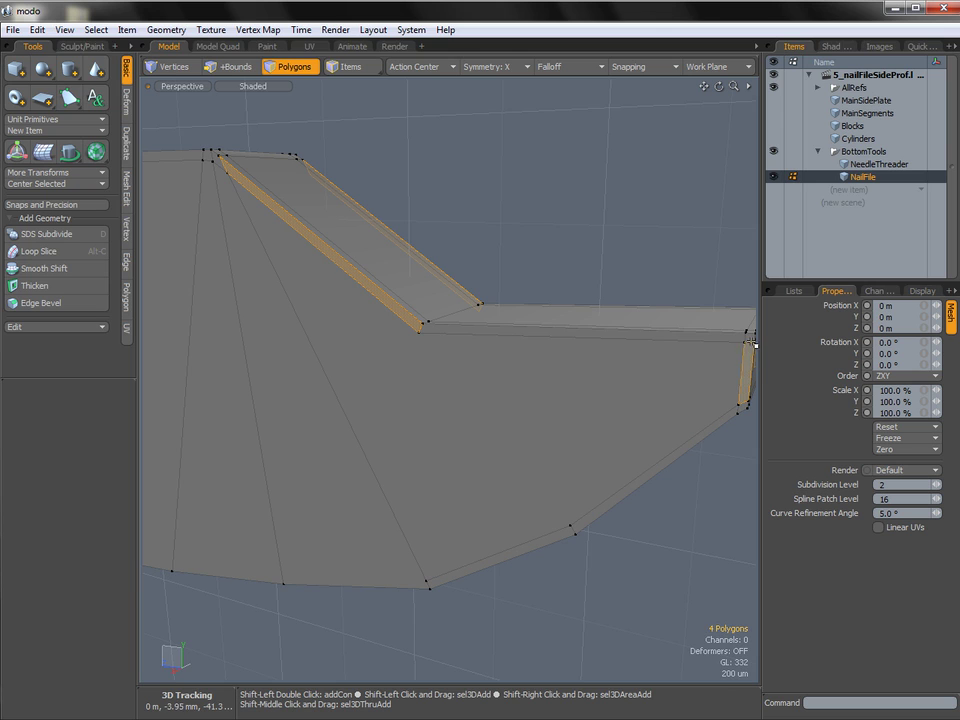
{"action": "left_click_drag", "start_coordinate": [752, 342], "coordinate": [712, 336], "text": "shift"}
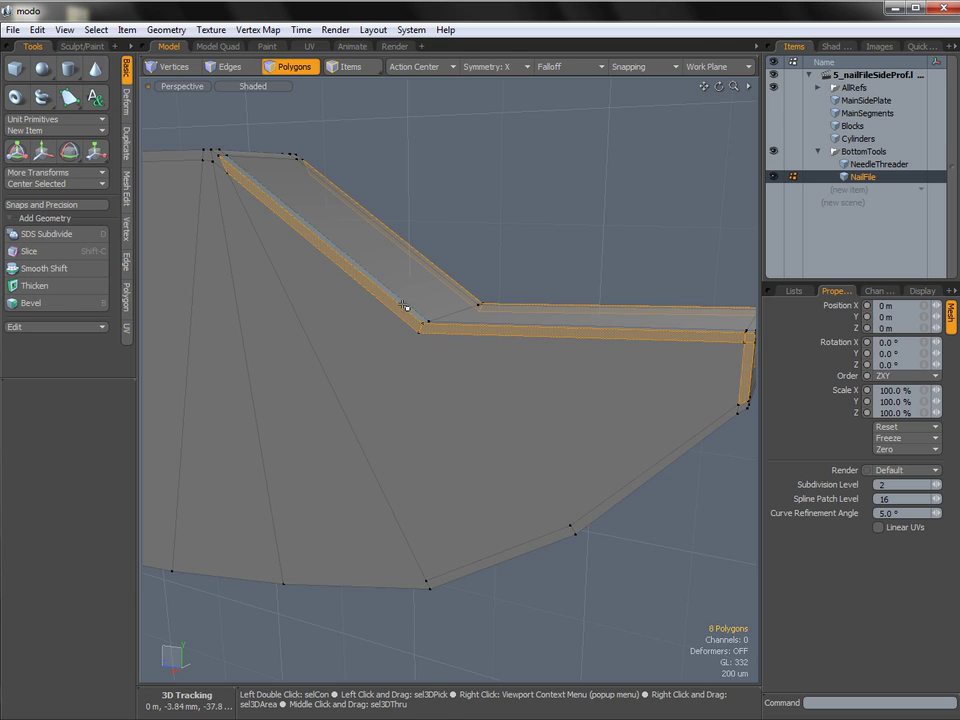
{"action": "left_click", "coordinate": [408, 318]}
{"action": "left_click", "coordinate": [469, 331], "text": "shift"}
{"action": "left_click", "coordinate": [749, 339], "text": "shift"}
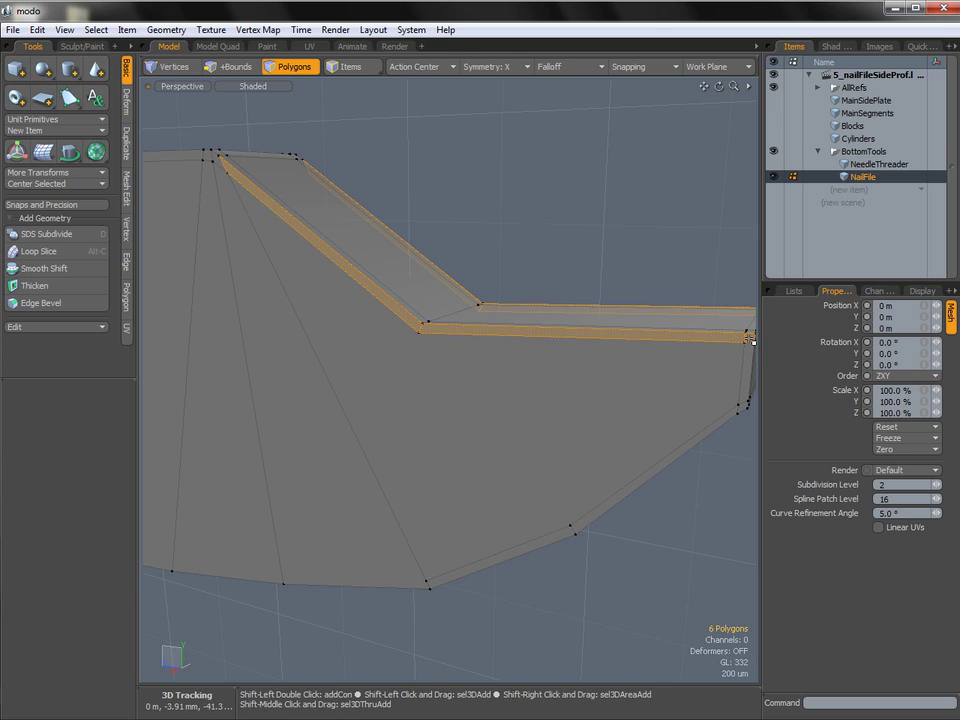
{"action": "left_click_drag", "start_coordinate": [749, 339], "coordinate": [746, 402], "text": "shift"}
{"action": "left_click_drag", "start_coordinate": [274, 381], "coordinate": [486, 415]}
{"action": "left_click", "coordinate": [549, 563]}
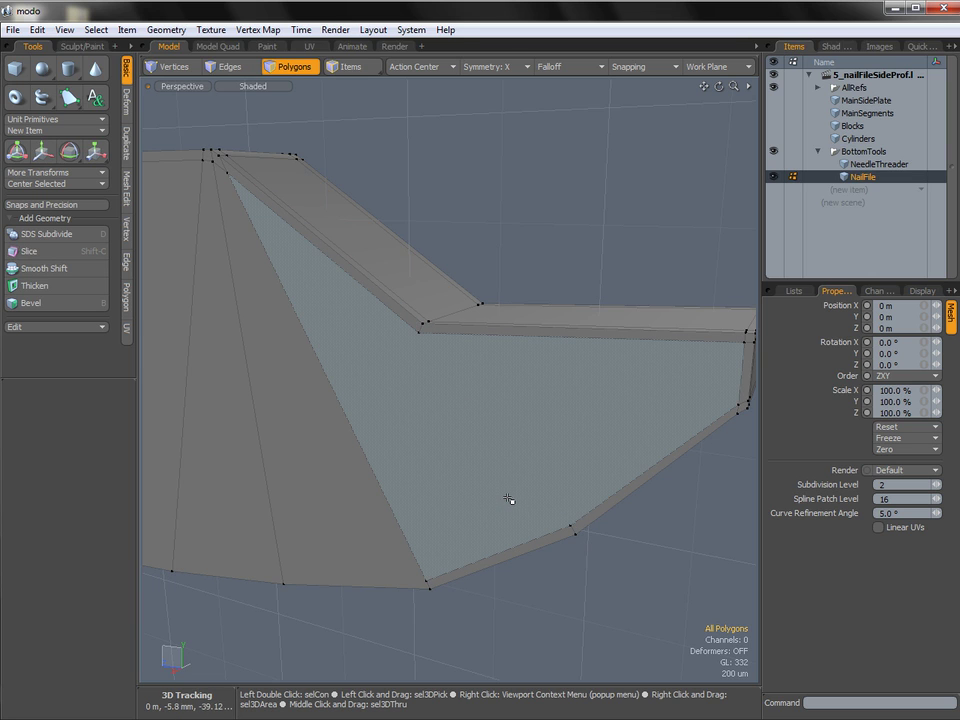
Start an Edge Slice at the diagonal edge's lower inner vertex and continue it just above the bottom edge to a point at 97.5%.
{"action": "left_click_drag", "start_coordinate": [437, 476], "coordinate": [548, 447], "text": "alt"}
{"action": "key", "text": "c"}
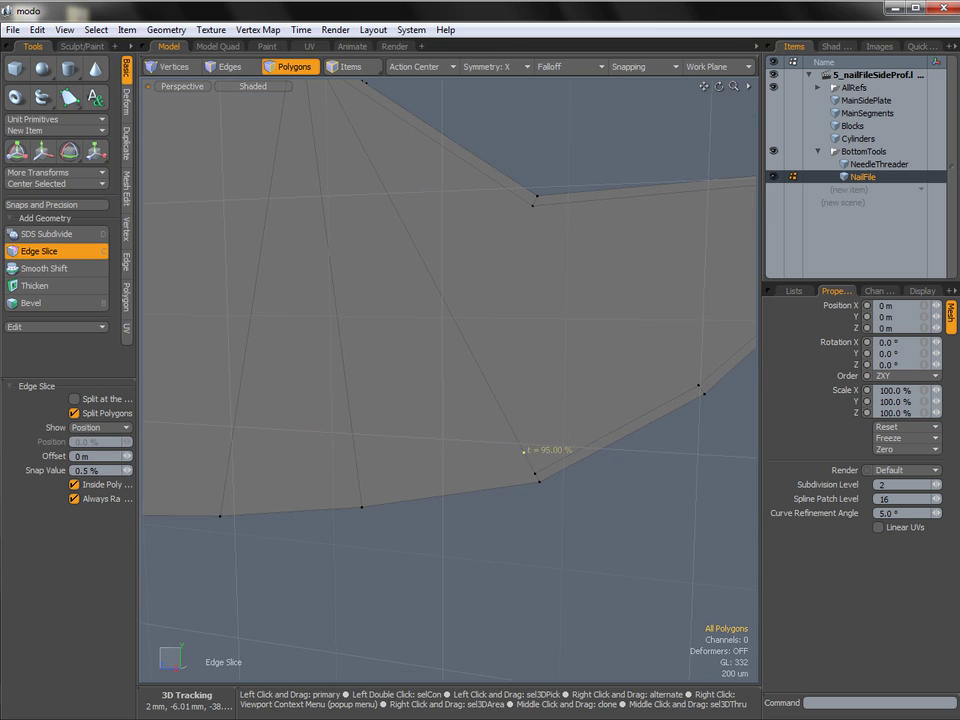
{"action": "left_click", "coordinate": [535, 470]}
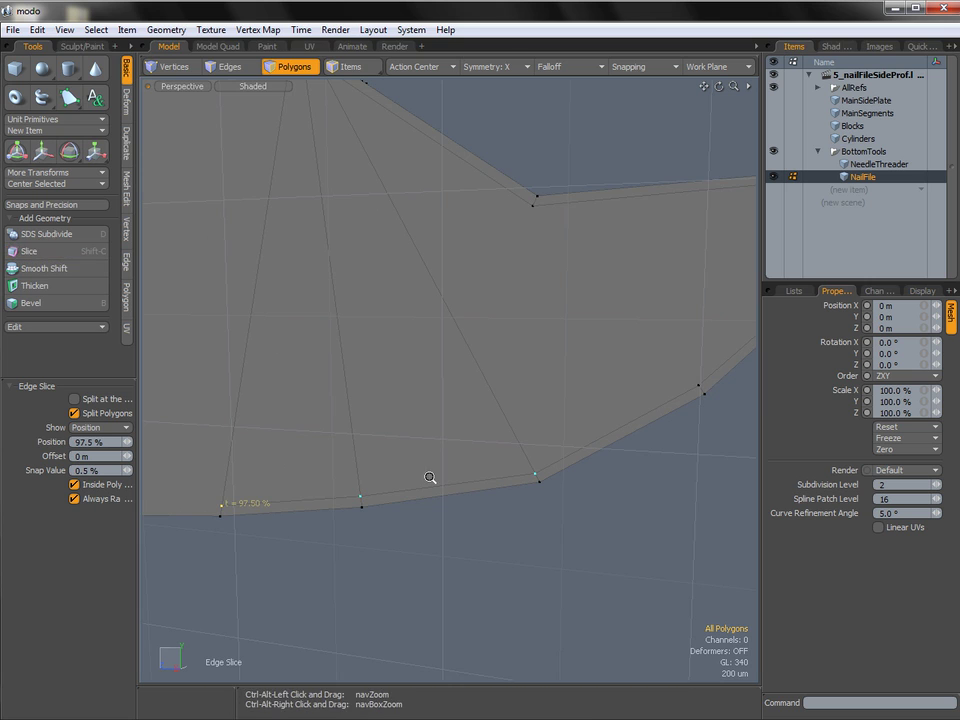
Continue the Edge Slice just above the long bottom edge toward the far end, including points at 97% and 3%.
{"action": "left_click_drag", "start_coordinate": [429, 476], "coordinate": [350, 470], "text": "ctrl+alt"}
{"action": "left_click_drag", "start_coordinate": [439, 454], "coordinate": [592, 430], "text": "alt+shift"}
{"action": "left_click_drag", "start_coordinate": [408, 450], "coordinate": [449, 452], "text": "ctrl+alt"}
{"action": "left_click_drag", "start_coordinate": [449, 453], "coordinate": [537, 445], "text": "alt+shift"}
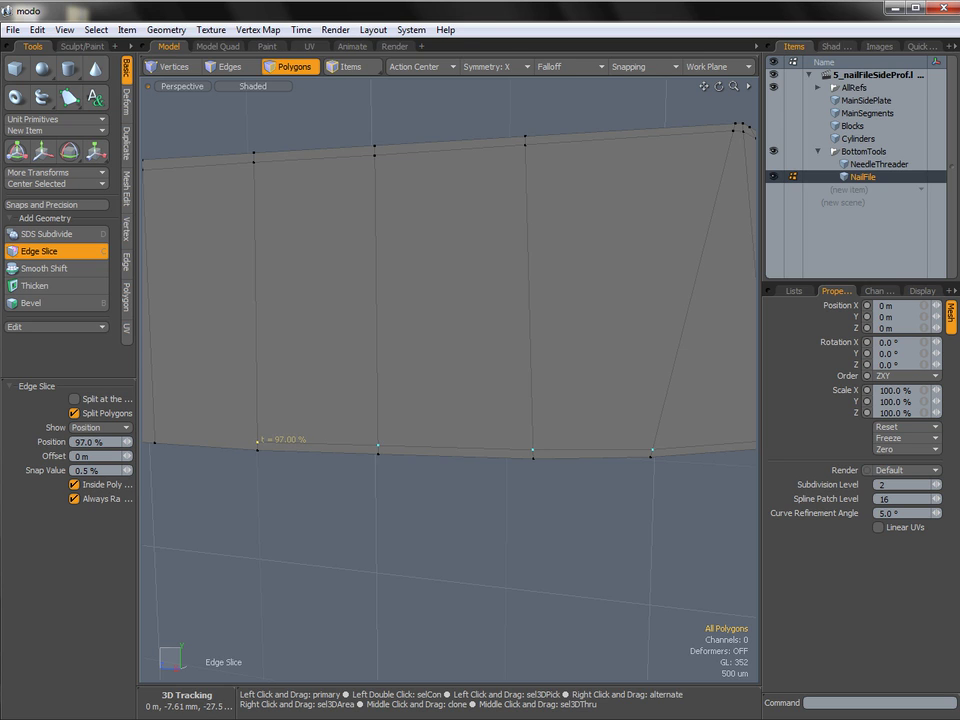
{"action": "left_click_drag", "start_coordinate": [537, 445], "coordinate": [380, 427], "text": "alt+shift"}
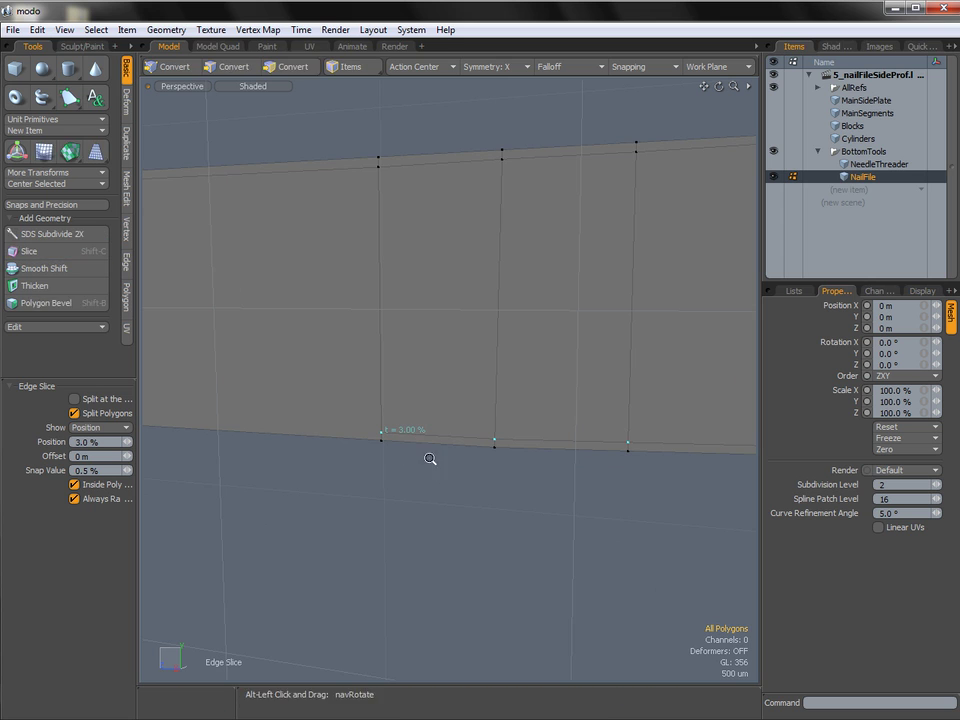
End the bottom Edge Slice on the loop vertex near the far end's lower corner, at 100%.
{"action": "left_click_drag", "start_coordinate": [381, 440], "coordinate": [400, 436], "text": "ctrl+alt"}
{"action": "left_click_drag", "start_coordinate": [400, 436], "coordinate": [600, 440], "text": "alt+shift"}
{"action": "left_click_drag", "start_coordinate": [480, 432], "coordinate": [430, 430], "text": "alt"}
{"action": "left_click_drag", "start_coordinate": [358, 487], "coordinate": [418, 616], "text": "ctrl+alt"}
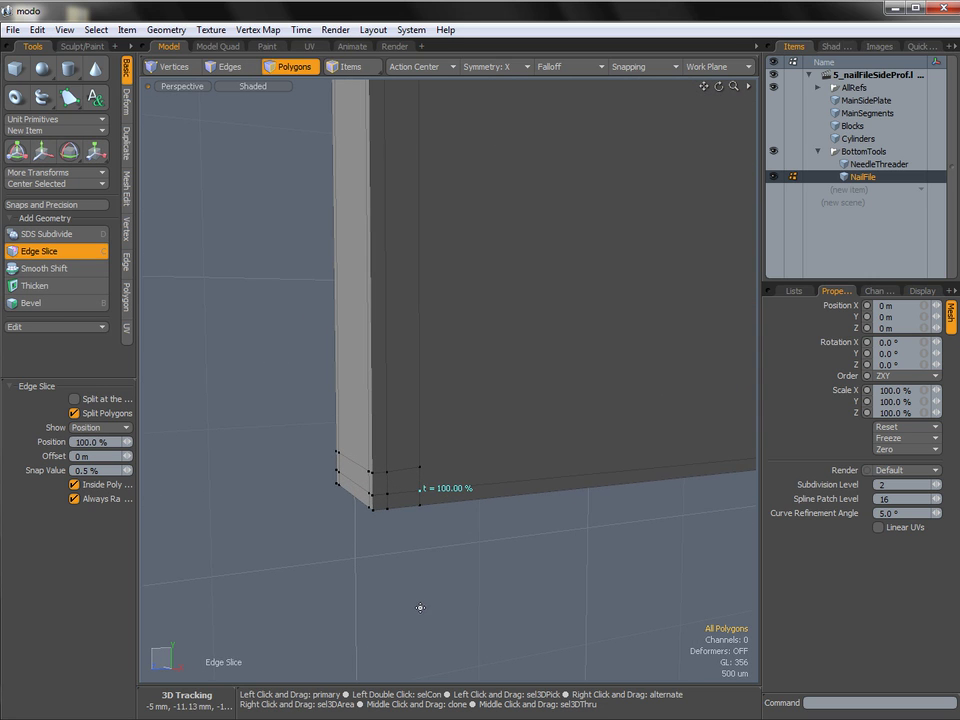
End the Edge Slice and select the edge loop along the bottom and around both ends to check its continuity.
{"action": "key", "text": "space"}
{"action": "key", "text": "2"}
{"action": "double_click", "coordinate": [405, 493]}
{"action": "left_click_drag", "start_coordinate": [525, 459], "coordinate": [583, 443], "text": "alt"}
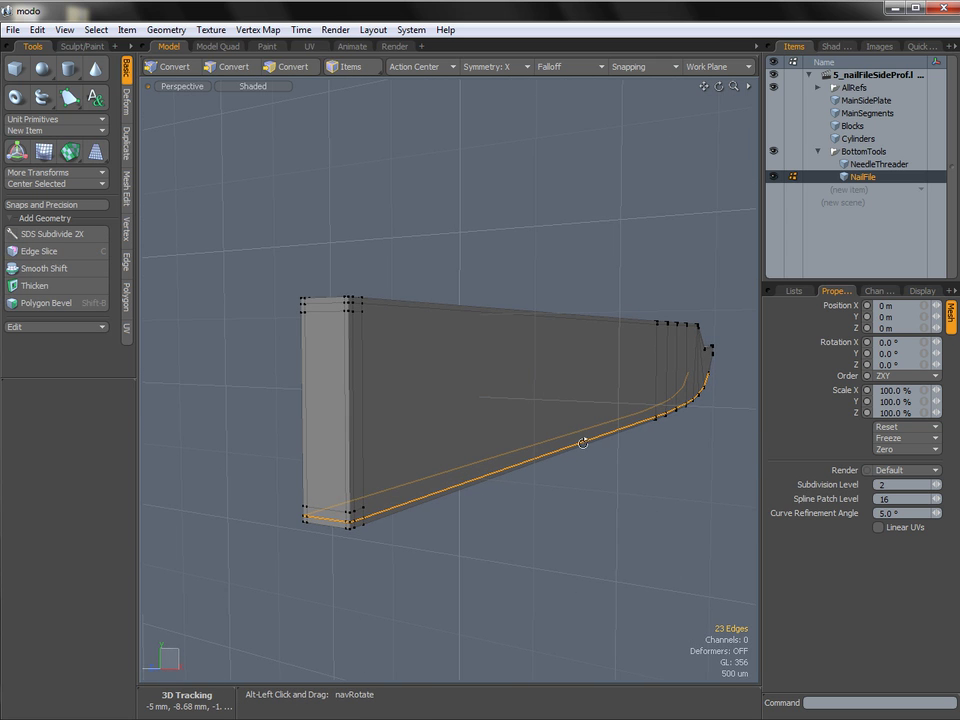
{"action": "left_click_drag", "start_coordinate": [707, 371], "coordinate": [641, 415], "text": "alt"}
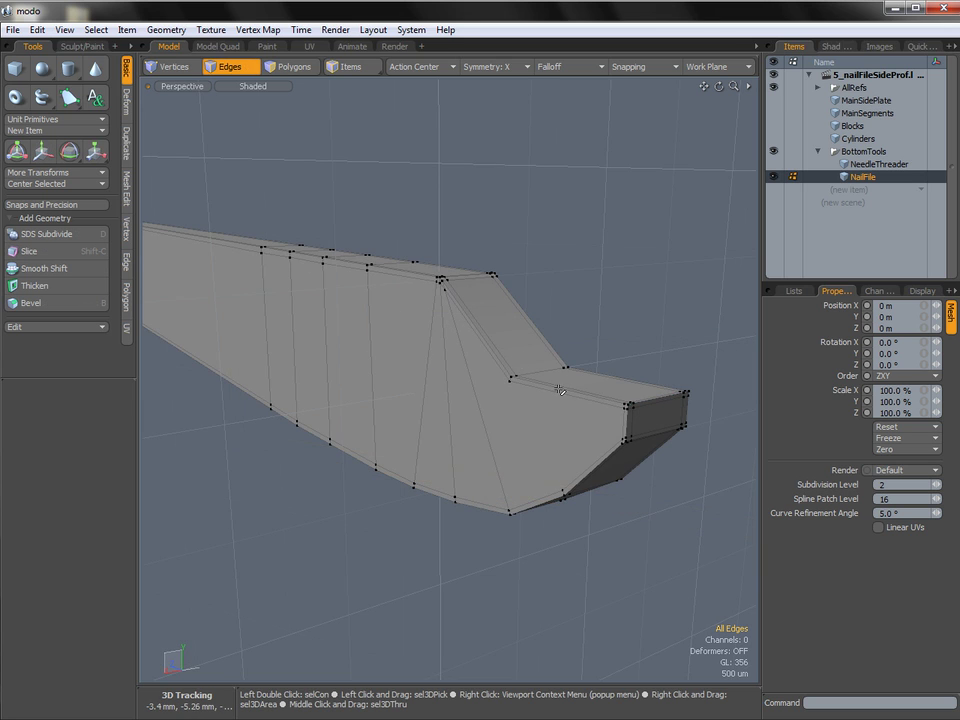
Edge Slice from the notch's inner corner vertex down to the lower border loop, splitting the large side polygon near the tip.
{"action": "left_click_drag", "start_coordinate": [553, 399], "coordinate": [500, 355], "text": "alt"}
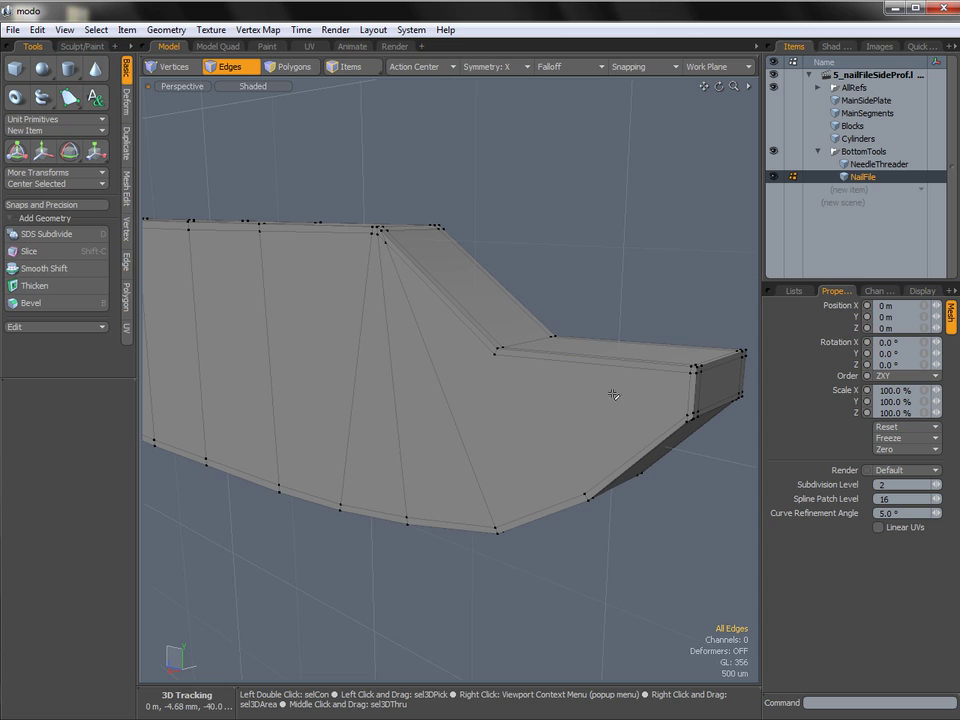
{"action": "key", "text": "c"}
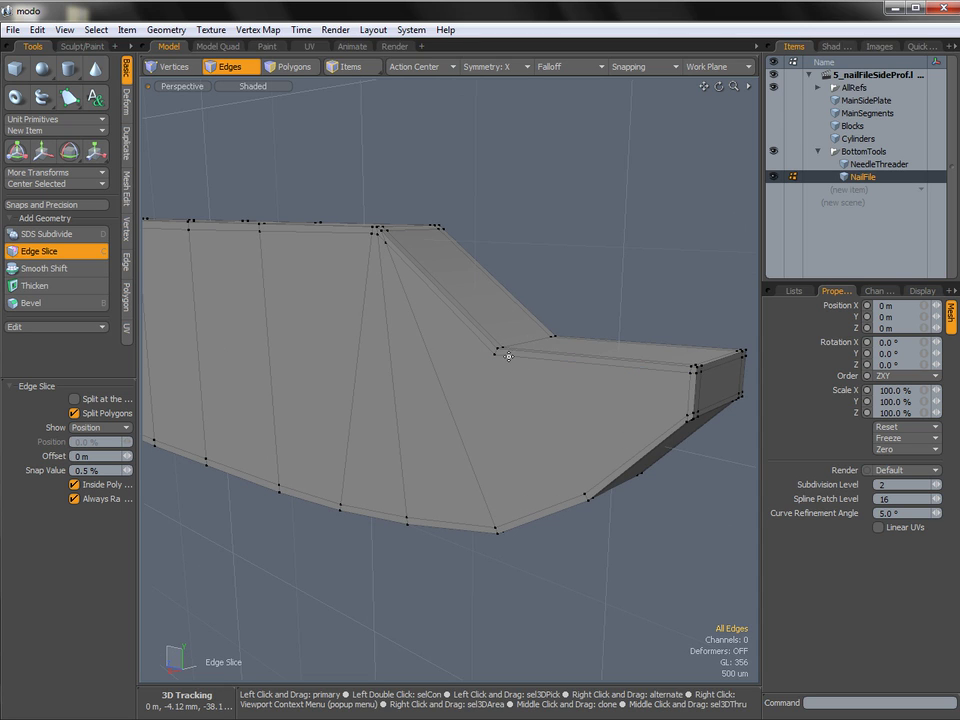
{"action": "left_click", "coordinate": [505, 353]}
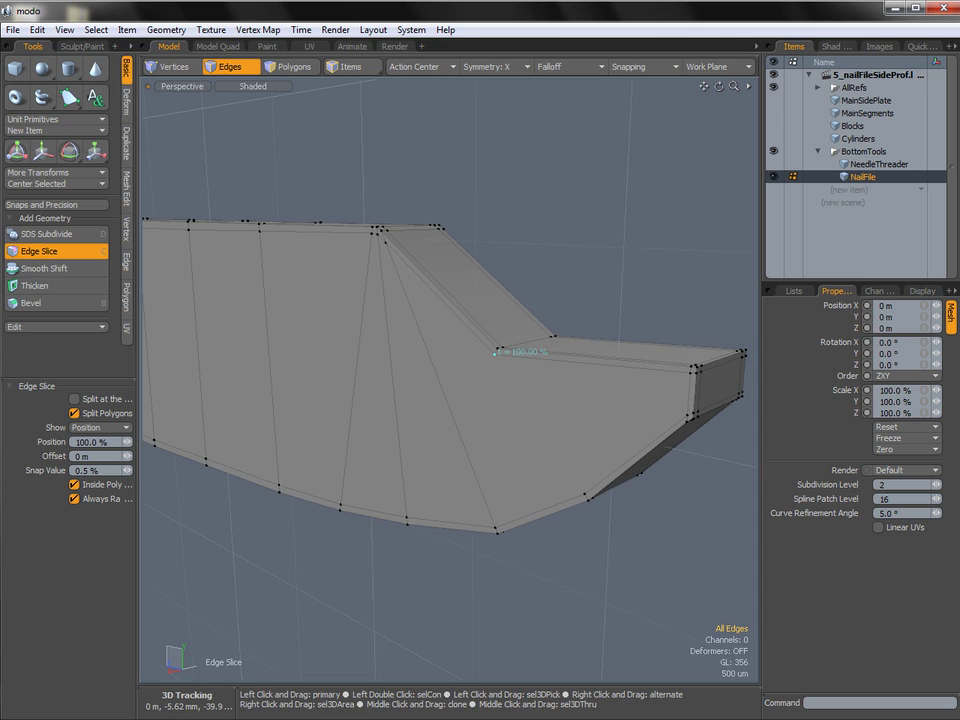
{"action": "key", "text": "space"}
Turn on subdivision smoothing for the NailFile and examine its rounded tip, slope and side faces.
{"action": "left_click_drag", "start_coordinate": [559, 405], "coordinate": [540, 392], "text": "alt"}
{"action": "key", "text": "Tab"}
{"action": "left_click_drag", "start_coordinate": [590, 368], "coordinate": [568, 371], "text": "alt"}
{"action": "left_click_drag", "start_coordinate": [475, 362], "coordinate": [447, 311], "text": "alt"}
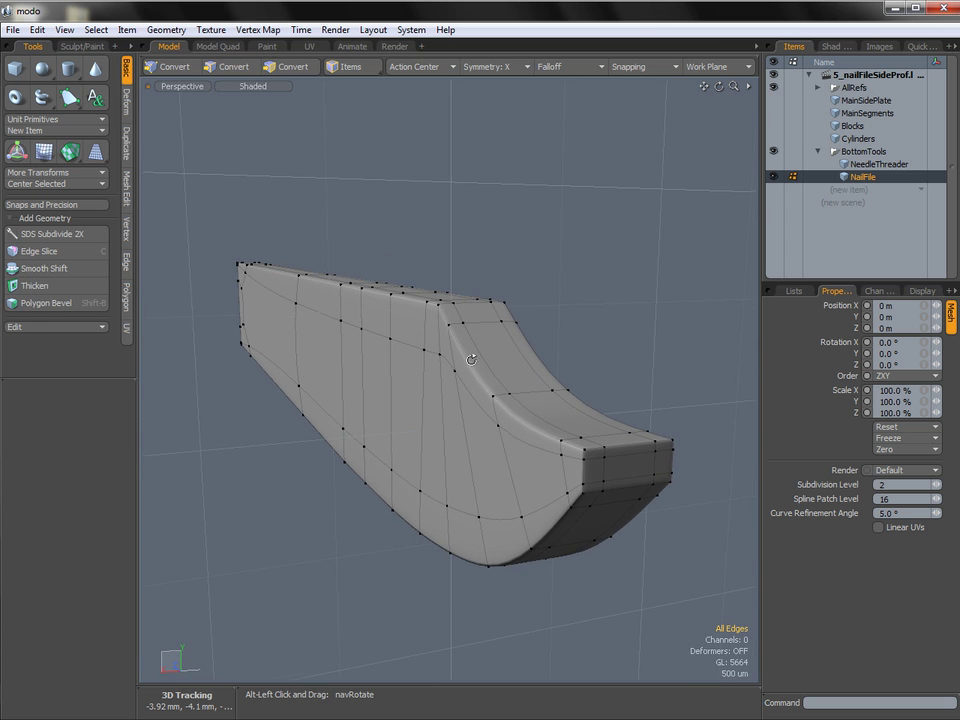
{"action": "left_click_drag", "start_coordinate": [471, 359], "coordinate": [461, 371], "text": "alt"}
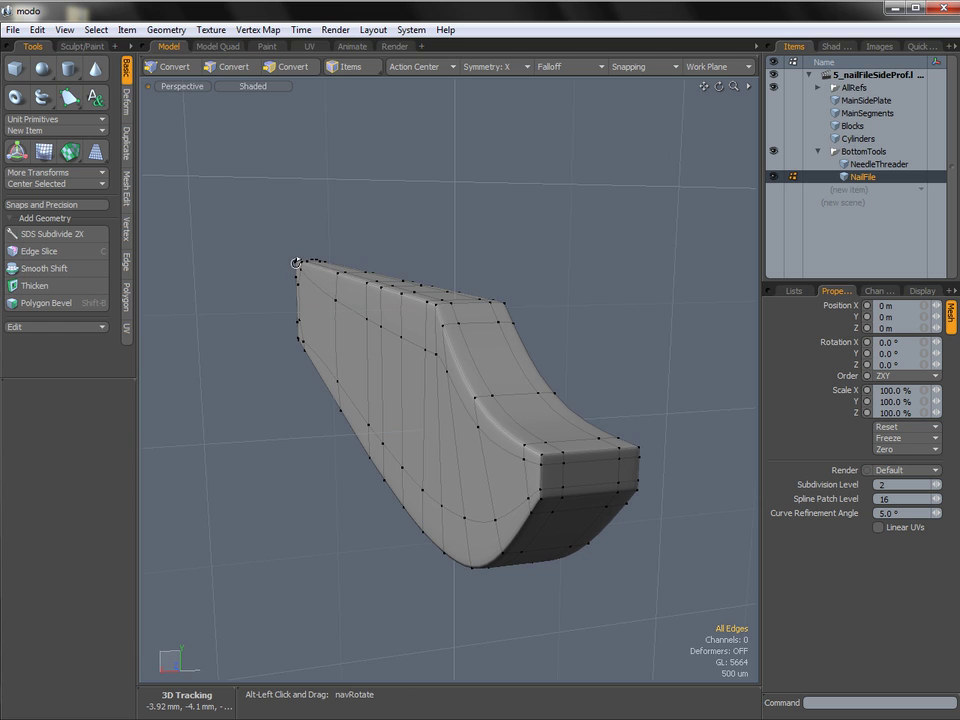
{"action": "left_click_drag", "start_coordinate": [512, 427], "coordinate": [488, 433], "text": "alt"}
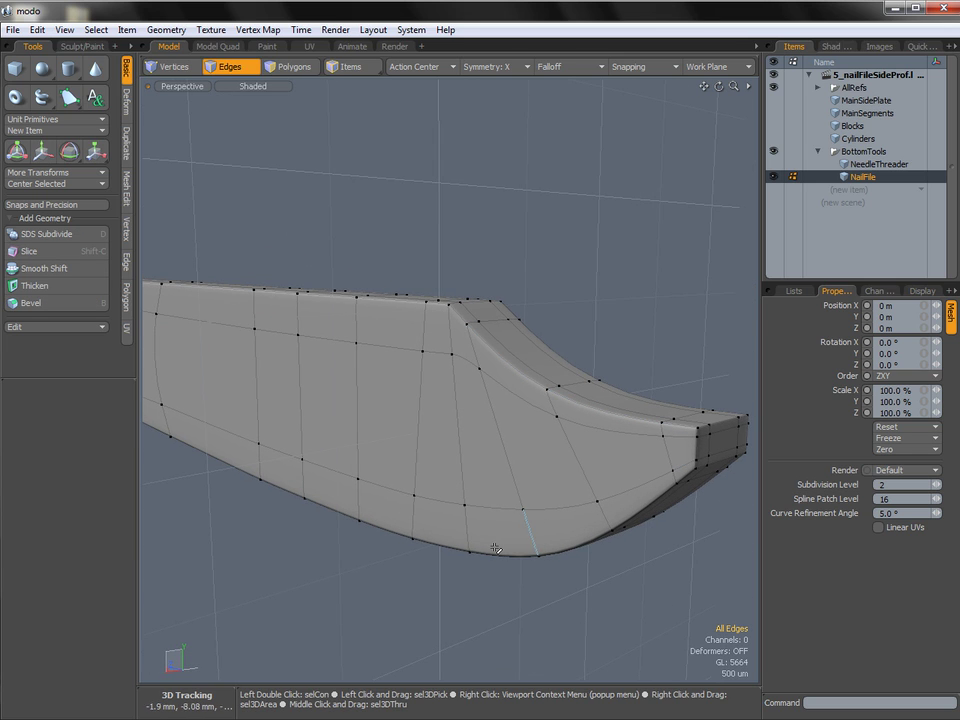
{"action": "left_click_drag", "start_coordinate": [345, 440], "coordinate": [592, 443], "text": "alt"}
Select the long side-face polygons toward the blunt end and inspect their smoothed shape.
{"action": "key", "text": "3"}
{"action": "left_click", "coordinate": [420, 432]}
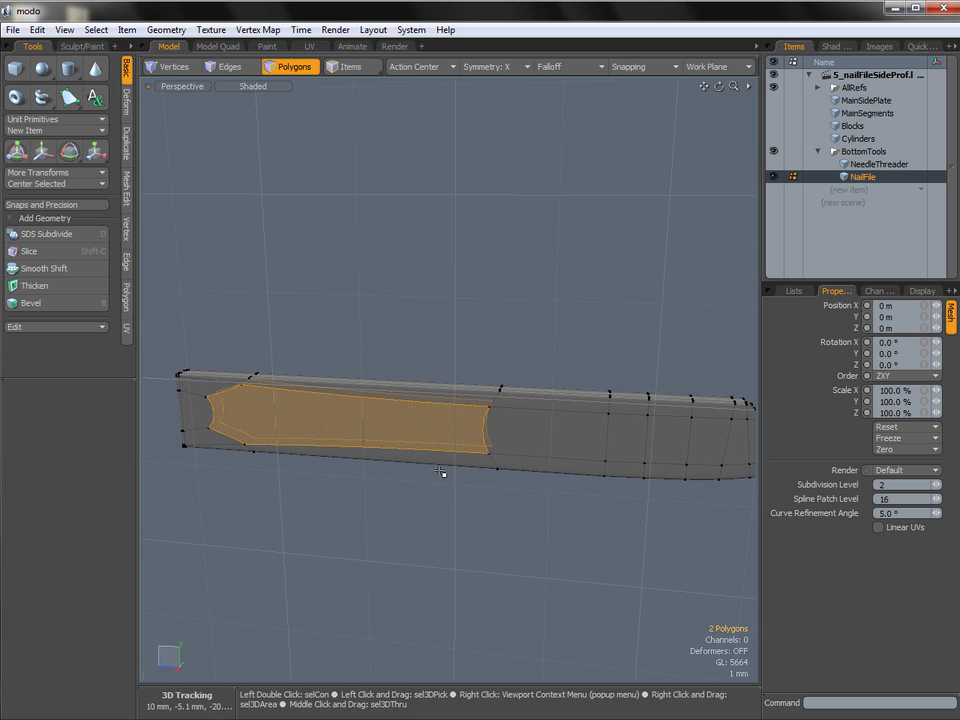
{"action": "left_click_drag", "start_coordinate": [553, 409], "coordinate": [296, 399], "text": "alt"}
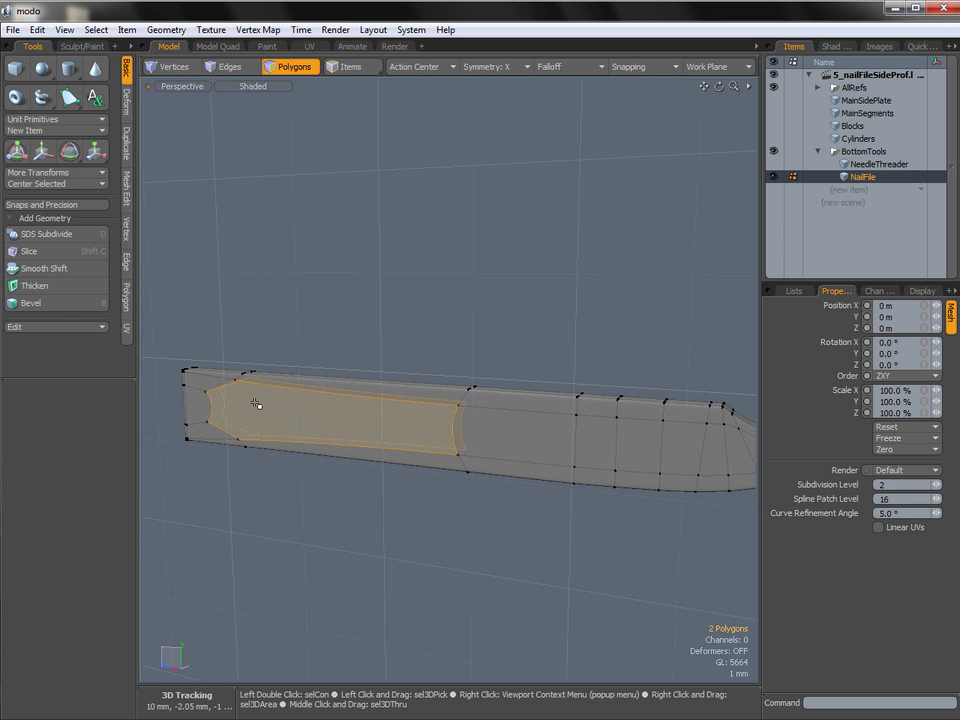
Switch to the Right view, zoom in on the nail groove in the reference, and turn off subdivision smoothing.
{"action": "key", "text": "ctrl+space"}
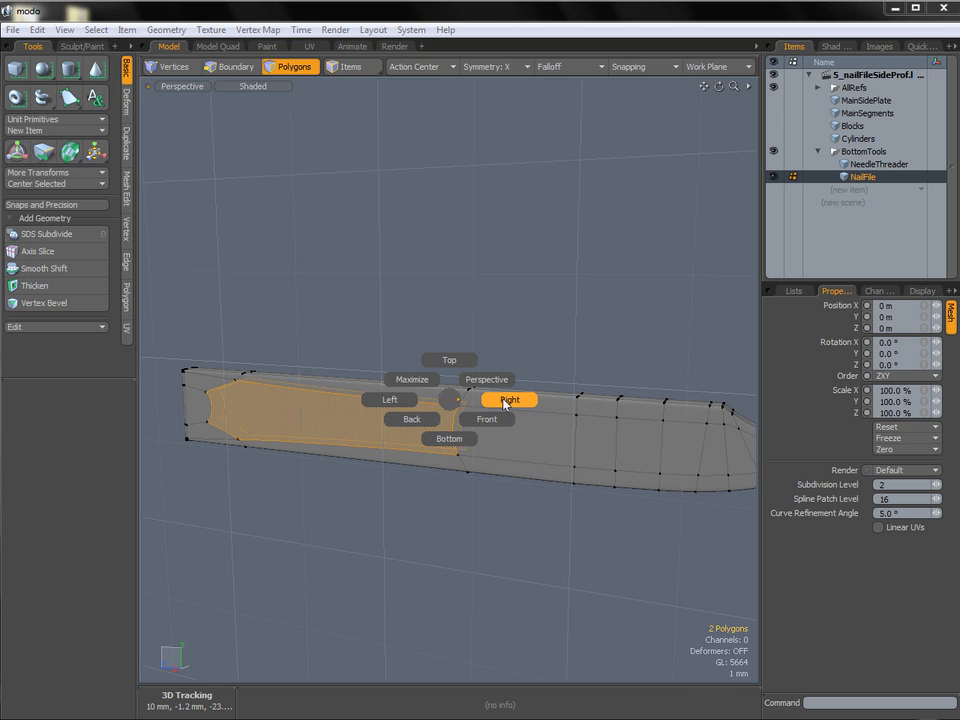
{"action": "left_click", "coordinate": [505, 403]}
{"action": "left_click_drag", "start_coordinate": [533, 411], "coordinate": [463, 265], "text": "alt+shift"}
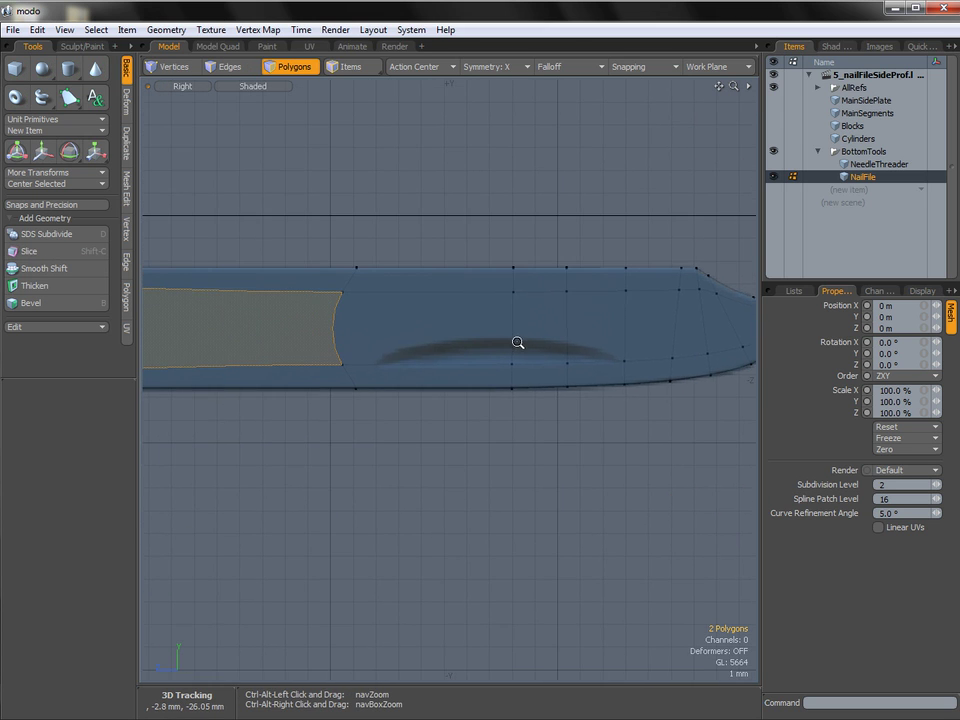
{"action": "left_click_drag", "start_coordinate": [516, 341], "coordinate": [541, 343], "text": "ctrl+alt"}
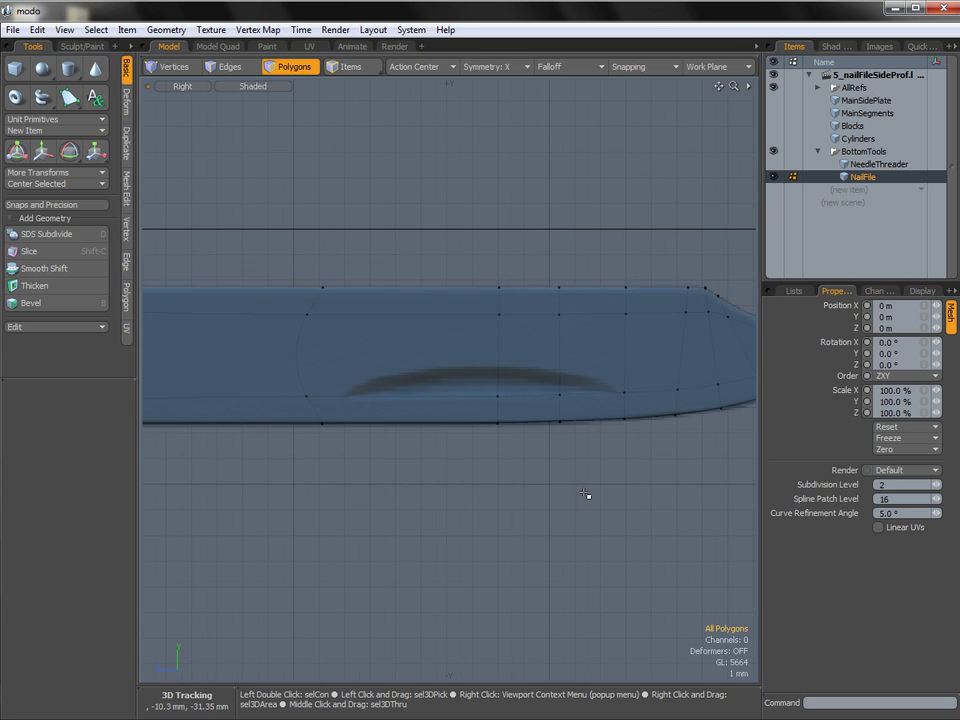
{"action": "key", "text": "Tab"}
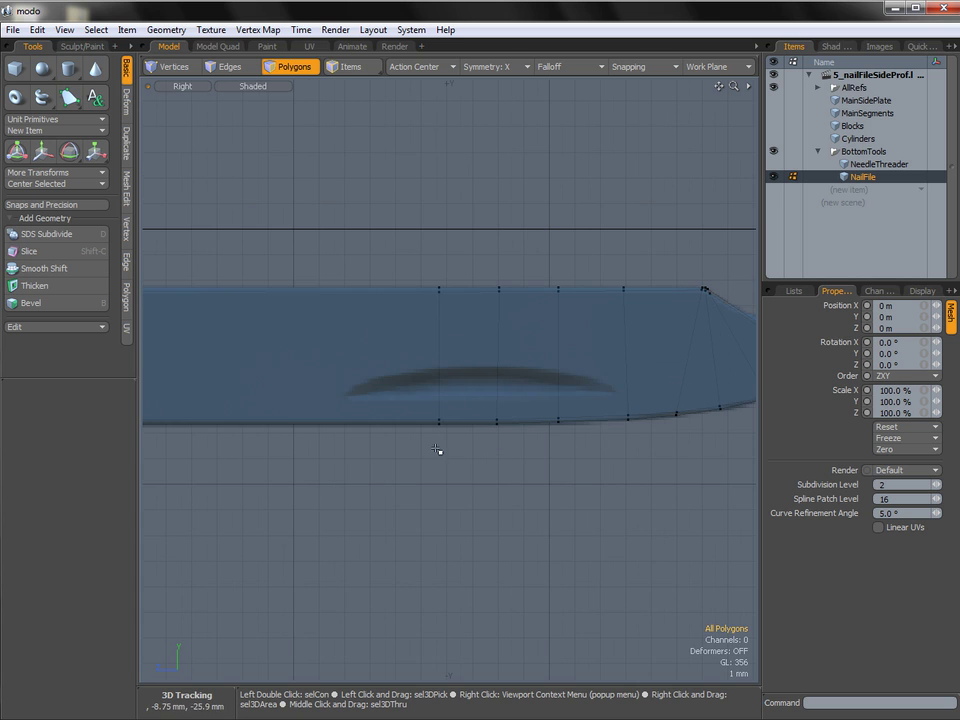
Cut a vertical Polygon Slice through the NailFile just beyond the nail groove's end on the blunt-end side.
{"action": "left_click_drag", "start_coordinate": [529, 465], "coordinate": [524, 428], "text": "ctrl+alt"}
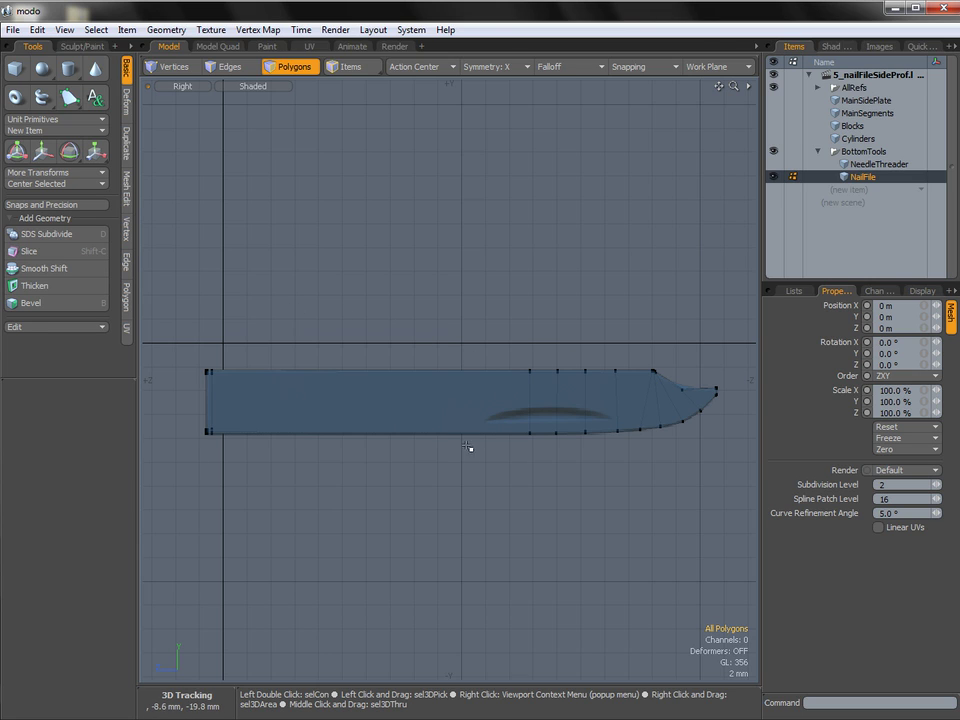
{"action": "key", "text": "shift"}
{"action": "key", "text": "shift+c"}
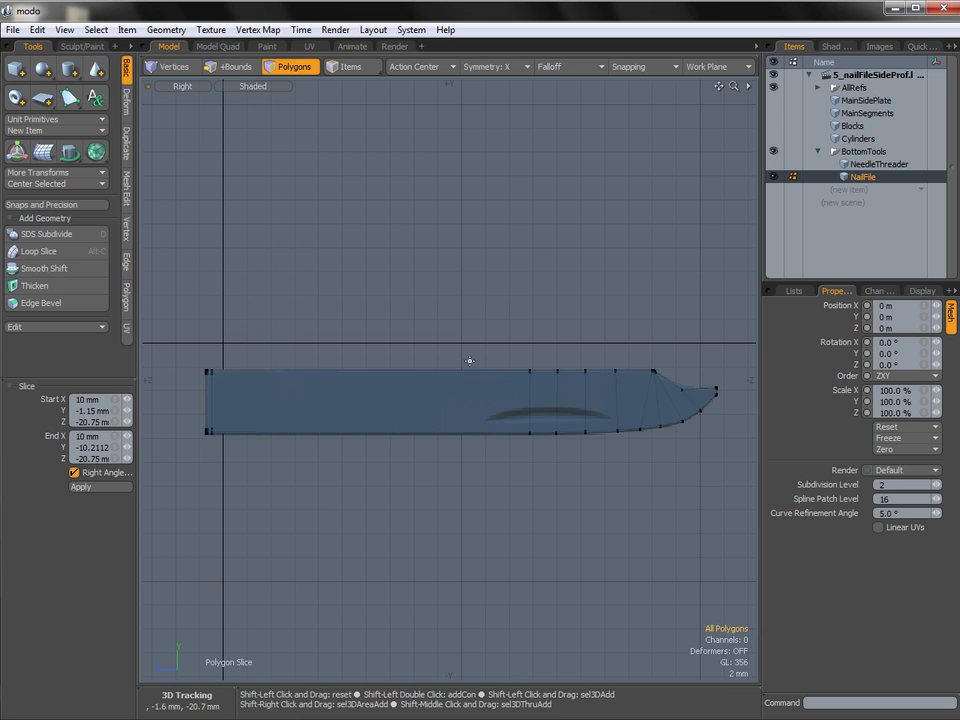
{"action": "mouse_move", "coordinate": [467, 355]}
{"action": "left_mouse_down"}
{"action": "mouse_move", "coordinate": [467, 438]}
{"action": "mouse_move", "coordinate": [506, 420]}
{"action": "mouse_move", "coordinate": [524, 425]}
{"action": "mouse_move", "coordinate": [553, 403]}
{"action": "mouse_move", "coordinate": [484, 474]}
{"action": "left_mouse_up"}
{"action": "key", "text": "space"}
Select all polygons of the four segments spanning the nail groove to check their coverage, and clear the selection.
{"action": "mouse_move", "coordinate": [447, 501]}
{"action": "right_mouse_down"}
{"action": "mouse_move", "coordinate": [364, 501]}
{"action": "mouse_move", "coordinate": [509, 258]}
{"action": "mouse_move", "coordinate": [617, 345]}
{"action": "mouse_move", "coordinate": [628, 506]}
{"action": "mouse_move", "coordinate": [607, 524]}
{"action": "right_mouse_up"}
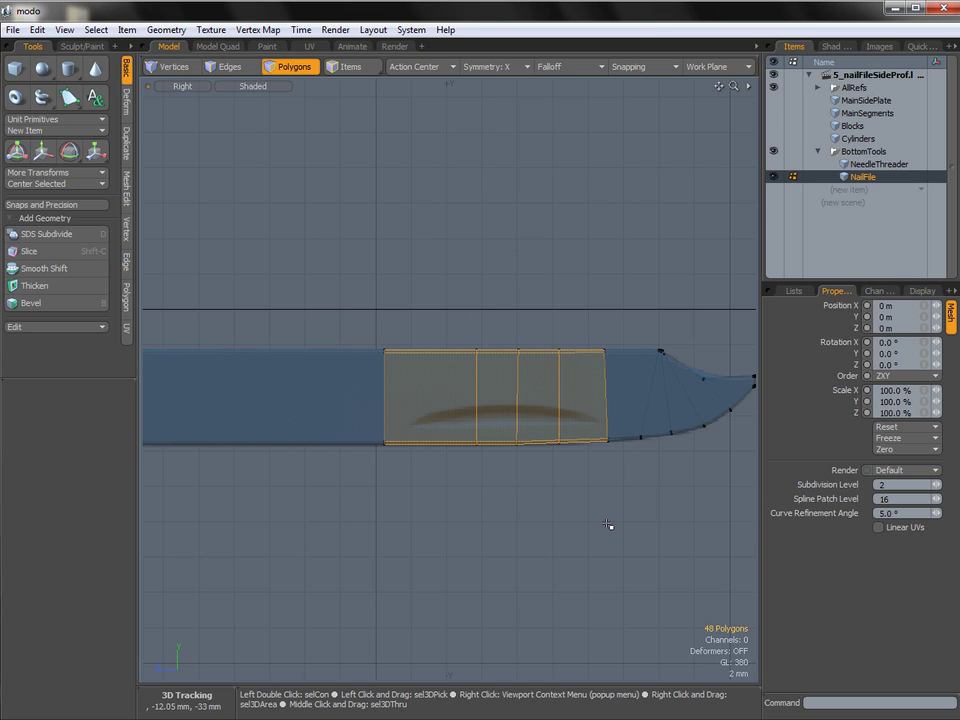
{"action": "left_click_drag", "start_coordinate": [526, 444], "coordinate": [582, 460], "text": "ctrl+alt"}
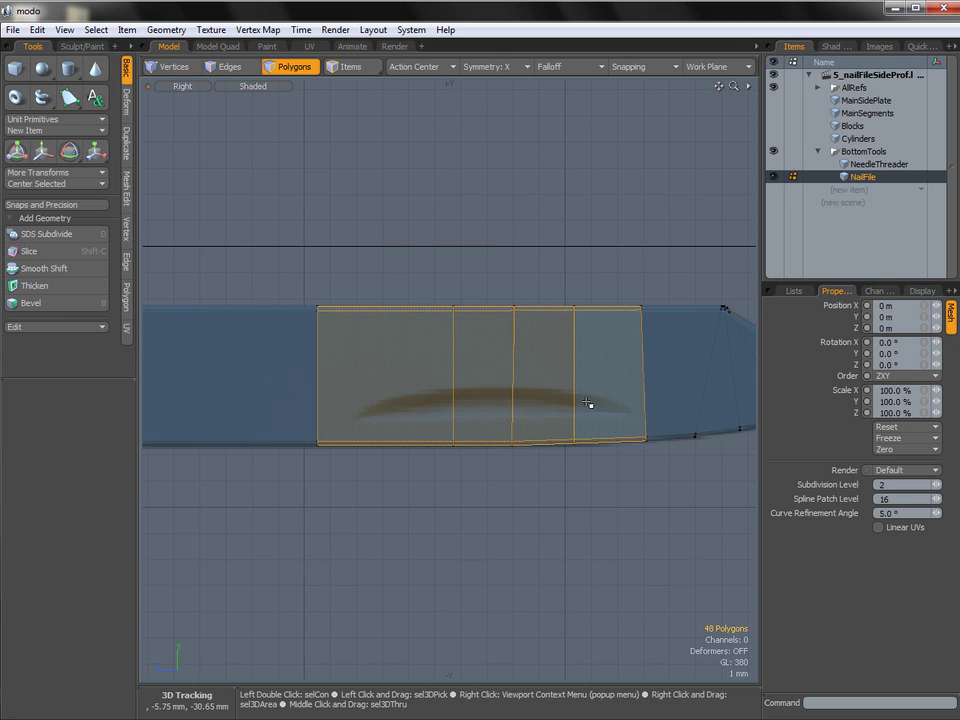
{"action": "left_click_drag", "start_coordinate": [611, 414], "coordinate": [540, 407], "text": "ctrl+alt"}
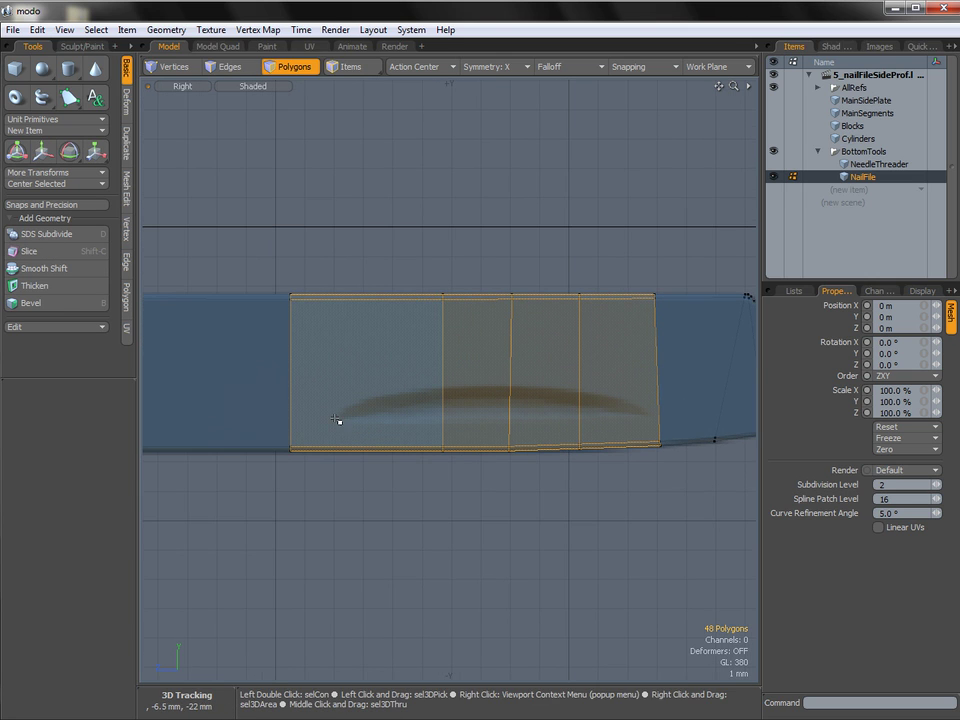
{"action": "left_click", "coordinate": [630, 510]}
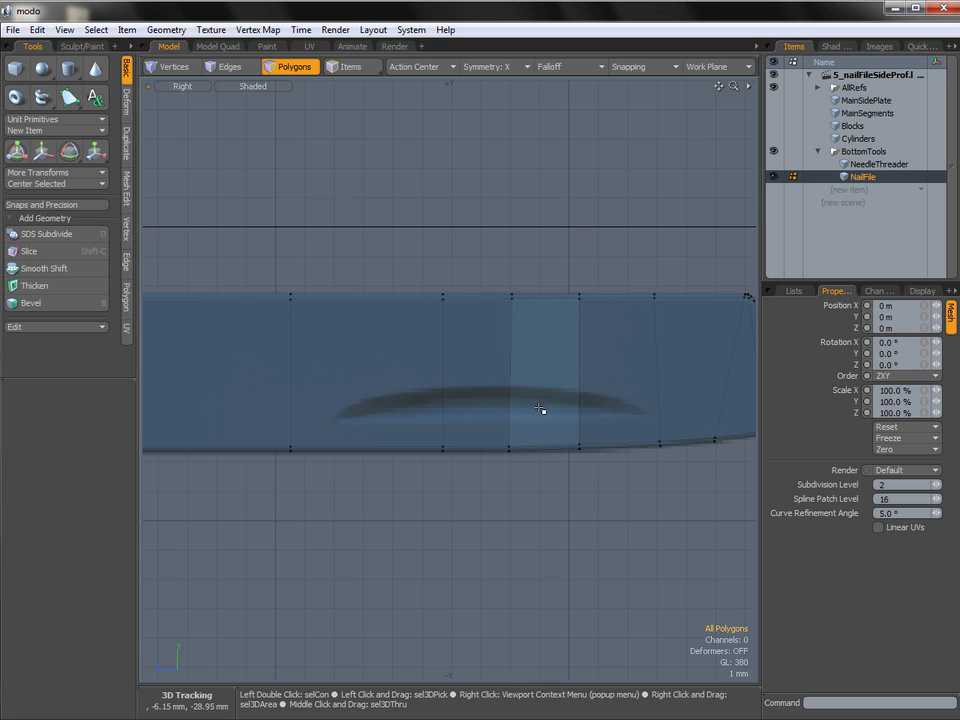
Select the four side-face polygons around the nail groove with their mirrored counterparts and delete them.
{"action": "mouse_move", "coordinate": [509, 431]}
{"action": "left_mouse_down", "text": "alt+shift"}
{"action": "mouse_move", "coordinate": [488, 420]}
{"action": "mouse_move", "coordinate": [513, 414]}
{"action": "mouse_move", "coordinate": [531, 392]}
{"action": "mouse_move", "coordinate": [606, 401]}
{"action": "mouse_move", "coordinate": [621, 658]}
{"action": "left_mouse_up", "text": "alt+shift"}
{"action": "left_click", "coordinate": [366, 388]}
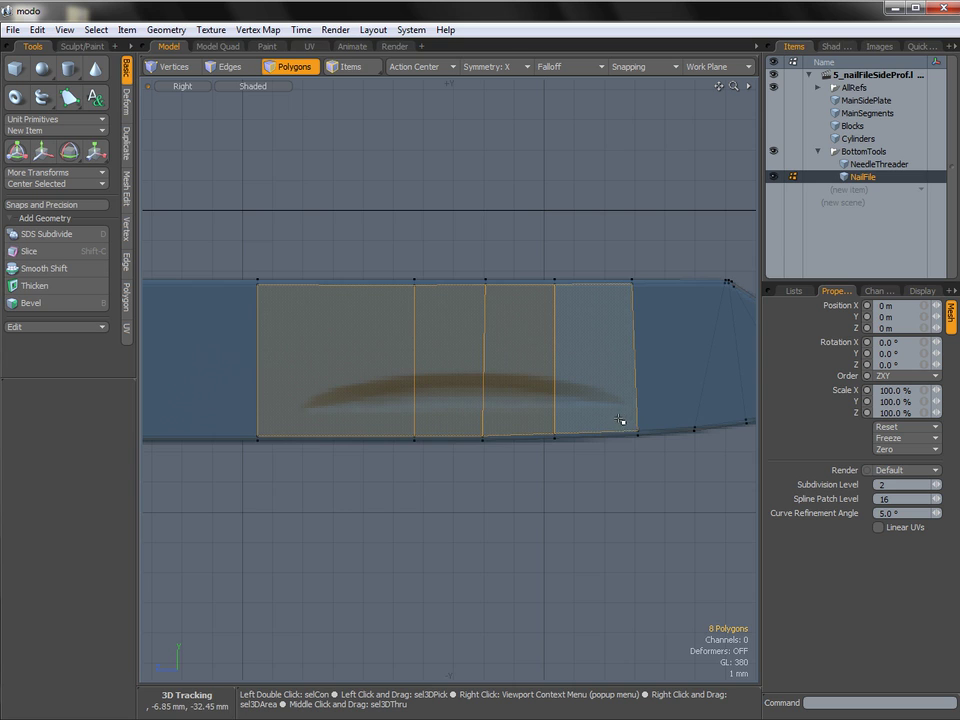
{"action": "key", "text": "Delete"}
Start a Pen polygon at the groove's end on the blunt-end side, placing points along its upper arc to the middle.
{"action": "mouse_move", "coordinate": [561, 393]}
{"action": "left_mouse_down", "text": "ctrl+alt"}
{"action": "mouse_move", "coordinate": [581, 397]}
{"action": "mouse_move", "coordinate": [557, 377]}
{"action": "left_mouse_up", "text": "ctrl+alt"}
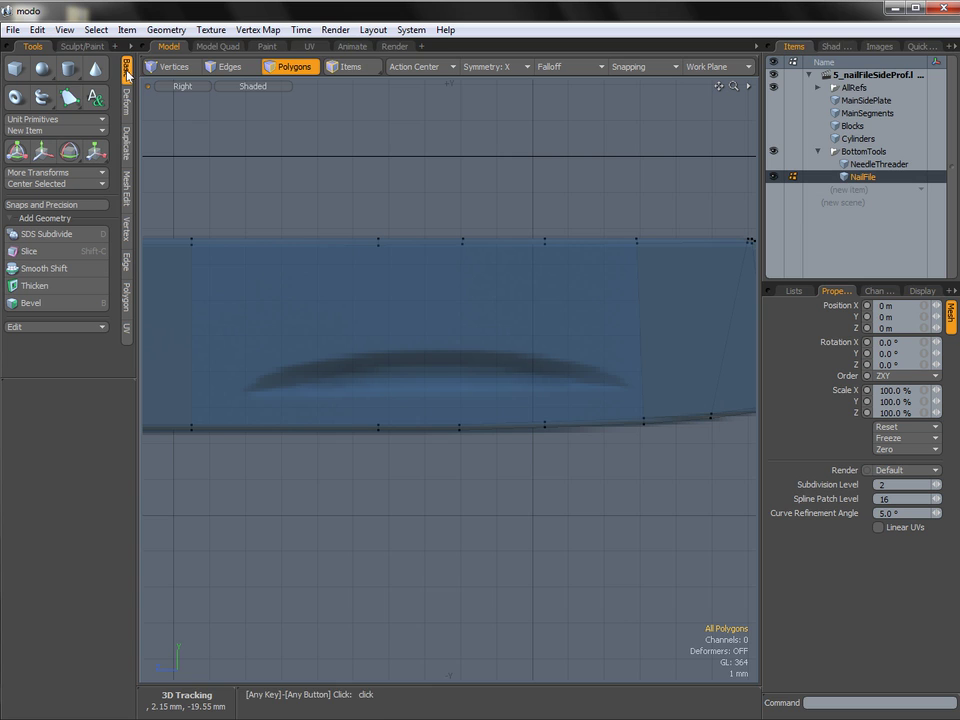
{"action": "left_click", "coordinate": [69, 96]}
{"action": "left_click_drag", "start_coordinate": [327, 355], "coordinate": [300, 339], "text": "alt+shift"}
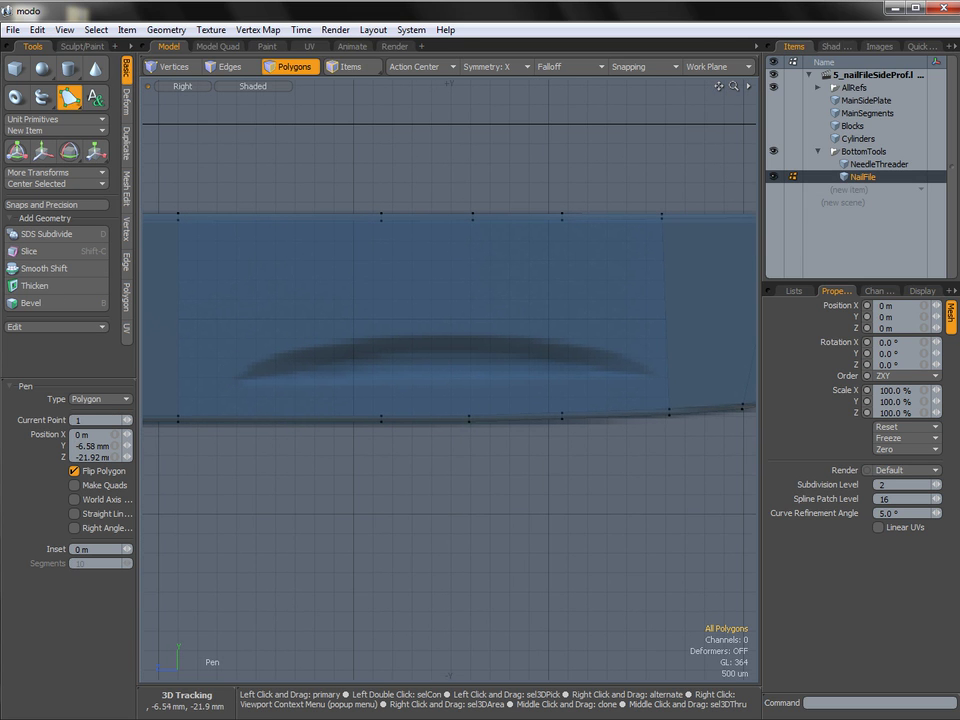
{"action": "left_click", "coordinate": [233, 379]}
{"action": "left_click", "coordinate": [353, 338]}
{"action": "left_click", "coordinate": [442, 333]}
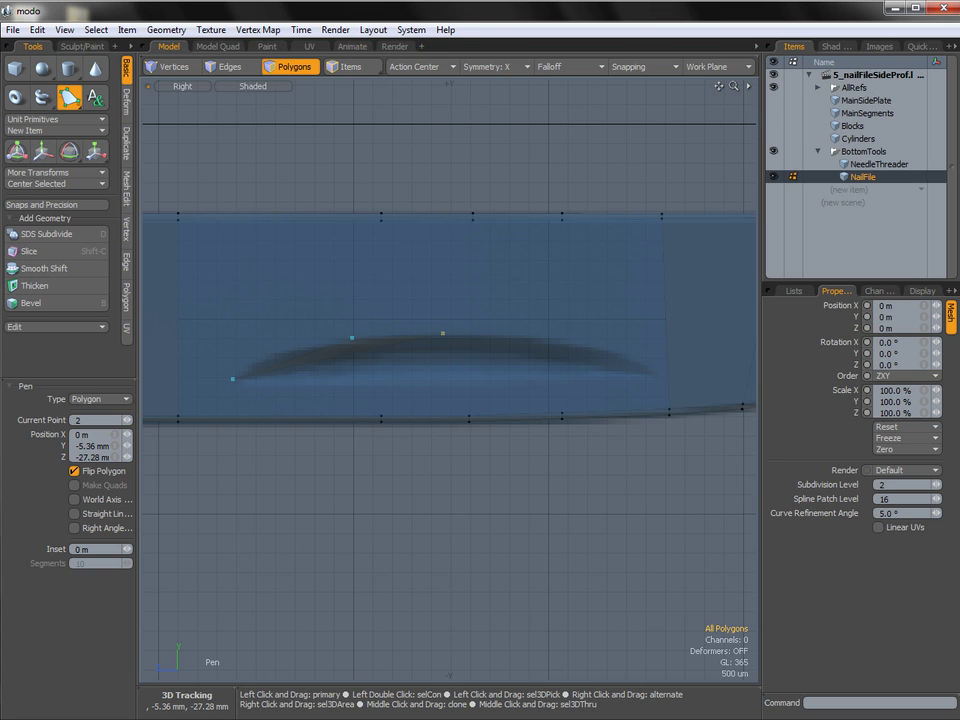
{"action": "left_click_drag", "start_coordinate": [352, 338], "coordinate": [332, 343]}
{"action": "left_click", "coordinate": [443, 333]}
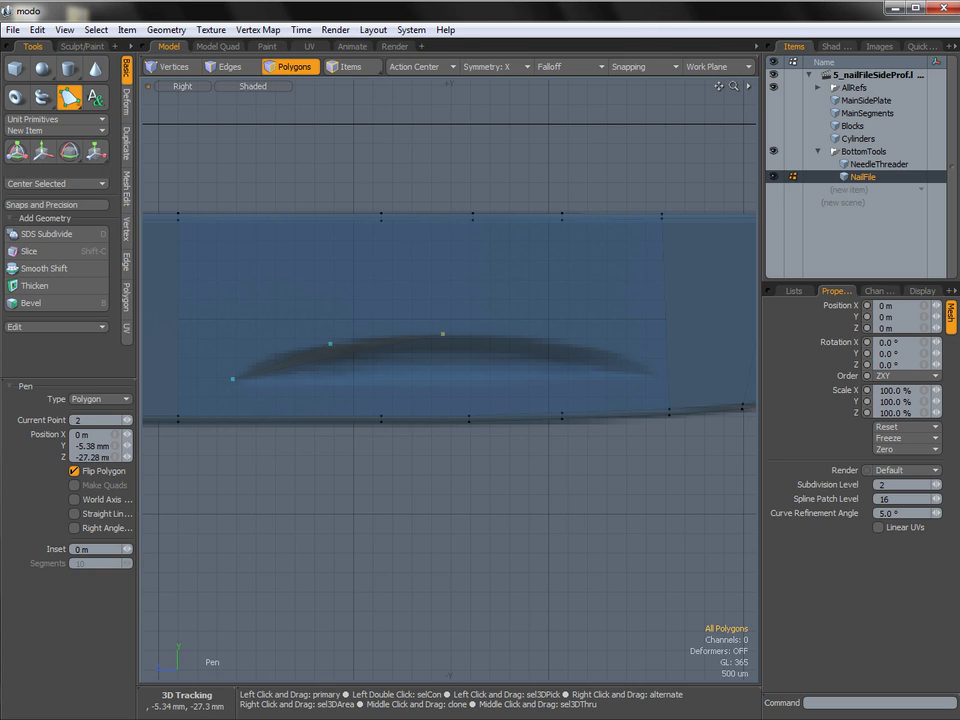
Continue the Pen polygon along the arc to the groove's tip-side end, and fine-tune its upper points to match the reference.
{"action": "left_click_drag", "start_coordinate": [544, 338], "coordinate": [545, 339]}
{"action": "left_click", "coordinate": [655, 374]}
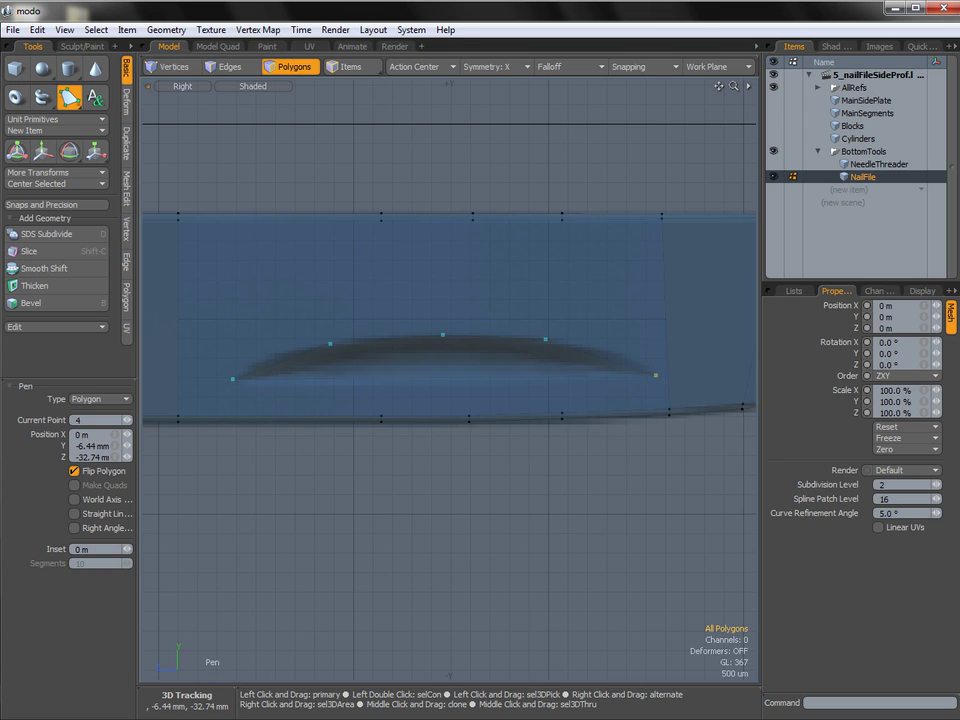
{"action": "left_click", "coordinate": [547, 342]}
{"action": "left_click_drag", "start_coordinate": [549, 343], "coordinate": [550, 340]}
{"action": "left_click_drag", "start_coordinate": [441, 337], "coordinate": [440, 333]}
{"action": "key", "text": "space"}
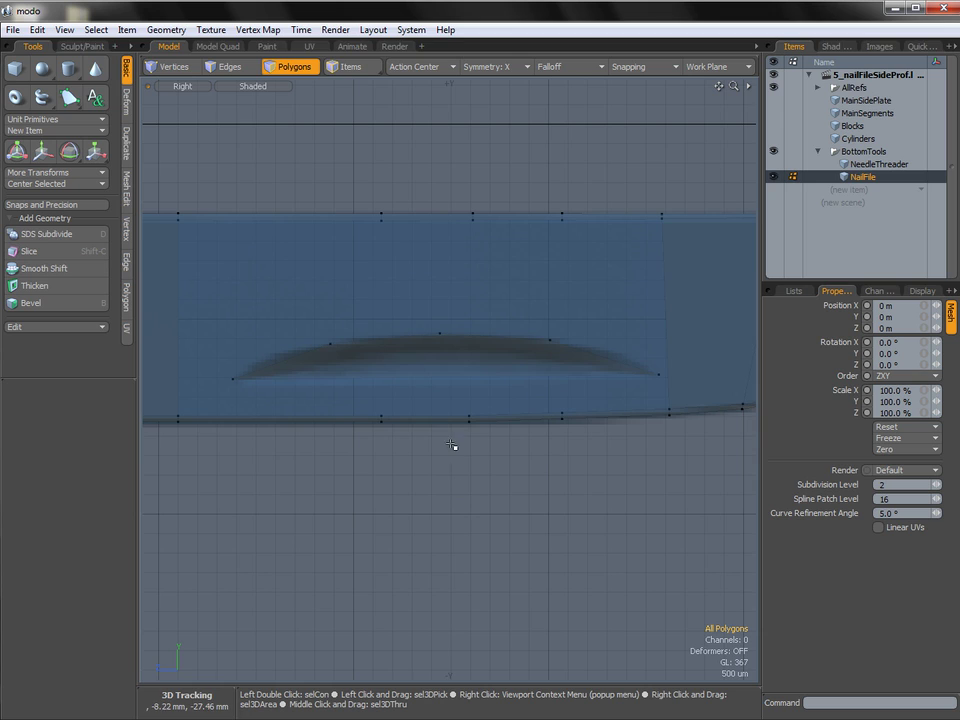
Preview the groove polygon with subdivision smoothing, select it to examine its shape, and return to the unsmoothed mesh.
{"action": "key", "text": "Tab"}
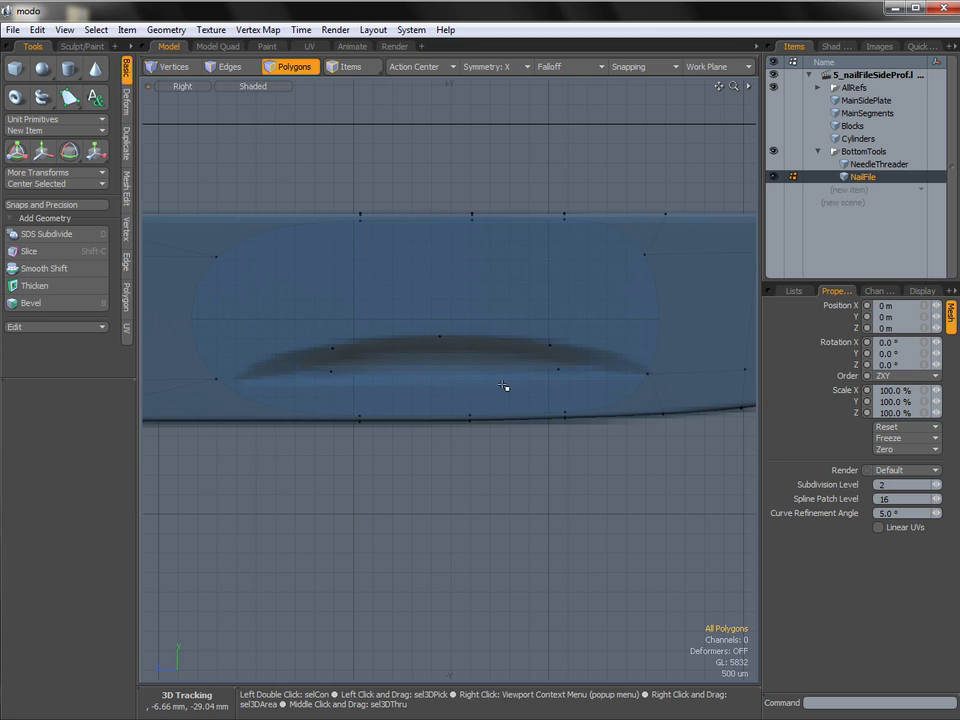
{"action": "left_click", "coordinate": [413, 371]}
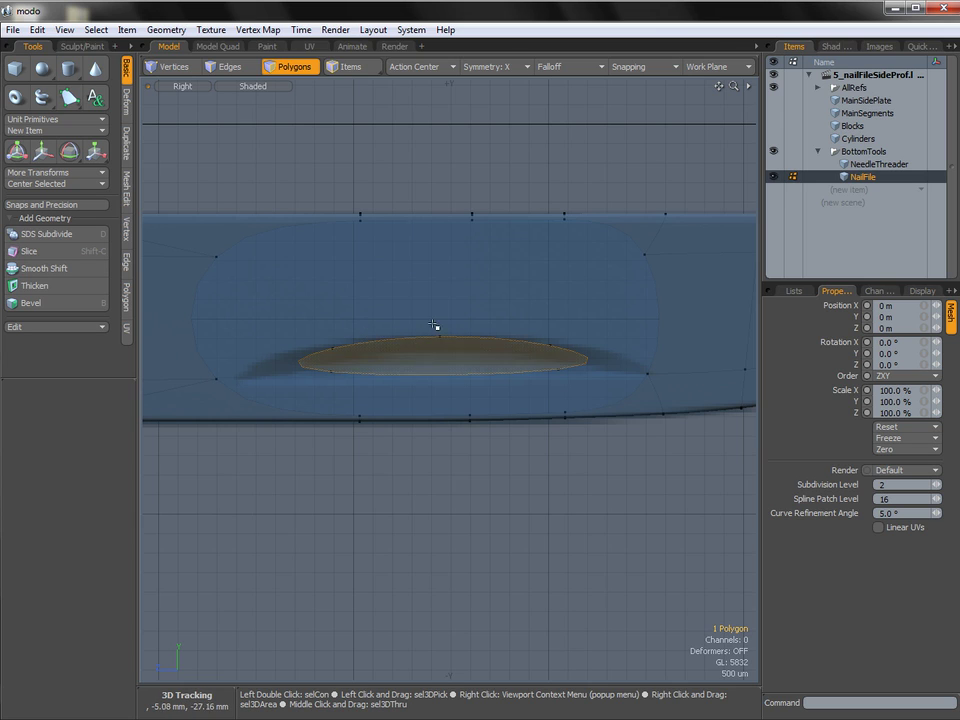
{"action": "left_click", "coordinate": [395, 461]}
{"action": "key", "text": "Tab"}
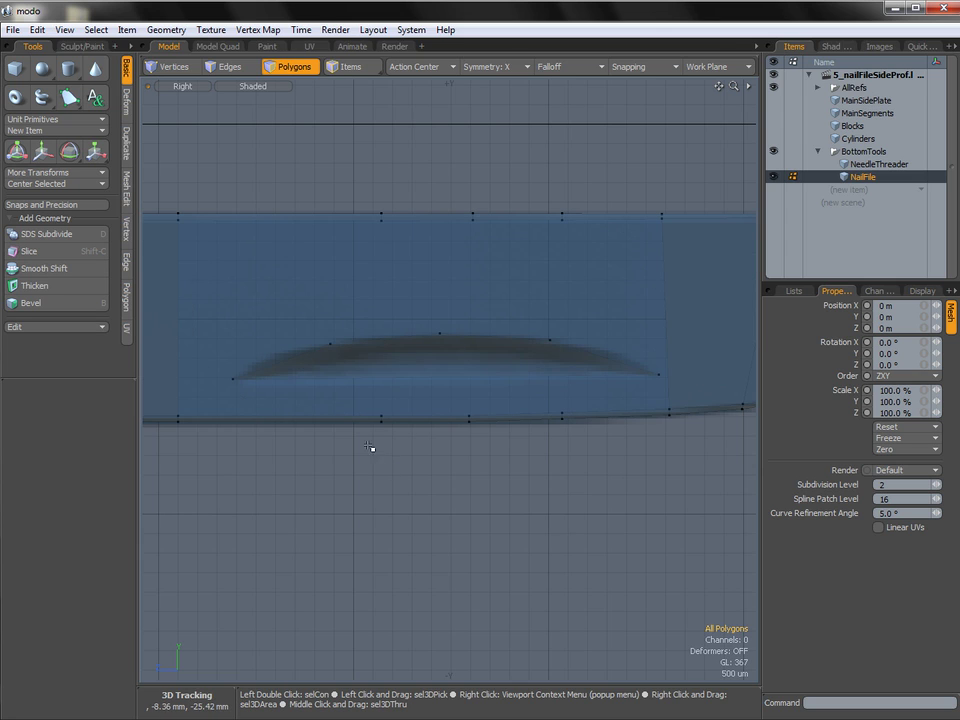
Edge Slice the groove polygon lengthwise between points on its upper arc close to each pointed end.
{"action": "mouse_move", "coordinate": [322, 361]}
{"action": "left_mouse_down", "text": "alt+shift"}
{"action": "mouse_move", "coordinate": [402, 346]}
{"action": "mouse_move", "coordinate": [317, 353]}
{"action": "left_mouse_up", "text": "alt+shift"}
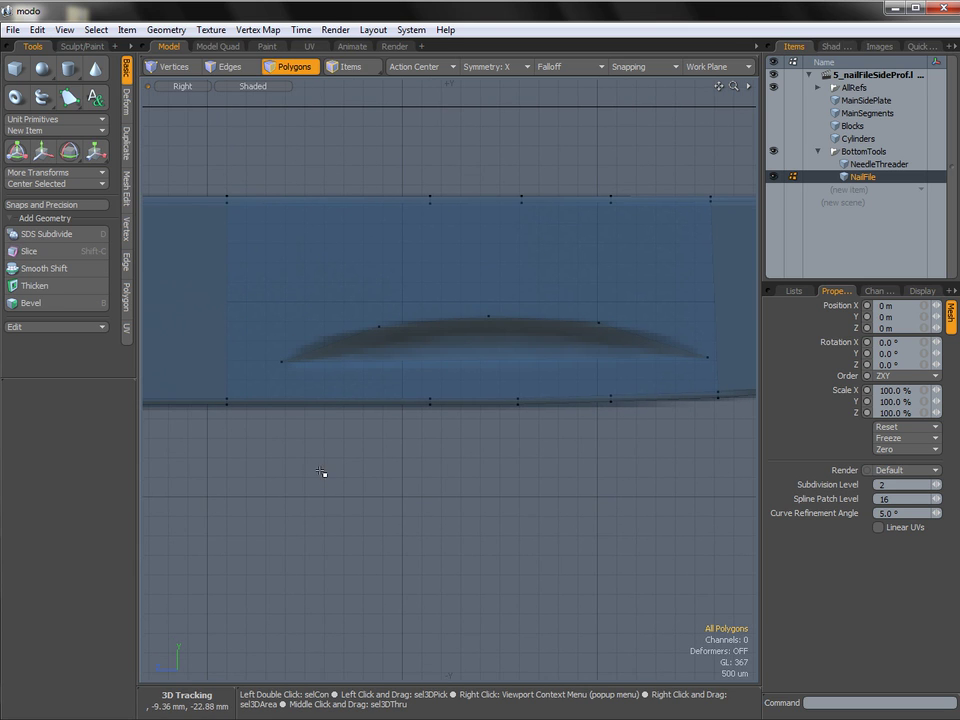
{"action": "left_click_drag", "start_coordinate": [278, 359], "coordinate": [317, 362], "text": "ctrl+alt"}
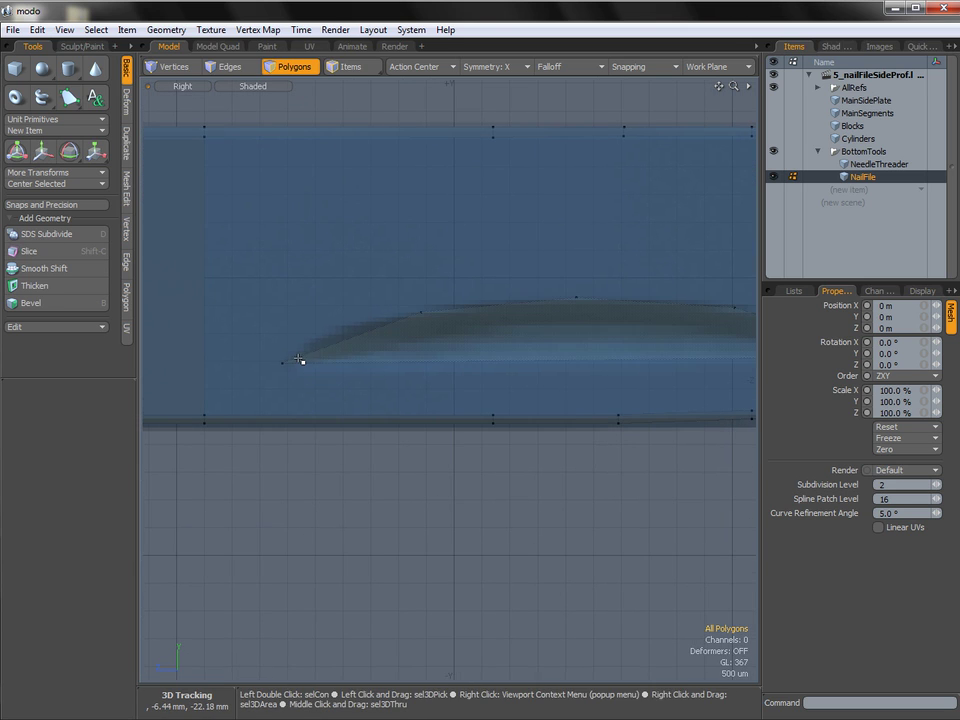
{"action": "key", "text": "c"}
{"action": "left_click", "coordinate": [298, 356]}
{"action": "left_click_drag", "start_coordinate": [593, 370], "coordinate": [307, 351], "text": "alt+shift"}
{"action": "left_click", "coordinate": [589, 333]}
{"action": "left_click_drag", "start_coordinate": [573, 344], "coordinate": [592, 323], "text": "ctrl+alt"}
{"action": "key", "text": "space"}
Move the sliced vertices near both pointed groove ends about 100 um up and 40 um outward, matching the reference arc.
{"action": "left_click", "coordinate": [590, 330]}
{"action": "key", "text": "w"}
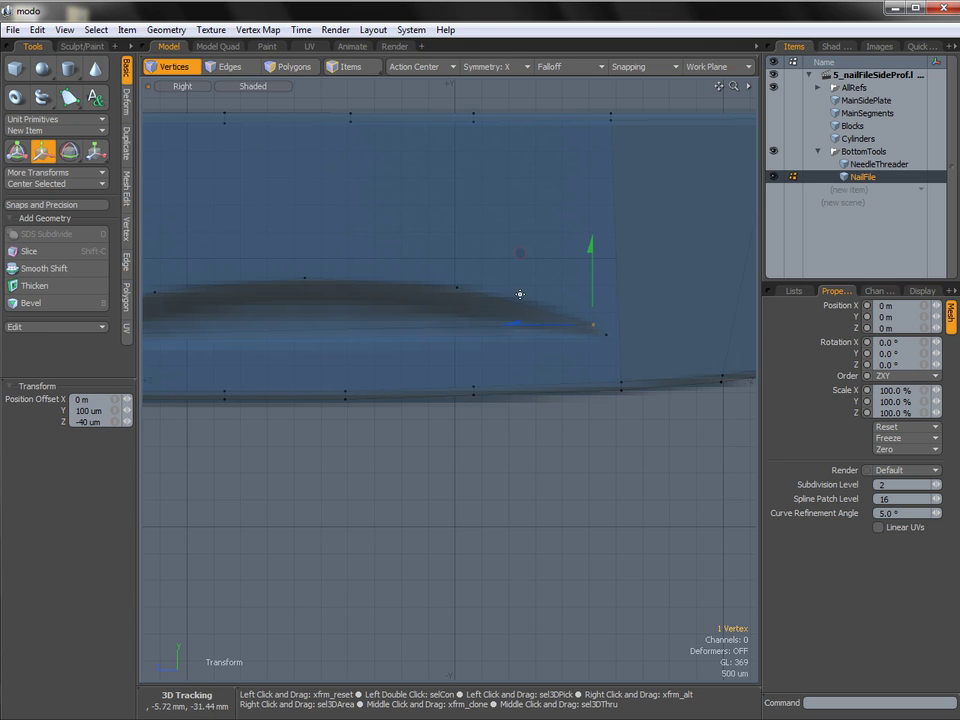
{"action": "left_click_drag", "start_coordinate": [399, 302], "coordinate": [685, 322], "text": "alt+shift"}
{"action": "left_click_drag", "start_coordinate": [336, 336], "coordinate": [343, 336], "text": "ctrl+alt"}
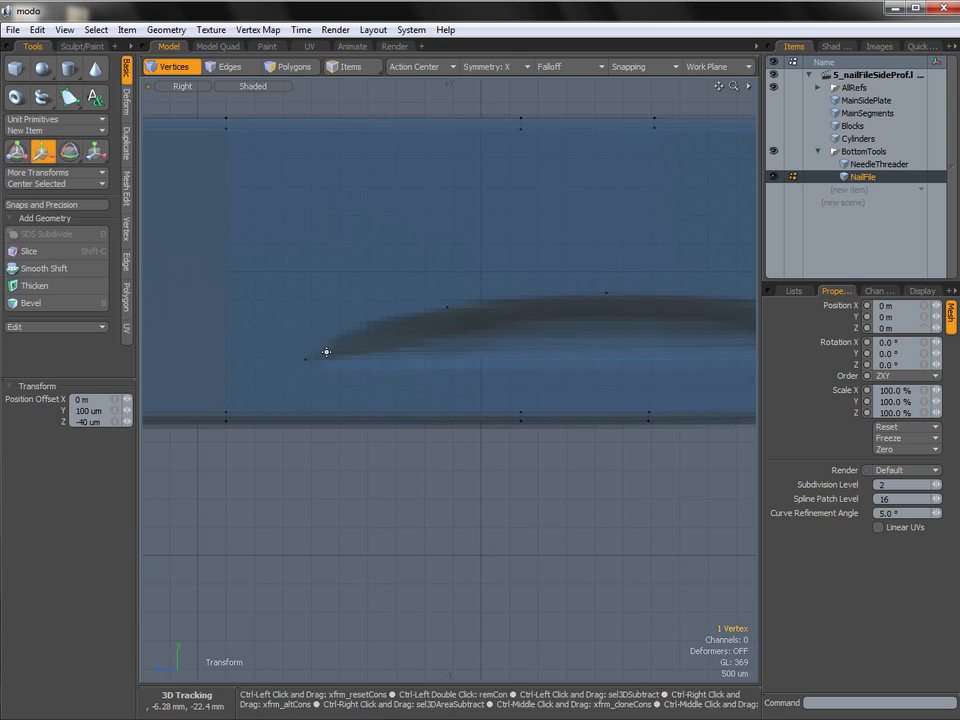
{"action": "key", "text": "space"}
{"action": "key", "text": "w"}
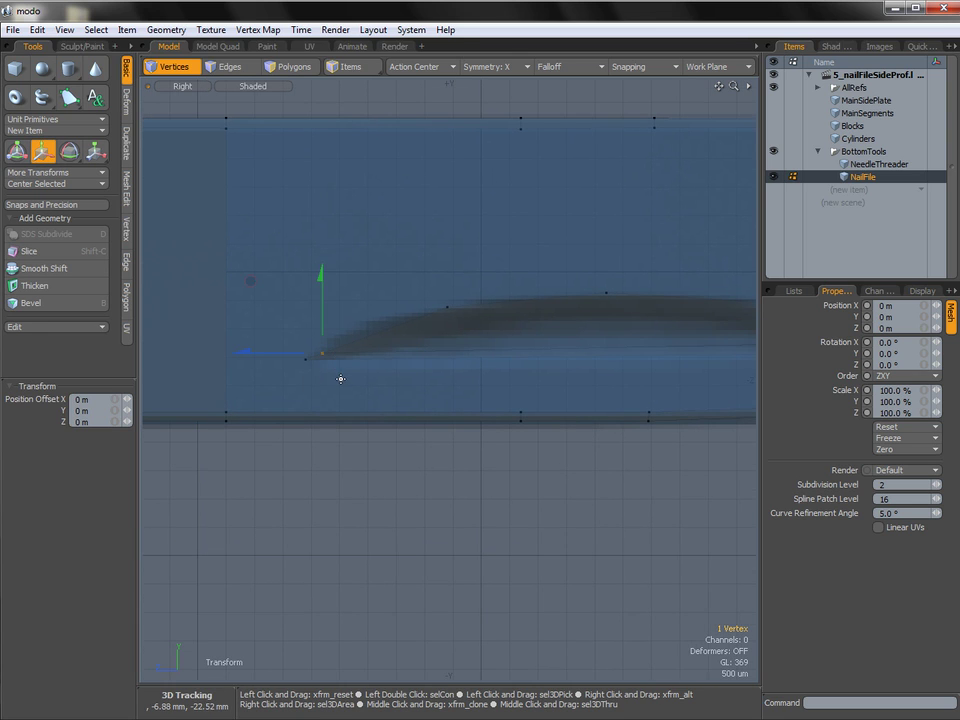
{"action": "left_click_drag", "start_coordinate": [316, 364], "coordinate": [314, 358]}
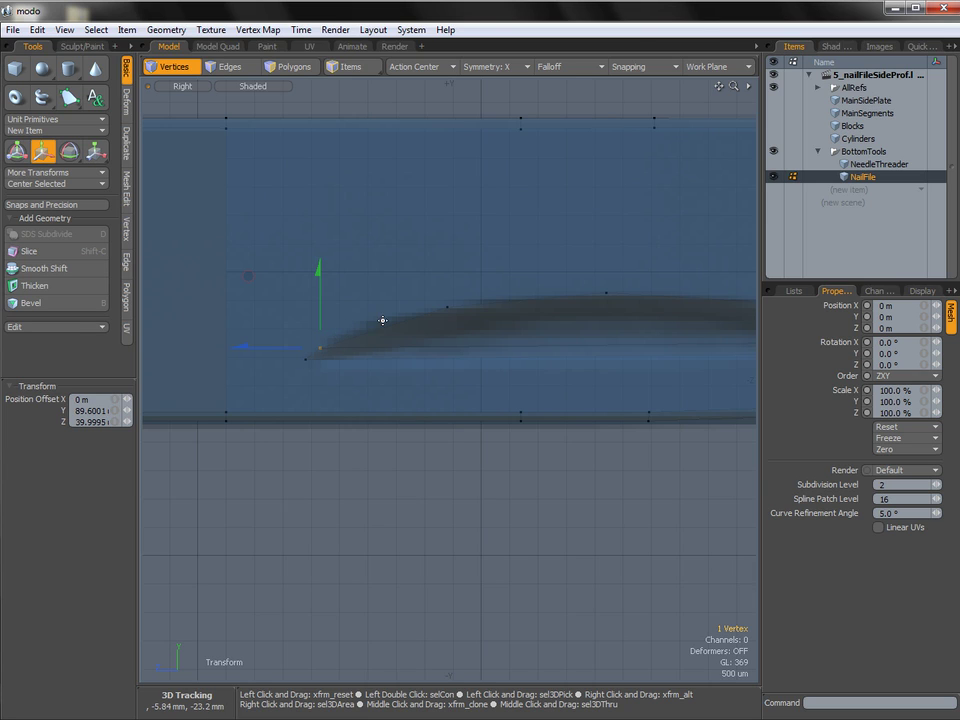
{"action": "key", "text": "space"}
{"action": "left_click", "coordinate": [321, 356]}
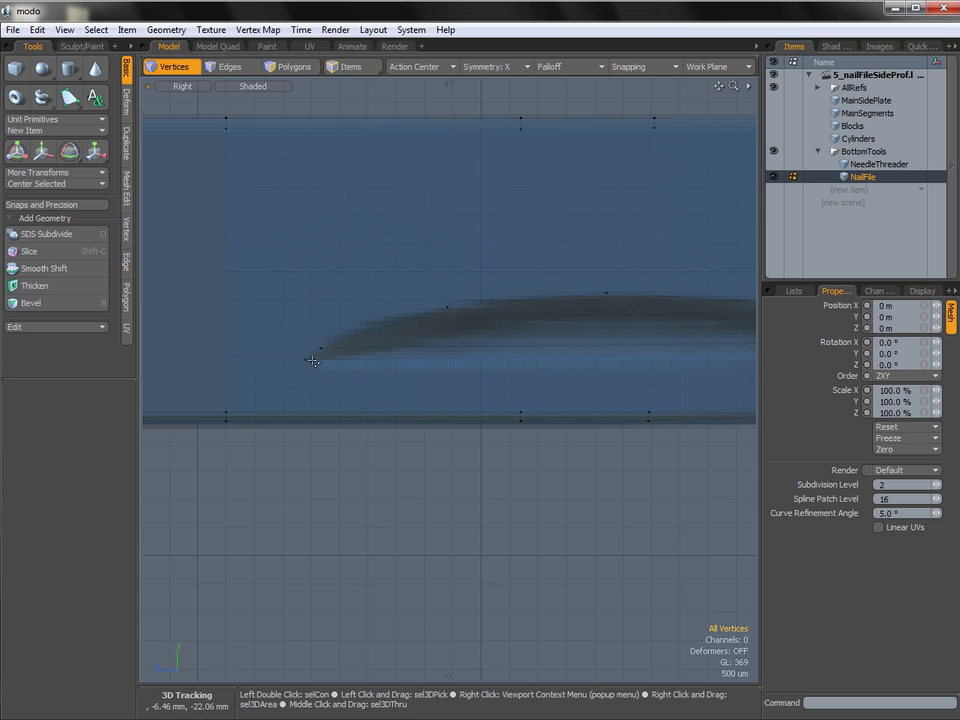
Check the adjusted groove ends with subdivision smoothing, and return to the unsmoothed mesh.
{"action": "left_click_drag", "start_coordinate": [319, 367], "coordinate": [268, 359], "text": "alt+shift"}
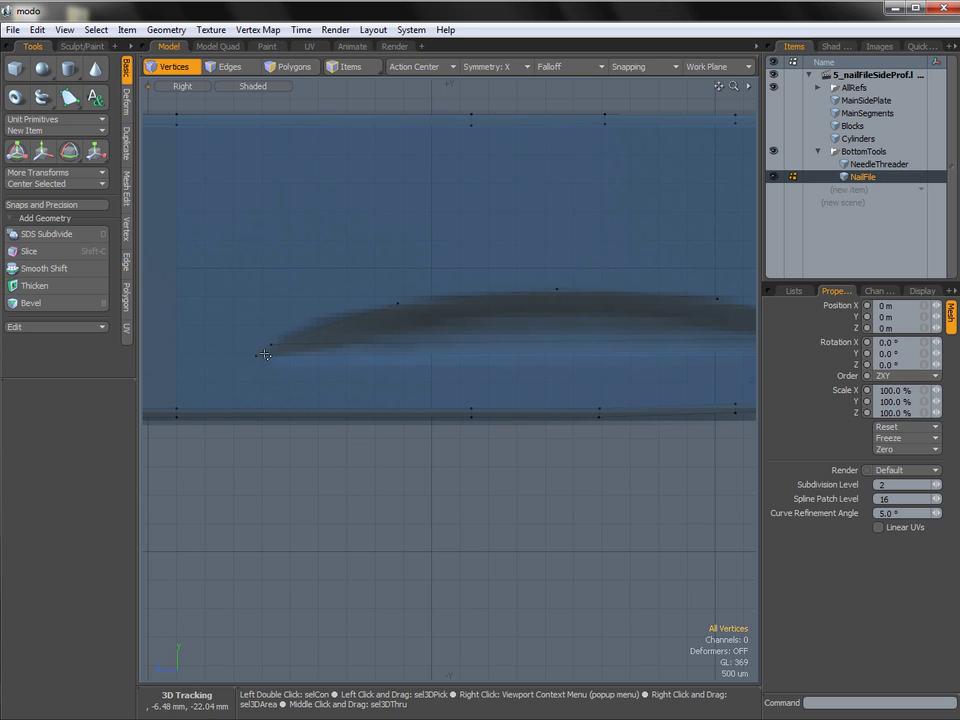
{"action": "key", "text": "Tab"}
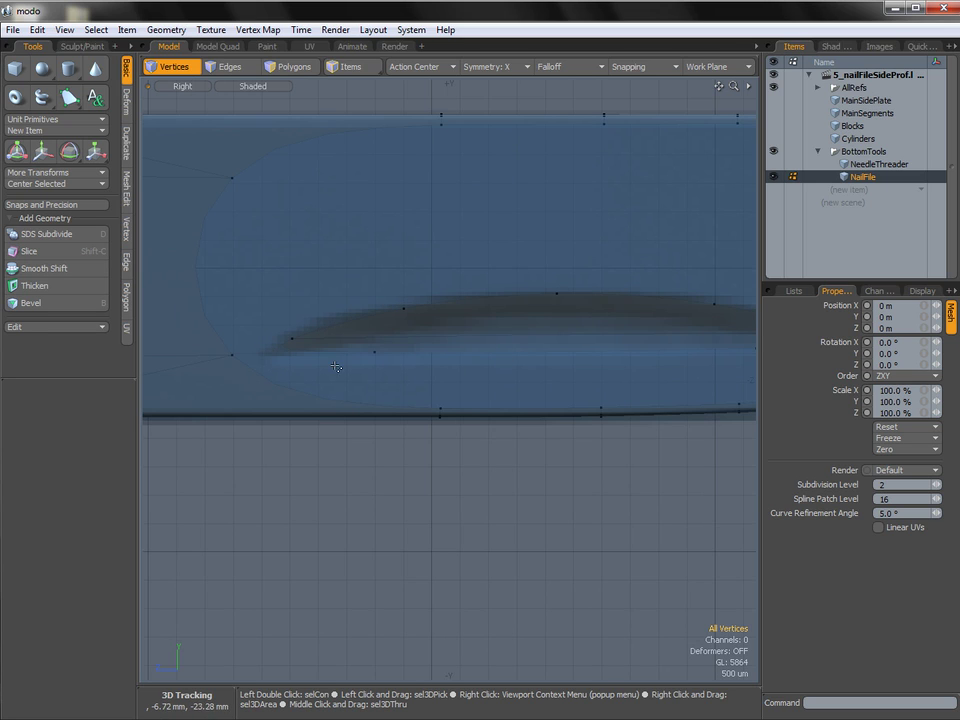
{"action": "key", "text": "Tab"}
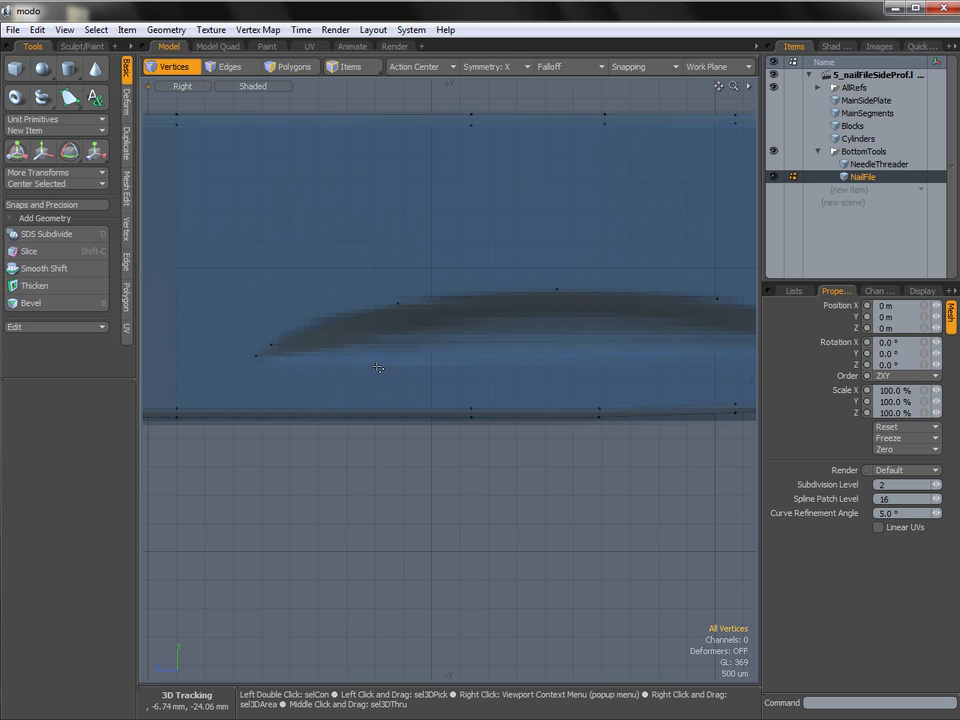
Edge Slice the groove's lower strip crosswise close to each pointed end, at 4.5% on the blunt side and 95% on the tip side.
{"action": "key", "text": "c"}
{"action": "left_click", "coordinate": [301, 343]}
{"action": "left_click_drag", "start_coordinate": [298, 344], "coordinate": [286, 353]}
{"action": "left_click_drag", "start_coordinate": [603, 375], "coordinate": [527, 326], "text": "alt+shift"}
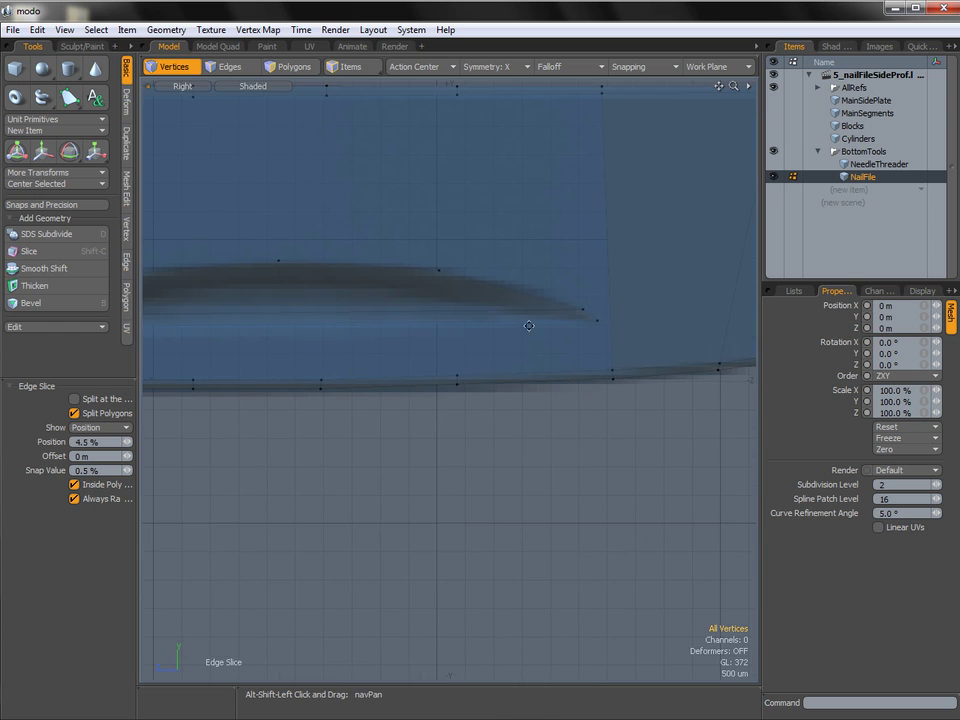
{"action": "left_click", "coordinate": [555, 313]}
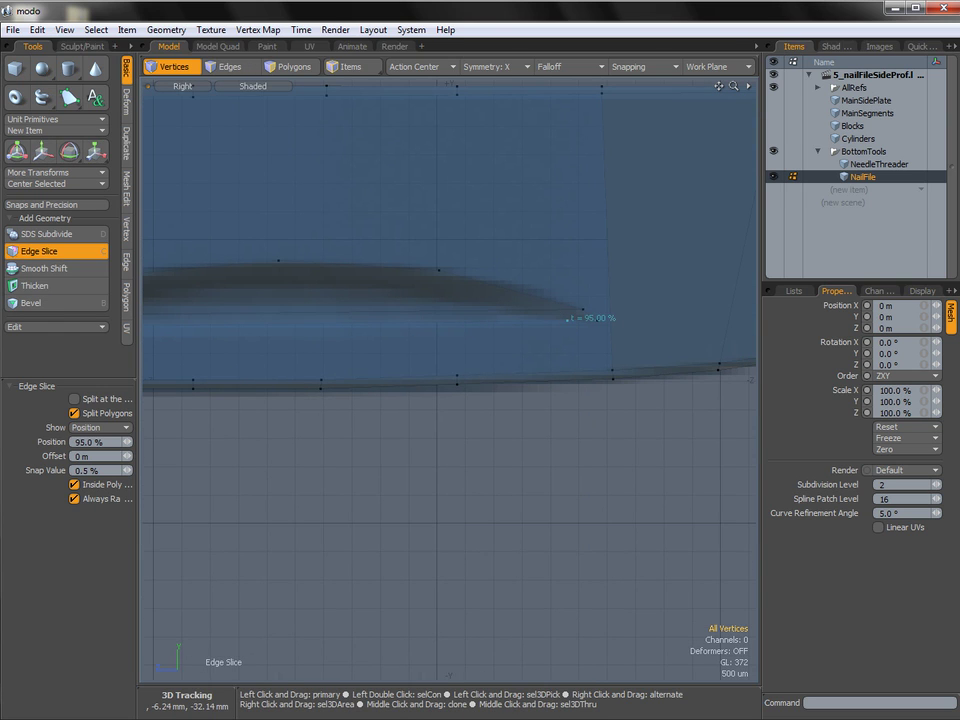
{"action": "key", "text": "space"}
Select the small end polygons to check them, and compare the smoothed groove with the reference at both ends.
{"action": "key", "text": "3"}
{"action": "left_click", "coordinate": [580, 315]}
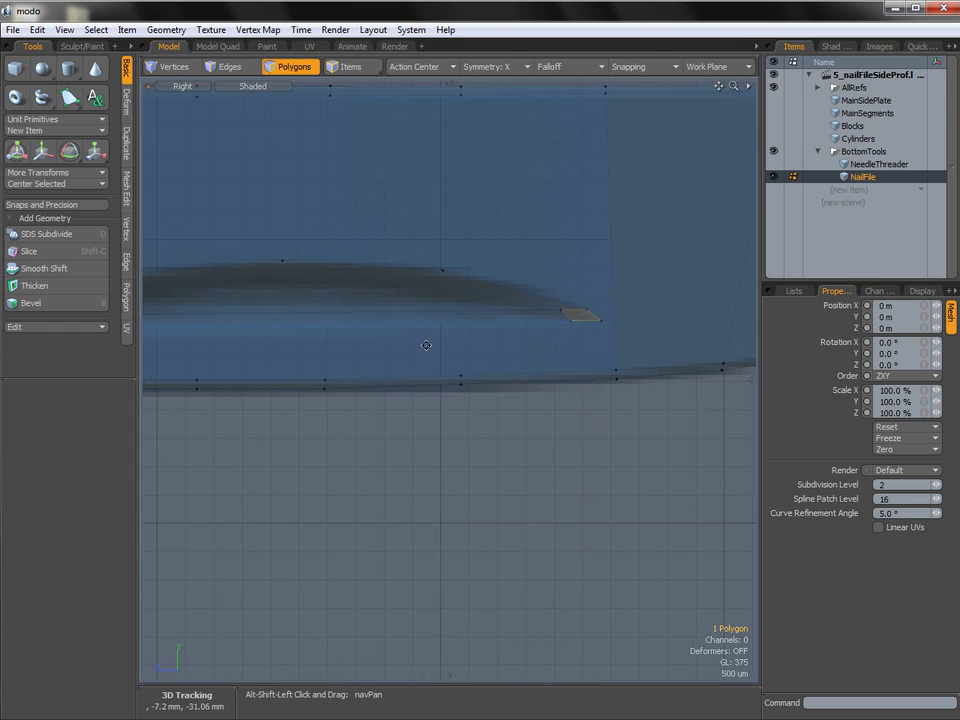
{"action": "left_click_drag", "start_coordinate": [426, 345], "coordinate": [343, 328], "text": "alt+shift"}
{"action": "left_click", "coordinate": [236, 328], "text": "shift"}
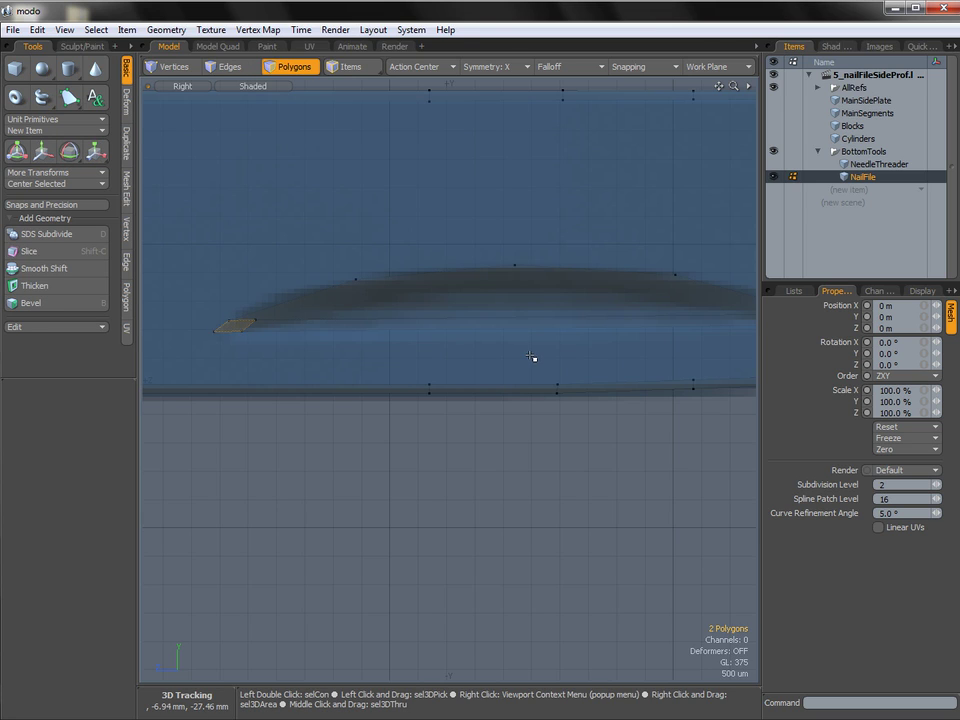
{"action": "key", "text": "u"}
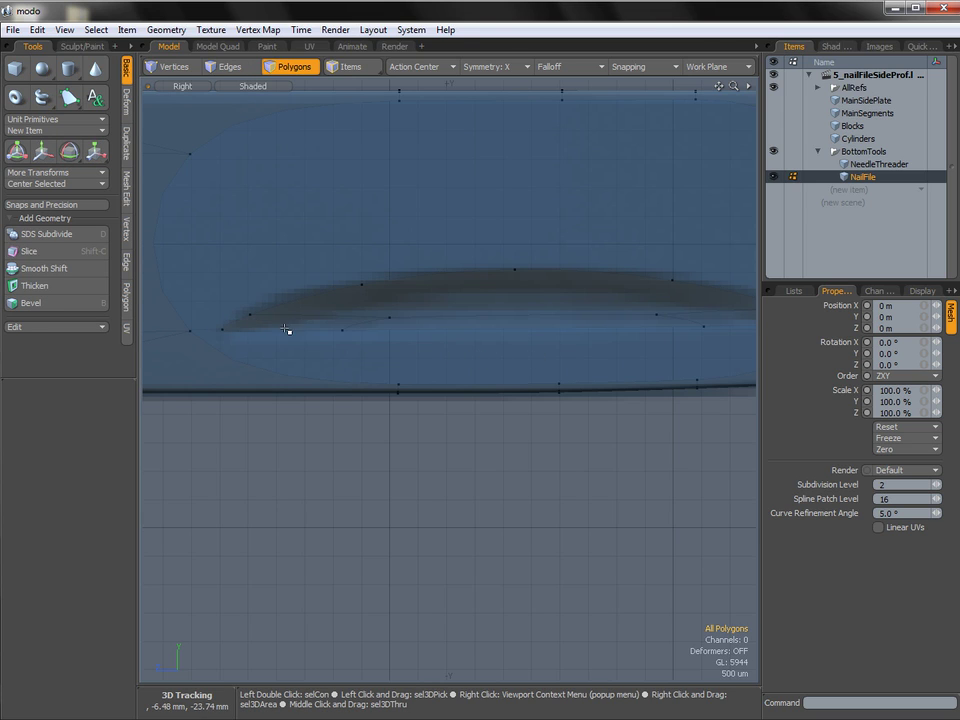
{"action": "left_click_drag", "start_coordinate": [624, 303], "coordinate": [503, 306], "text": "alt+shift"}
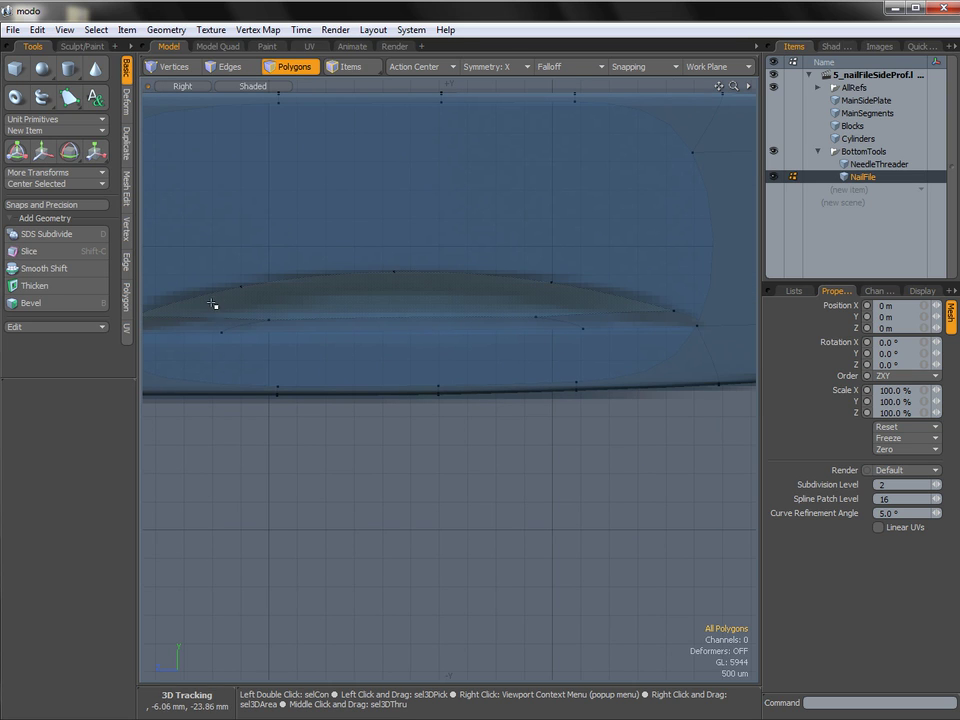
{"action": "left_click_drag", "start_coordinate": [375, 313], "coordinate": [495, 313], "text": "alt+shift"}
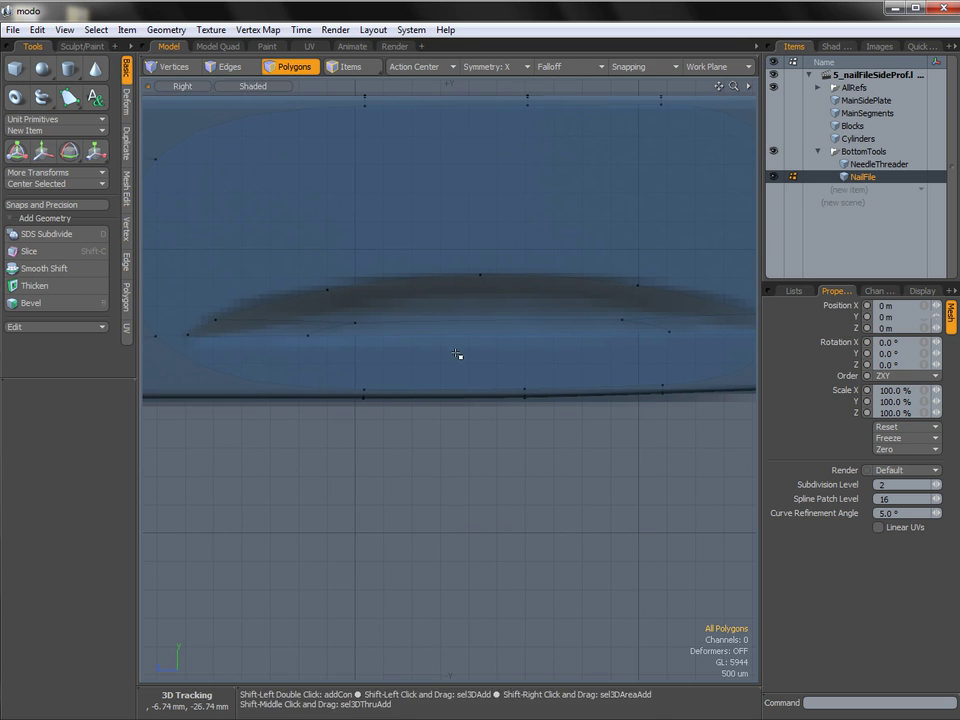
{"action": "key", "text": "Tab"}
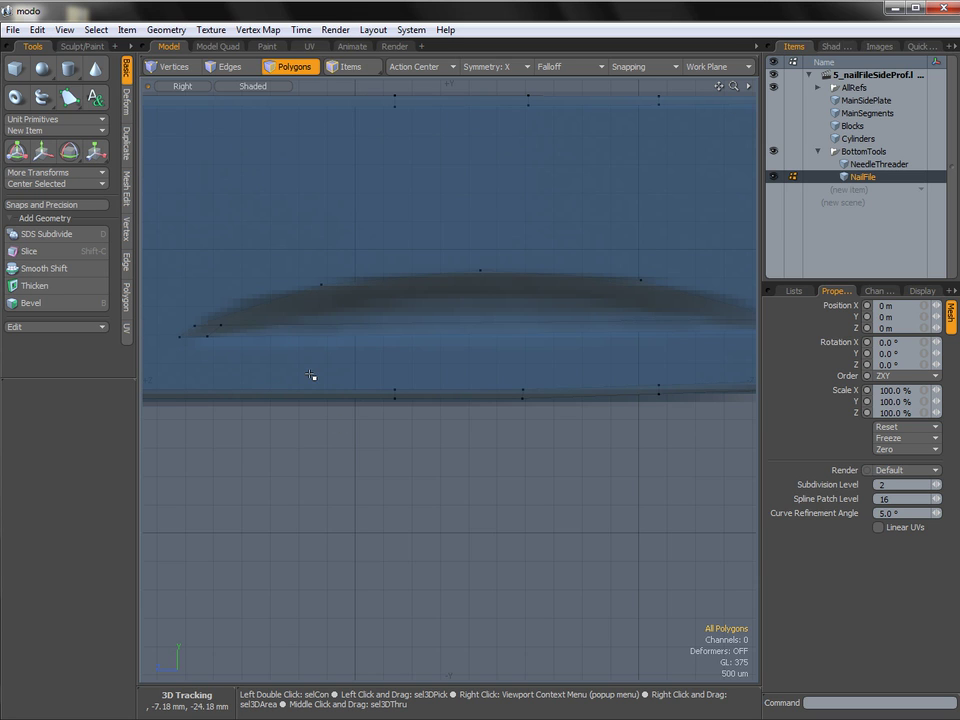
Edge Slice the groove vertically from the upper arc's middle point through the lengthwise cut to the lower edge.
{"action": "left_click_drag", "start_coordinate": [341, 279], "coordinate": [391, 269], "text": "alt+shift"}
{"action": "left_click_drag", "start_coordinate": [281, 296], "coordinate": [338, 306], "text": "alt+shift"}
{"action": "left_click_drag", "start_coordinate": [338, 306], "coordinate": [351, 306], "text": "ctrl+alt"}
{"action": "left_click_drag", "start_coordinate": [425, 300], "coordinate": [395, 302], "text": "alt+shift"}
{"action": "left_click_drag", "start_coordinate": [515, 295], "coordinate": [500, 294], "text": "alt+shift"}
{"action": "key", "text": "c"}
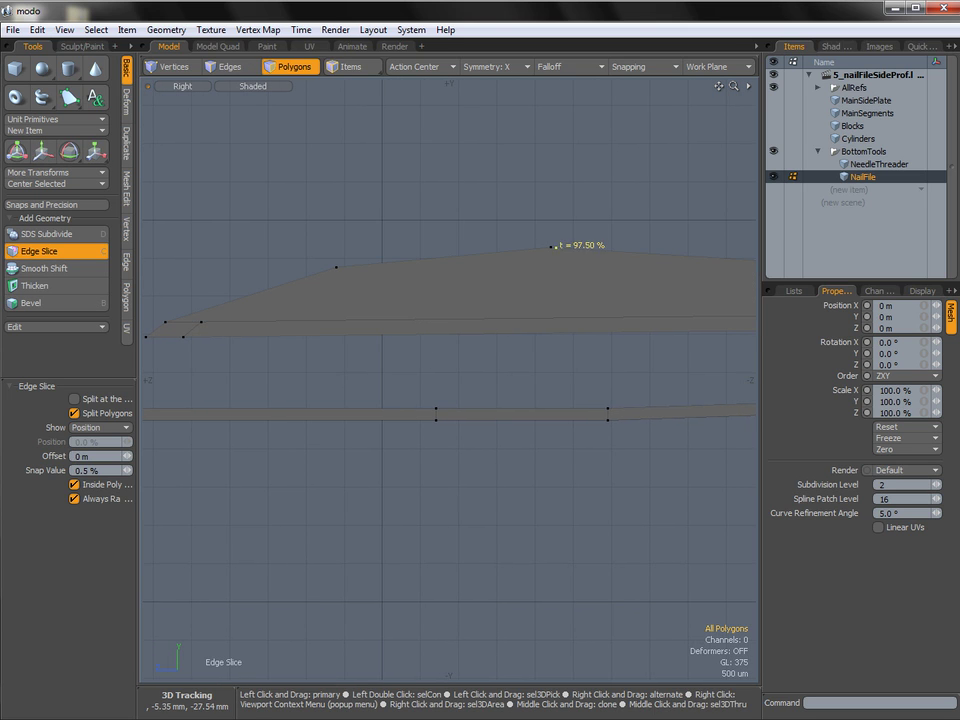
{"action": "left_click", "coordinate": [552, 246]}
{"action": "left_click", "coordinate": [551, 317]}
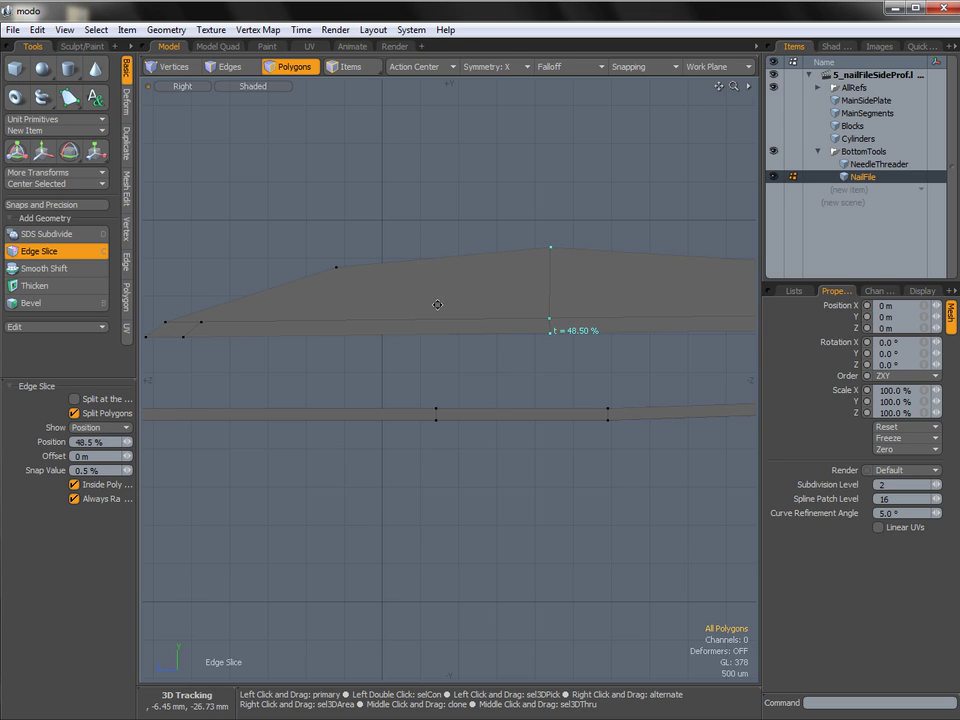
Edge Slice the groove vertically from the arc points on both sides of the middle down to its lower edge.
{"action": "left_click_drag", "start_coordinate": [437, 305], "coordinate": [485, 305], "text": "alt+shift"}
{"action": "left_click", "coordinate": [399, 265], "text": "shift"}
{"action": "left_click", "coordinate": [381, 320]}
{"action": "left_click_drag", "start_coordinate": [624, 313], "coordinate": [442, 314], "text": "alt+shift"}
{"action": "left_click", "coordinate": [633, 262], "text": "shift"}
{"action": "left_click", "coordinate": [633, 316]}
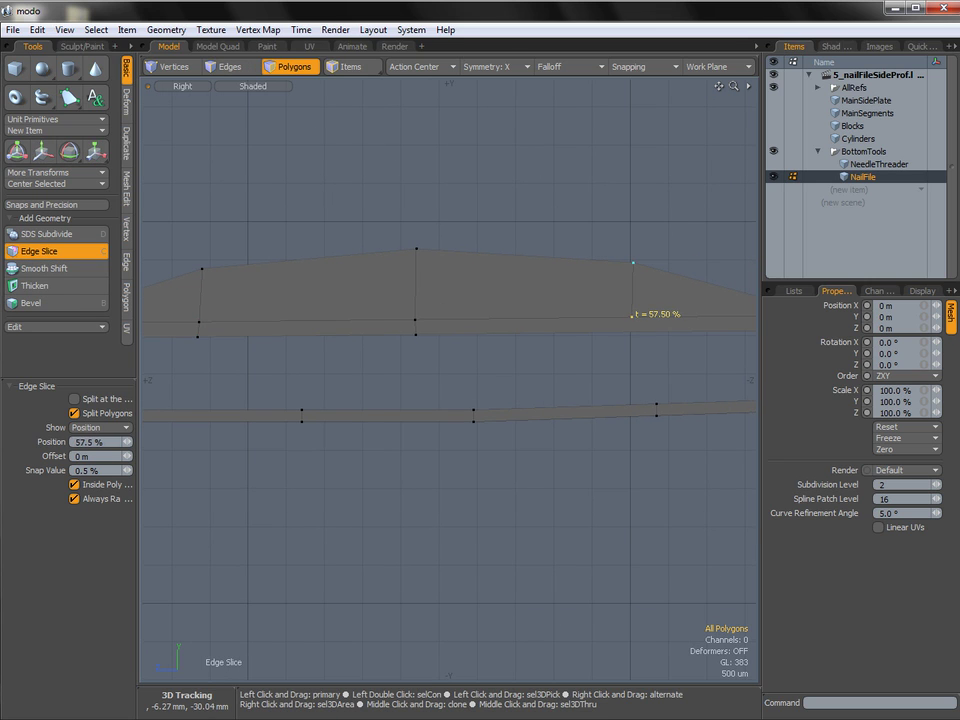
{"action": "left_click", "coordinate": [632, 331]}
{"action": "left_click_drag", "start_coordinate": [631, 310], "coordinate": [460, 309], "text": "alt+shift"}
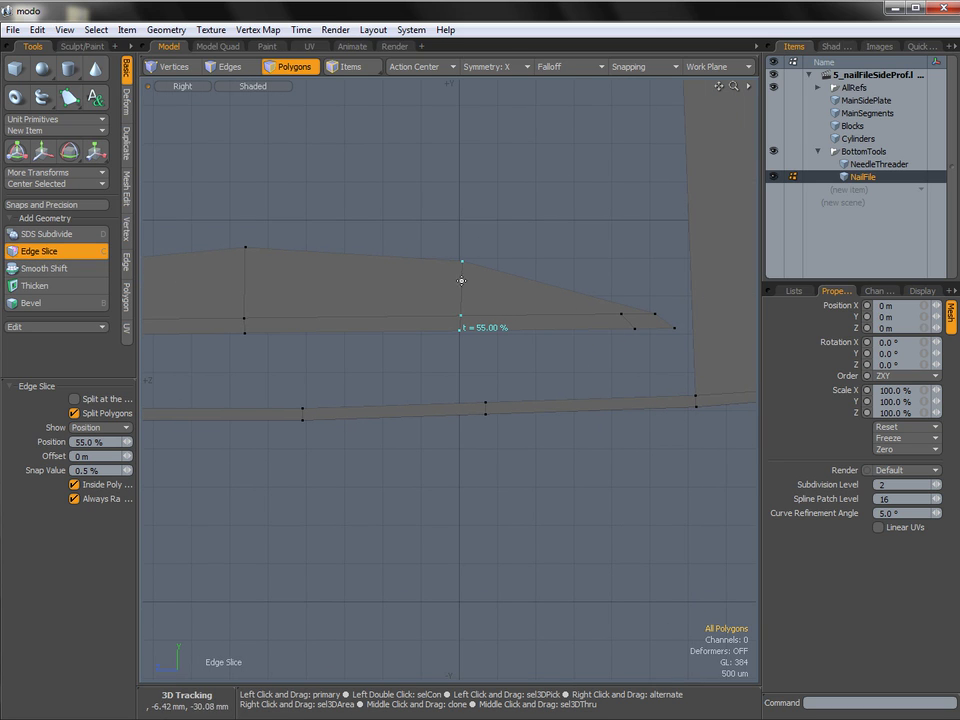
{"action": "key", "text": "space"}
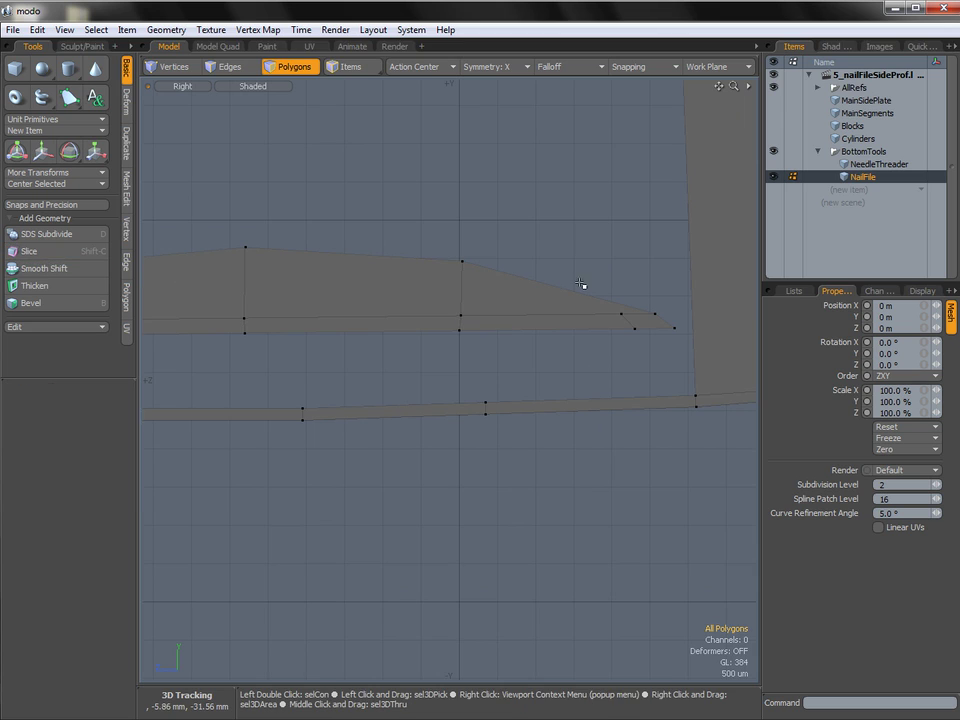
Examine the sliced groove's polygons with subdivision smoothing, comparing its outline with the reference along the full length.
{"action": "left_click", "coordinate": [485, 303]}
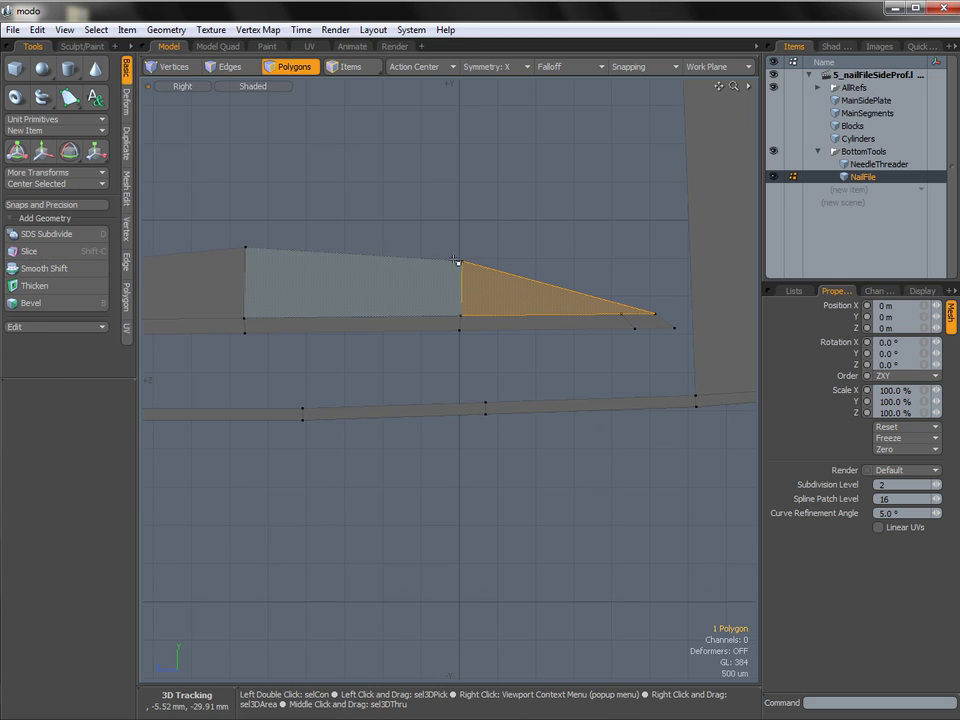
{"action": "left_click", "coordinate": [653, 347]}
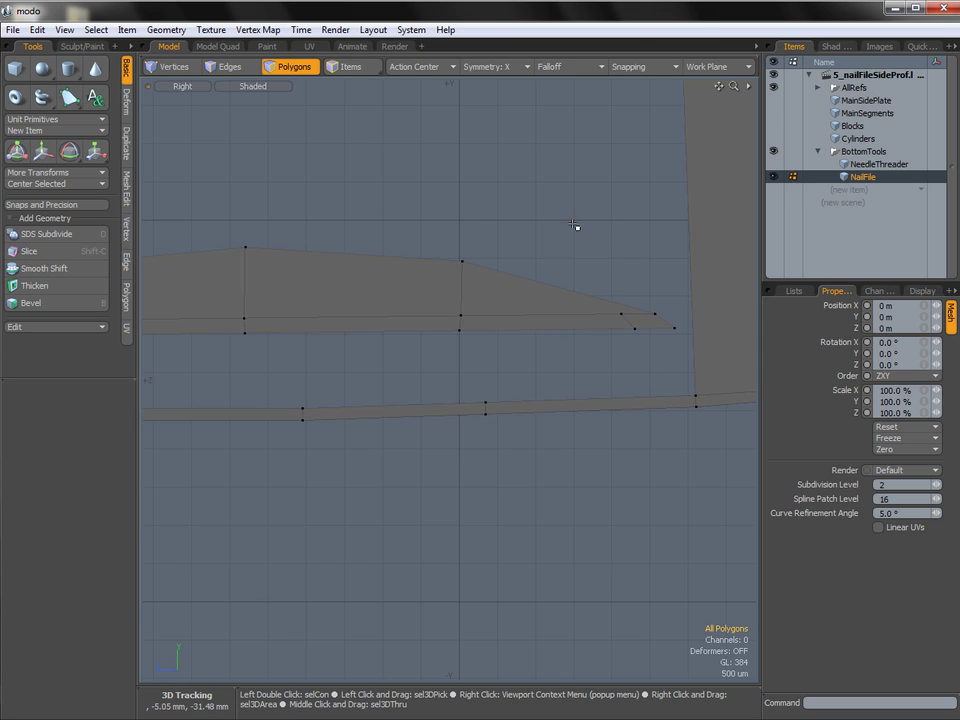
{"action": "key", "text": "Tab"}
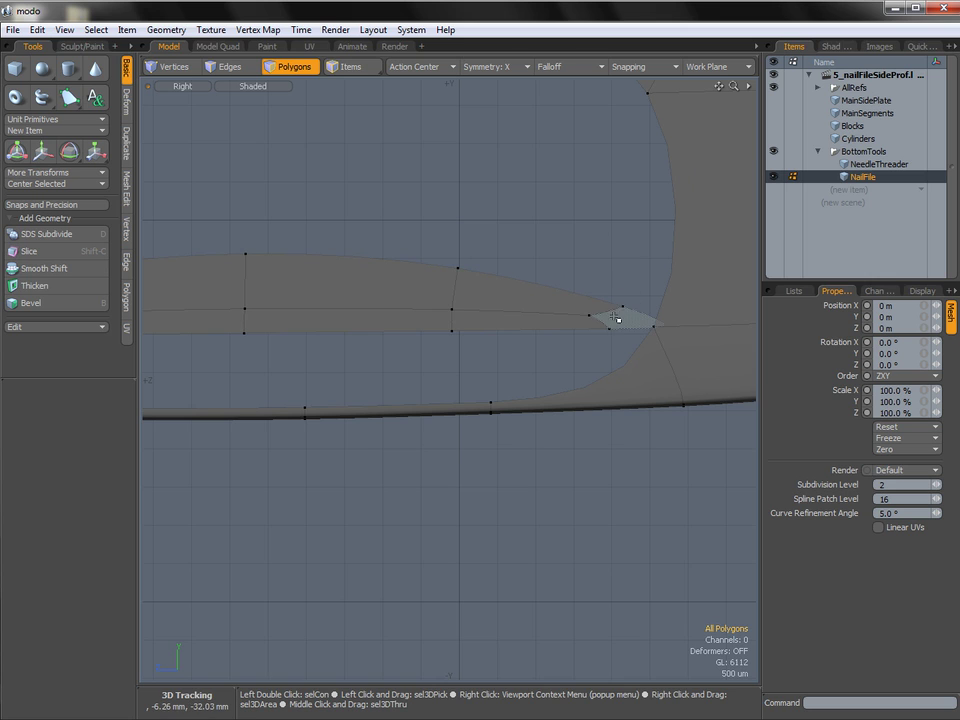
{"action": "double_click", "coordinate": [615, 321]}
{"action": "left_click_drag", "start_coordinate": [408, 304], "coordinate": [725, 284], "text": "alt+shift"}
{"action": "left_click_drag", "start_coordinate": [263, 308], "coordinate": [361, 310], "text": "alt+shift"}
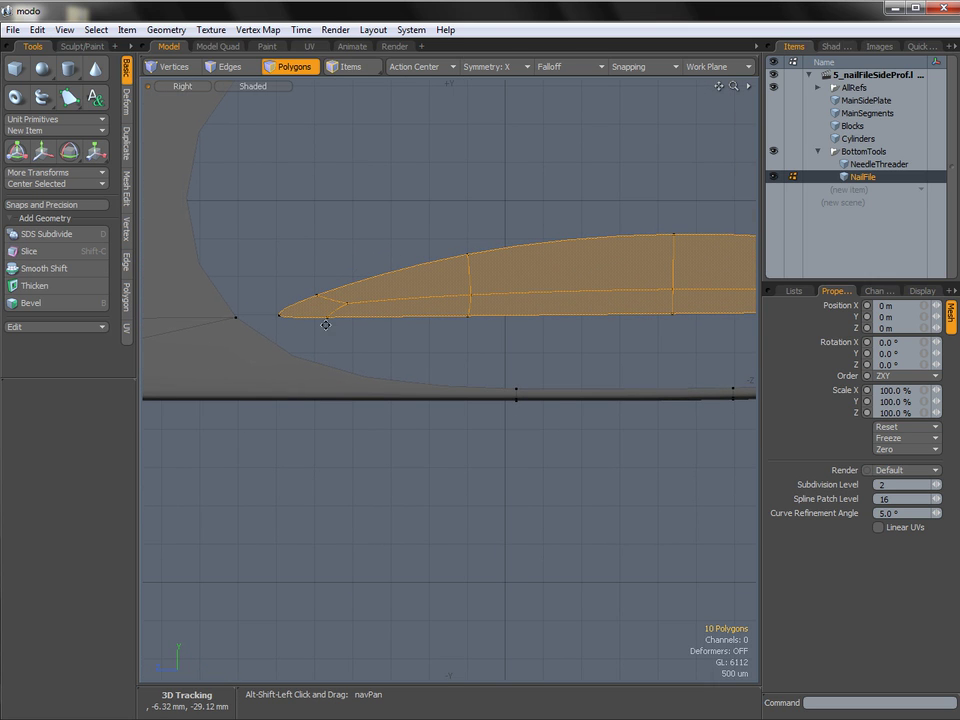
{"action": "left_click_drag", "start_coordinate": [560, 305], "coordinate": [474, 308], "text": "alt+shift"}
{"action": "scroll", "coordinate": [538, 302], "scroll_direction": "down", "scroll_amount": 1}
{"action": "left_click_drag", "start_coordinate": [544, 298], "coordinate": [513, 303], "text": "alt+shift"}
{"action": "left_click_drag", "start_coordinate": [446, 294], "coordinate": [353, 316], "text": "ctrl+alt"}
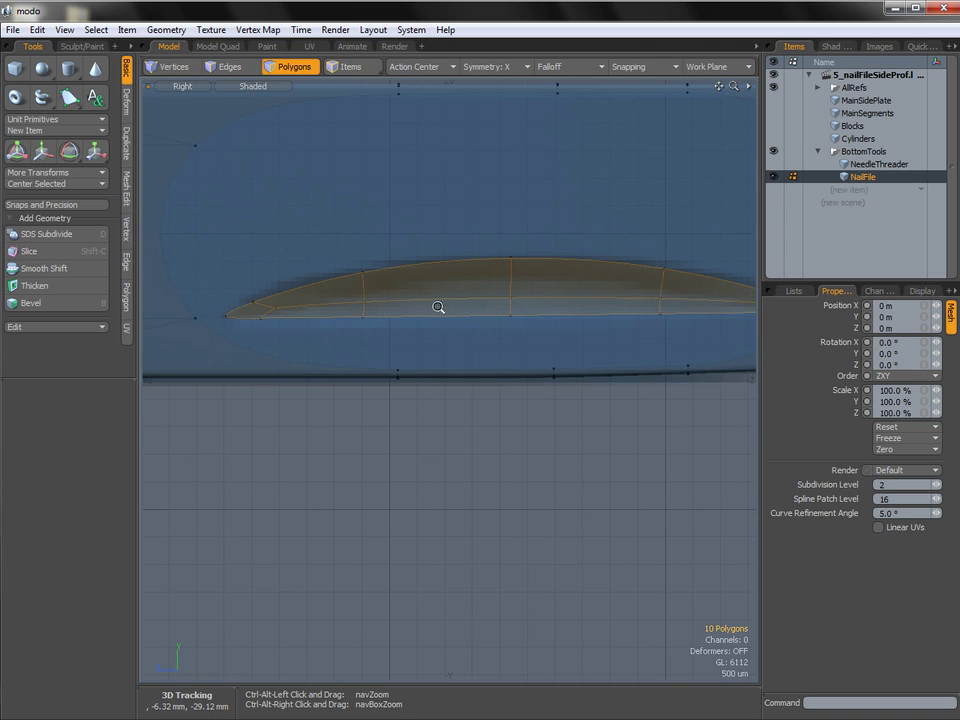
{"action": "left_click_drag", "start_coordinate": [438, 307], "coordinate": [408, 309], "text": "ctrl+alt"}
{"action": "left_click_drag", "start_coordinate": [575, 285], "coordinate": [543, 286], "text": "alt+shift"}
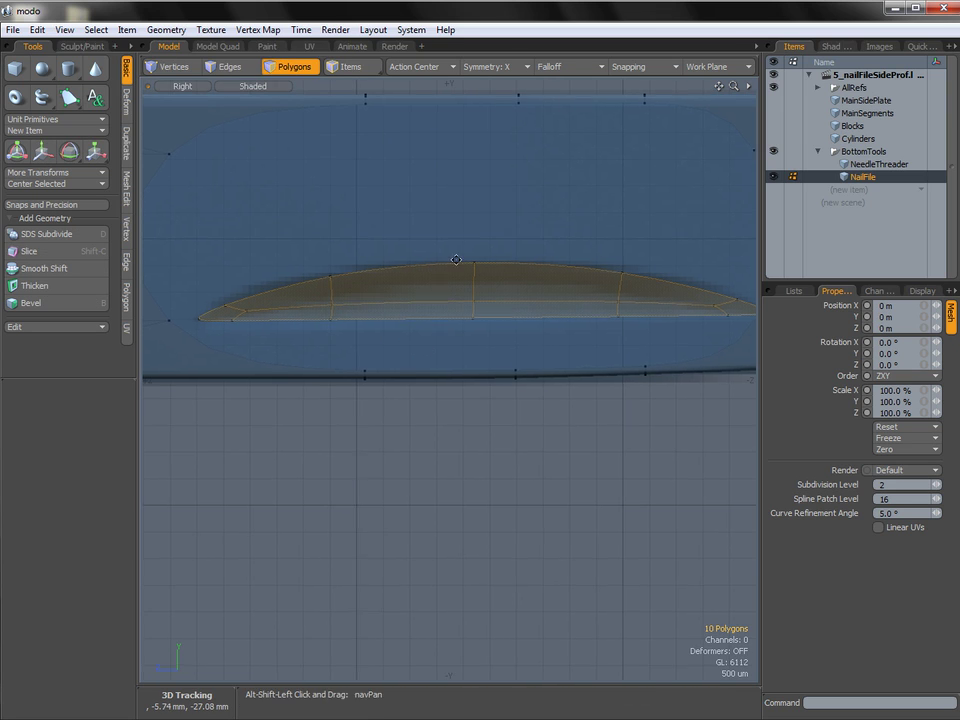
{"action": "left_click_drag", "start_coordinate": [456, 261], "coordinate": [445, 264], "text": "alt+shift"}
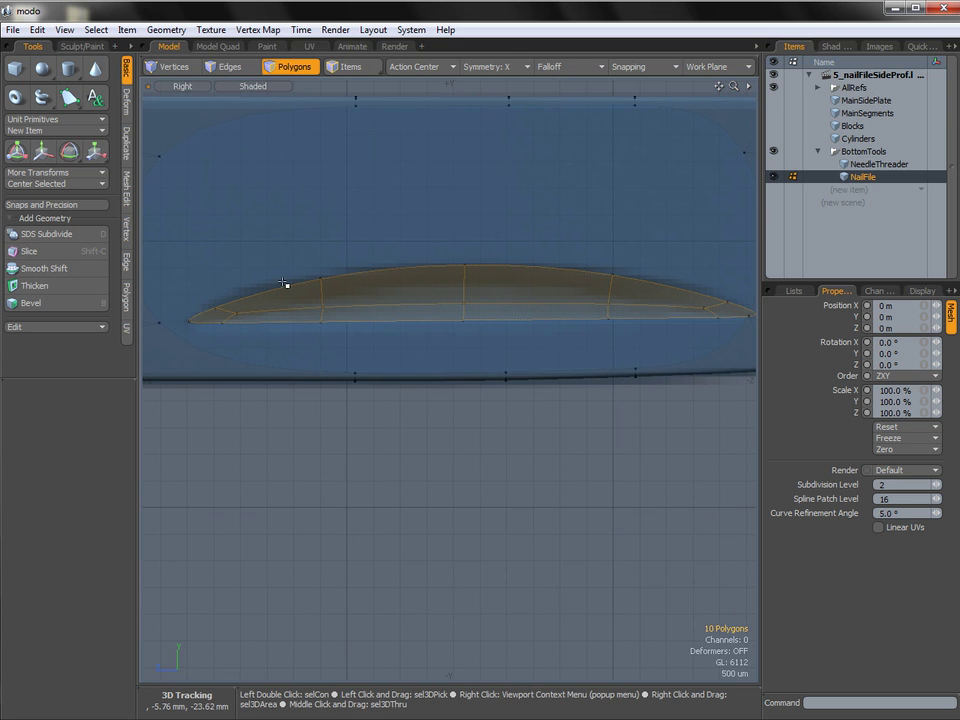
Move the upper arc edge near the blunt-side end 80 um in Y and 60 um in Z, and reselect the groove polygons.
{"action": "key", "text": "2"}
{"action": "left_click", "coordinate": [252, 296]}
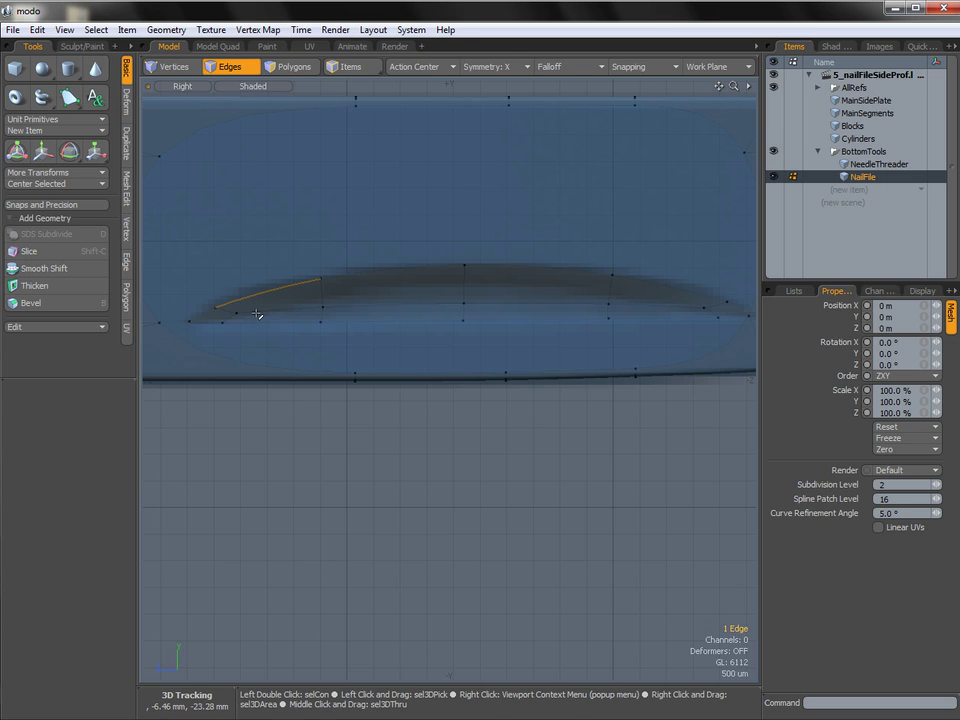
{"action": "key", "text": "w"}
{"action": "left_click_drag", "start_coordinate": [257, 311], "coordinate": [254, 307]}
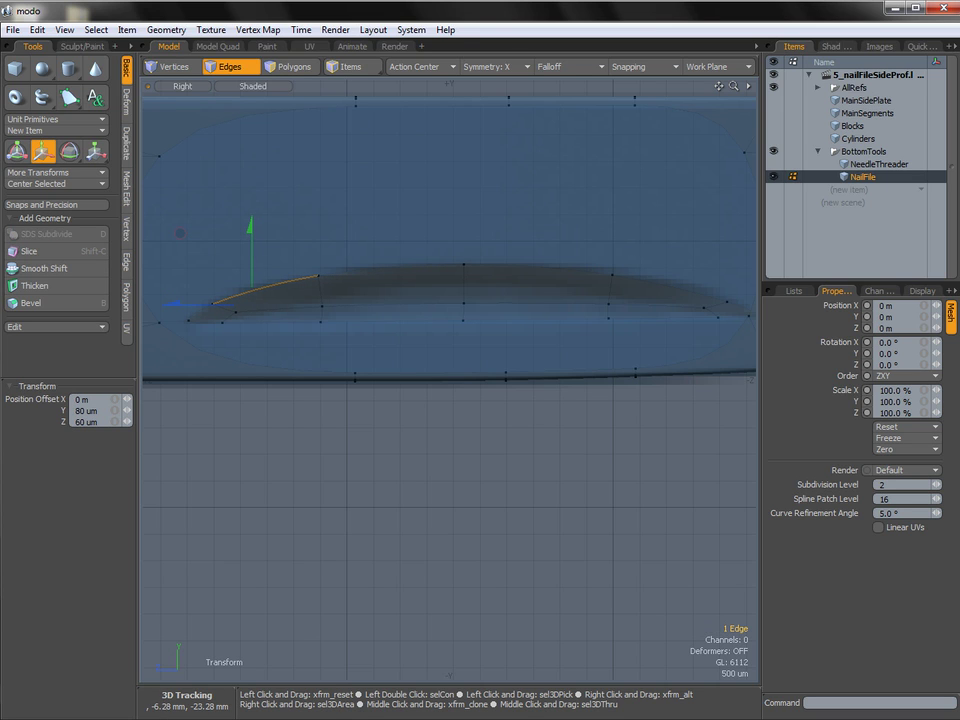
{"action": "key", "text": "3"}
{"action": "double_click", "coordinate": [216, 317]}
Nudge the upper arc edge near the tip-side end outward to match the reference, and return to the groove's polygon selection.
{"action": "left_click_drag", "start_coordinate": [683, 299], "coordinate": [615, 290], "text": "alt+shift"}
{"action": "key", "text": "2"}
{"action": "left_click", "coordinate": [629, 288]}
{"action": "key", "text": "w"}
{"action": "key", "text": "3"}
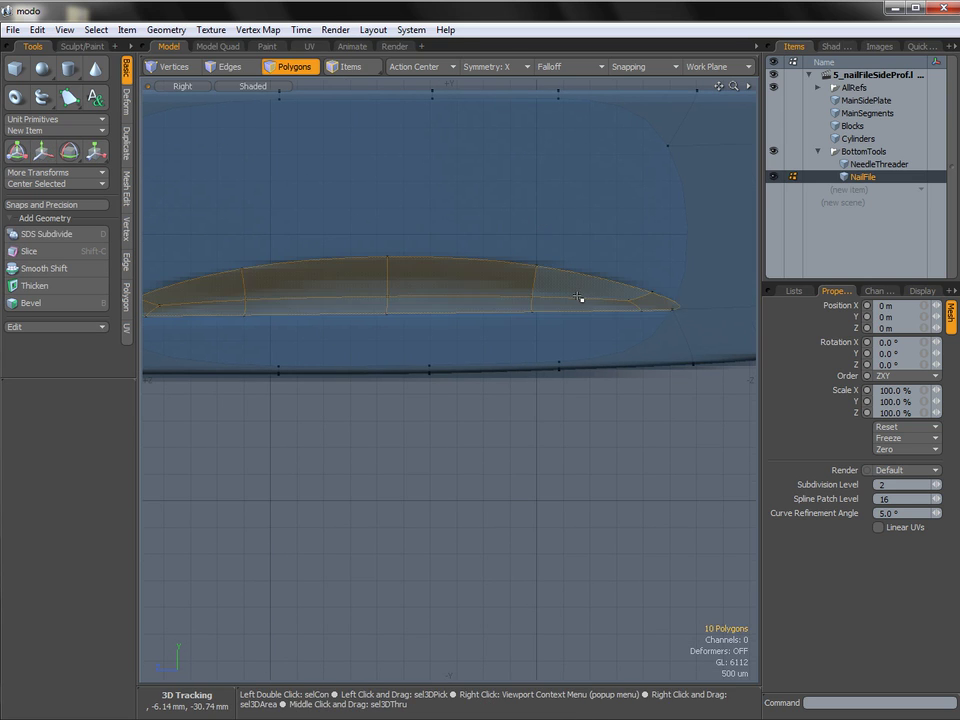
Examine the whole smoothed groove against the reference, and return to the unsmoothed mesh in vertex selection.
{"action": "left_click_drag", "start_coordinate": [538, 295], "coordinate": [546, 297], "text": "alt+shift"}
{"action": "left_click_drag", "start_coordinate": [400, 296], "coordinate": [485, 296], "text": "alt+shift"}
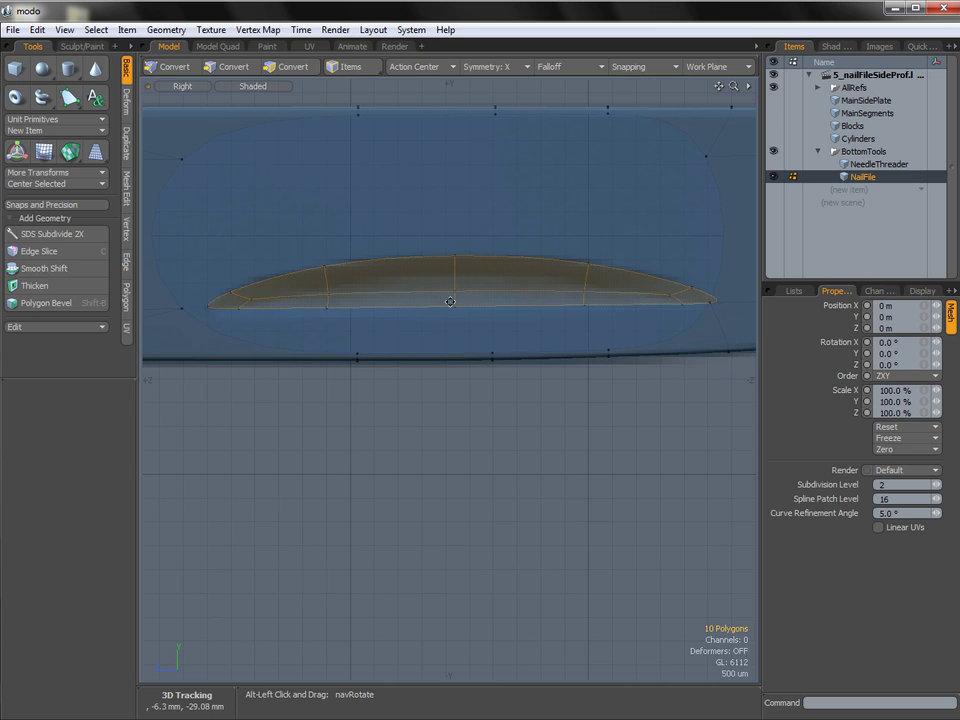
{"action": "left_click_drag", "start_coordinate": [570, 283], "coordinate": [551, 272], "text": "ctrl+alt"}
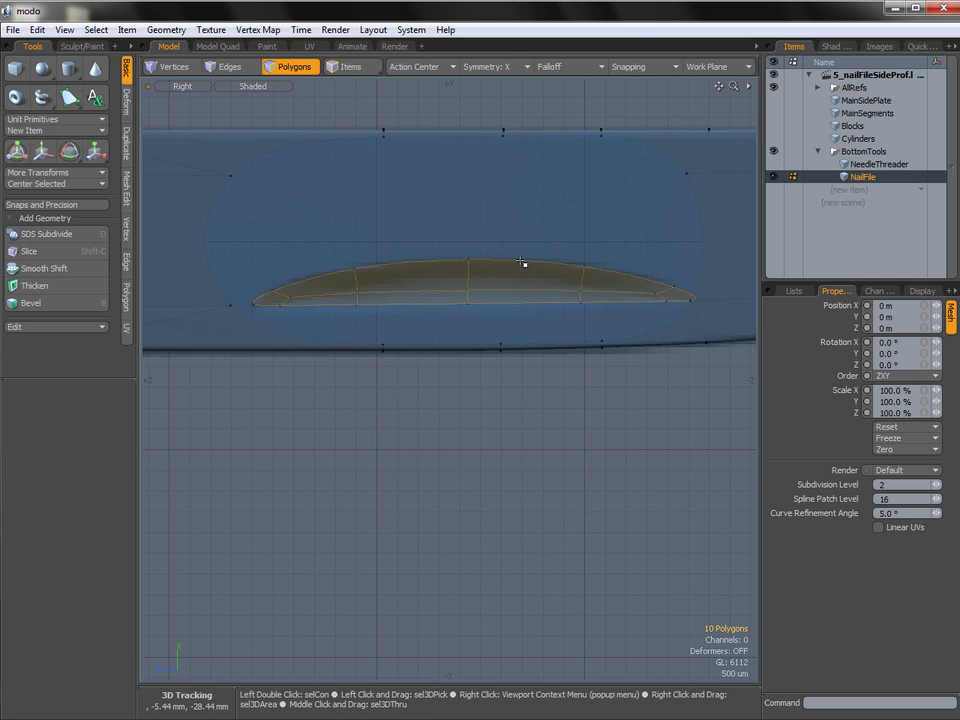
{"action": "key", "text": "1"}
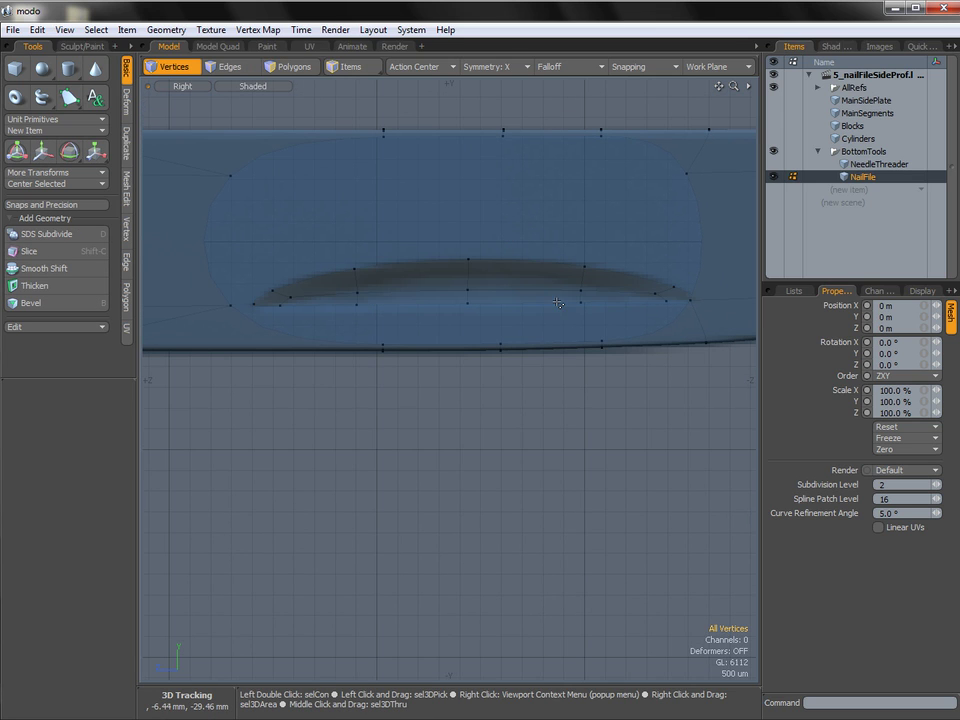
{"action": "key", "text": "Tab"}
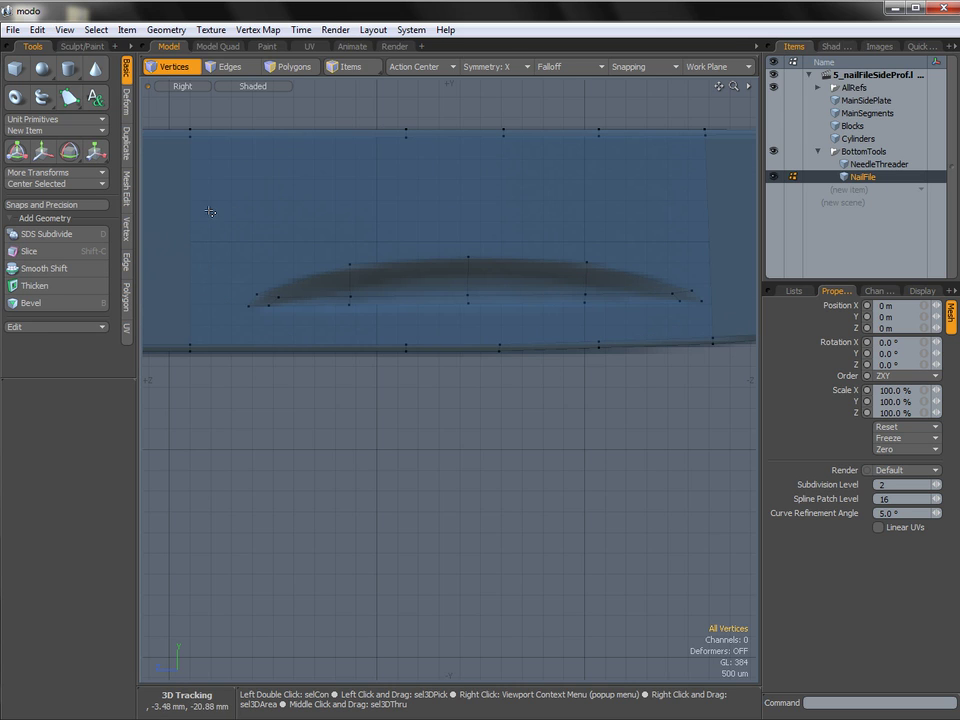
Hide the AllRefs references and select all of the groove's connected polygons, showing them in the perspective view.
{"action": "left_click_drag", "start_coordinate": [497, 240], "coordinate": [358, 251], "text": "ctrl+alt"}
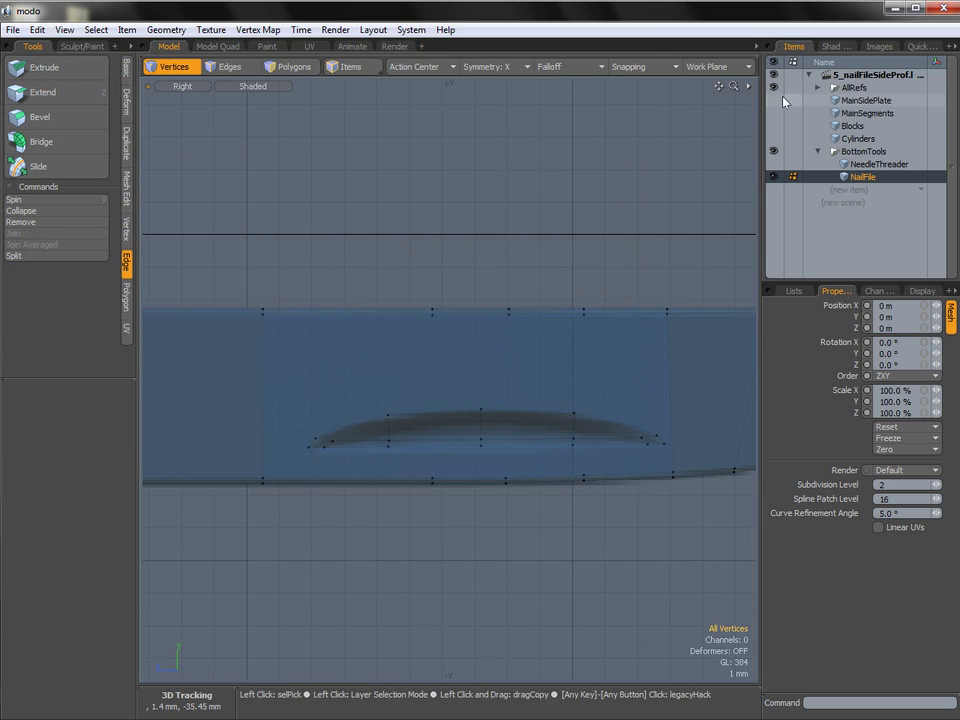
{"action": "left_click", "coordinate": [774, 88]}
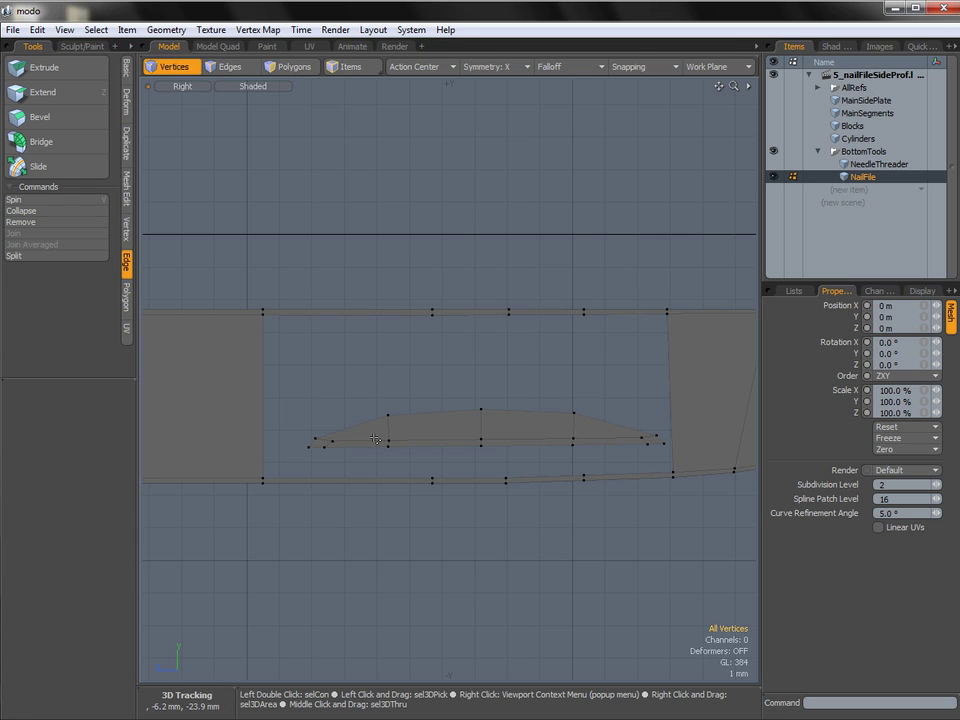
{"action": "key", "text": "3"}
{"action": "double_click", "coordinate": [321, 439]}
{"action": "left_click", "coordinate": [321, 439]}
{"action": "double_click", "coordinate": [318, 441]}
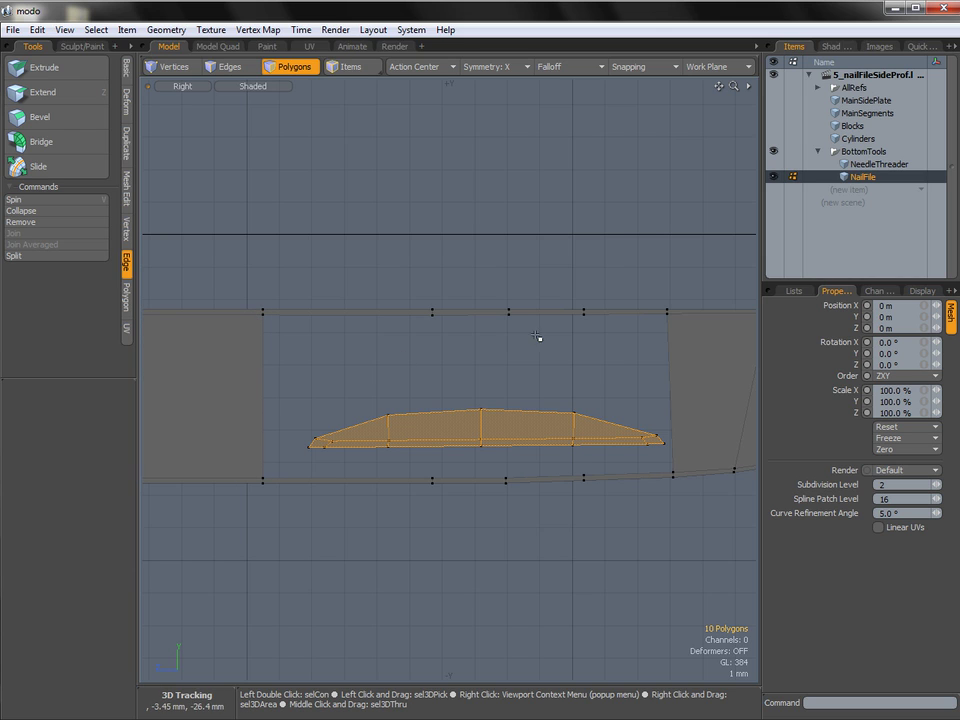
{"action": "key", "text": "ctrl+space"}
{"action": "left_click", "coordinate": [452, 368]}
{"action": "left_click_drag", "start_coordinate": [458, 371], "coordinate": [326, 440], "text": "alt"}
Try to move the groove polygons outward along X with X symmetry enabled.
{"action": "key", "text": "w"}
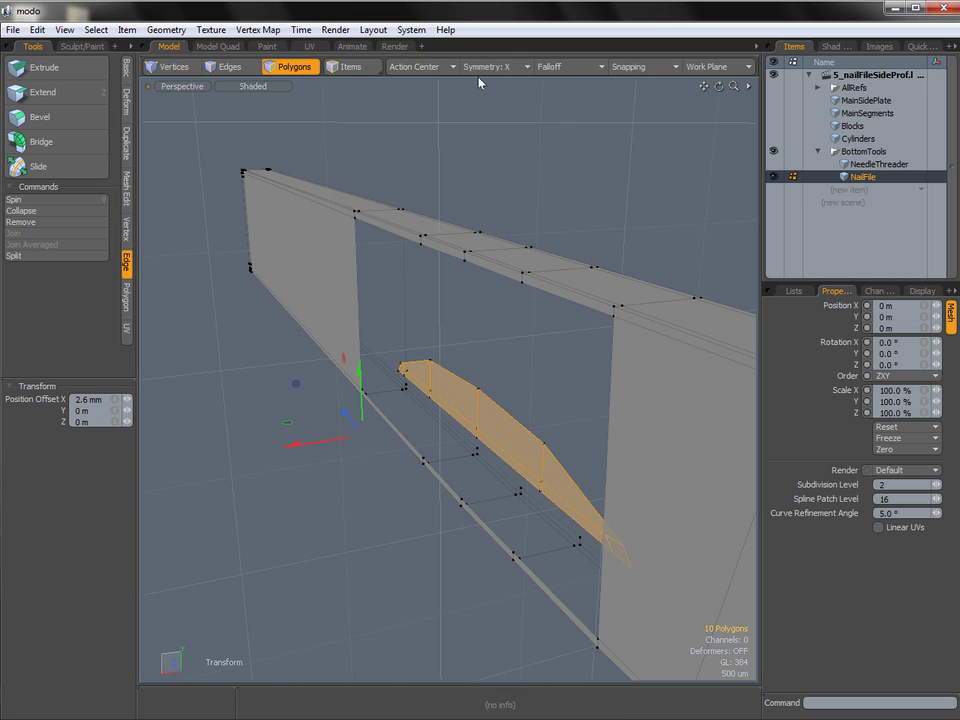
{"action": "left_click_drag", "start_coordinate": [325, 442], "coordinate": [190, 462]}
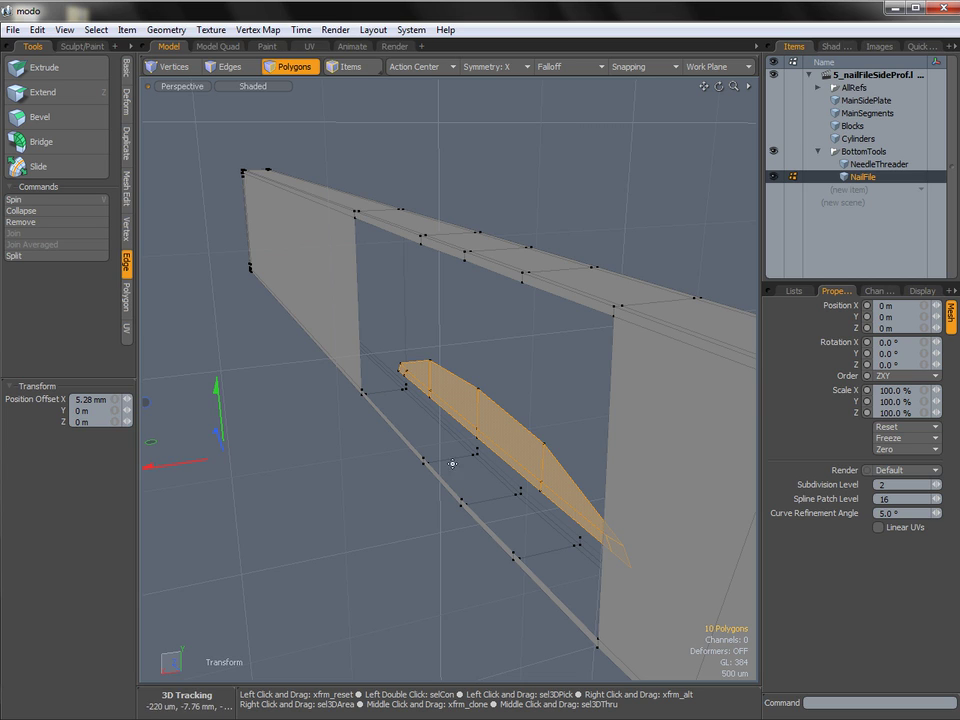
{"action": "key", "text": "space"}
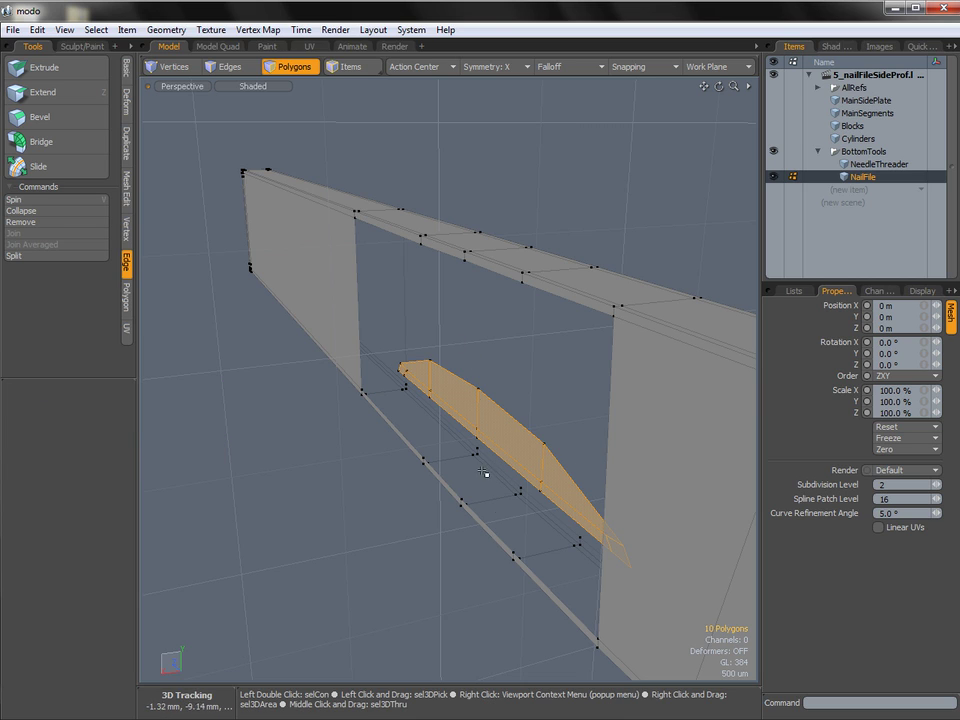
Turn symmetry off and move the groove polygons about 920 um in X toward the NailFile's side face.
{"action": "left_click", "coordinate": [500, 68]}
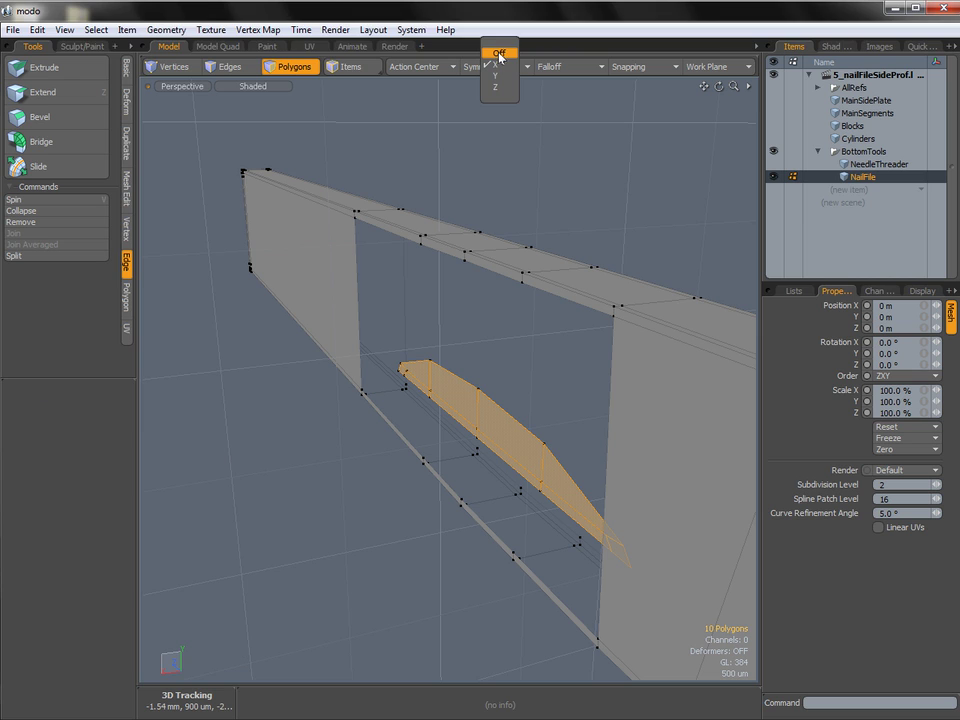
{"action": "left_click", "coordinate": [499, 54]}
{"action": "left_click_drag", "start_coordinate": [474, 407], "coordinate": [389, 433], "text": "alt"}
{"action": "key", "text": "w"}
{"action": "left_click_drag", "start_coordinate": [452, 415], "coordinate": [467, 449], "text": "alt"}
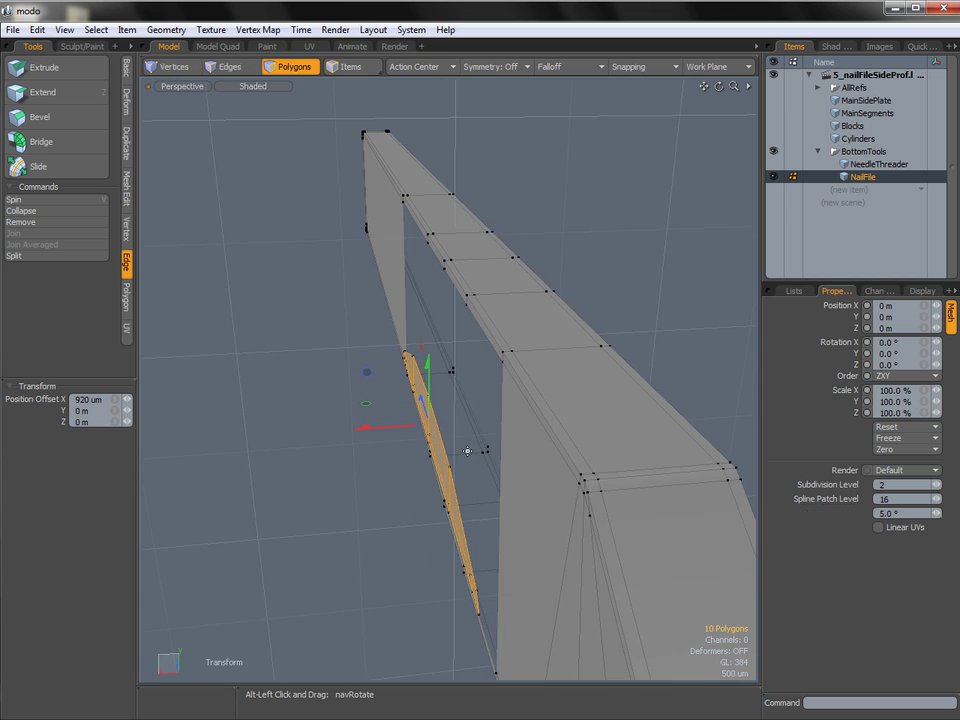
Move the ten notch polygons along X by about 701 um, flush with the nail file's side face.
{"action": "key", "text": "ctrl+space"}
{"action": "left_click", "coordinate": [465, 409]}
{"action": "left_click_drag", "start_coordinate": [500, 367], "coordinate": [493, 467], "text": "alt+shift"}
{"action": "left_click_drag", "start_coordinate": [480, 420], "coordinate": [592, 448], "text": "ctrl+alt"}
{"action": "mouse_move", "coordinate": [509, 462]}
{"action": "left_mouse_down"}
{"action": "mouse_move", "coordinate": [476, 462]}
{"action": "mouse_move", "coordinate": [500, 469]}
{"action": "left_mouse_up"}
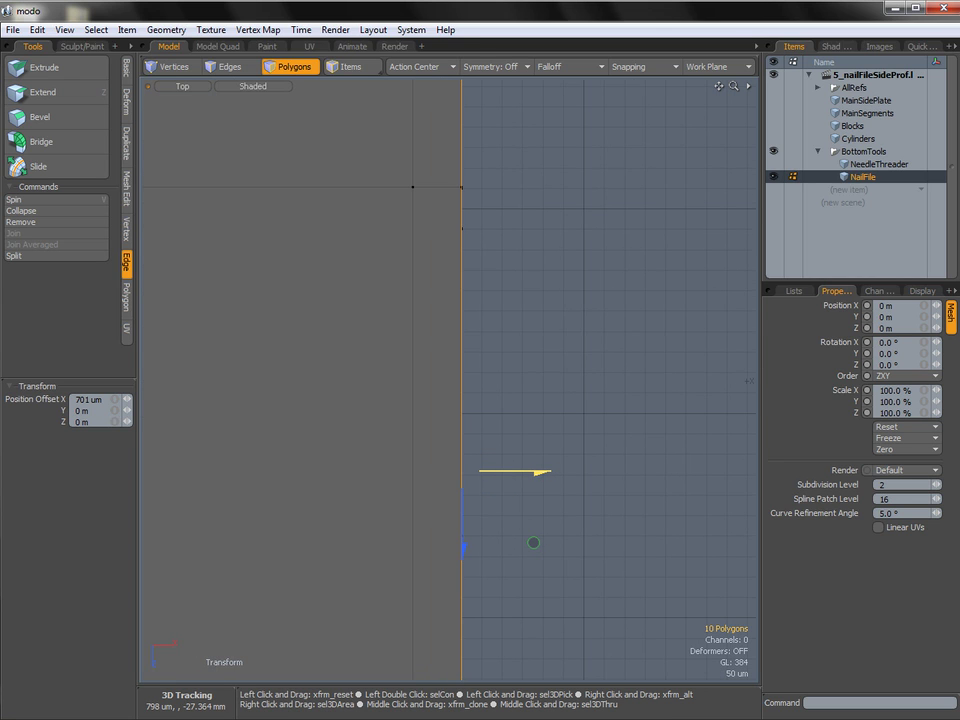
{"action": "left_click_drag", "start_coordinate": [471, 394], "coordinate": [523, 266], "text": "alt+shift"}
{"action": "key", "text": "ctrl+space"}
{"action": "left_click", "coordinate": [484, 426]}
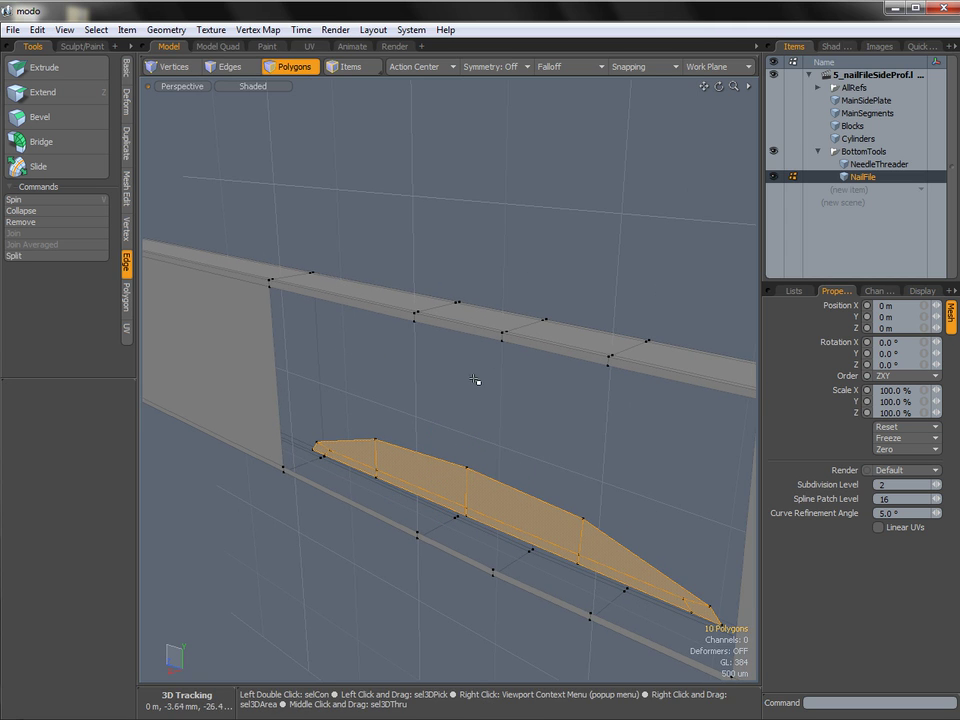
Bridge the four upper and four lower border edges to close the opening on the side opposite the notch.
{"action": "left_click_drag", "start_coordinate": [646, 413], "coordinate": [305, 363], "text": "alt"}
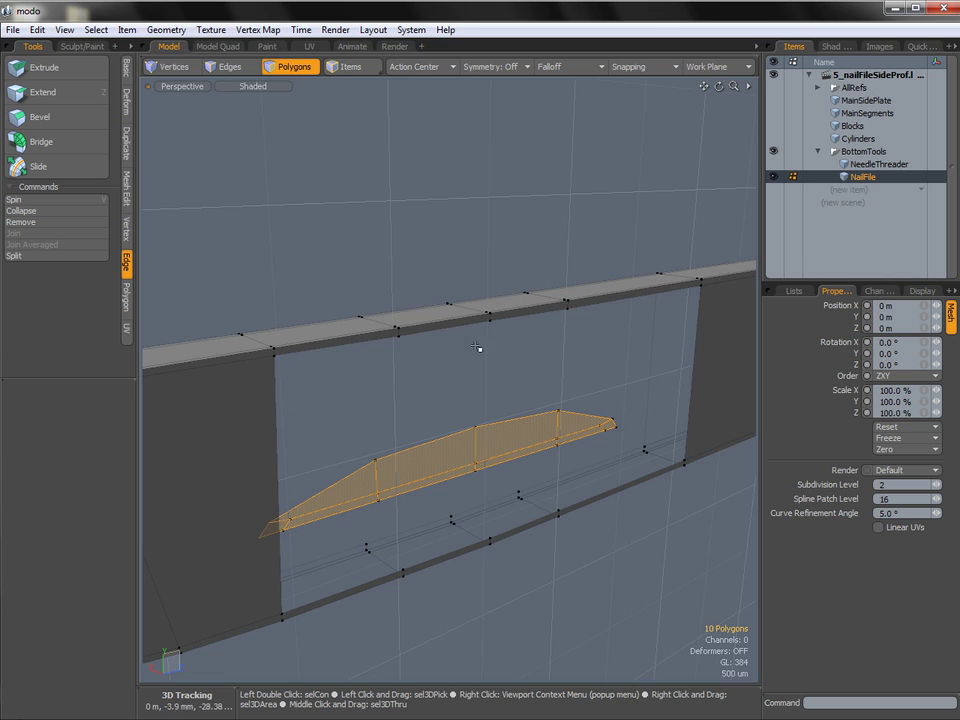
{"action": "left_click", "coordinate": [707, 347]}
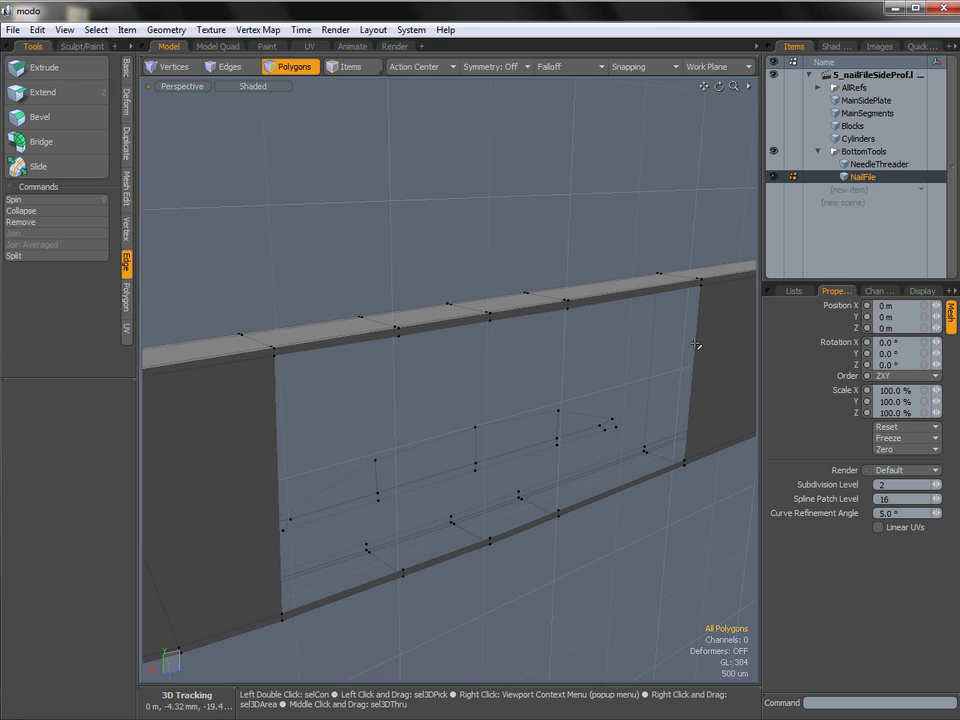
{"action": "key", "text": "2"}
{"action": "left_click", "coordinate": [616, 307], "text": "shift"}
{"action": "left_click_drag", "start_coordinate": [447, 333], "coordinate": [360, 347], "text": "shift"}
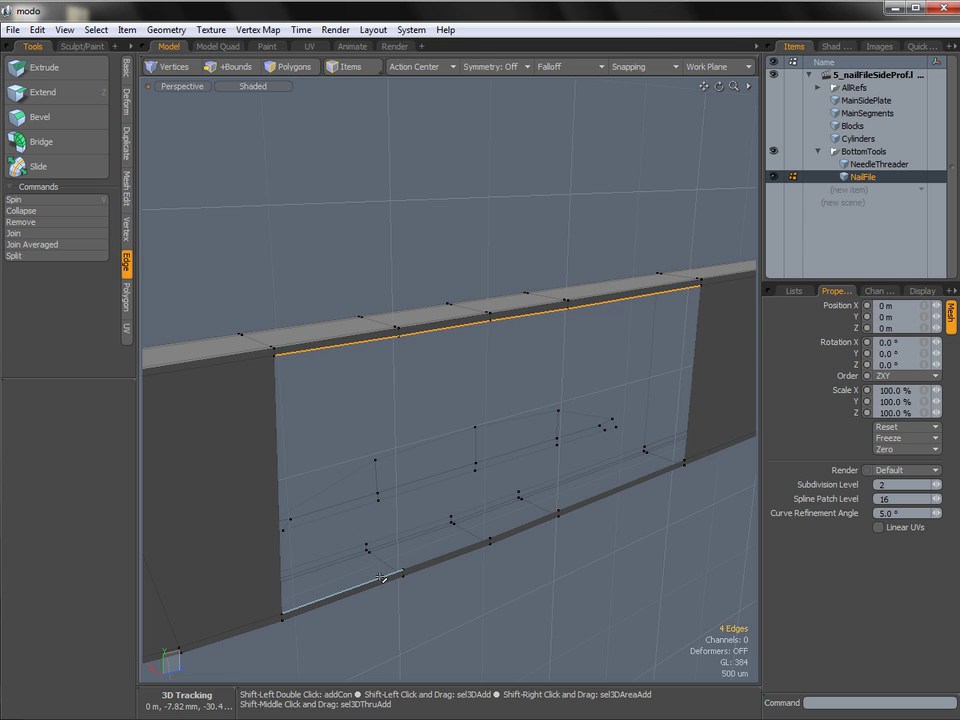
{"action": "left_click", "coordinate": [537, 522], "text": "shift"}
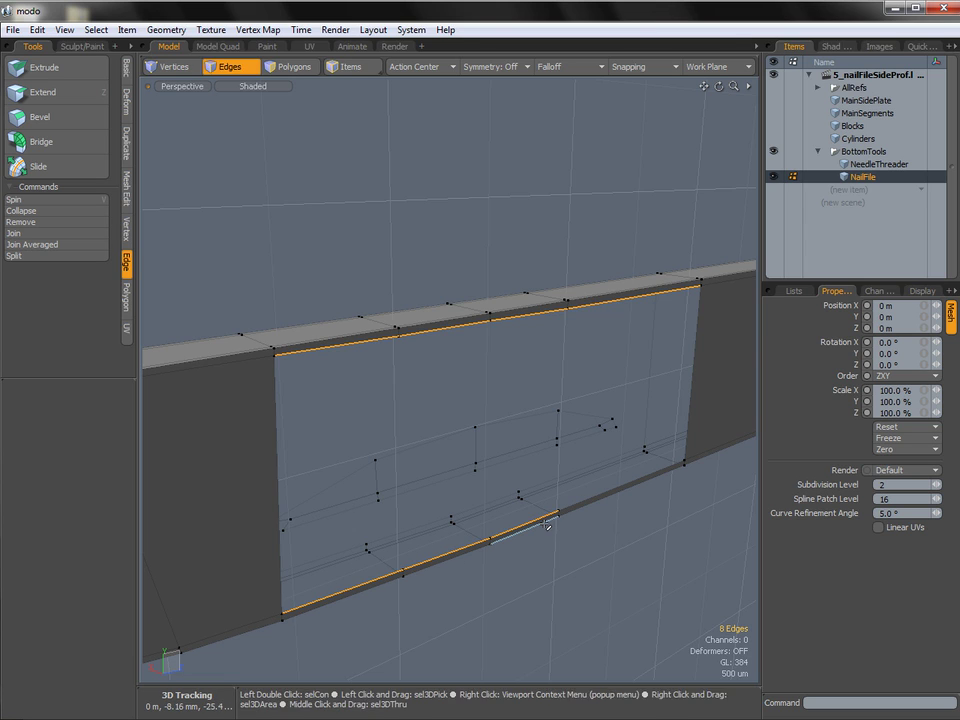
{"action": "left_click", "coordinate": [589, 498], "text": "shift"}
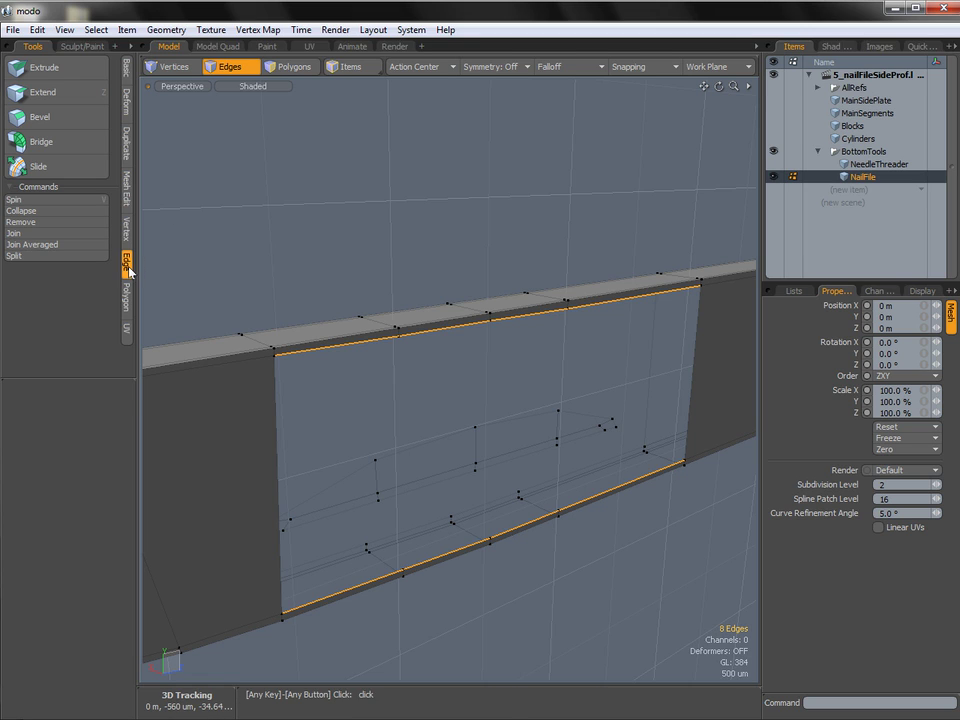
{"action": "left_click", "coordinate": [60, 148]}
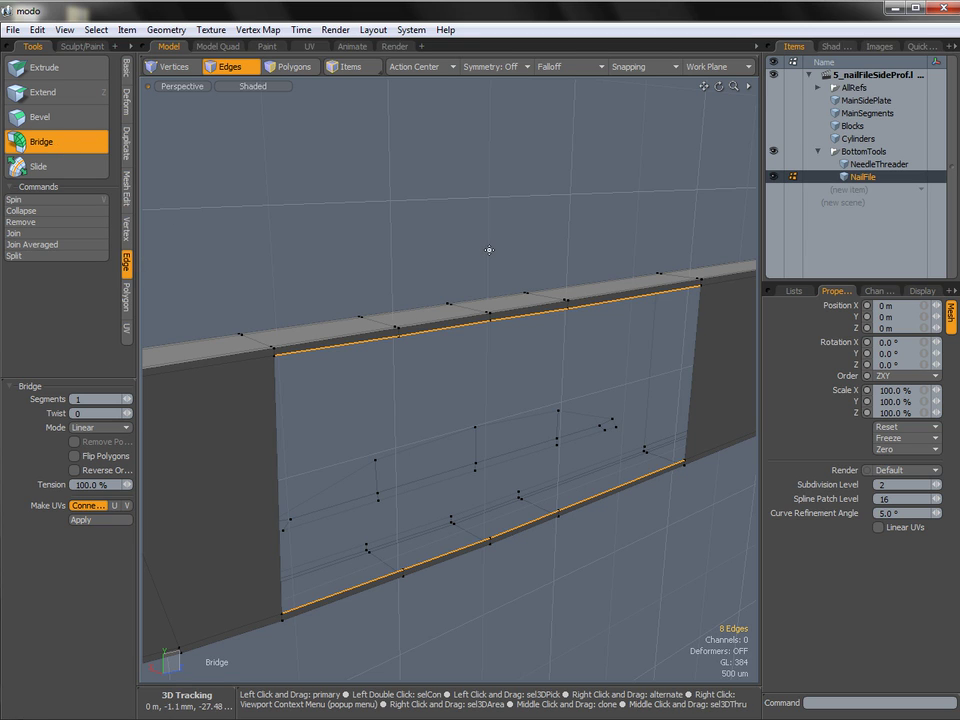
{"action": "left_click", "coordinate": [489, 249]}
{"action": "key", "text": "space"}
{"action": "key", "text": "space"}
{"action": "mouse_move", "coordinate": [354, 437]}
{"action": "left_mouse_down"}
{"action": "mouse_move", "coordinate": [476, 428]}
{"action": "mouse_move", "coordinate": [381, 439]}
{"action": "left_mouse_up"}
{"action": "key", "text": "Delete"}
Bridge the notch's two middle upper edges to the two middle edges of the opening's upper border.
{"action": "left_click_drag", "start_coordinate": [332, 414], "coordinate": [486, 347], "text": "alt"}
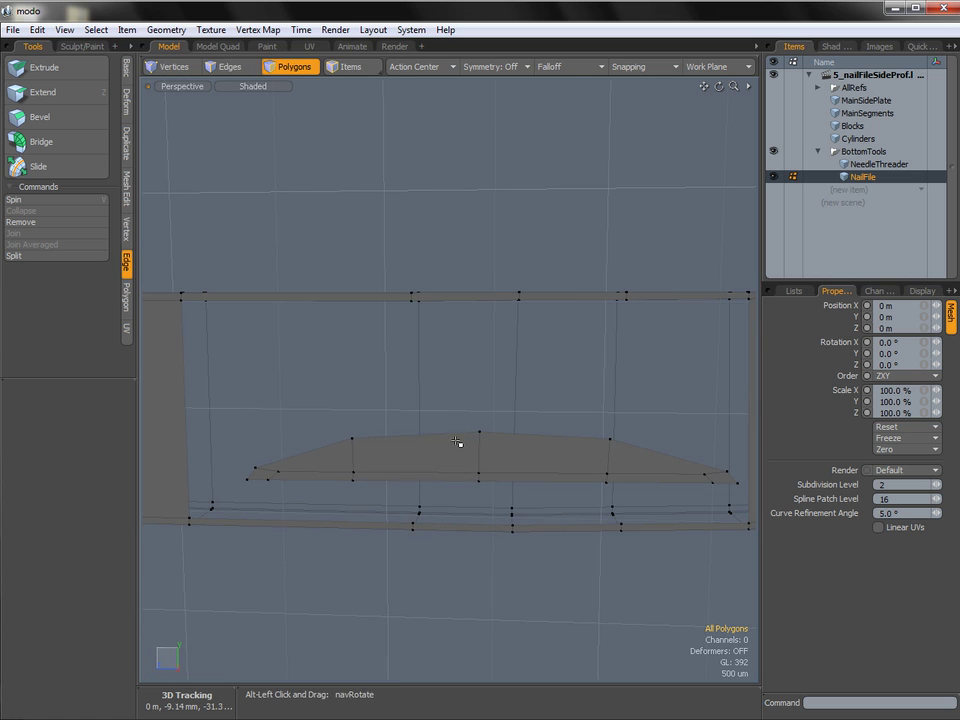
{"action": "key", "text": "2"}
{"action": "left_click", "coordinate": [487, 301], "text": "shift"}
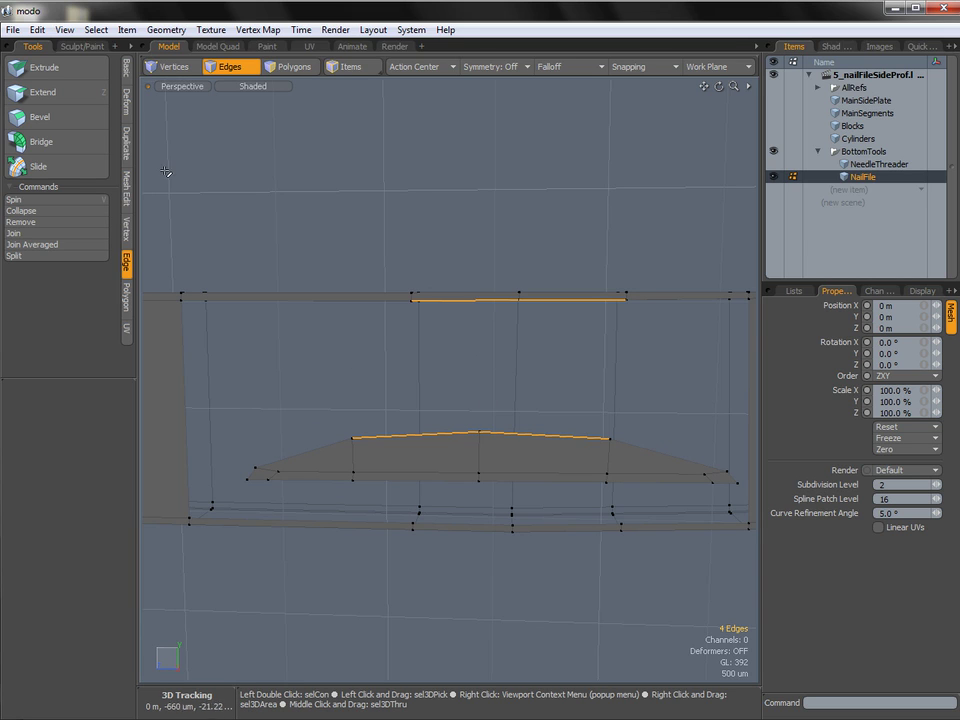
{"action": "left_click", "coordinate": [68, 145]}
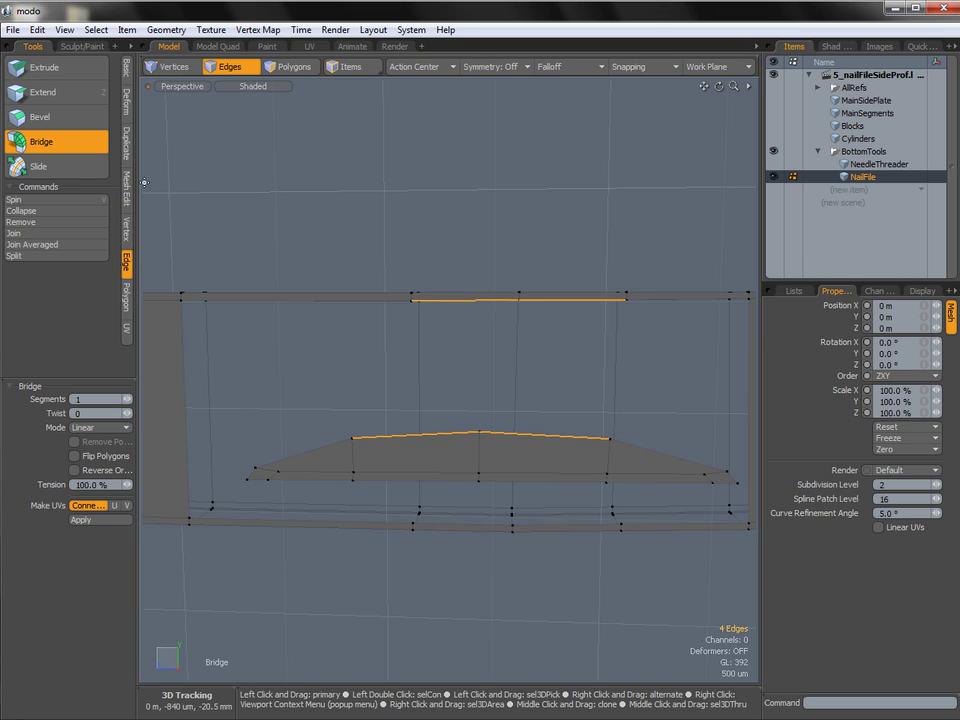
{"action": "left_click", "coordinate": [437, 381]}
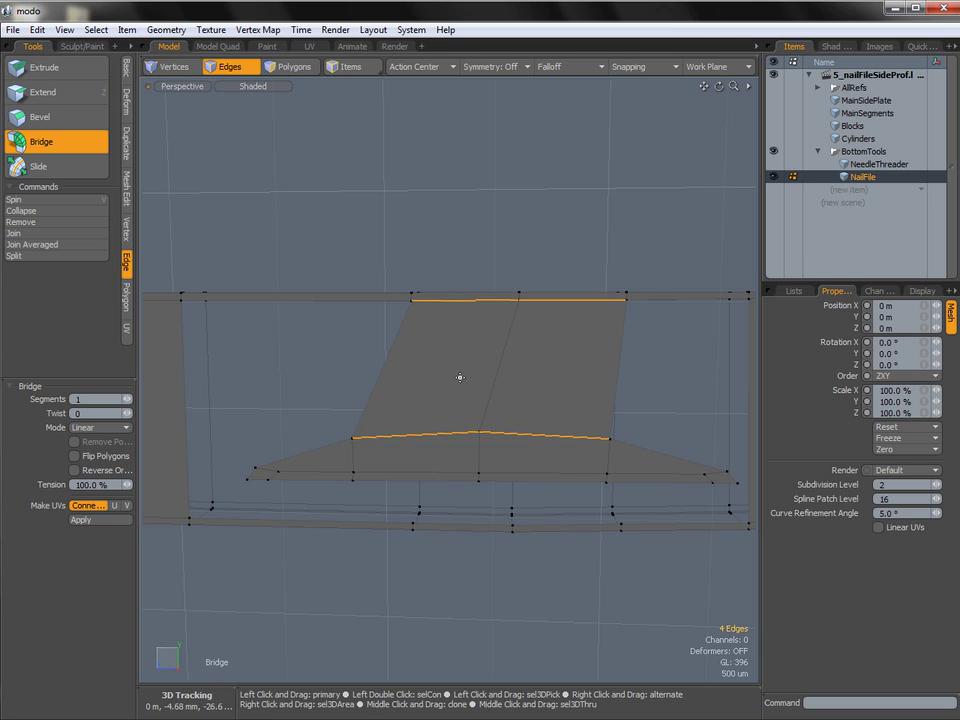
{"action": "key", "text": "space"}
Move the first upper-border vertex column of the bridged panel along Z until it lines up above the notch corner.
{"action": "left_click_drag", "start_coordinate": [497, 311], "coordinate": [416, 430], "text": "alt"}
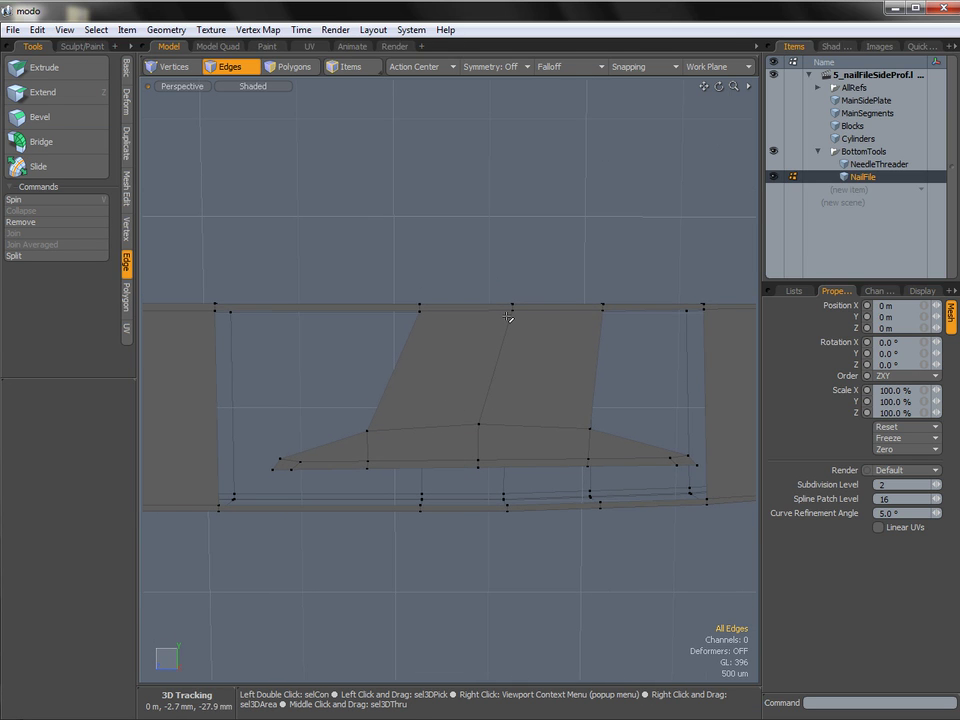
{"action": "key", "text": "1"}
{"action": "mouse_move", "coordinate": [458, 334]}
{"action": "middle_mouse_down"}
{"action": "mouse_move", "coordinate": [408, 332]}
{"action": "mouse_move", "coordinate": [468, 318]}
{"action": "middle_mouse_up"}
{"action": "scroll", "coordinate": [510, 343], "scroll_direction": "down", "scroll_amount": 2}
{"action": "mouse_move", "coordinate": [488, 330]}
{"action": "left_mouse_down", "text": "alt+shift"}
{"action": "mouse_move", "coordinate": [441, 326]}
{"action": "mouse_move", "coordinate": [445, 339]}
{"action": "left_mouse_up", "text": "alt+shift"}
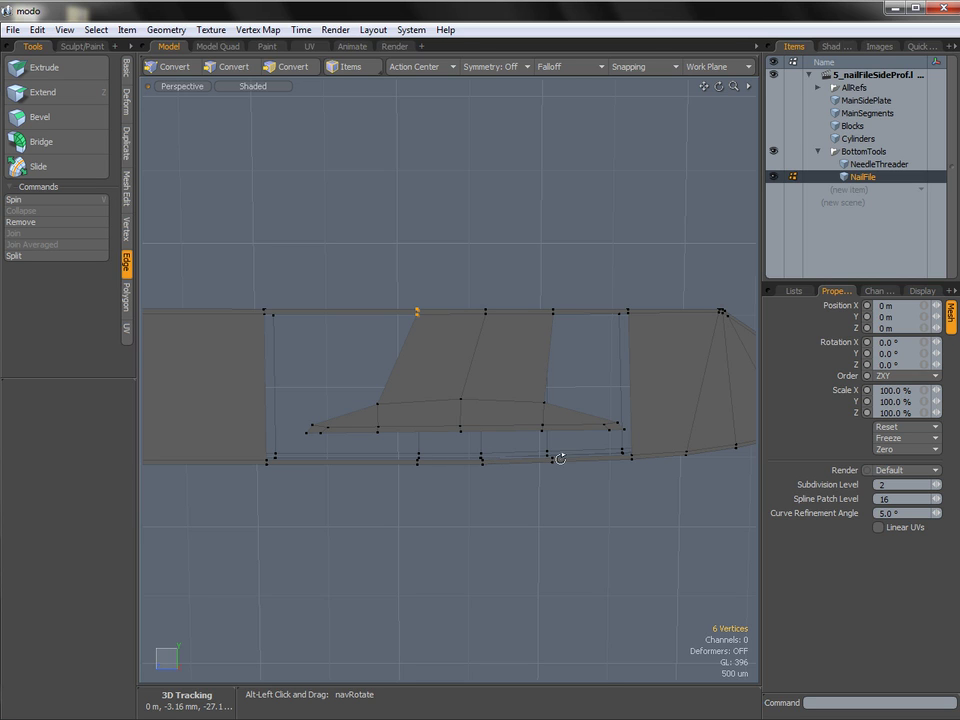
{"action": "left_click_drag", "start_coordinate": [410, 333], "coordinate": [463, 336], "text": "ctrl+alt"}
{"action": "left_click_drag", "start_coordinate": [463, 336], "coordinate": [489, 337], "text": "alt+shift"}
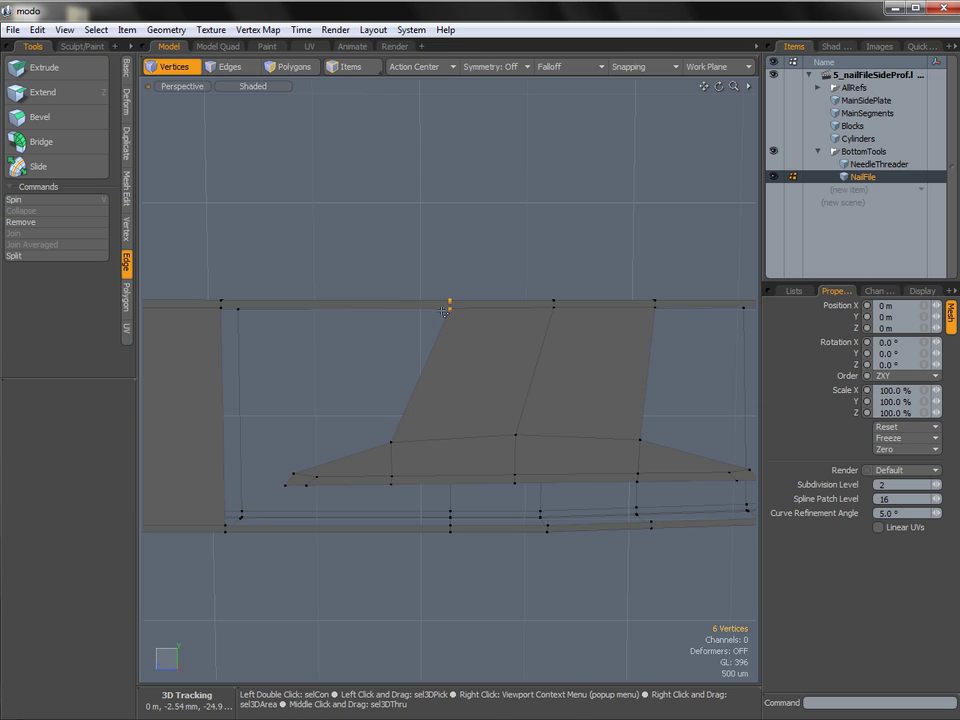
{"action": "key", "text": "w"}
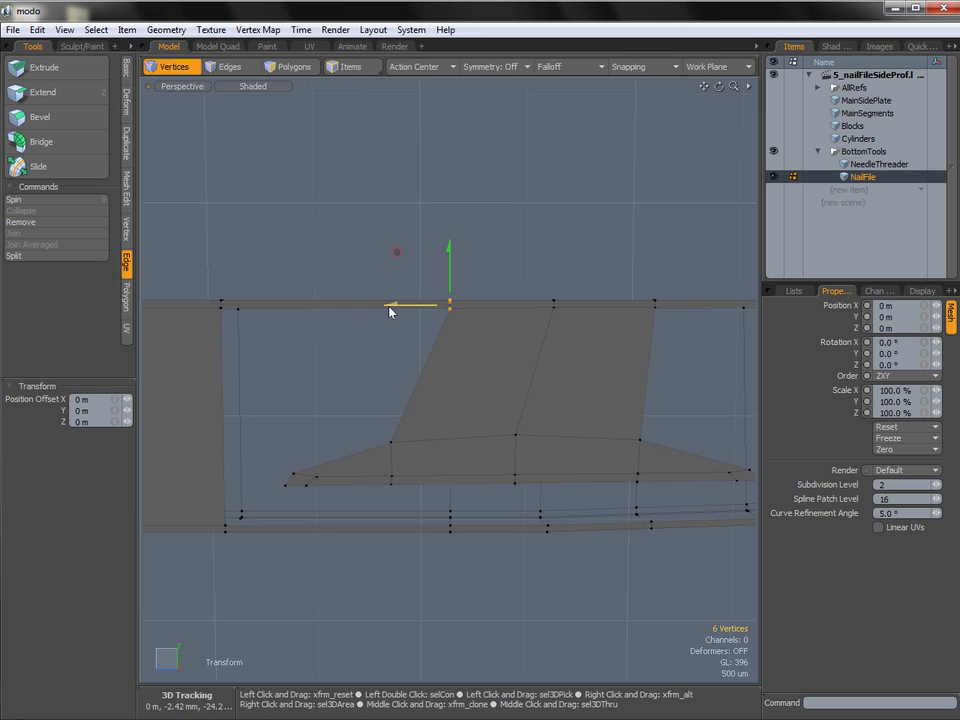
{"action": "left_click_drag", "start_coordinate": [393, 310], "coordinate": [321, 310]}
{"action": "key", "text": "q"}
Move the middle upper-border vertex column about 760 um along Z, above the notch's centre vertex.
{"action": "left_click_drag", "start_coordinate": [547, 352], "coordinate": [495, 355], "text": "alt+shift"}
{"action": "right_click_drag", "start_coordinate": [495, 348], "coordinate": [512, 341]}
{"action": "key", "text": "w"}
{"action": "left_click_drag", "start_coordinate": [450, 315], "coordinate": [418, 315]}
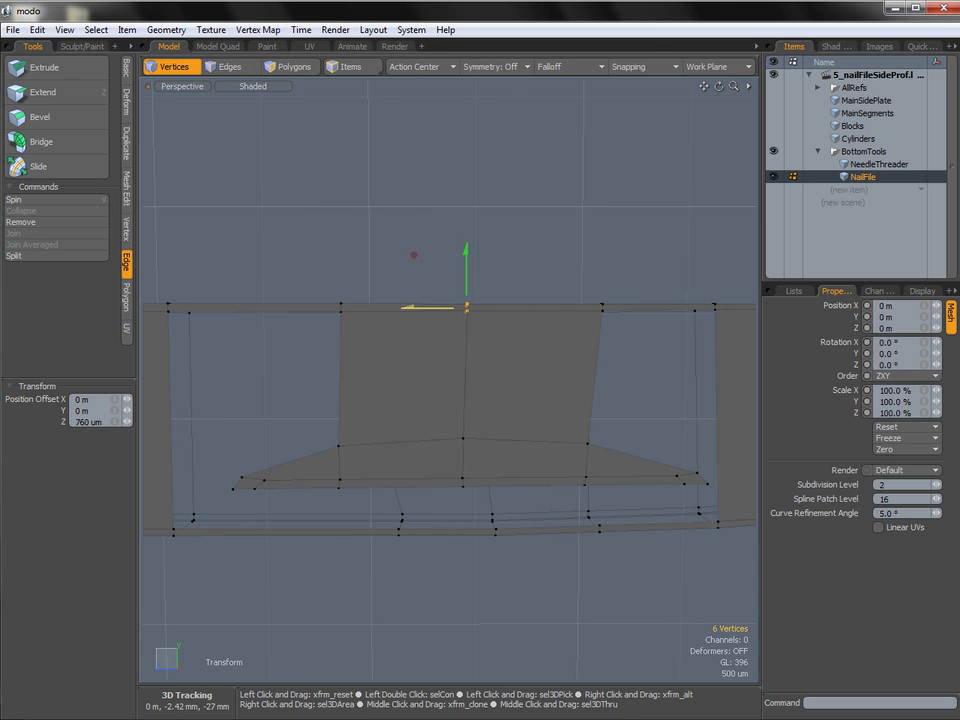
{"action": "key", "text": "q"}
Move the third upper-border vertex column about 40 um along Z to straighten the panel's edge nearest the pointed end.
{"action": "left_click_drag", "start_coordinate": [583, 388], "coordinate": [480, 352], "text": "alt+shift"}
{"action": "mouse_move", "coordinate": [521, 337]}
{"action": "right_mouse_down"}
{"action": "mouse_move", "coordinate": [452, 301]}
{"action": "mouse_move", "coordinate": [524, 316]}
{"action": "right_mouse_up"}
{"action": "key", "text": "w"}
{"action": "left_click_drag", "start_coordinate": [446, 315], "coordinate": [432, 313]}
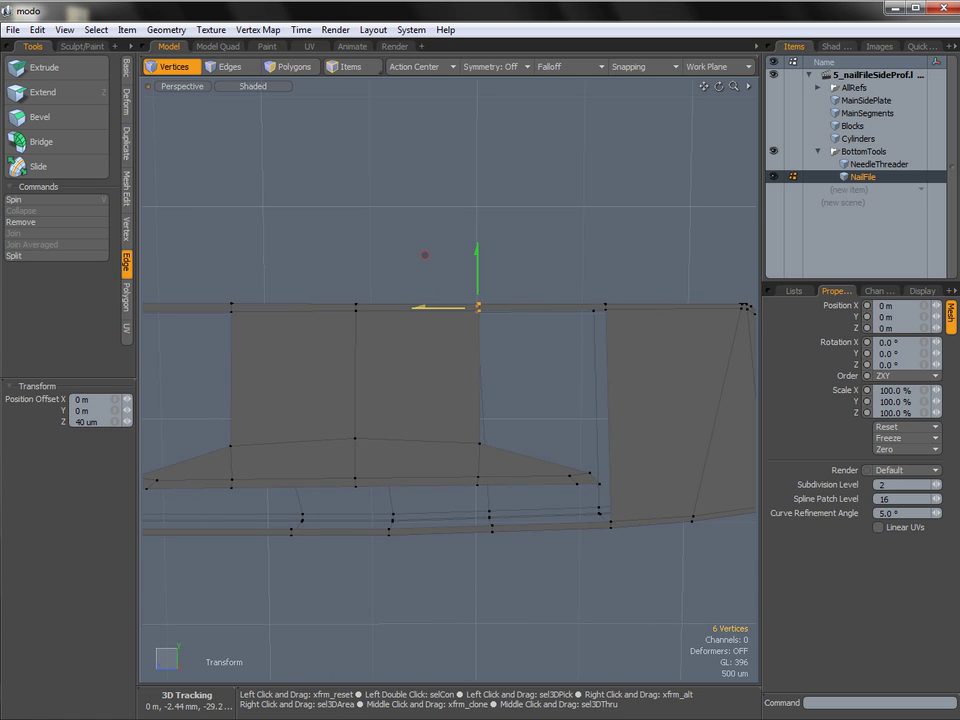
{"action": "key", "text": "q"}
{"action": "left_click", "coordinate": [561, 281]}
{"action": "left_click_drag", "start_coordinate": [558, 292], "coordinate": [534, 348], "text": "alt"}
{"action": "key", "text": "1"}
{"action": "mouse_move", "coordinate": [398, 420]}
{"action": "right_mouse_down"}
{"action": "mouse_move", "coordinate": [377, 447]}
{"action": "mouse_move", "coordinate": [561, 446]}
{"action": "mouse_move", "coordinate": [617, 418]}
{"action": "right_mouse_up"}
{"action": "left_click_drag", "start_coordinate": [617, 418], "coordinate": [462, 414], "text": "ctrl+alt"}
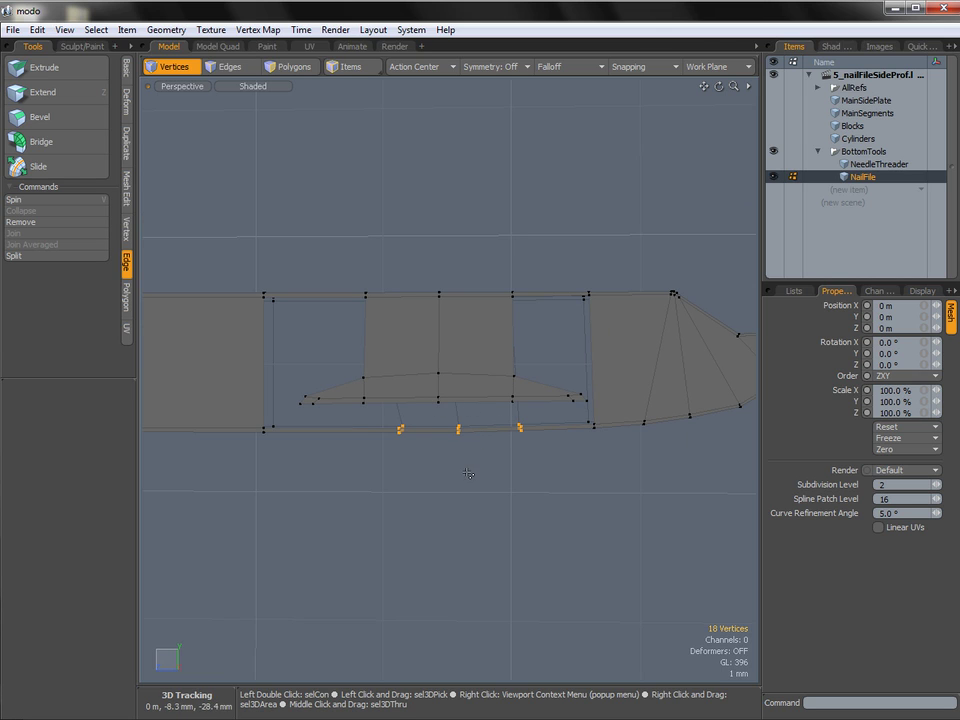
{"action": "left_click_drag", "start_coordinate": [470, 482], "coordinate": [447, 484], "text": "alt+shift"}
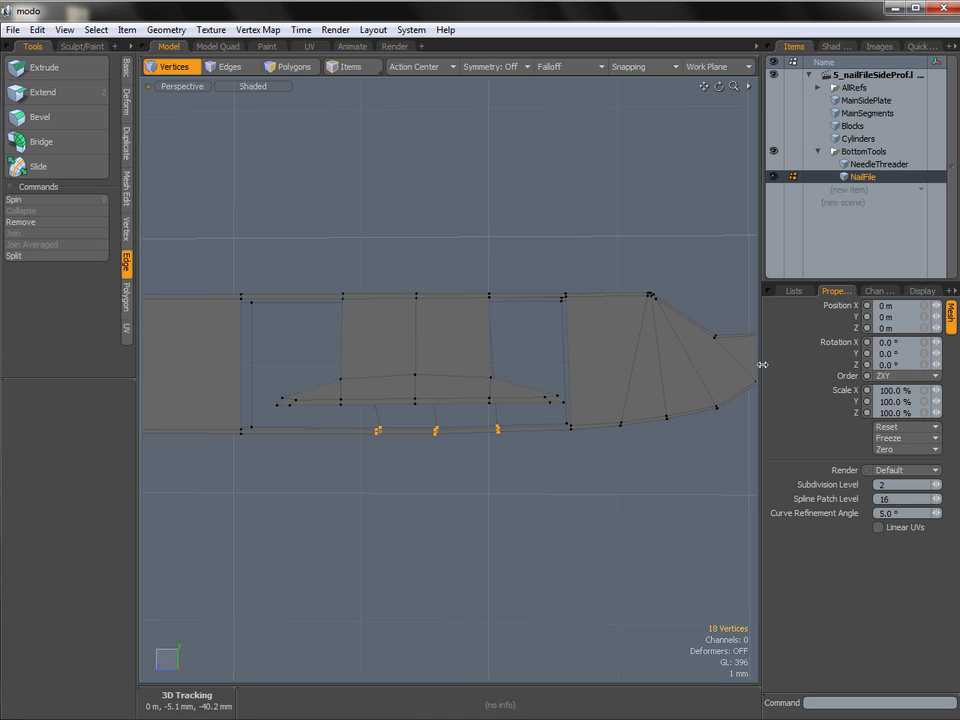
{"action": "left_click", "coordinate": [376, 451]}
Bridge the notch's two middle bottom edges to the two middle edges of the opening's lower border.
{"action": "left_click_drag", "start_coordinate": [380, 412], "coordinate": [486, 430], "text": "ctrl+alt"}
{"action": "key", "text": "2"}
{"action": "left_click", "coordinate": [446, 392]}
{"action": "left_click", "coordinate": [484, 393], "text": "shift"}
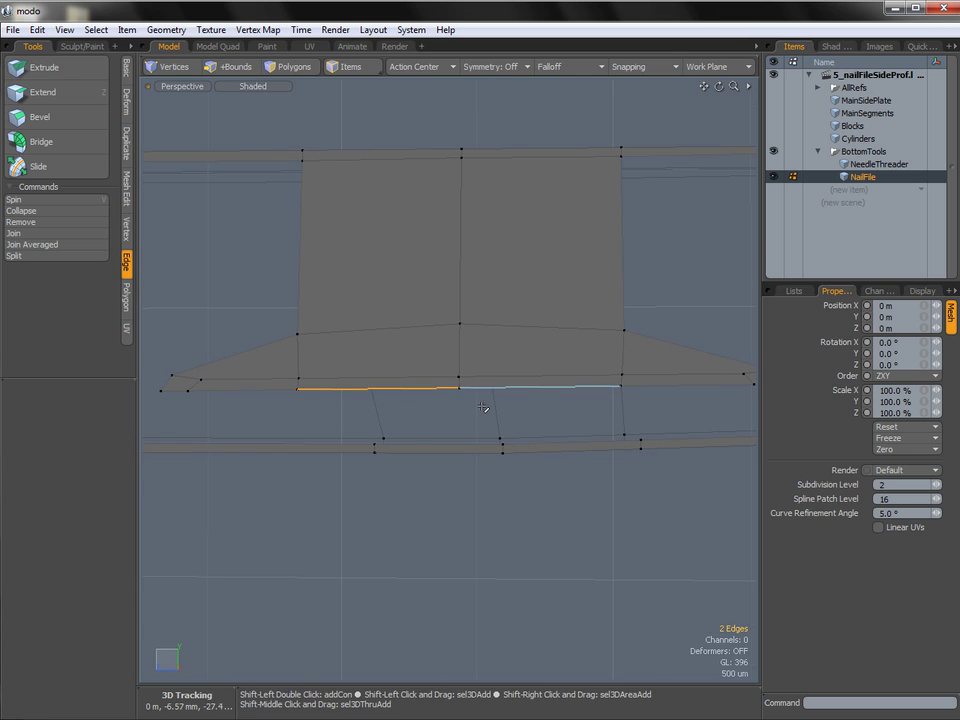
{"action": "left_click", "coordinate": [491, 446], "text": "shift"}
{"action": "left_click", "coordinate": [534, 446], "text": "shift"}
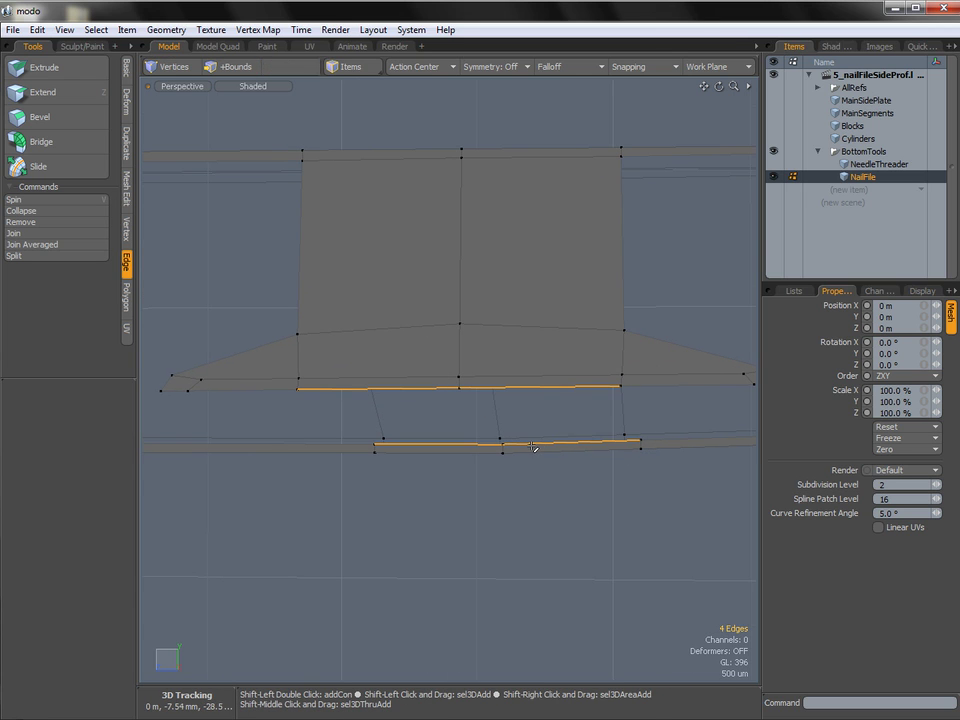
{"action": "left_click", "coordinate": [86, 147]}
{"action": "key", "text": "q"}
{"action": "left_click", "coordinate": [531, 505]}
Select the edge loops around the two remaining openings beside the bridged panels and fill each with a polygon.
{"action": "left_click_drag", "start_coordinate": [630, 424], "coordinate": [463, 321], "text": "ctrl+alt"}
{"action": "double_click", "coordinate": [473, 310]}
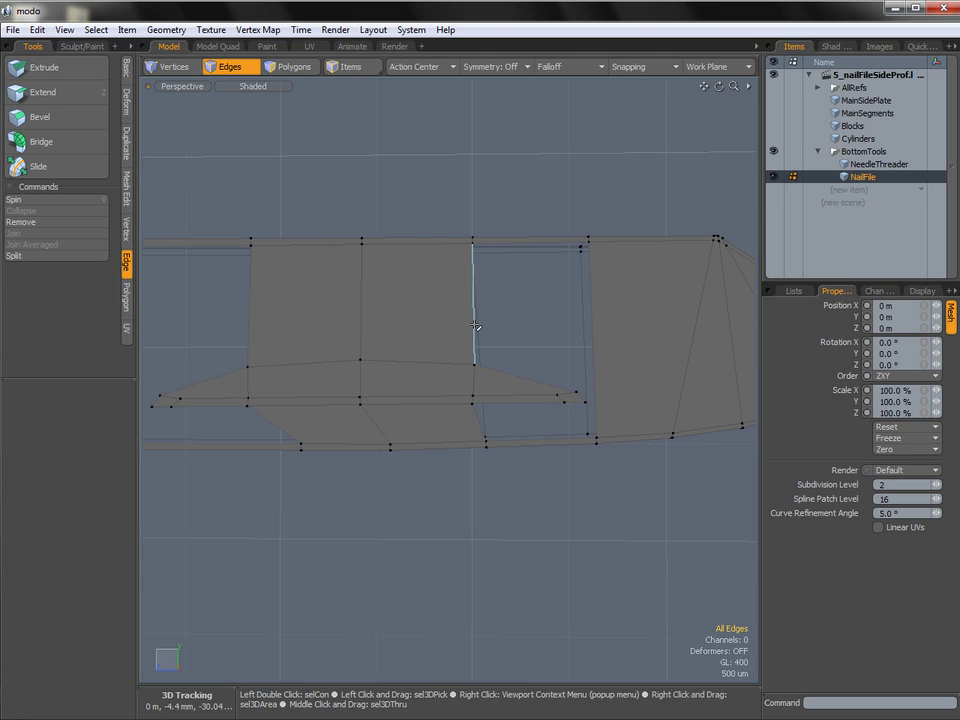
{"action": "key", "text": "p"}
{"action": "left_click", "coordinate": [510, 498]}
{"action": "left_click_drag", "start_coordinate": [292, 340], "coordinate": [396, 350], "text": "alt+shift"}
{"action": "double_click", "coordinate": [353, 320]}
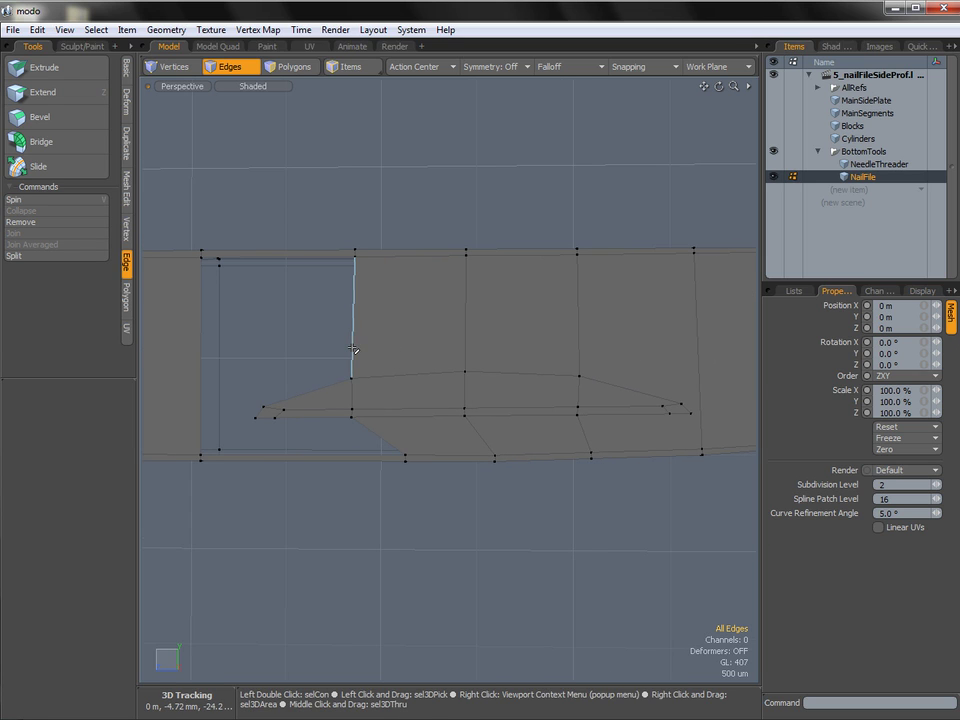
{"action": "key", "text": "p"}
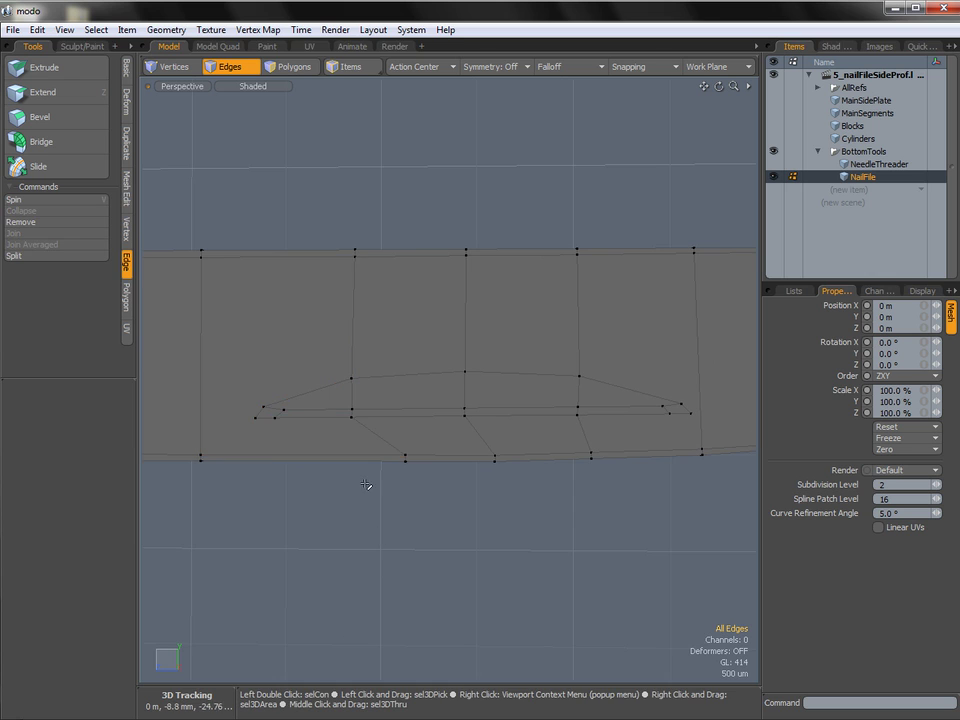
Select the two filled end polygons beside the notch to check their shape, then clear the selection.
{"action": "left_click_drag", "start_coordinate": [350, 424], "coordinate": [368, 422], "text": "alt+shift"}
{"action": "key", "text": "3"}
{"action": "left_click", "coordinate": [264, 405]}
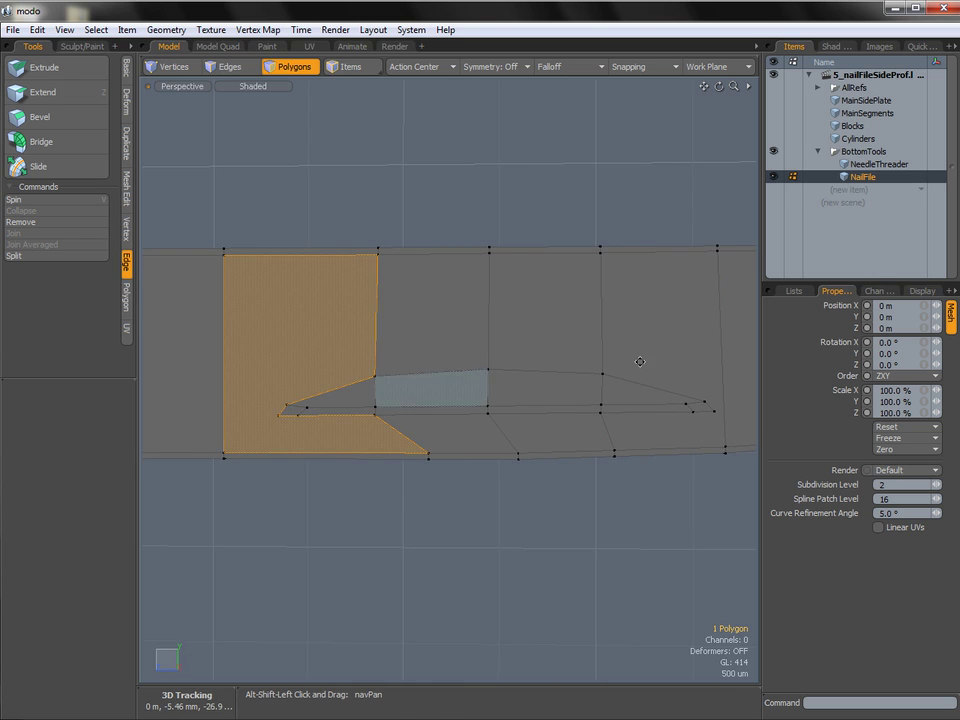
{"action": "left_click_drag", "start_coordinate": [636, 358], "coordinate": [574, 358], "text": "alt+shift"}
{"action": "left_click", "coordinate": [574, 358], "text": "shift"}
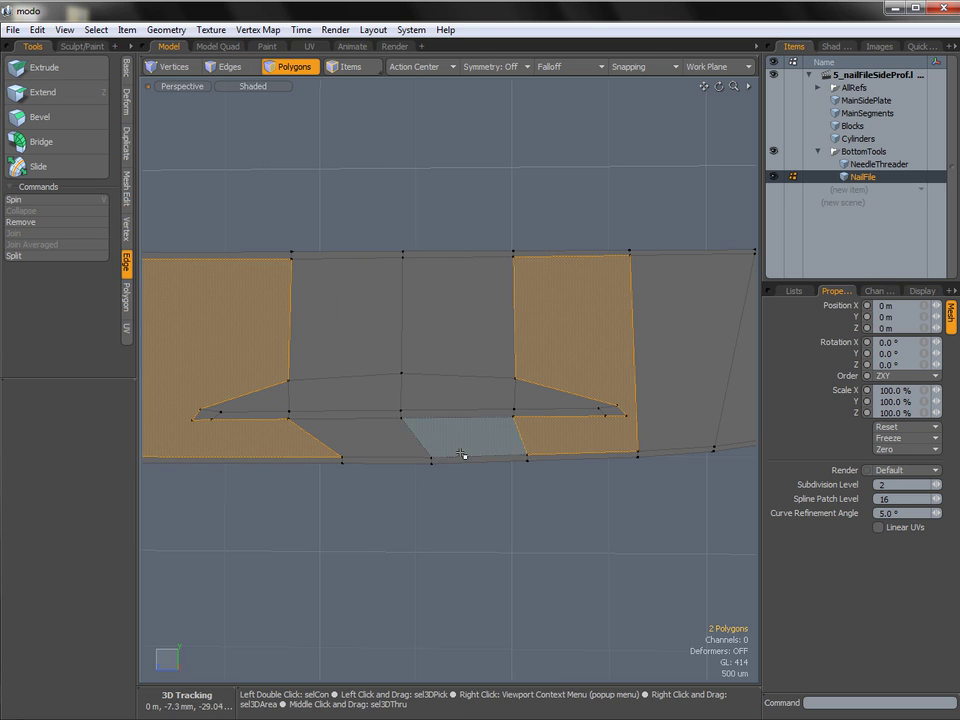
{"action": "left_click", "coordinate": [503, 521]}
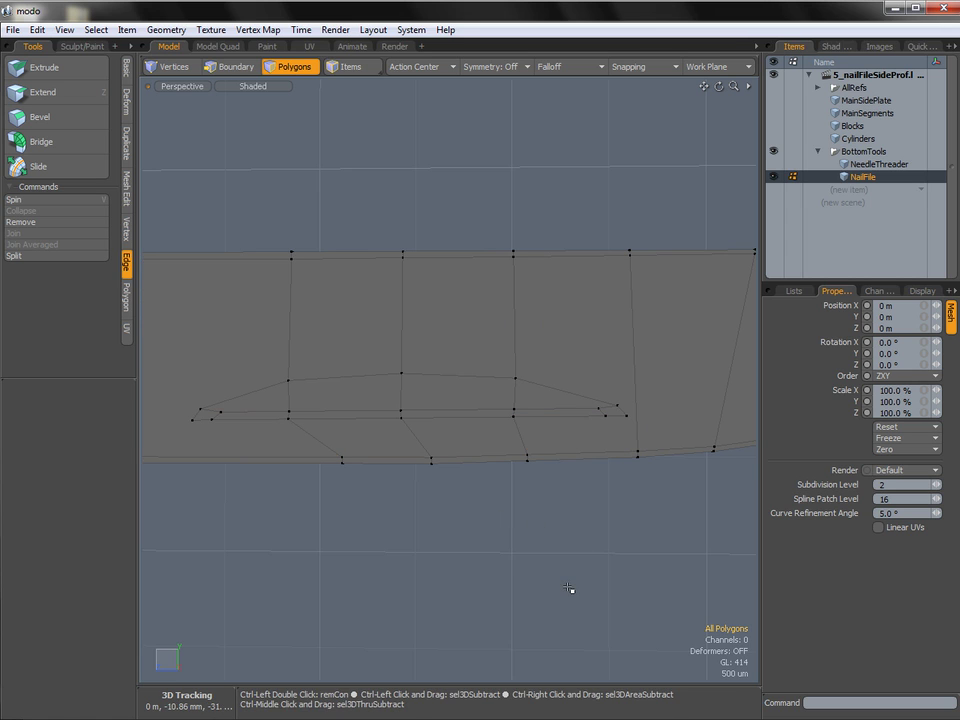
Use Edge Slice to connect the notch tip's upper vertex to the upper border corner and its two bottom vertices to the lower border corner.
{"action": "left_click_drag", "start_coordinate": [596, 421], "coordinate": [559, 450], "text": "alt+shift"}
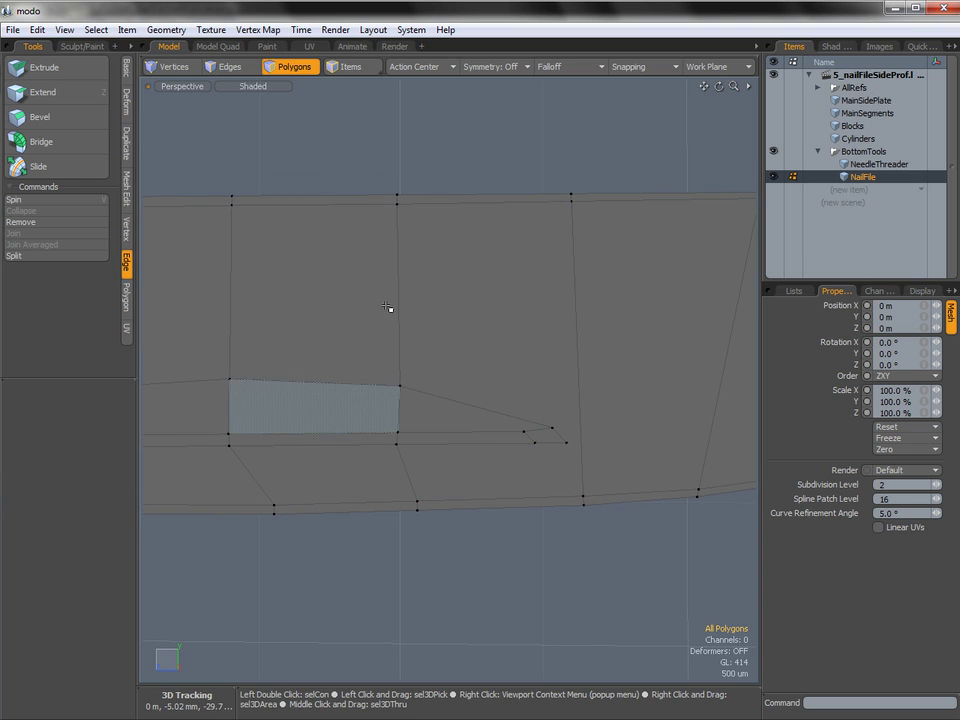
{"action": "left_click_drag", "start_coordinate": [549, 414], "coordinate": [515, 403], "text": "alt+shift"}
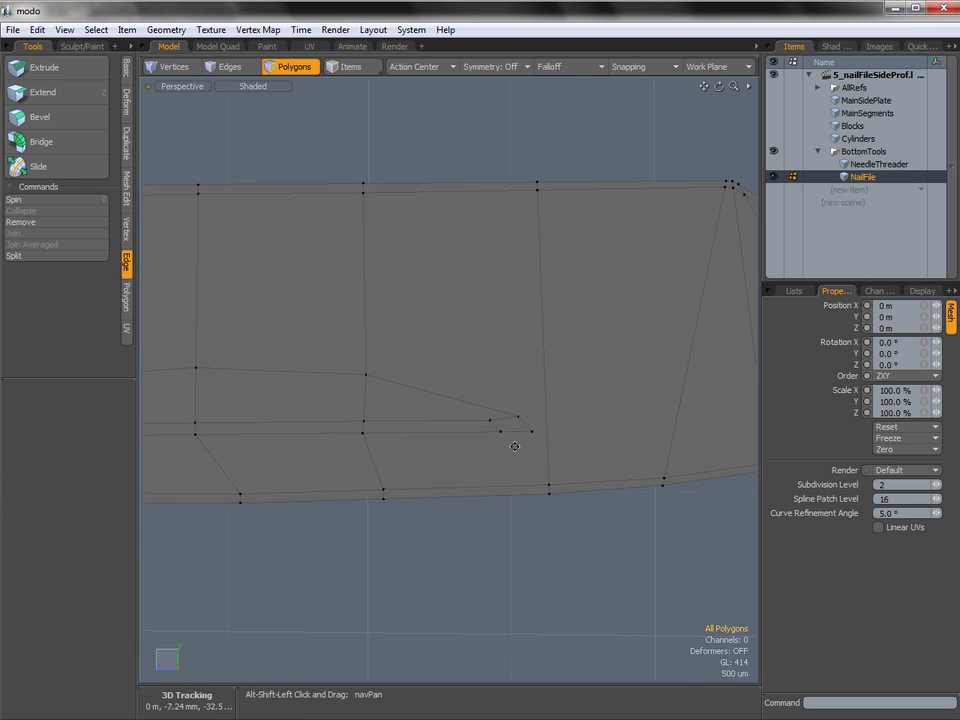
{"action": "key", "text": "alt+c"}
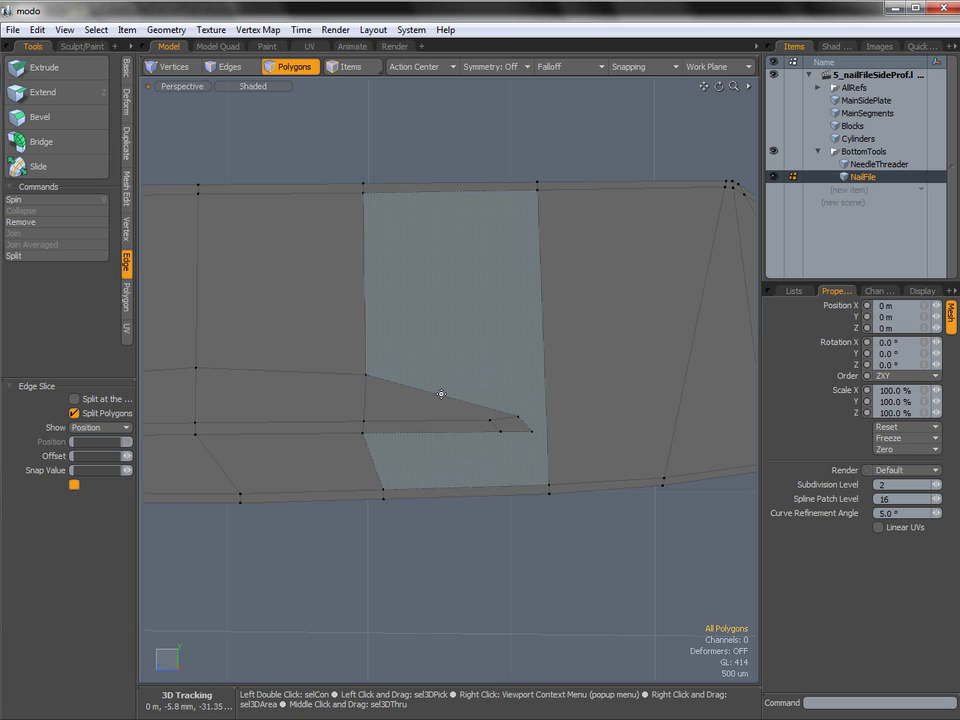
{"action": "left_click", "coordinate": [537, 190]}
{"action": "left_click", "coordinate": [500, 431]}
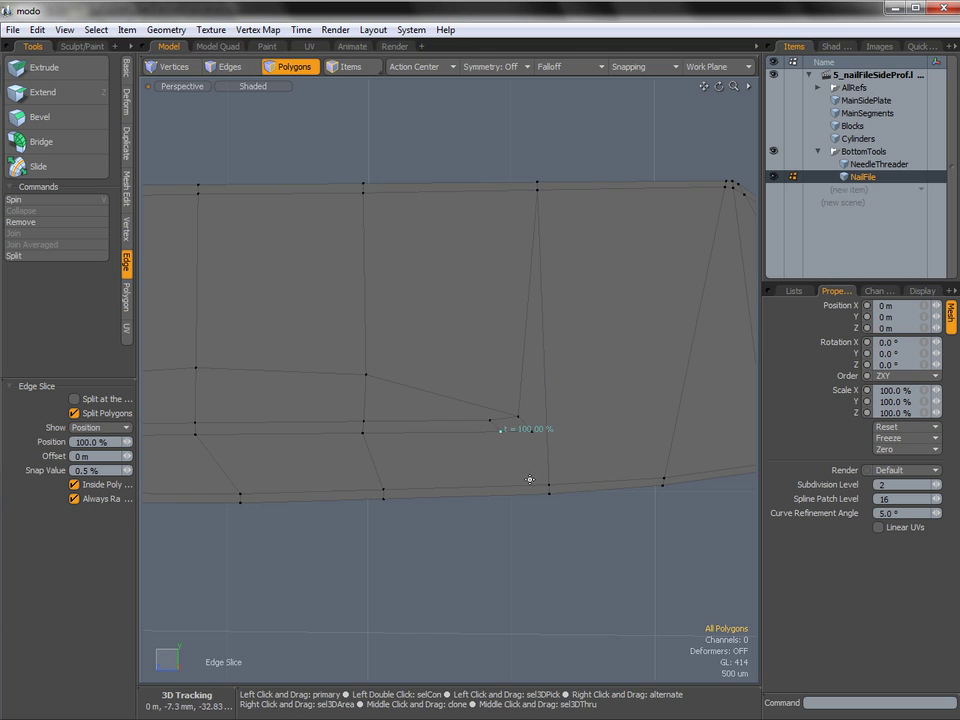
{"action": "scroll", "coordinate": [535, 428], "scroll_direction": "up", "scroll_amount": 2}
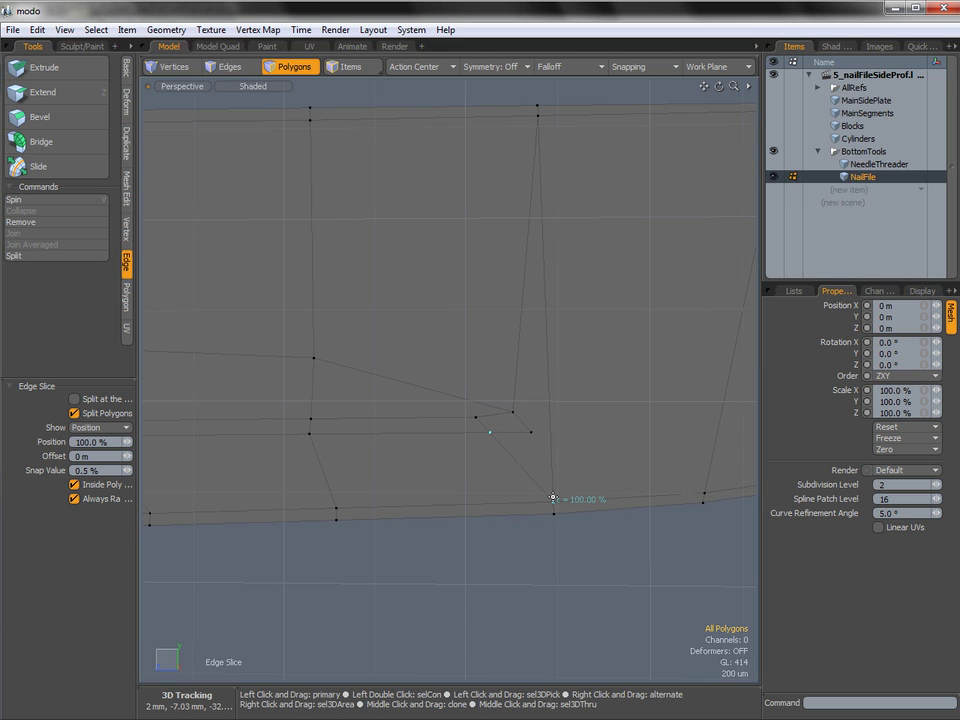
{"action": "left_click", "coordinate": [531, 434]}
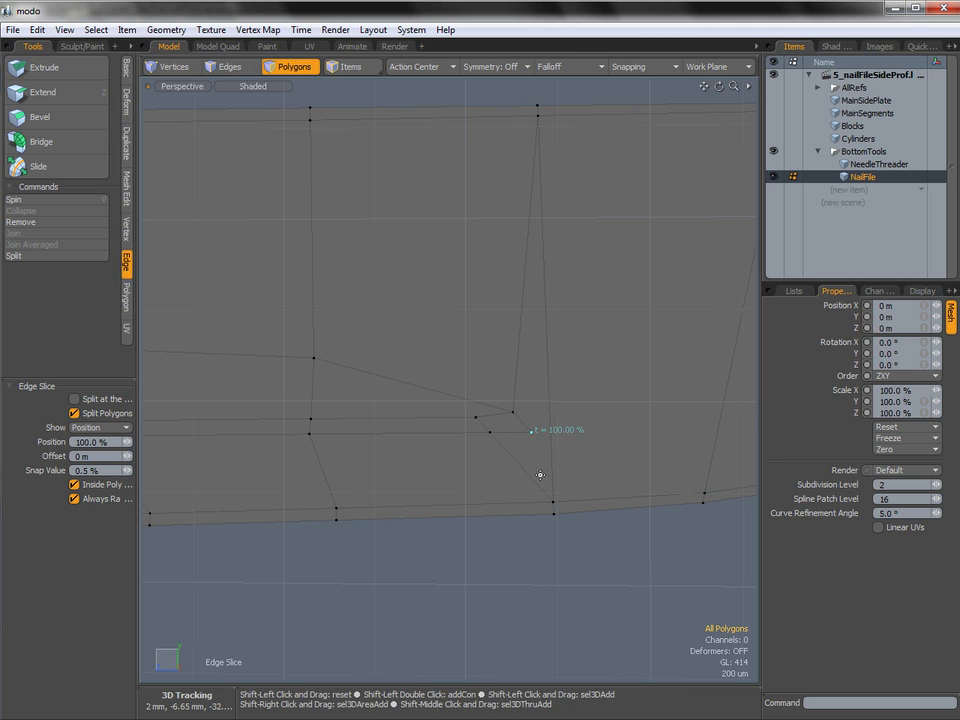
{"action": "key", "text": "space"}
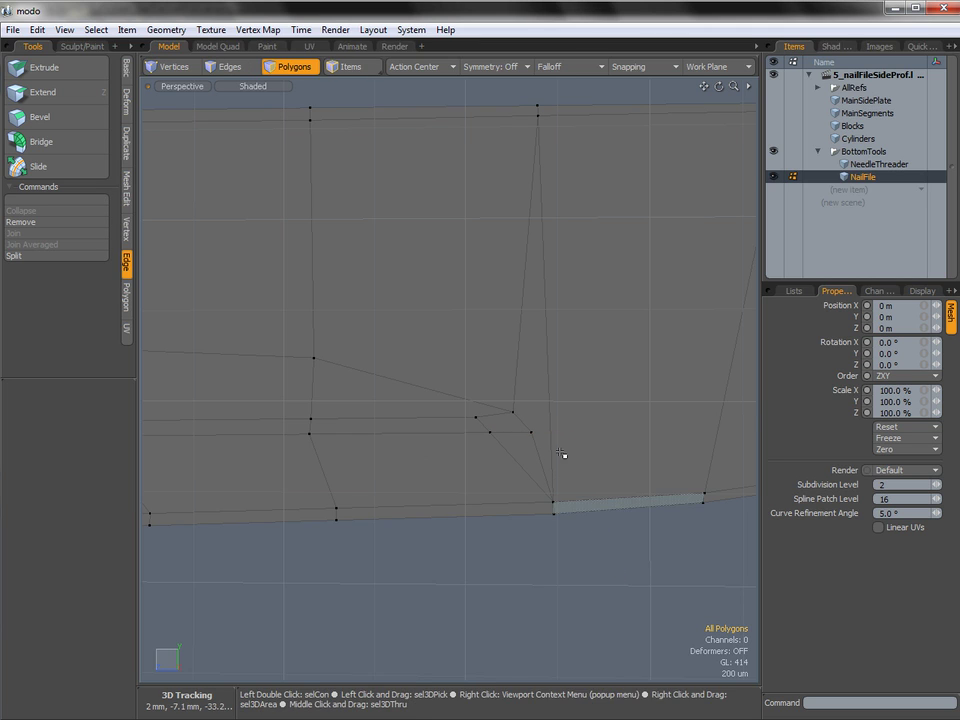
Use Edge Slice at the notch's opposite tip to connect its upper vertex to the upper border and its two bottom vertices to the lower border.
{"action": "left_click", "coordinate": [540, 427]}
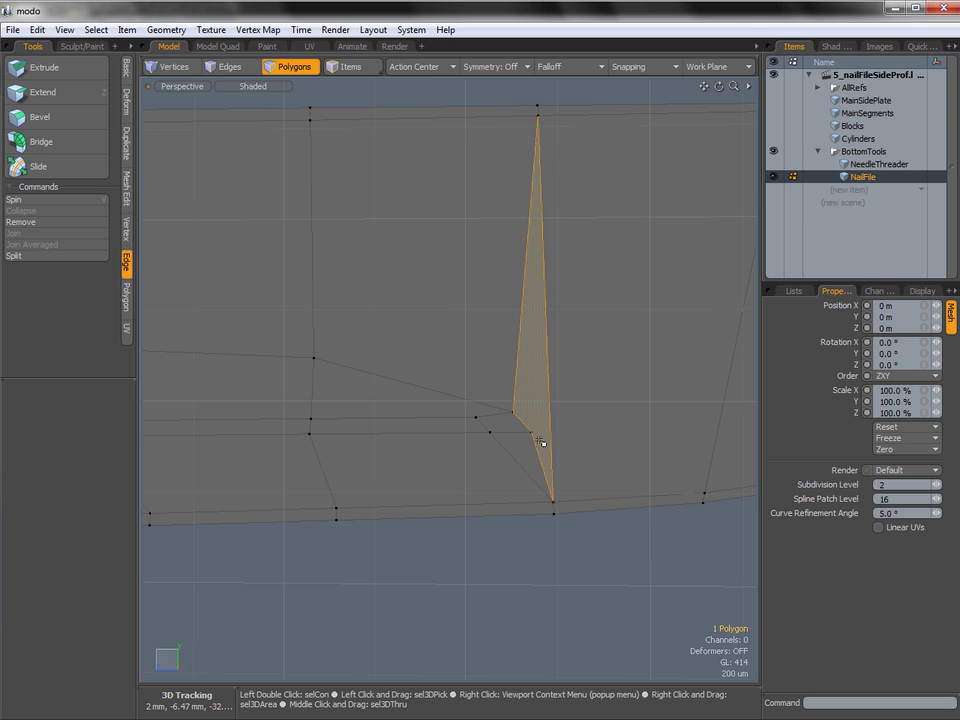
{"action": "left_click", "coordinate": [577, 553]}
{"action": "left_click_drag", "start_coordinate": [617, 524], "coordinate": [460, 498], "text": "ctrl+alt"}
{"action": "left_click_drag", "start_coordinate": [401, 474], "coordinate": [732, 453], "text": "alt+shift"}
{"action": "left_click_drag", "start_coordinate": [461, 433], "coordinate": [553, 403], "text": "alt+shift"}
{"action": "mouse_move", "coordinate": [422, 430]}
{"action": "left_mouse_down", "text": "ctrl+alt"}
{"action": "mouse_move", "coordinate": [456, 424]}
{"action": "mouse_move", "coordinate": [438, 428]}
{"action": "left_mouse_up", "text": "ctrl+alt"}
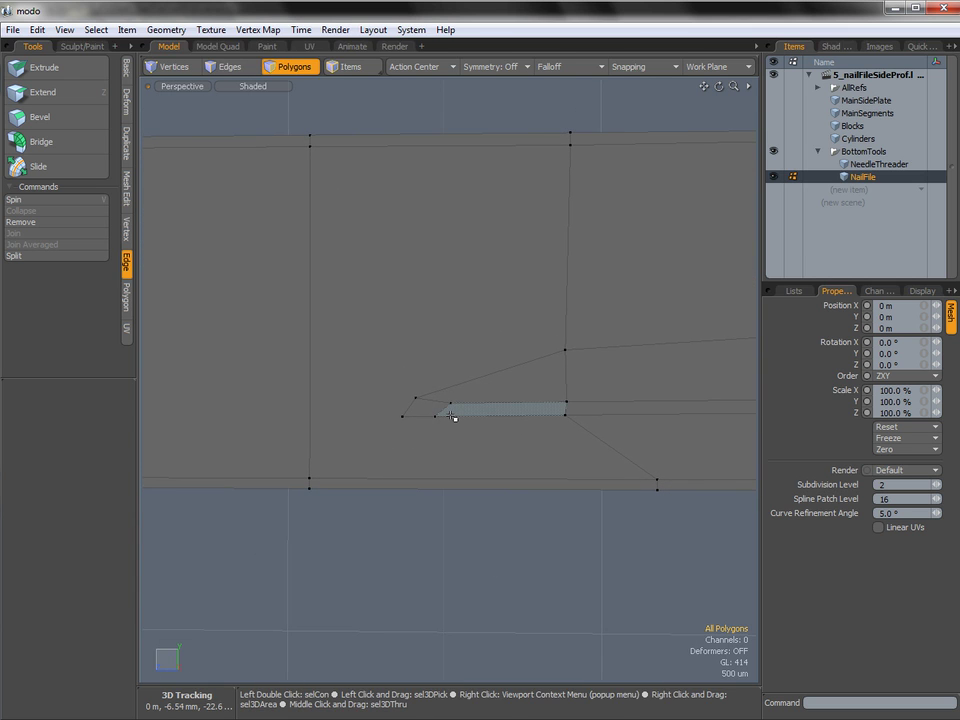
{"action": "key", "text": "c"}
{"action": "left_click", "coordinate": [427, 394]}
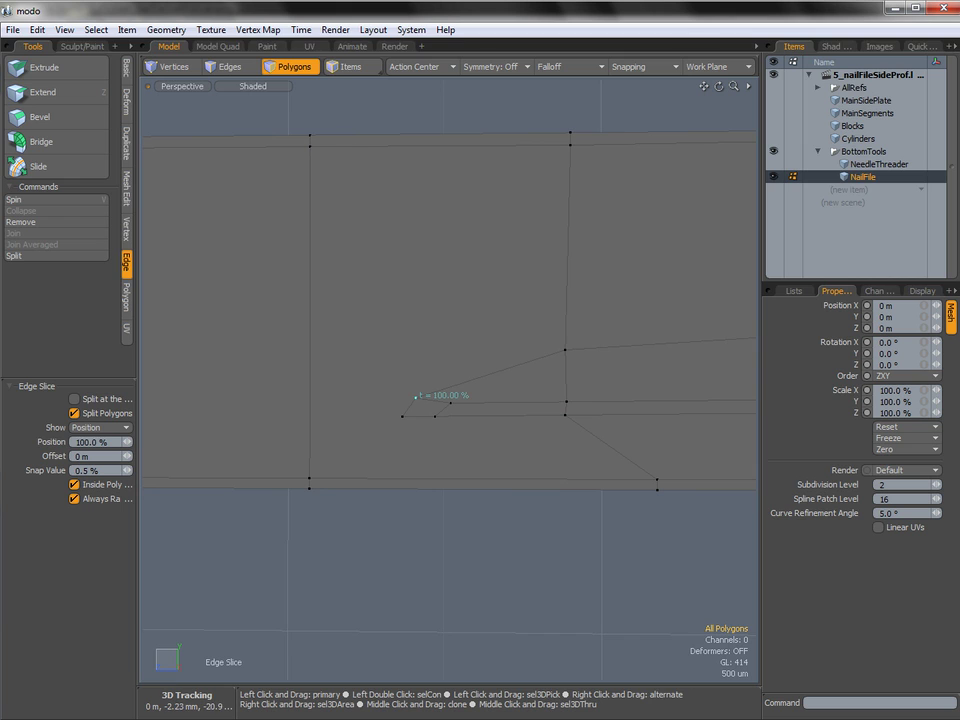
{"action": "left_click_drag", "start_coordinate": [474, 416], "coordinate": [433, 416], "text": "shift"}
{"action": "left_click_drag", "start_coordinate": [332, 478], "coordinate": [310, 478]}
{"action": "left_click_drag", "start_coordinate": [409, 406], "coordinate": [402, 417], "text": "shift"}
{"action": "left_click_drag", "start_coordinate": [313, 440], "coordinate": [324, 555]}
{"action": "key", "text": "space"}
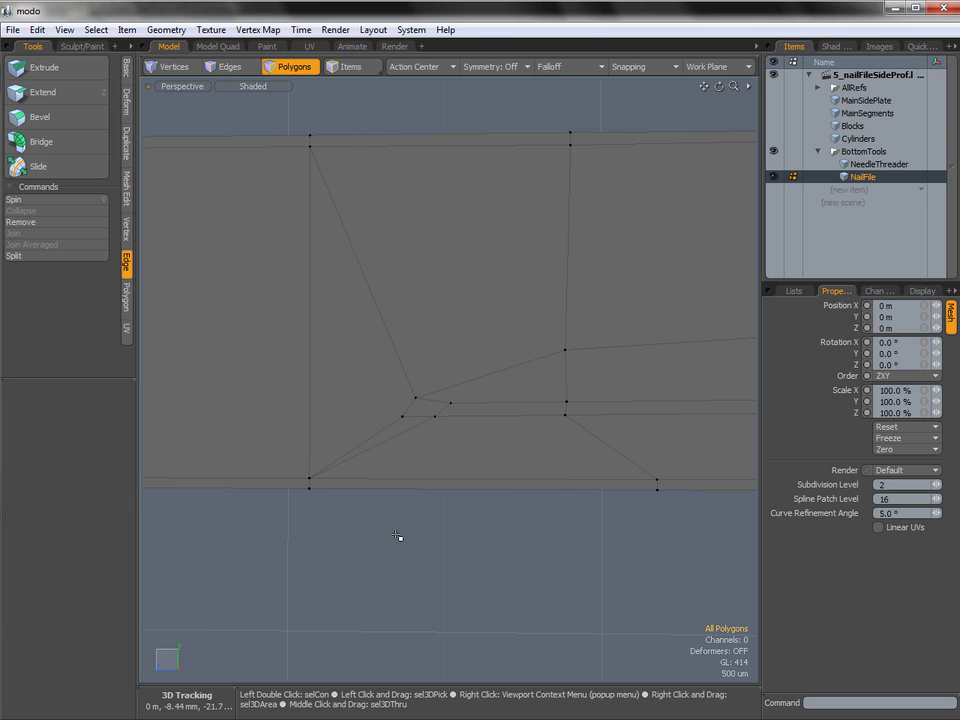
Select the new polygon beside the sliced notch tip to check its shape, then preview NailFile with subdivision smoothing.
{"action": "left_click_drag", "start_coordinate": [447, 425], "coordinate": [392, 425], "text": "ctrl+alt"}
{"action": "left_click", "coordinate": [395, 426]}
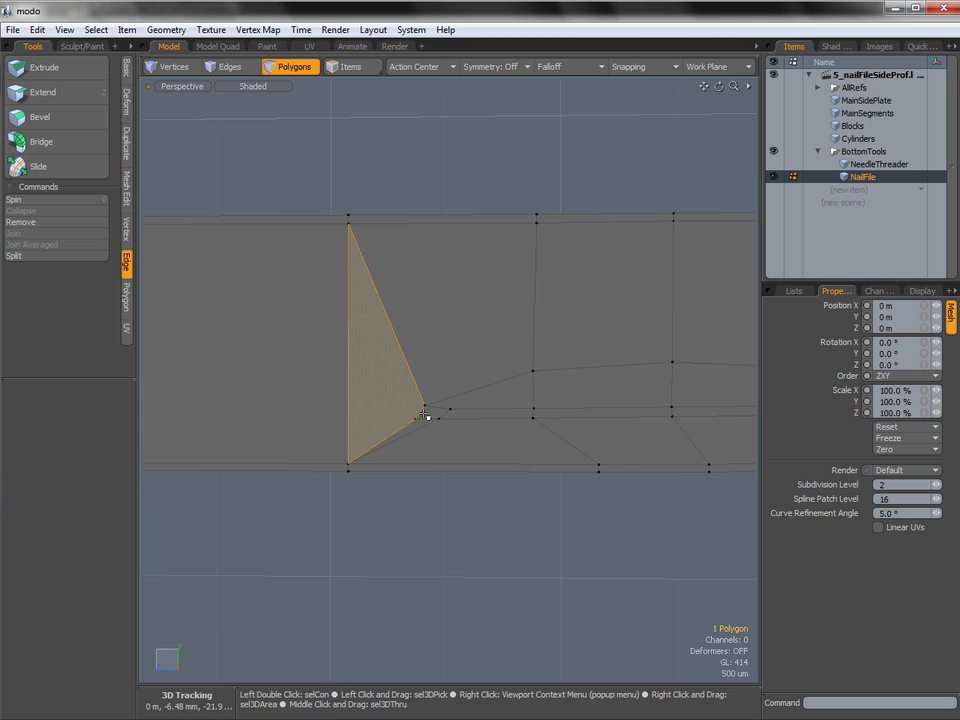
{"action": "left_click", "coordinate": [491, 516]}
{"action": "left_click_drag", "start_coordinate": [606, 453], "coordinate": [550, 450], "text": "ctrl+alt"}
{"action": "left_click_drag", "start_coordinate": [712, 424], "coordinate": [567, 433], "text": "alt+shift"}
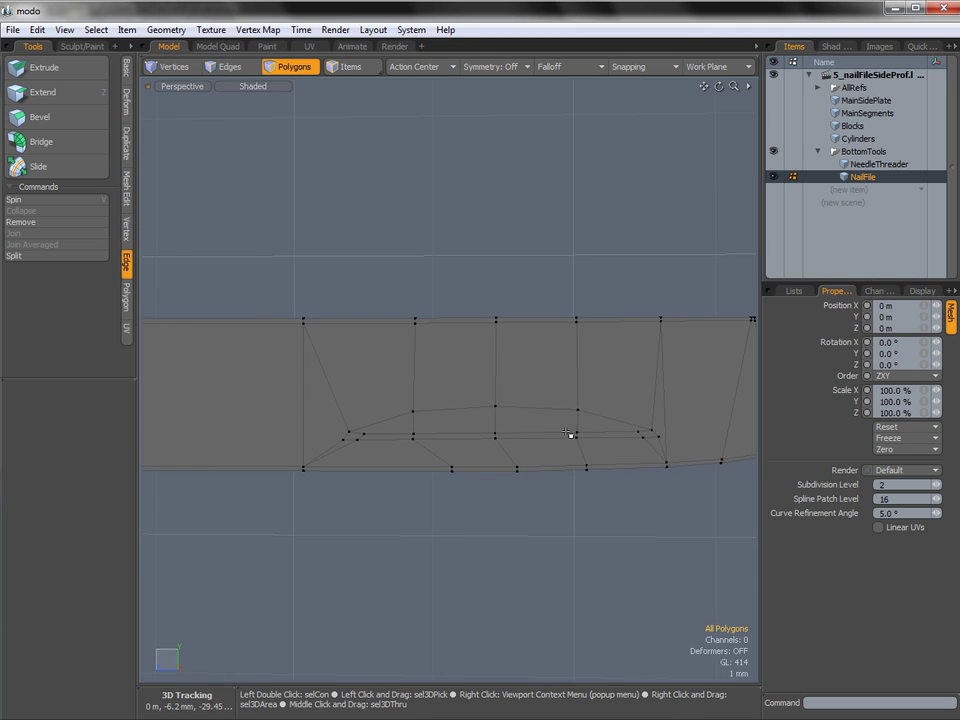
{"action": "key", "text": "Tab"}
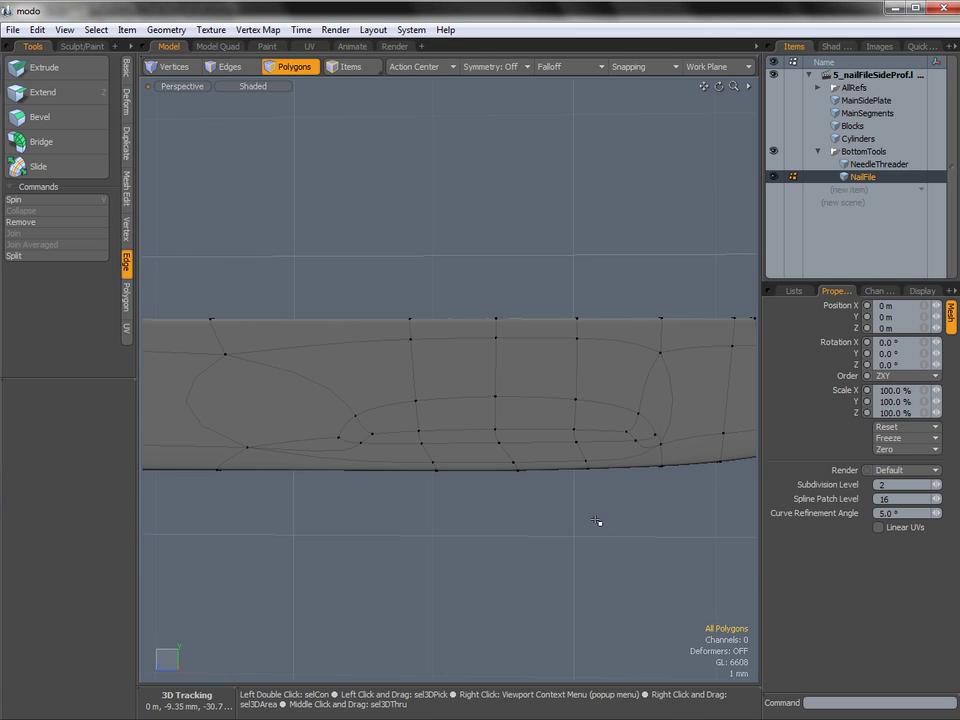
Select the ten polygons that fill the thumbnail notch and delete them.
{"action": "mouse_move", "coordinate": [296, 437]}
{"action": "left_mouse_down", "text": "ctrl+alt"}
{"action": "mouse_move", "coordinate": [429, 437]}
{"action": "mouse_move", "coordinate": [514, 399]}
{"action": "mouse_move", "coordinate": [560, 403]}
{"action": "mouse_move", "coordinate": [480, 418]}
{"action": "left_mouse_up", "text": "ctrl+alt"}
{"action": "key", "text": "3"}
{"action": "mouse_move", "coordinate": [320, 428]}
{"action": "left_mouse_down"}
{"action": "mouse_move", "coordinate": [311, 429]}
{"action": "mouse_move", "coordinate": [681, 417]}
{"action": "mouse_move", "coordinate": [685, 434]}
{"action": "mouse_move", "coordinate": [574, 427]}
{"action": "left_mouse_up"}
{"action": "left_click", "coordinate": [661, 421], "text": "shift"}
{"action": "left_click_drag", "start_coordinate": [665, 424], "coordinate": [372, 421], "text": "ctrl+alt"}
{"action": "left_click_drag", "start_coordinate": [525, 454], "coordinate": [507, 461], "text": "alt"}
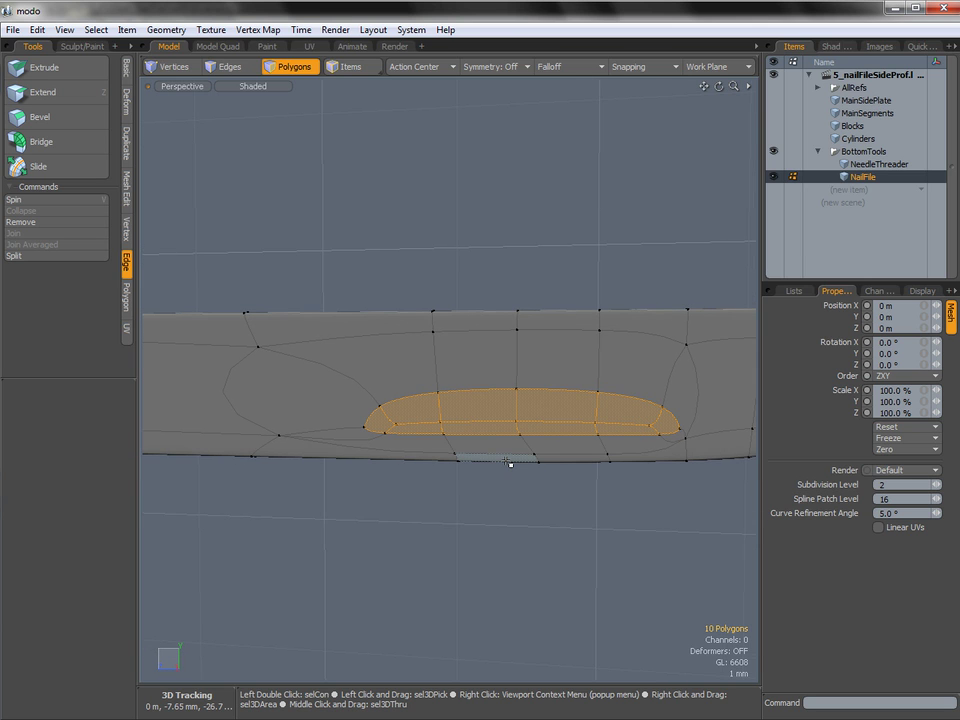
{"action": "mouse_move", "coordinate": [469, 354]}
{"action": "left_mouse_down", "text": "alt"}
{"action": "mouse_move", "coordinate": [422, 364]}
{"action": "mouse_move", "coordinate": [467, 356]}
{"action": "mouse_move", "coordinate": [453, 360]}
{"action": "left_mouse_up", "text": "alt"}
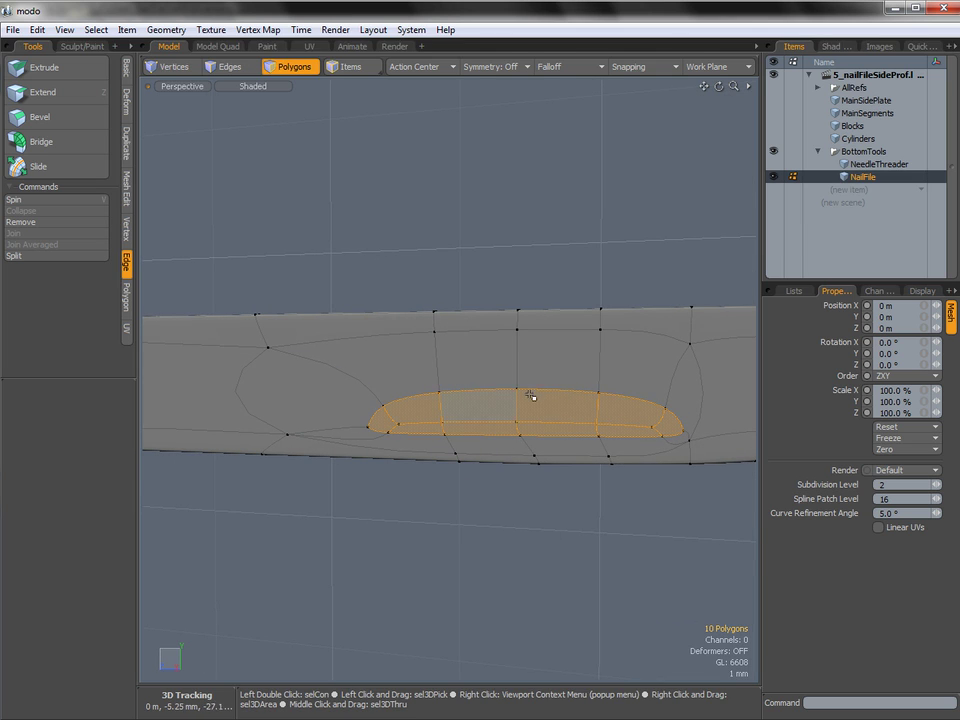
{"action": "key", "text": "Delete"}
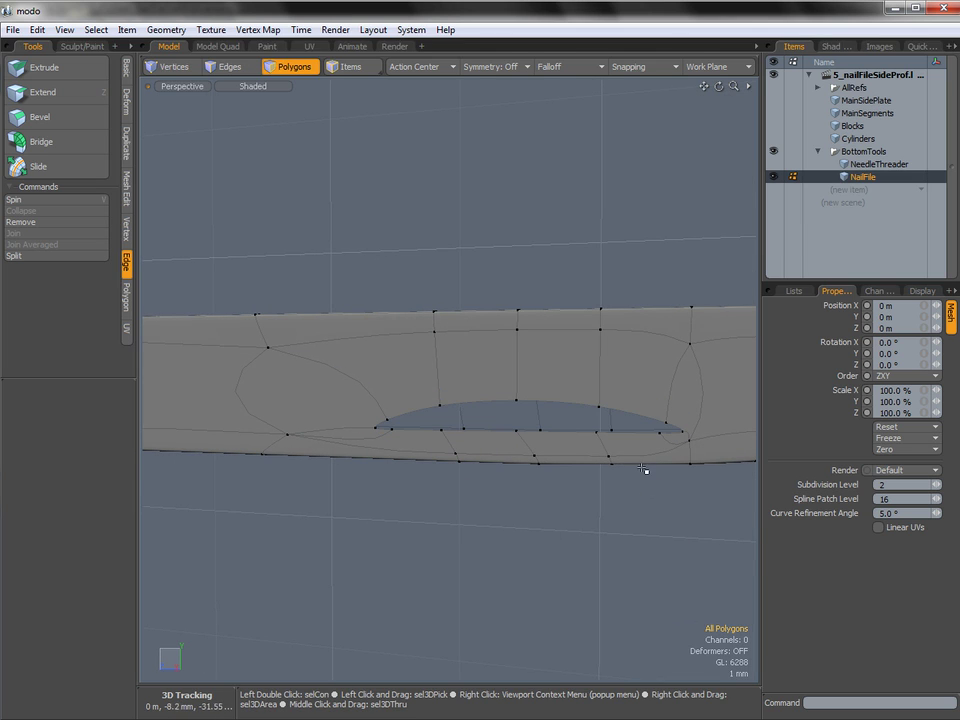
Select the edge loop around the notch opening and show the AllRefs group in the Right view to compare it with the reference.
{"action": "mouse_move", "coordinate": [519, 407]}
{"action": "left_mouse_down", "text": "ctrl+alt"}
{"action": "mouse_move", "coordinate": [569, 423]}
{"action": "mouse_move", "coordinate": [524, 396]}
{"action": "left_mouse_up", "text": "ctrl+alt"}
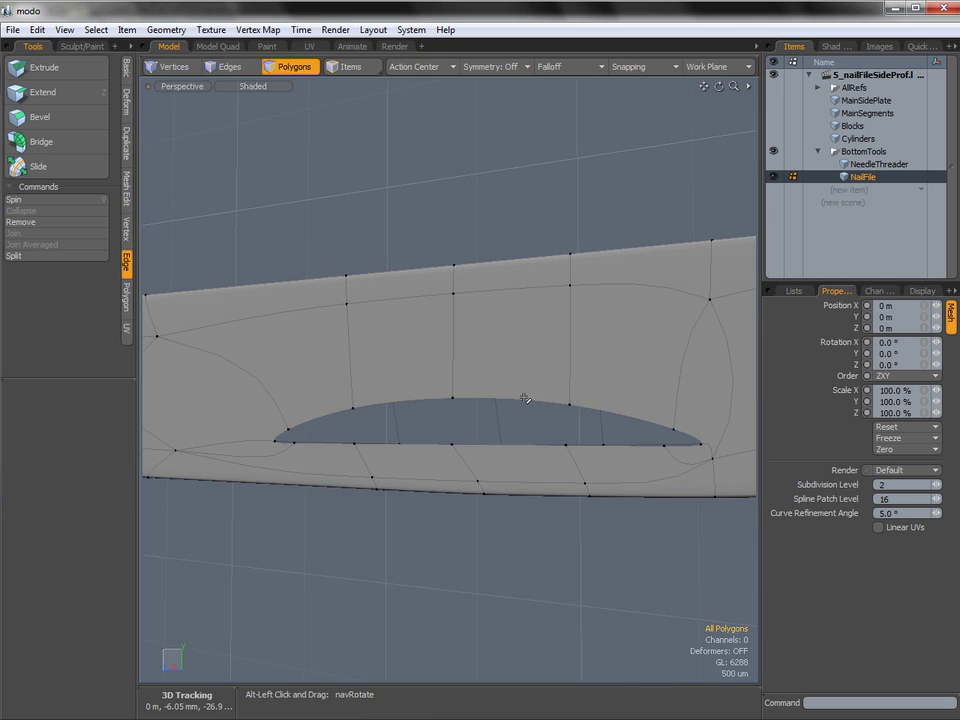
{"action": "key", "text": "2"}
{"action": "double_click", "coordinate": [535, 399]}
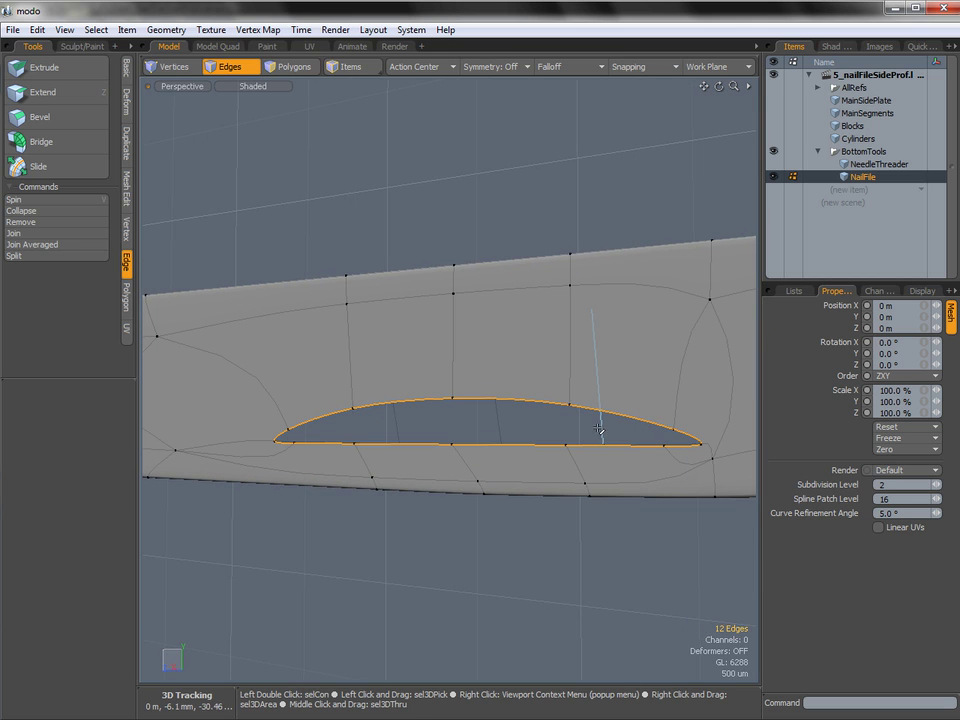
{"action": "key", "text": "ctrl+space"}
{"action": "left_click", "coordinate": [604, 433]}
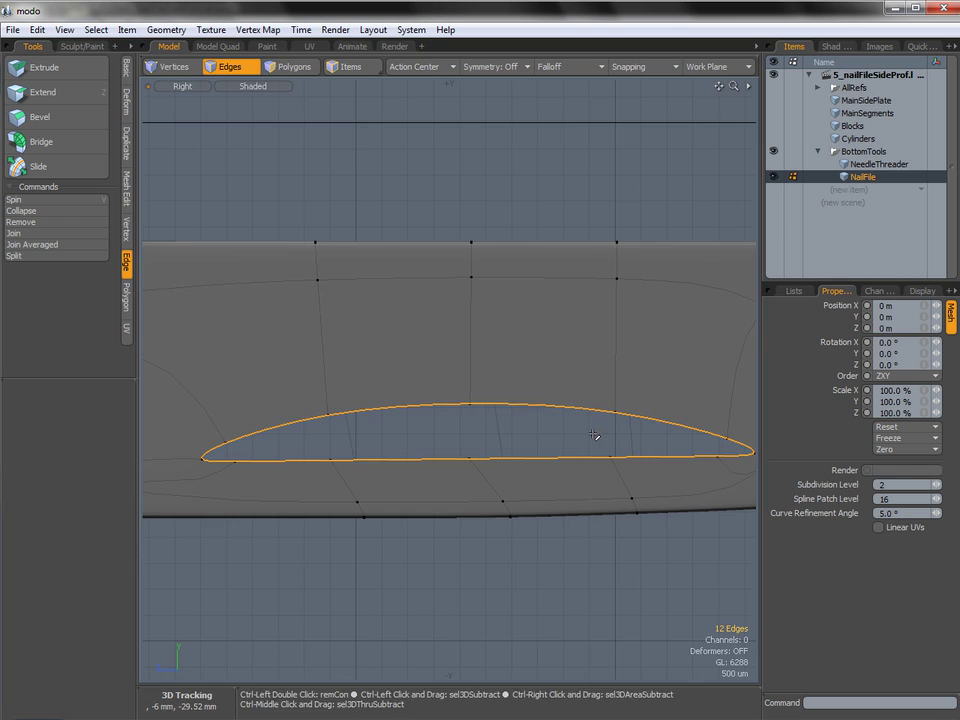
{"action": "left_click", "coordinate": [774, 88]}
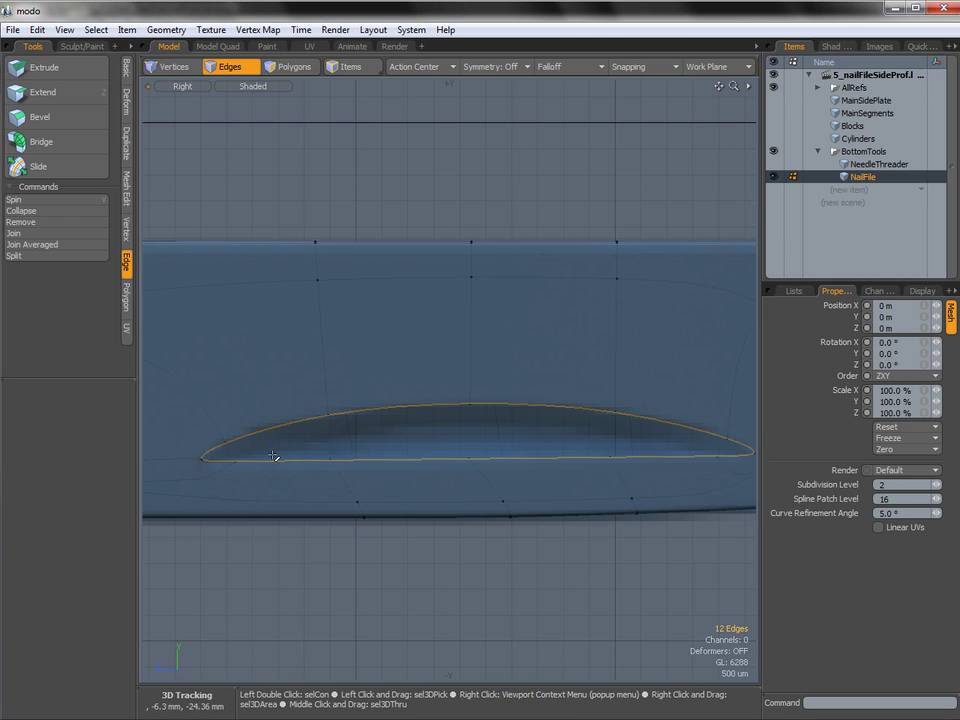
{"action": "scroll", "coordinate": [673, 430], "scroll_direction": "down", "scroll_amount": 1}
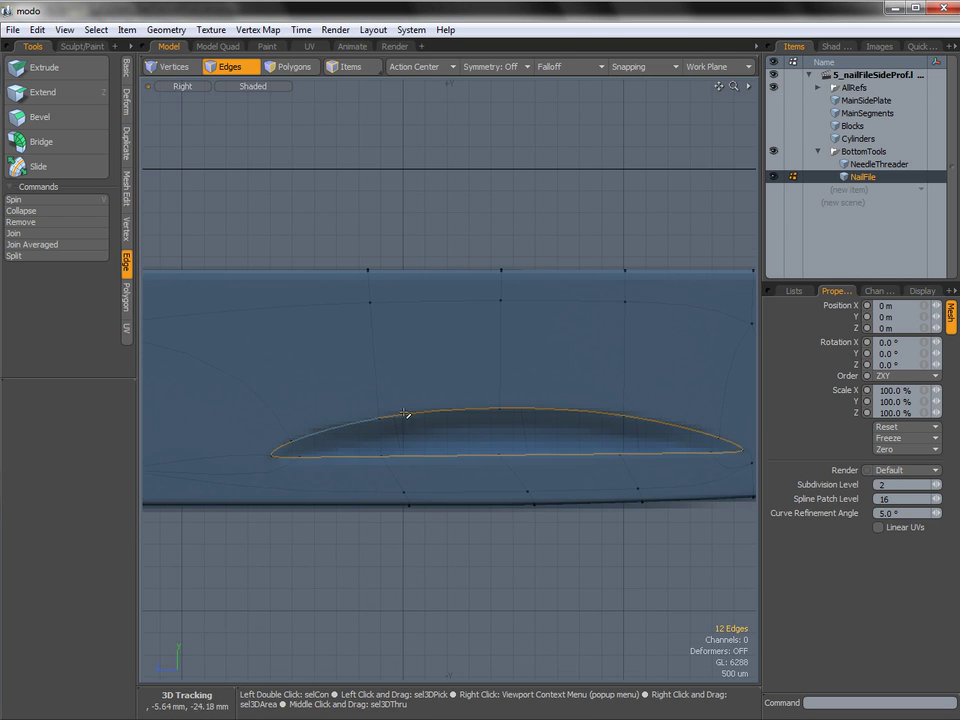
{"action": "left_click_drag", "start_coordinate": [680, 432], "coordinate": [612, 444], "text": "ctrl+alt"}
{"action": "left_click_drag", "start_coordinate": [443, 427], "coordinate": [355, 423], "text": "alt+shift"}
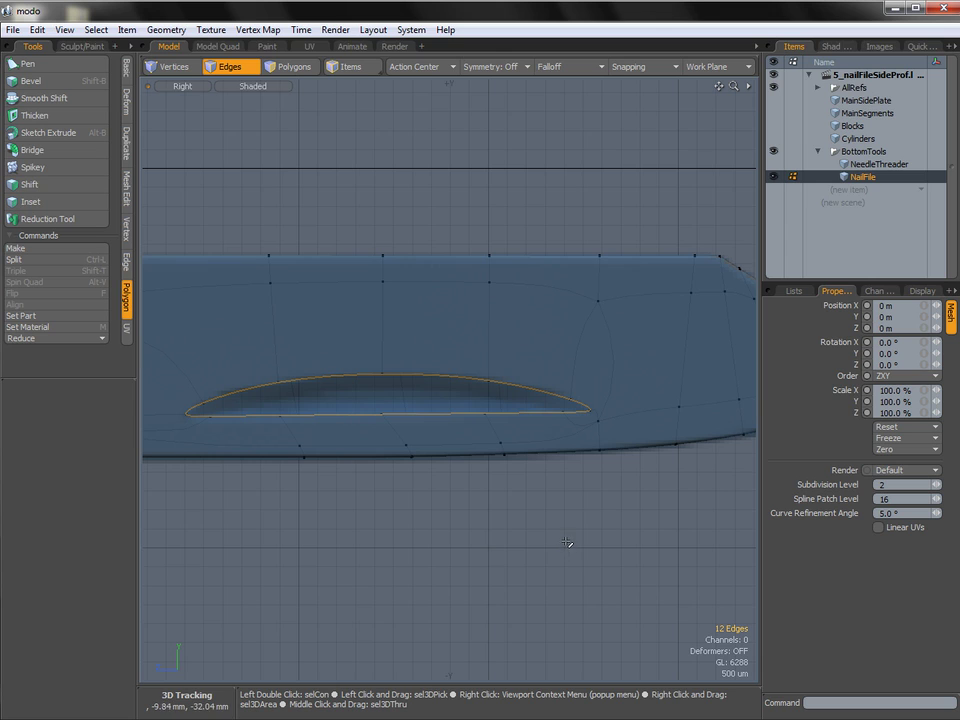
Turn off subdivision smoothing and remove the long edge joining the upper and lower borders beside the notch tip.
{"action": "left_click", "coordinate": [599, 613]}
{"action": "left_click_drag", "start_coordinate": [609, 422], "coordinate": [640, 417], "text": "ctrl+alt"}
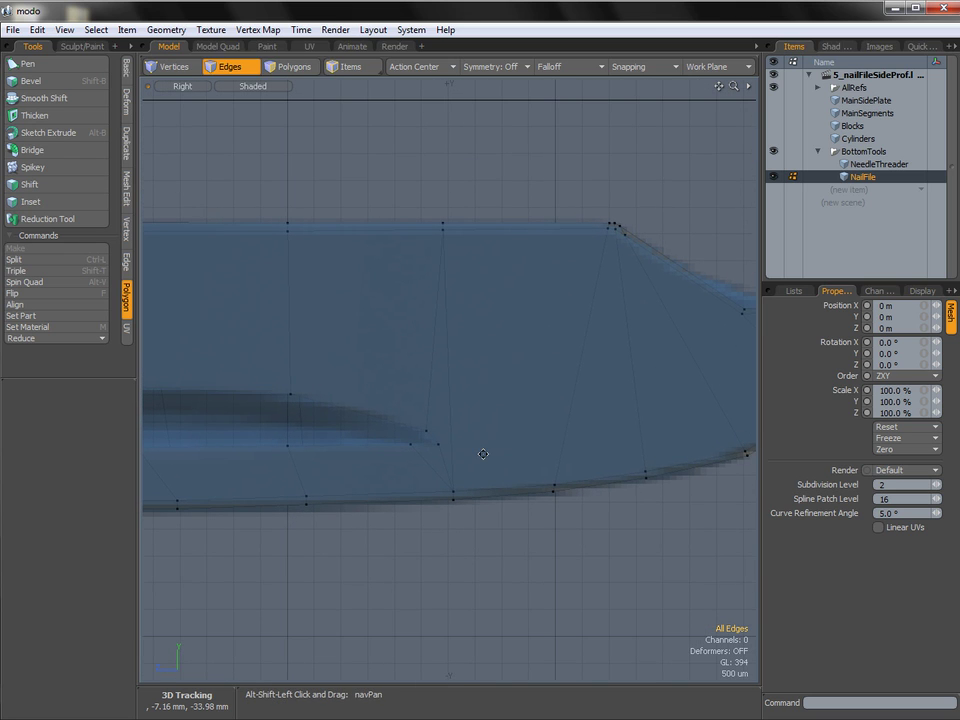
{"action": "left_click_drag", "start_coordinate": [457, 447], "coordinate": [455, 446], "text": "ctrl+alt"}
{"action": "left_click", "coordinate": [455, 446]}
{"action": "left_click", "coordinate": [482, 561]}
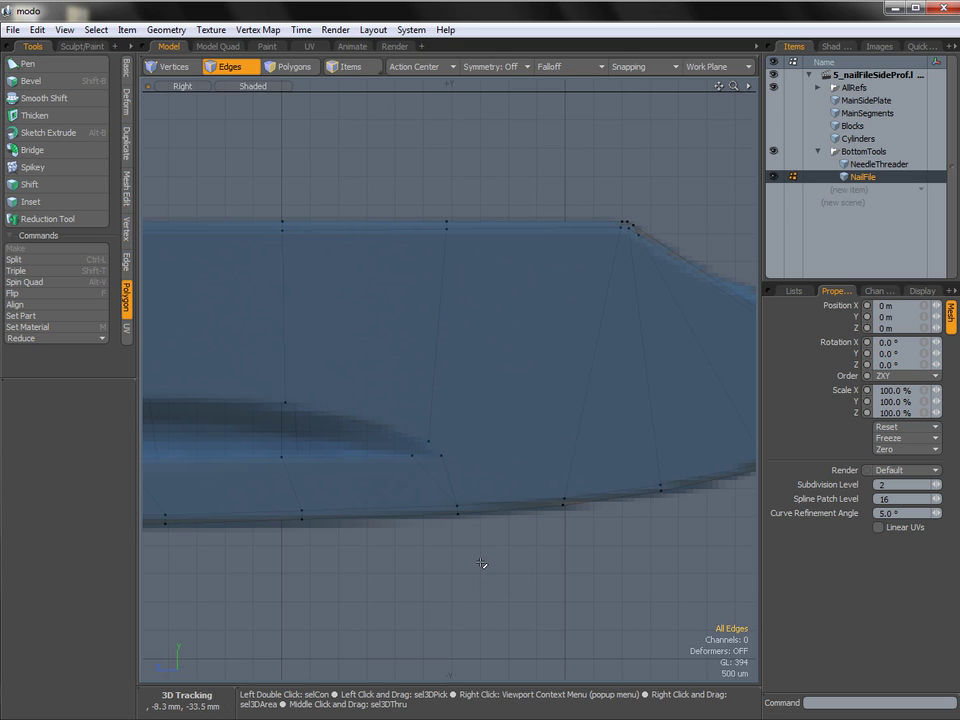
Edge Slice from the notch tip's lower vertex to the next lower border vertex and remove the tip's previous edge to the border.
{"action": "key", "text": "alt+c"}
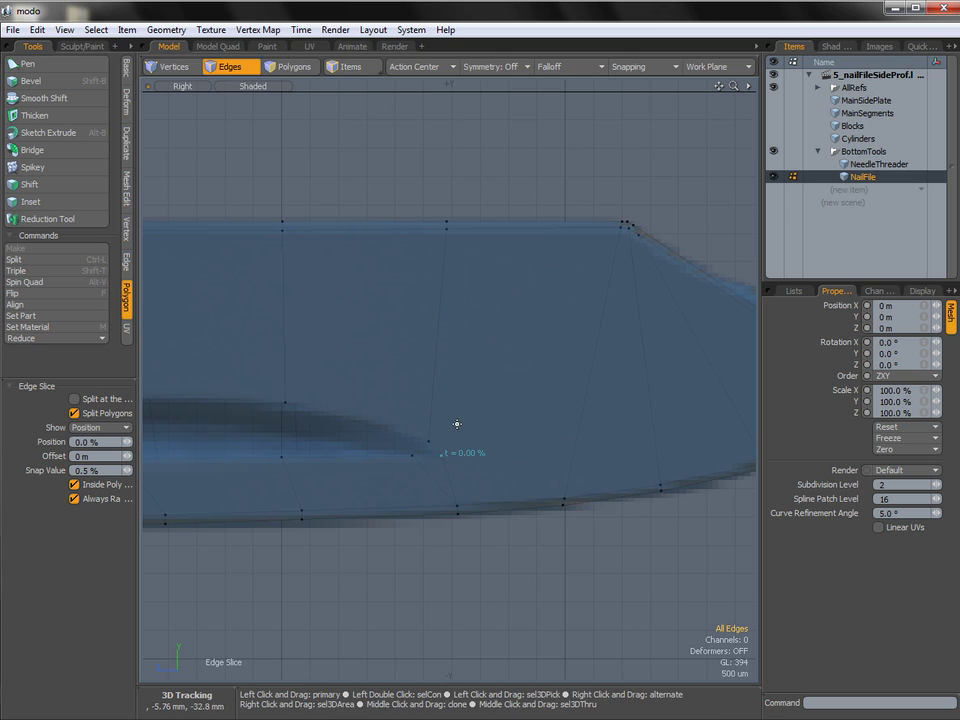
{"action": "key", "text": "q"}
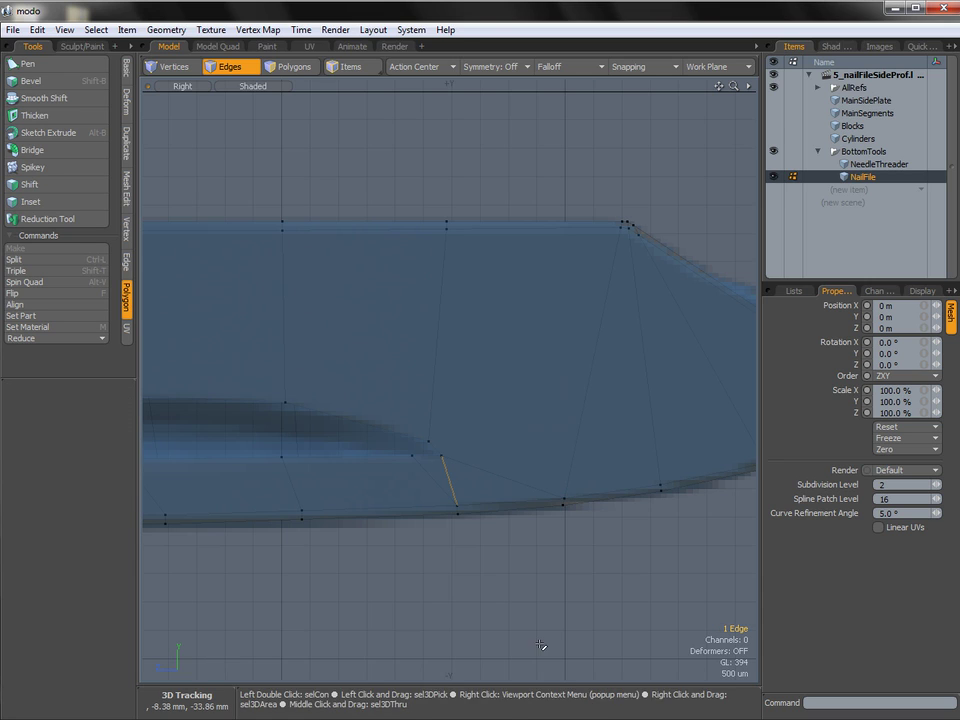
{"action": "left_click", "coordinate": [477, 498]}
{"action": "key", "text": "3"}
{"action": "left_click", "coordinate": [450, 485]}
{"action": "left_click", "coordinate": [469, 573]}
Edge Slice from the notch tip's upper vertex across the end panels to the border vertex at the foot of the sloped upper edge.
{"action": "left_click_drag", "start_coordinate": [504, 439], "coordinate": [433, 450], "text": "alt+shift"}
{"action": "left_click", "coordinate": [433, 450]}
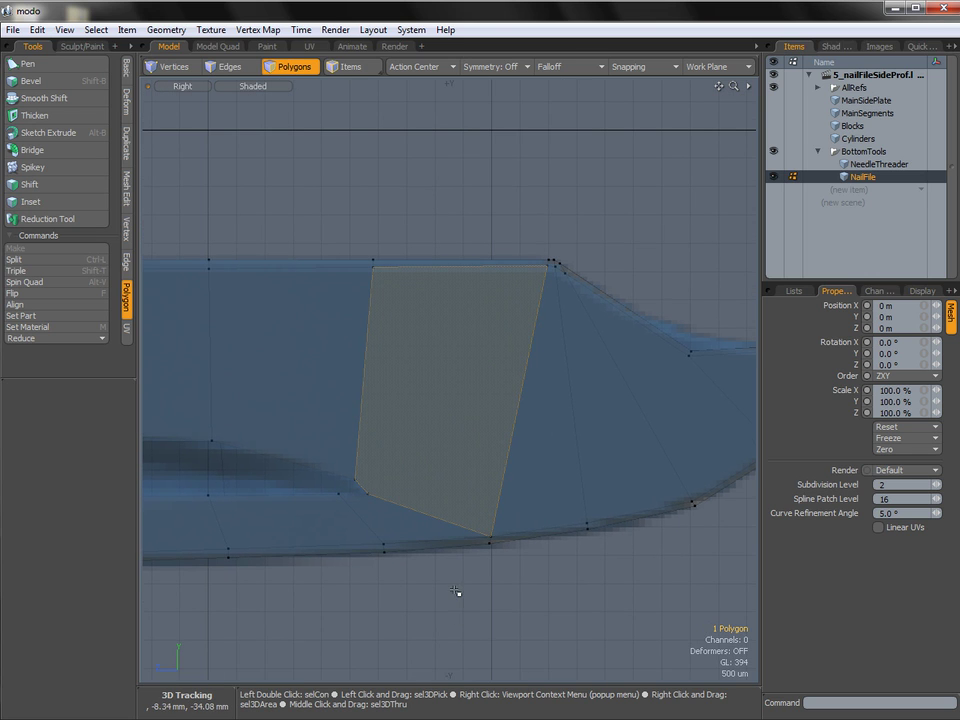
{"action": "left_click_drag", "start_coordinate": [500, 460], "coordinate": [431, 476], "text": "alt+shift"}
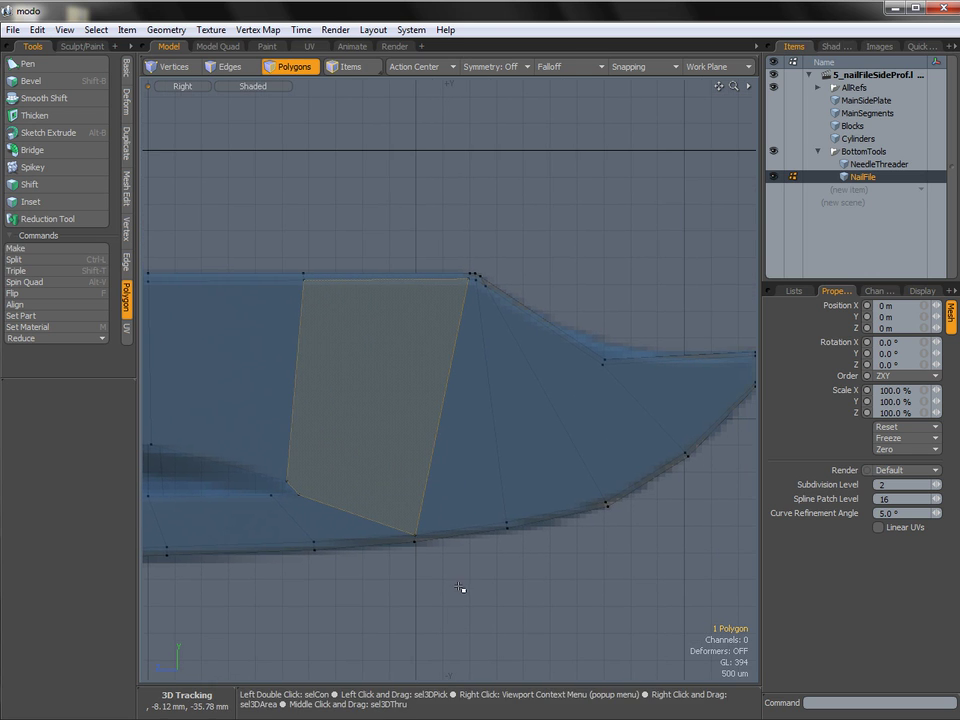
{"action": "key", "text": "1"}
{"action": "key", "text": "alt+c"}
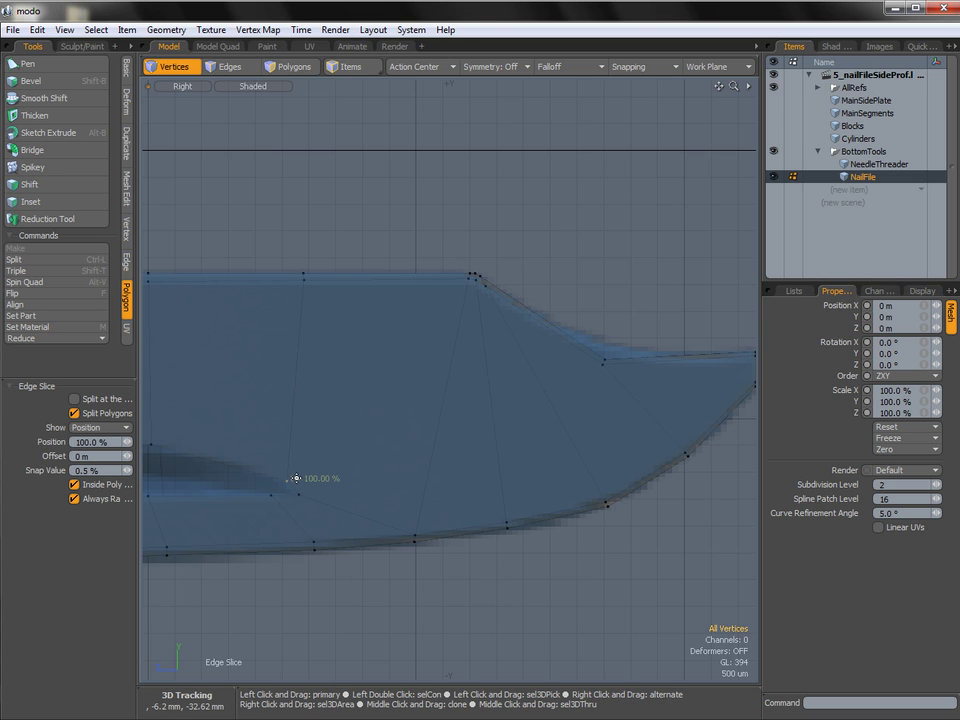
{"action": "left_click", "coordinate": [430, 465]}
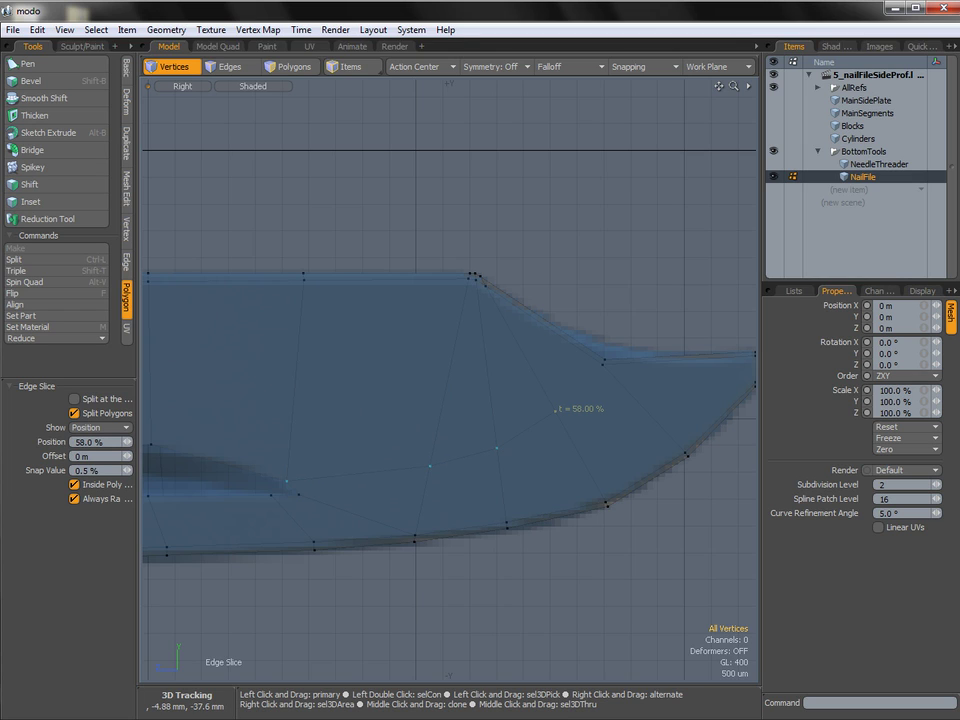
{"action": "left_click", "coordinate": [604, 362]}
{"action": "key", "text": "space"}
Select the five polygons surrounding the notch tip to examine the polygon flow, then clear the selection.
{"action": "left_click_drag", "start_coordinate": [411, 472], "coordinate": [330, 405], "text": "alt+shift"}
{"action": "key", "text": "3"}
{"action": "left_click", "coordinate": [345, 400]}
{"action": "mouse_move", "coordinate": [327, 343]}
{"action": "left_mouse_down"}
{"action": "mouse_move", "coordinate": [446, 362]}
{"action": "mouse_move", "coordinate": [452, 469]}
{"action": "mouse_move", "coordinate": [403, 500]}
{"action": "mouse_move", "coordinate": [307, 485]}
{"action": "left_mouse_up"}
{"action": "left_click", "coordinate": [307, 485], "text": "shift"}
{"action": "left_click_drag", "start_coordinate": [205, 422], "coordinate": [245, 427], "text": "alt+shift"}
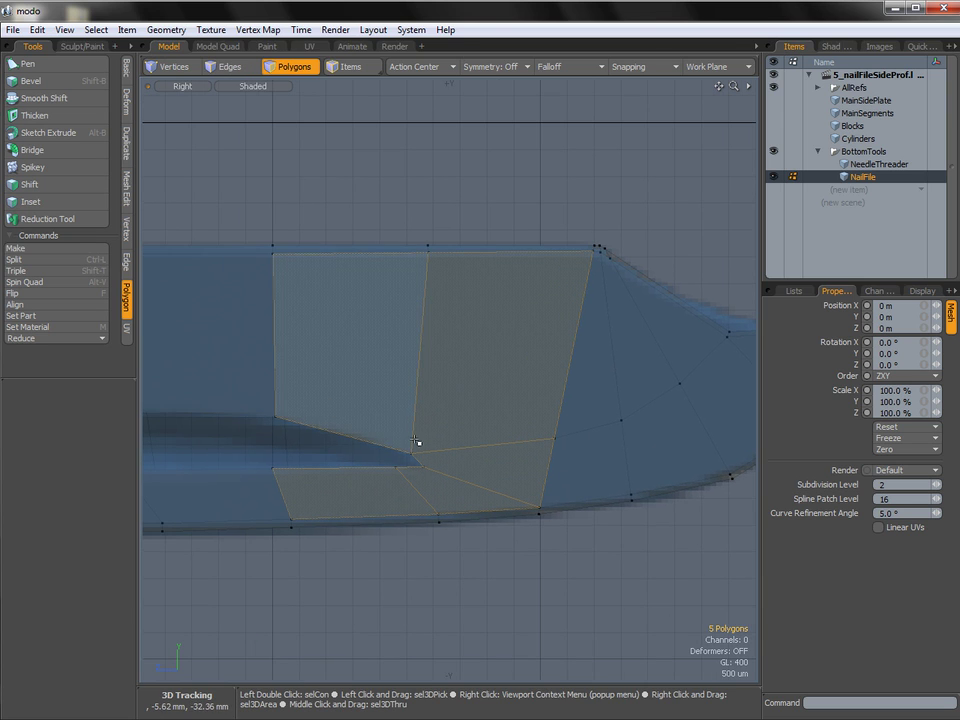
{"action": "left_click_drag", "start_coordinate": [390, 450], "coordinate": [587, 369], "text": "alt+shift"}
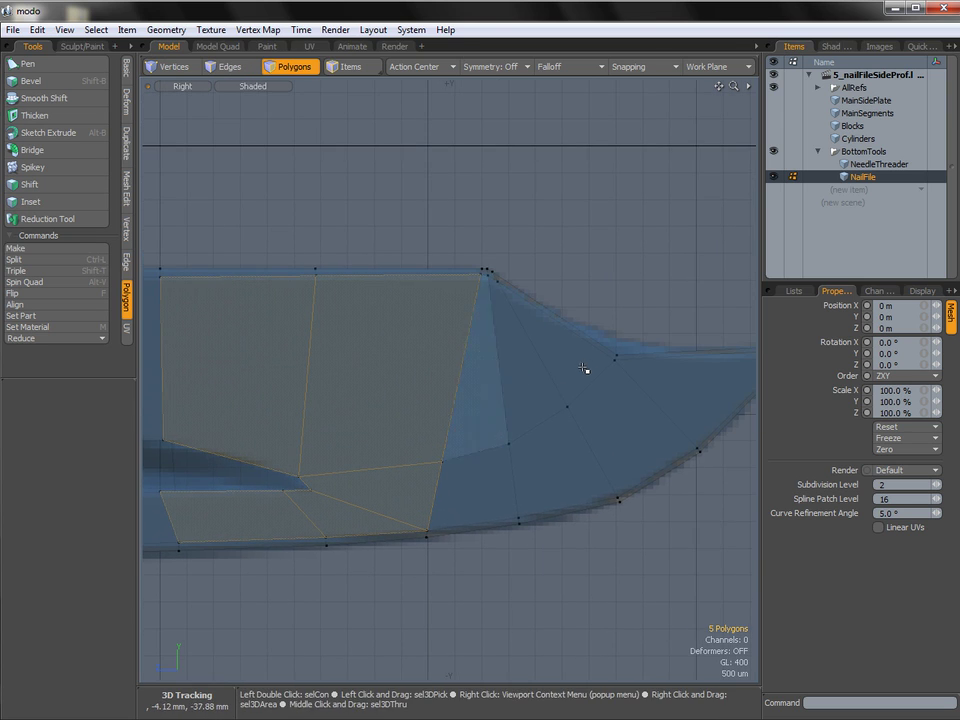
{"action": "left_click", "coordinate": [580, 368]}
{"action": "left_click", "coordinate": [586, 378], "text": "ctrl"}
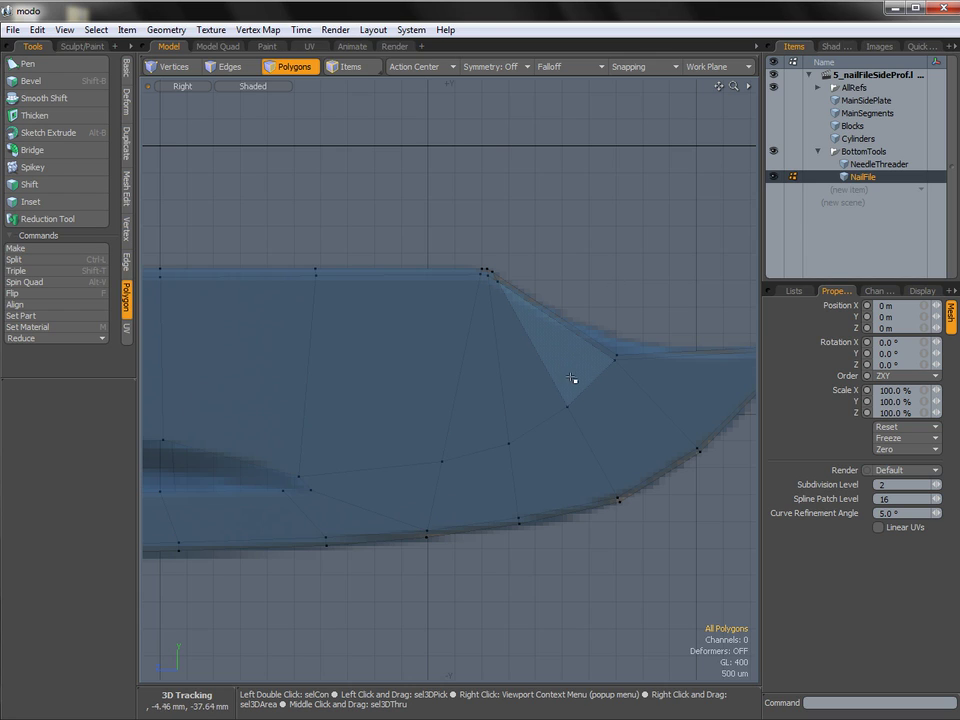
Select the narrow border polygons along the sloped upper edge to examine how they run, then clear the selection.
{"action": "left_click", "coordinate": [489, 274]}
{"action": "left_click", "coordinate": [632, 355], "text": "shift"}
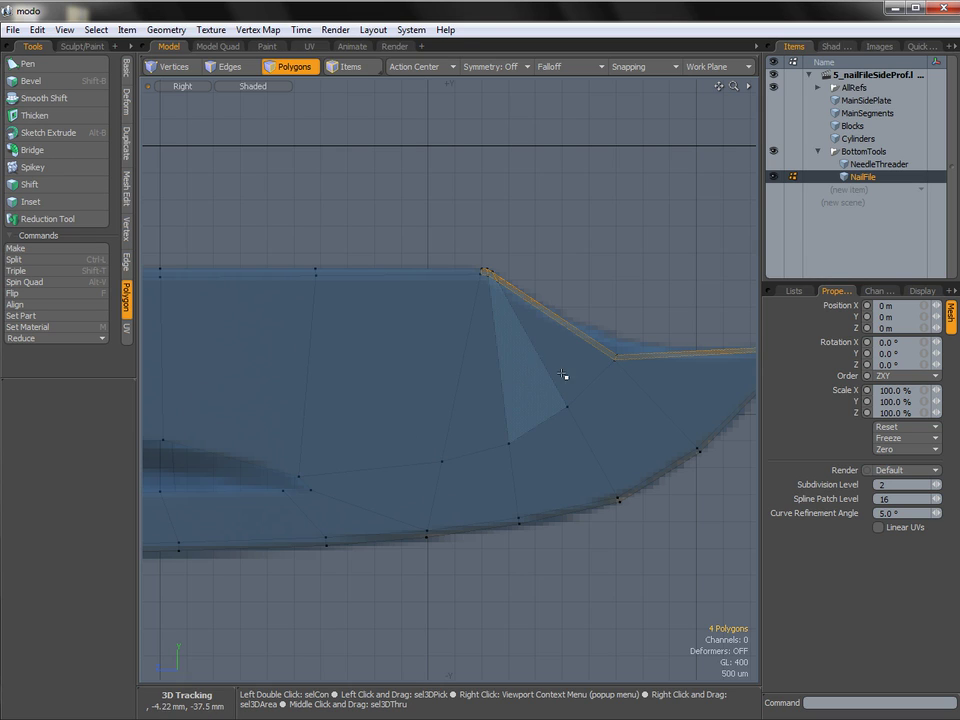
{"action": "left_click", "coordinate": [641, 318]}
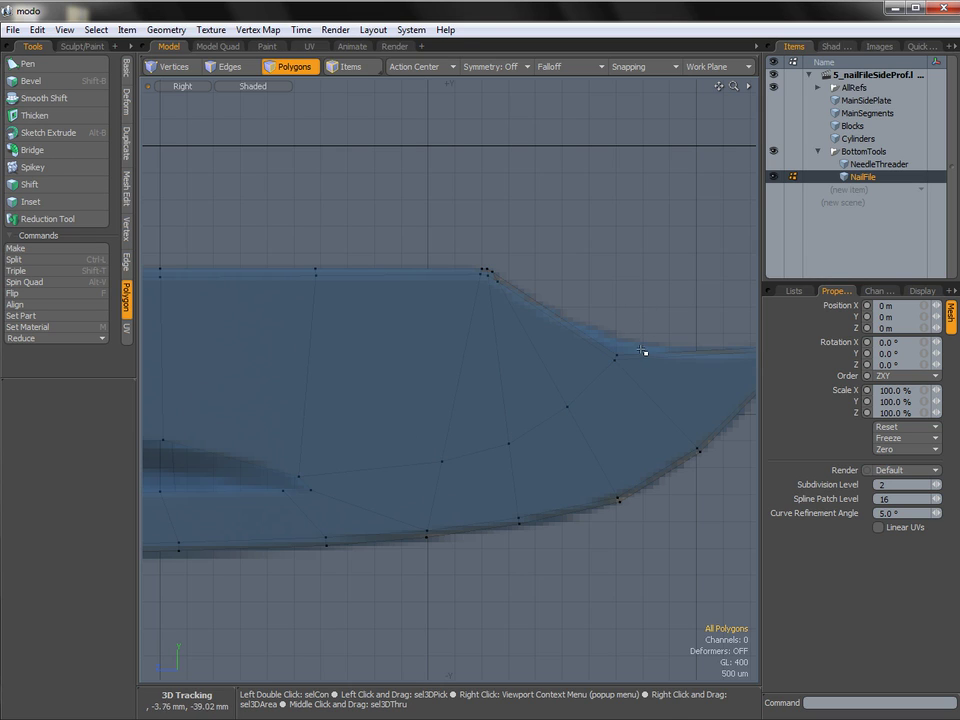
Return to the perspective view and select polygons below the notch to check the smoothed surface, then clear the selection.
{"action": "key", "text": "ctrl+space"}
{"action": "left_click", "coordinate": [558, 401]}
{"action": "mouse_move", "coordinate": [567, 407]}
{"action": "left_mouse_down", "text": "alt"}
{"action": "mouse_move", "coordinate": [540, 452]}
{"action": "mouse_move", "coordinate": [506, 426]}
{"action": "mouse_move", "coordinate": [460, 433]}
{"action": "mouse_move", "coordinate": [525, 429]}
{"action": "mouse_move", "coordinate": [501, 403]}
{"action": "mouse_move", "coordinate": [417, 443]}
{"action": "mouse_move", "coordinate": [469, 448]}
{"action": "mouse_move", "coordinate": [439, 394]}
{"action": "mouse_move", "coordinate": [474, 449]}
{"action": "left_mouse_up", "text": "alt"}
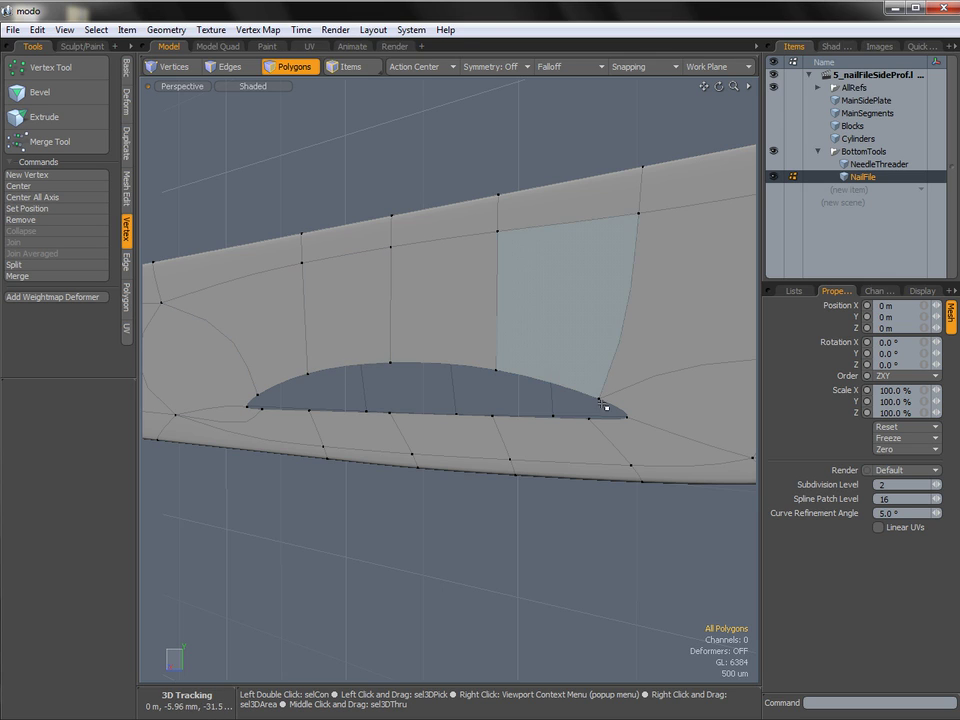
{"action": "left_click", "coordinate": [487, 465], "text": "shift"}
{"action": "left_click", "coordinate": [396, 459], "text": "shift"}
{"action": "left_click", "coordinate": [452, 581]}
Use Edge Slice to cut a narrow strip along the notch opening's upper edge and around its tip, ending at 91%.
{"action": "left_click_drag", "start_coordinate": [583, 418], "coordinate": [480, 356], "text": "alt"}
{"action": "key", "text": "c"}
{"action": "left_click", "coordinate": [499, 370]}
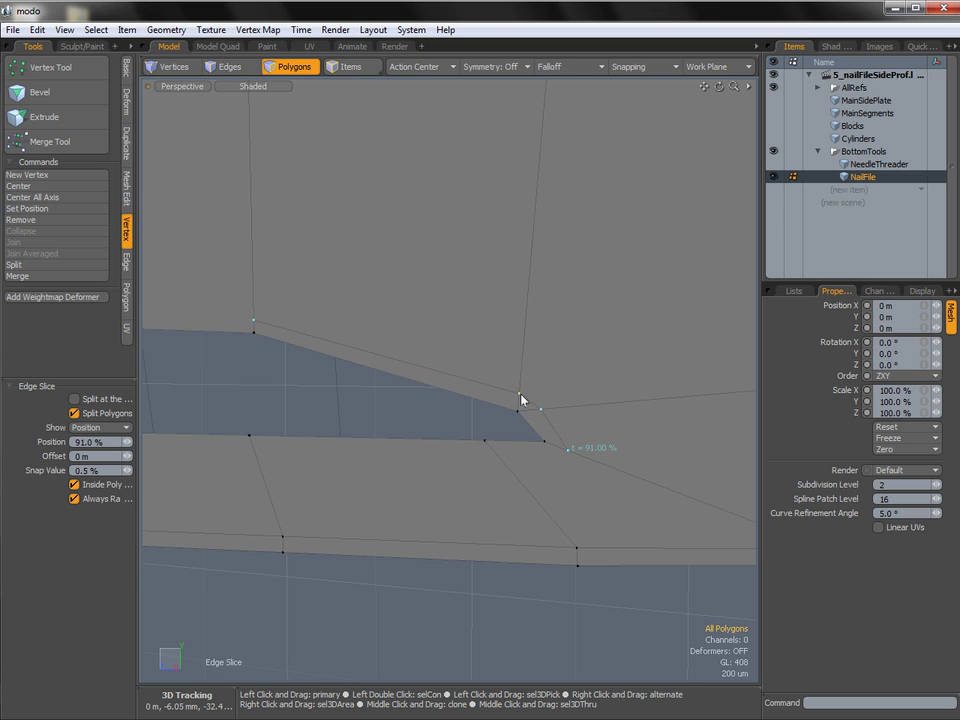
{"action": "left_click_drag", "start_coordinate": [534, 407], "coordinate": [551, 420], "text": "alt"}
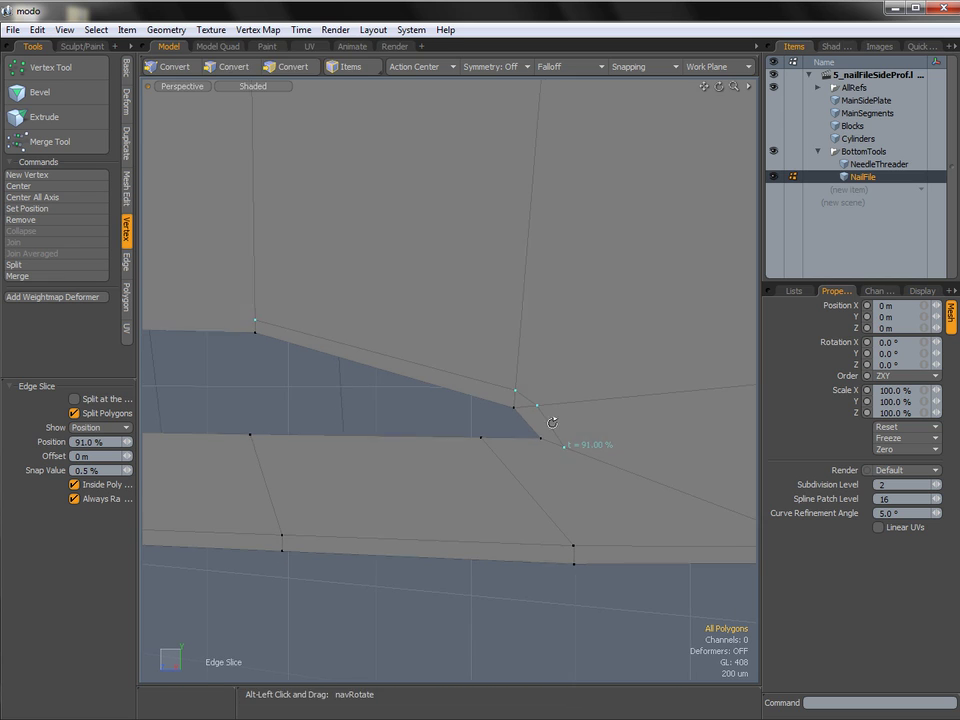
{"action": "key", "text": "q"}
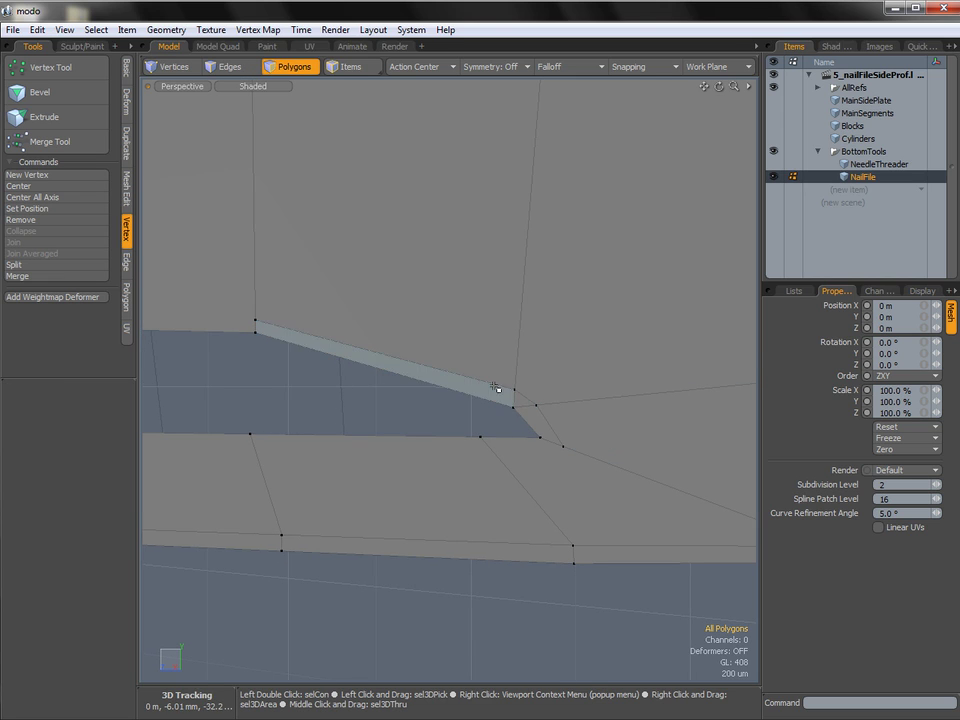
Select the two adjacent slice vertices at the notch tip's upper corner and merge them with Join Averaged.
{"action": "left_click_drag", "start_coordinate": [520, 398], "coordinate": [545, 408], "text": "ctrl+alt"}
{"action": "key", "text": "1"}
{"action": "left_click", "coordinate": [515, 387]}
{"action": "left_click", "coordinate": [545, 408], "text": "shift"}
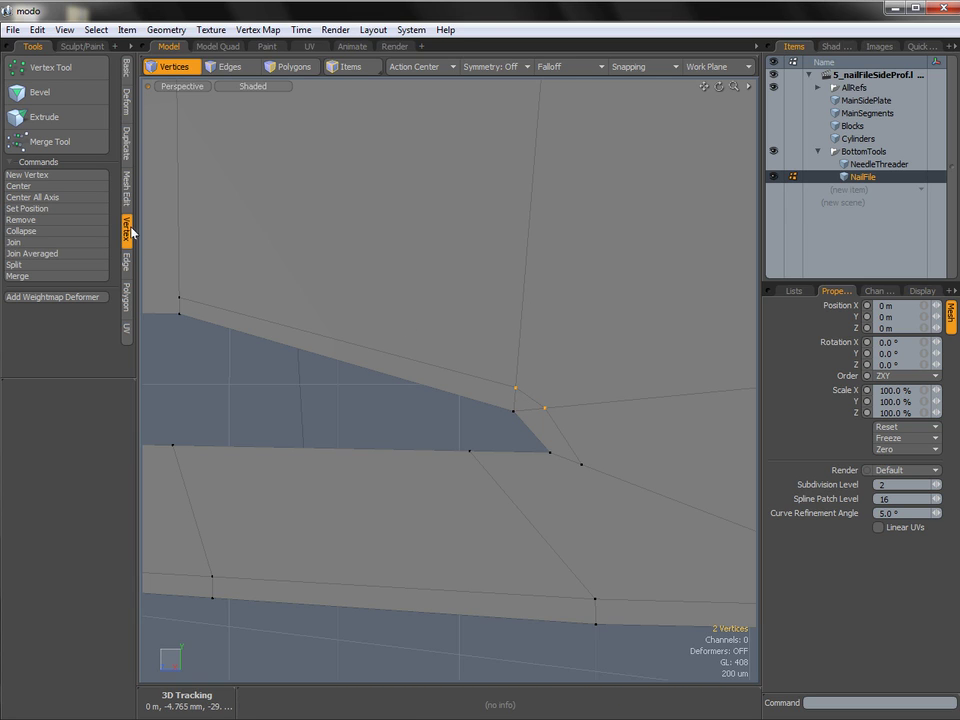
{"action": "left_click", "coordinate": [20, 258]}
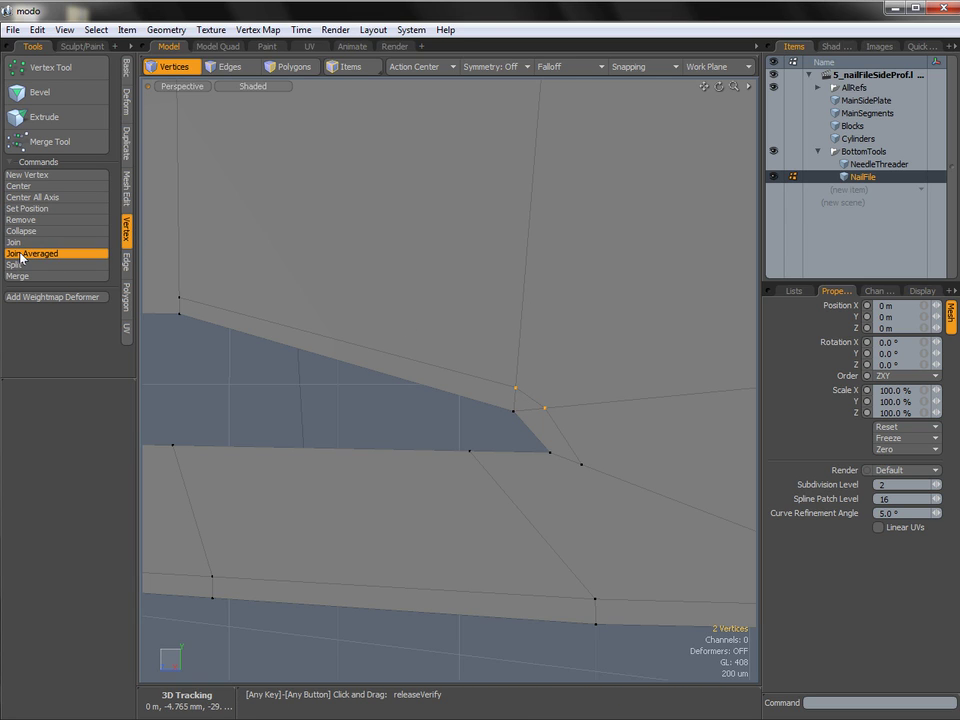
Select the two border polygons that meet at the notch tip's merged upper corner to check them.
{"action": "key", "text": "3"}
{"action": "left_click", "coordinate": [489, 397]}
{"action": "left_click", "coordinate": [538, 422], "text": "shift"}
{"action": "left_click_drag", "start_coordinate": [604, 386], "coordinate": [545, 250], "text": "alt"}
Move the merged vertex at the notch tip's upper corner by about 22 um in Y and 14 um in Z.
{"action": "key", "text": "1"}
{"action": "left_click", "coordinate": [535, 366]}
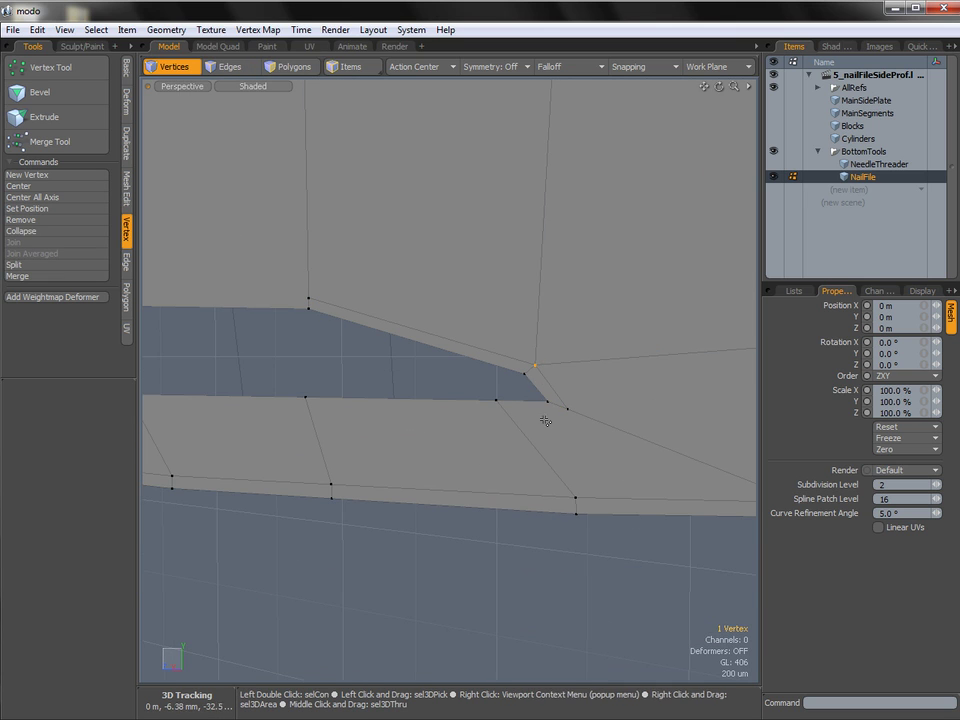
{"action": "left_click_drag", "start_coordinate": [532, 367], "coordinate": [452, 434], "text": "alt"}
{"action": "key", "text": "w"}
{"action": "left_click_drag", "start_coordinate": [458, 430], "coordinate": [458, 338], "text": "alt"}
{"action": "key", "text": "ctrl+z"}
{"action": "key", "text": "ctrl+z"}
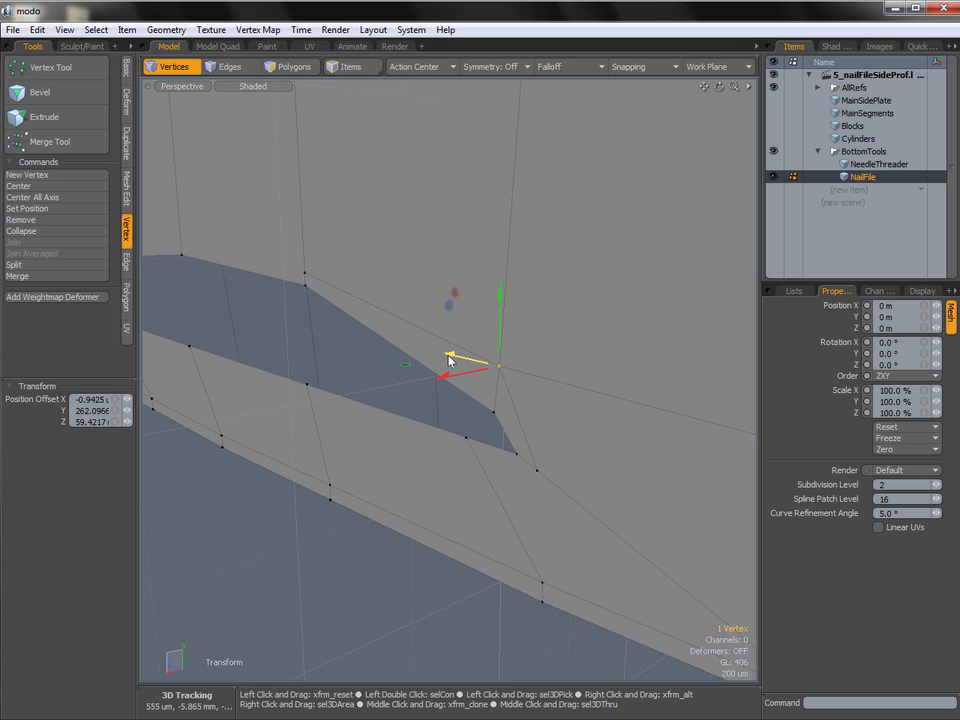
{"action": "left_click_drag", "start_coordinate": [449, 305], "coordinate": [451, 342]}
{"action": "left_click_drag", "start_coordinate": [508, 369], "coordinate": [598, 386], "text": "alt"}
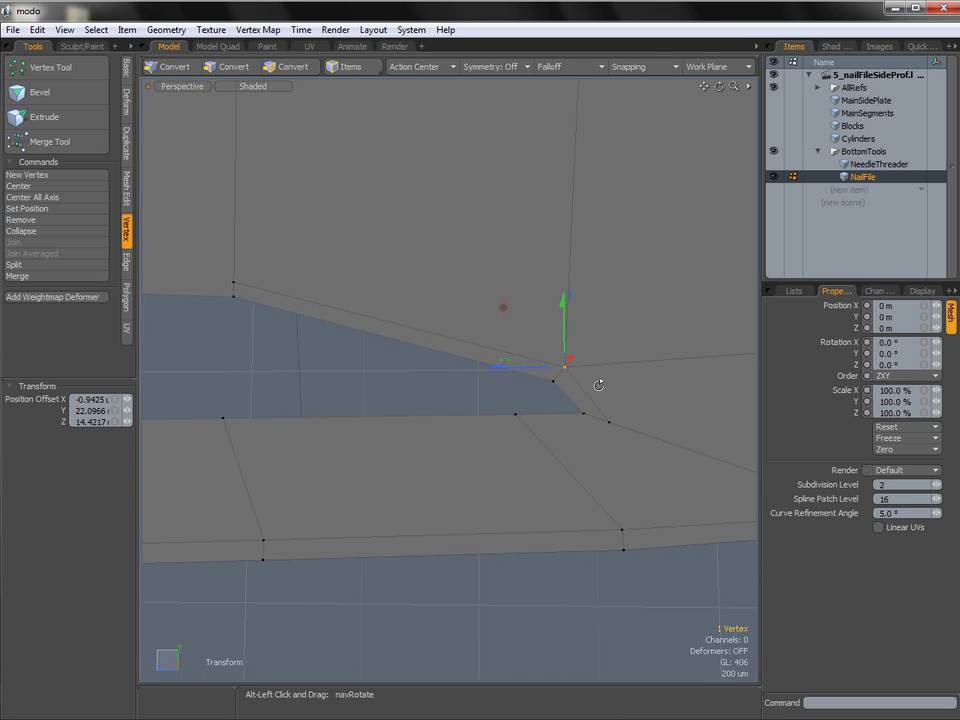
Use Edge Slice to cut a narrow strip below the notch opening's lower edge, starting at 87.5% and reaching the opposite tip at 86.5%.
{"action": "key", "text": "alt+c"}
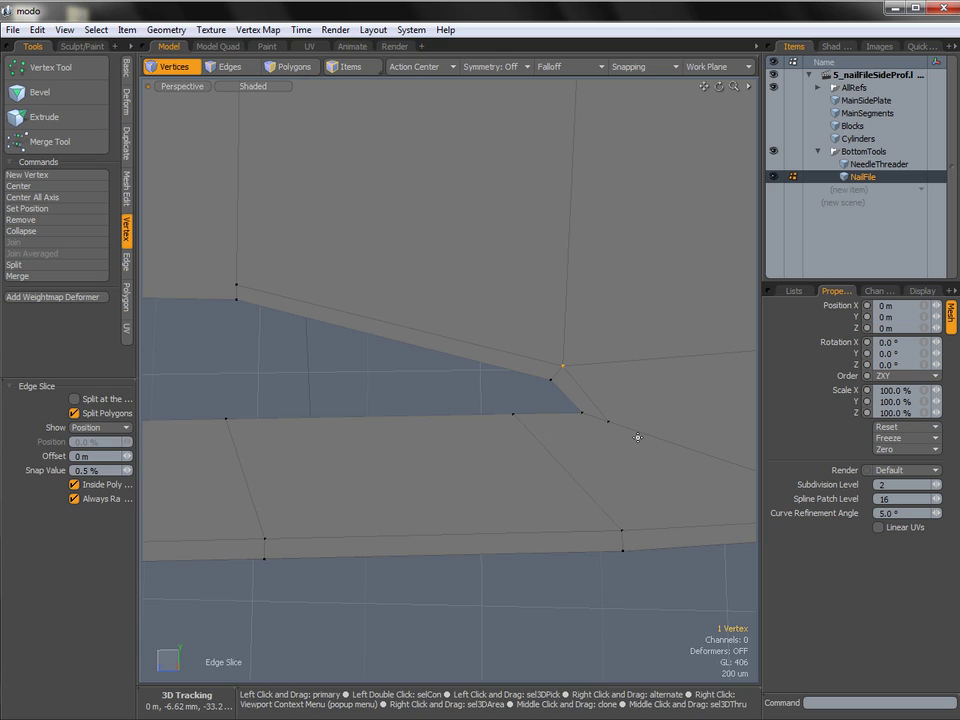
{"action": "key", "text": "space"}
{"action": "left_click", "coordinate": [637, 427]}
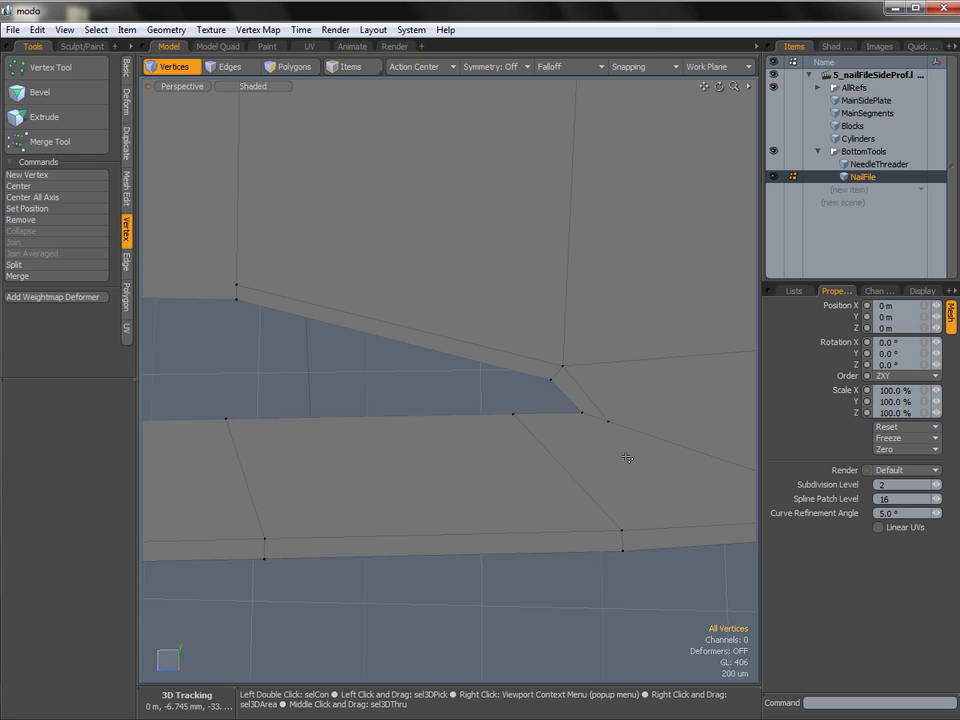
{"action": "key", "text": "alt+c"}
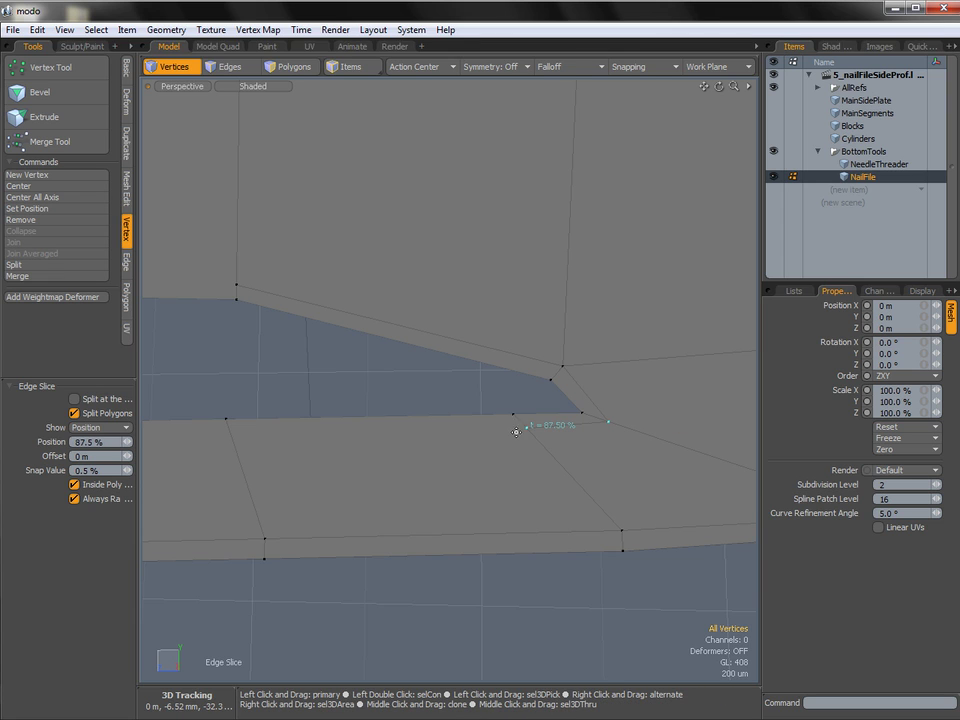
{"action": "left_click", "coordinate": [228, 428]}
{"action": "left_click_drag", "start_coordinate": [205, 414], "coordinate": [576, 384], "text": "alt+shift"}
{"action": "left_click", "coordinate": [346, 406]}
{"action": "left_click_drag", "start_coordinate": [324, 412], "coordinate": [726, 415], "text": "alt+shift"}
{"action": "left_click", "coordinate": [428, 415]}
{"action": "left_click_drag", "start_coordinate": [320, 430], "coordinate": [442, 417], "text": "alt+shift"}
{"action": "left_click_drag", "start_coordinate": [550, 402], "coordinate": [554, 402]}
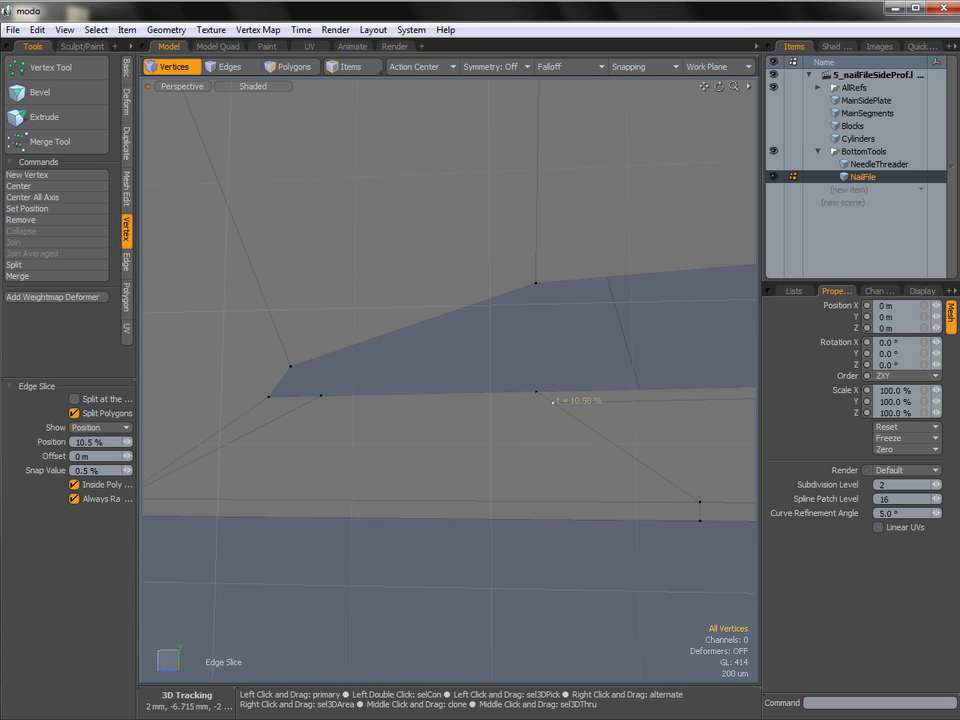
{"action": "left_click_drag", "start_coordinate": [367, 411], "coordinate": [452, 411], "text": "alt+shift"}
{"action": "left_click", "coordinate": [382, 406]}
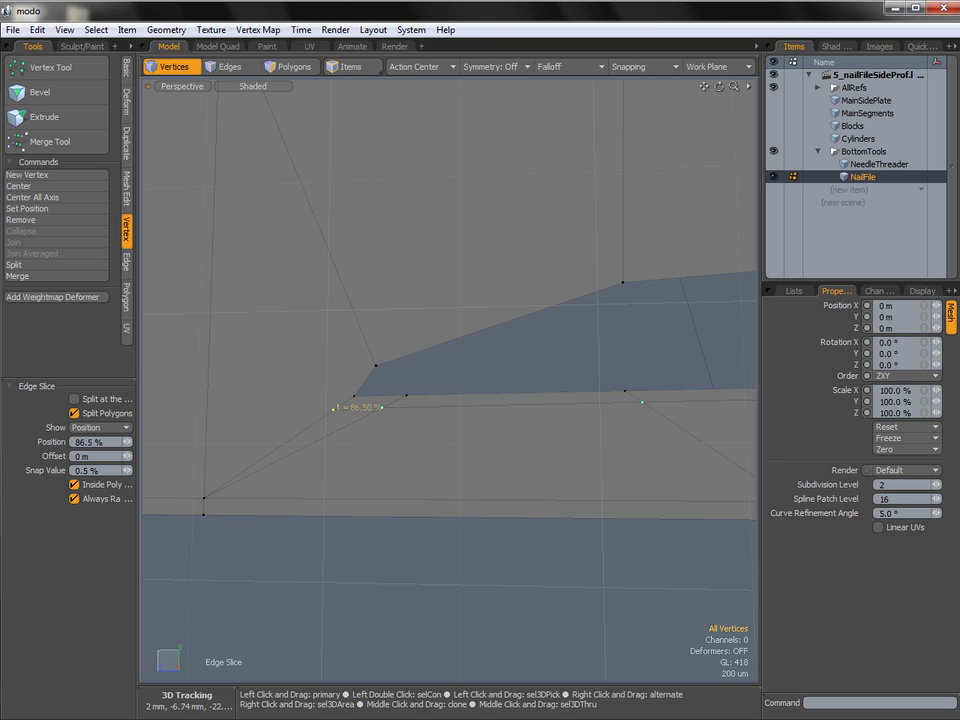
Continue the edge slice around the opposite tip and along the notch's upper edge to complete the border loop.
{"action": "left_click_drag", "start_coordinate": [518, 321], "coordinate": [445, 344], "text": "alt+shift"}
{"action": "left_click_drag", "start_coordinate": [619, 277], "coordinate": [545, 296], "text": "alt+shift"}
{"action": "left_click", "coordinate": [621, 295]}
{"action": "left_click_drag", "start_coordinate": [687, 303], "coordinate": [463, 311], "text": "alt+shift"}
{"action": "left_click_drag", "start_coordinate": [568, 312], "coordinate": [475, 318], "text": "alt+shift"}
{"action": "left_click", "coordinate": [644, 316]}
{"action": "key", "text": "space"}
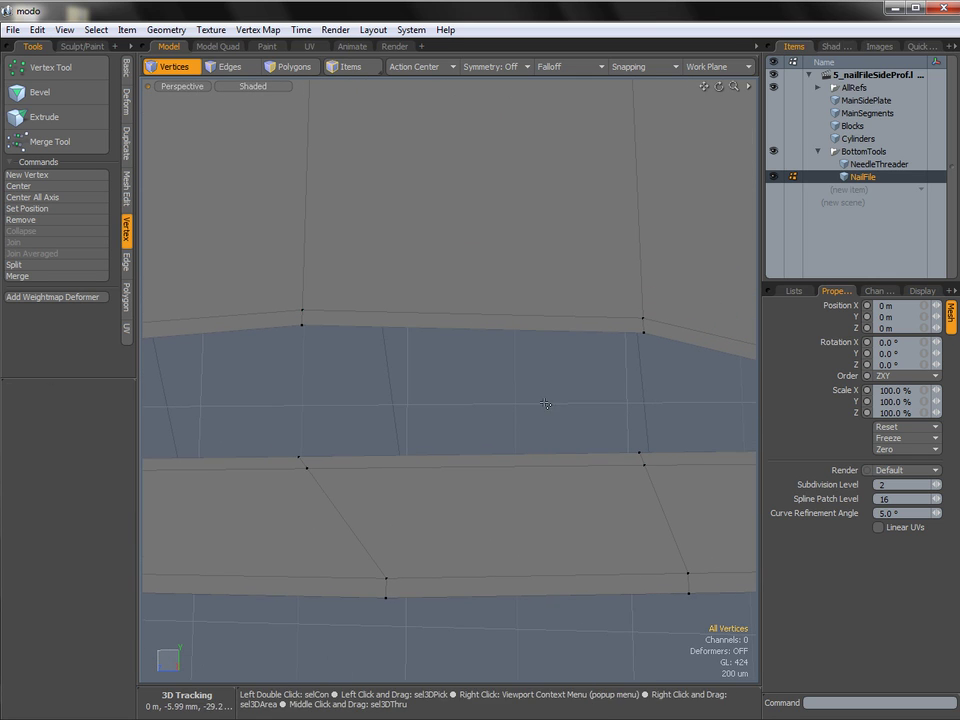
Move the slice vertex outside the notch's left tip outward by about 131 um in Z, then clear the selection.
{"action": "left_click_drag", "start_coordinate": [546, 403], "coordinate": [435, 422], "text": "ctrl+alt"}
{"action": "left_click_drag", "start_coordinate": [328, 420], "coordinate": [538, 378], "text": "alt+shift"}
{"action": "left_click_drag", "start_coordinate": [535, 378], "coordinate": [460, 386], "text": "alt"}
{"action": "left_click_drag", "start_coordinate": [400, 397], "coordinate": [463, 399], "text": "ctrl+alt"}
{"action": "left_click", "coordinate": [383, 388]}
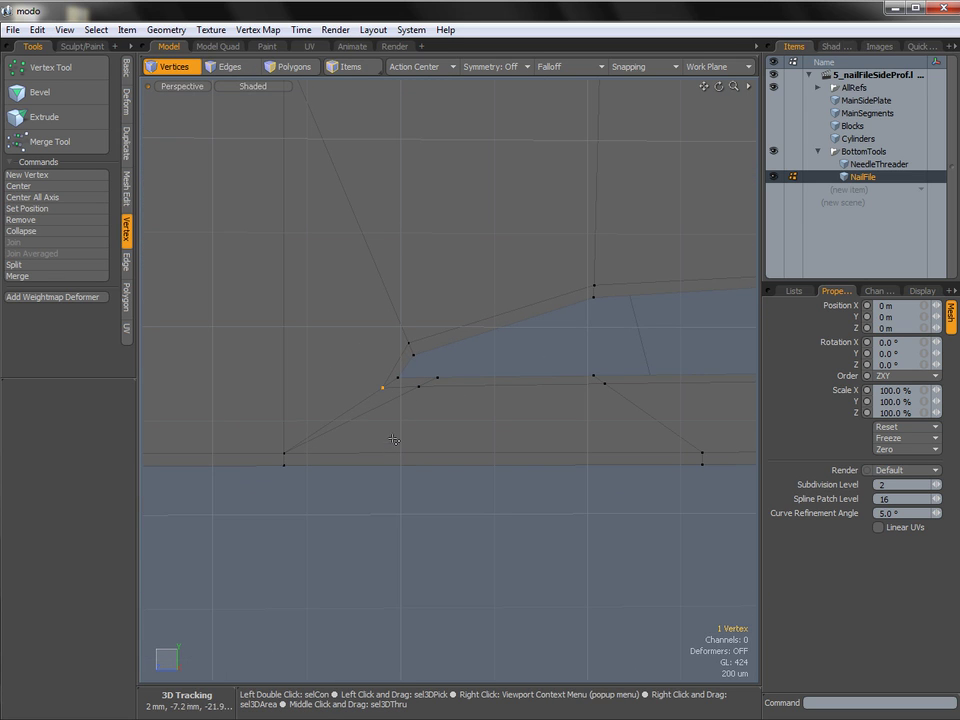
{"action": "key", "text": "w"}
{"action": "left_click_drag", "start_coordinate": [327, 338], "coordinate": [325, 333]}
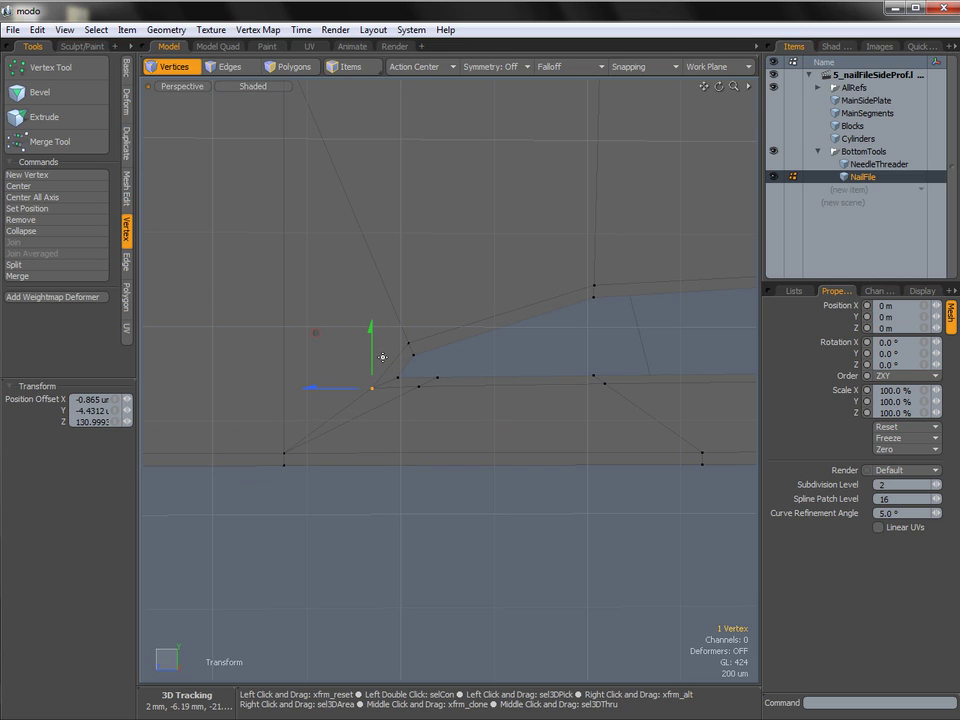
{"action": "key", "text": "space"}
{"action": "left_click", "coordinate": [462, 360]}
Select the boundary edge loop of the notch opening and fill it with a new polygon.
{"action": "left_click_drag", "start_coordinate": [607, 378], "coordinate": [520, 373], "text": "ctrl+alt"}
{"action": "left_click_drag", "start_coordinate": [612, 364], "coordinate": [336, 407], "text": "alt+shift"}
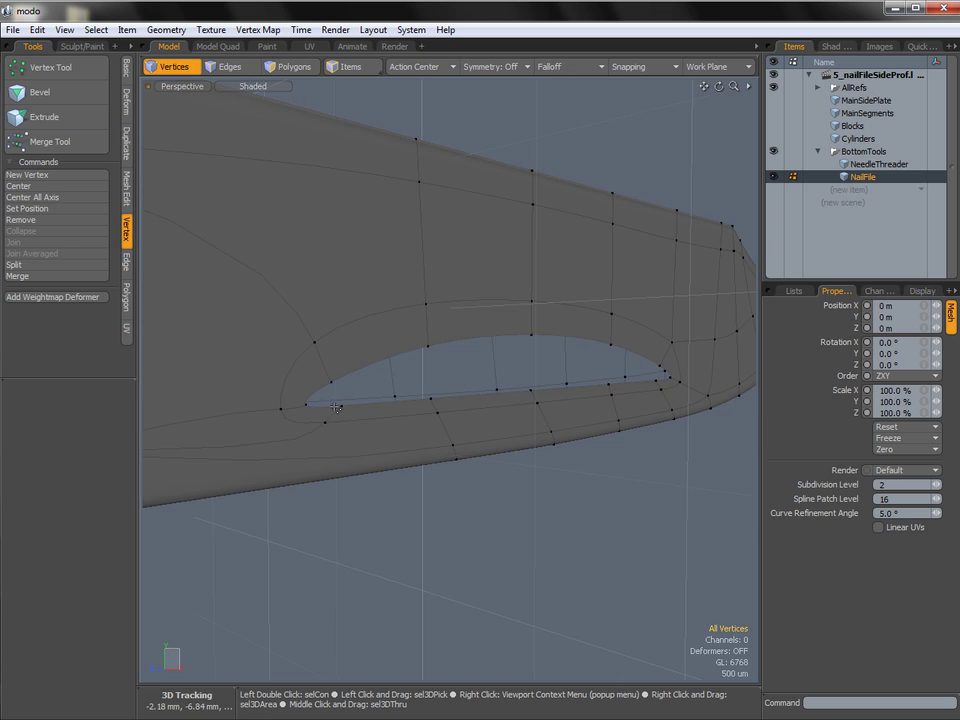
{"action": "left_click_drag", "start_coordinate": [471, 386], "coordinate": [324, 397], "text": "alt"}
{"action": "left_click_drag", "start_coordinate": [546, 380], "coordinate": [531, 580], "text": "alt"}
{"action": "left_click_drag", "start_coordinate": [629, 553], "coordinate": [288, 392], "text": "alt"}
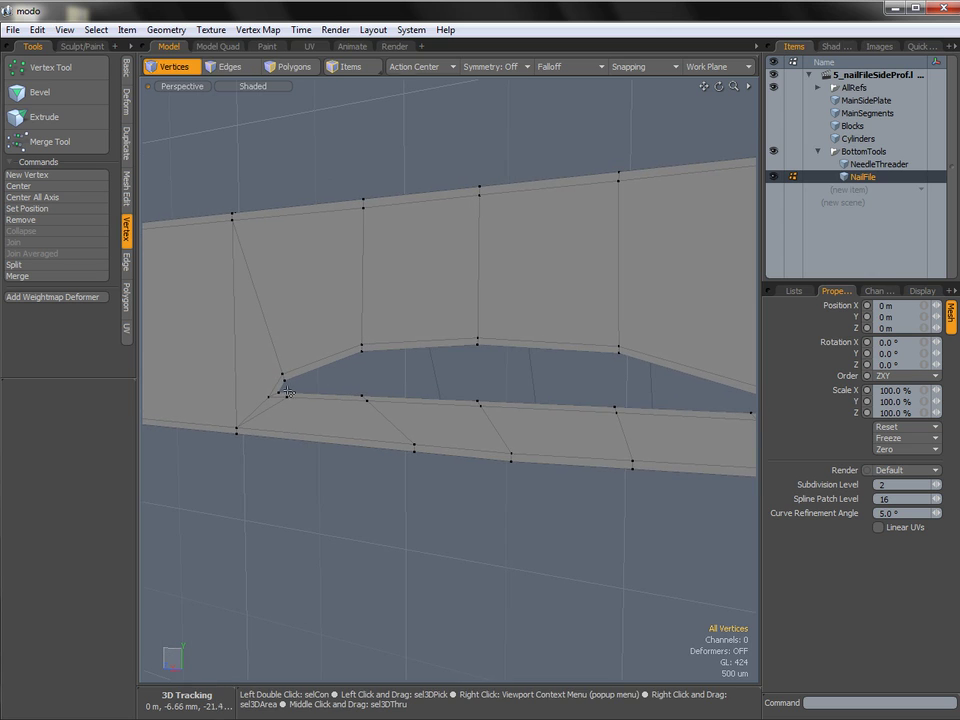
{"action": "key", "text": "2"}
{"action": "double_click", "coordinate": [512, 364]}
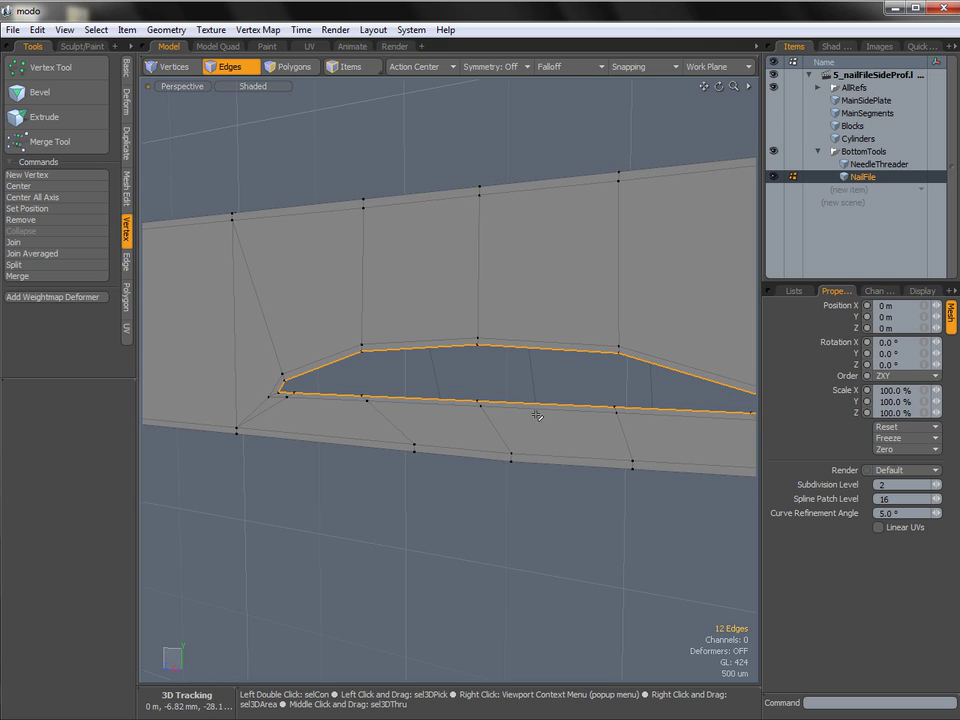
{"action": "key", "text": "p"}
{"action": "left_click", "coordinate": [388, 496]}
Use Edge Slice to cut the notch cap crosswise between opposite vertices of its upper and lower edges.
{"action": "mouse_move", "coordinate": [374, 405]}
{"action": "left_mouse_down", "text": "alt"}
{"action": "mouse_move", "coordinate": [393, 384]}
{"action": "mouse_move", "coordinate": [380, 360]}
{"action": "mouse_move", "coordinate": [486, 392]}
{"action": "left_mouse_up", "text": "alt"}
{"action": "key", "text": "c"}
{"action": "left_click", "coordinate": [494, 342], "text": "shift"}
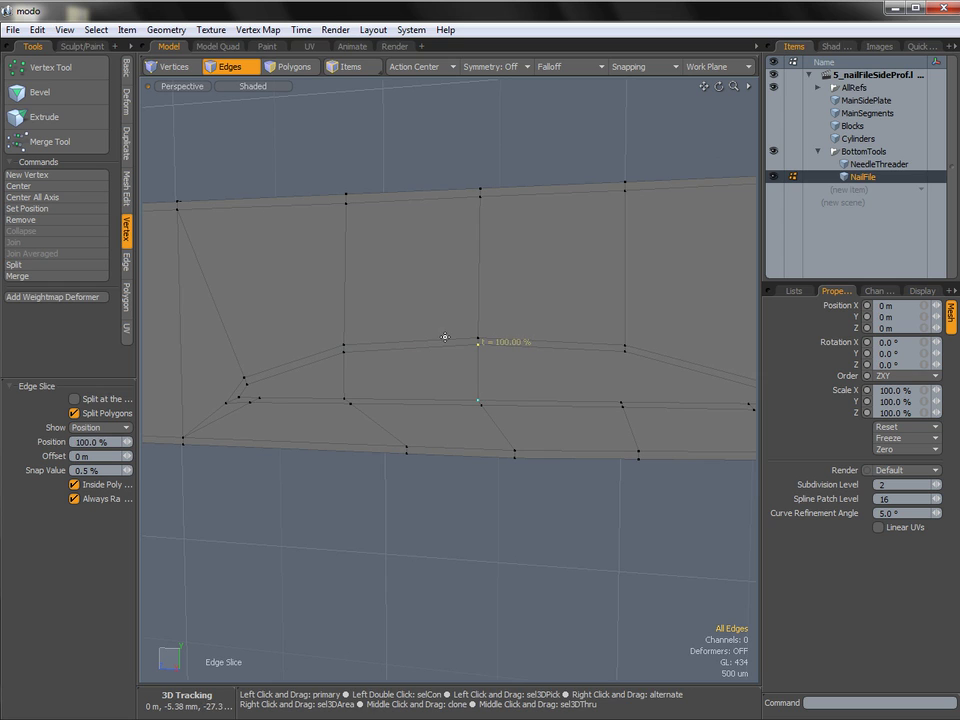
{"action": "left_click_drag", "start_coordinate": [621, 350], "coordinate": [656, 351], "text": "shift"}
Slice the notch cap lengthwise from tip to tip, then cut a short diagonal edge near its left tip at 26%.
{"action": "left_click_drag", "start_coordinate": [590, 394], "coordinate": [636, 377], "text": "alt"}
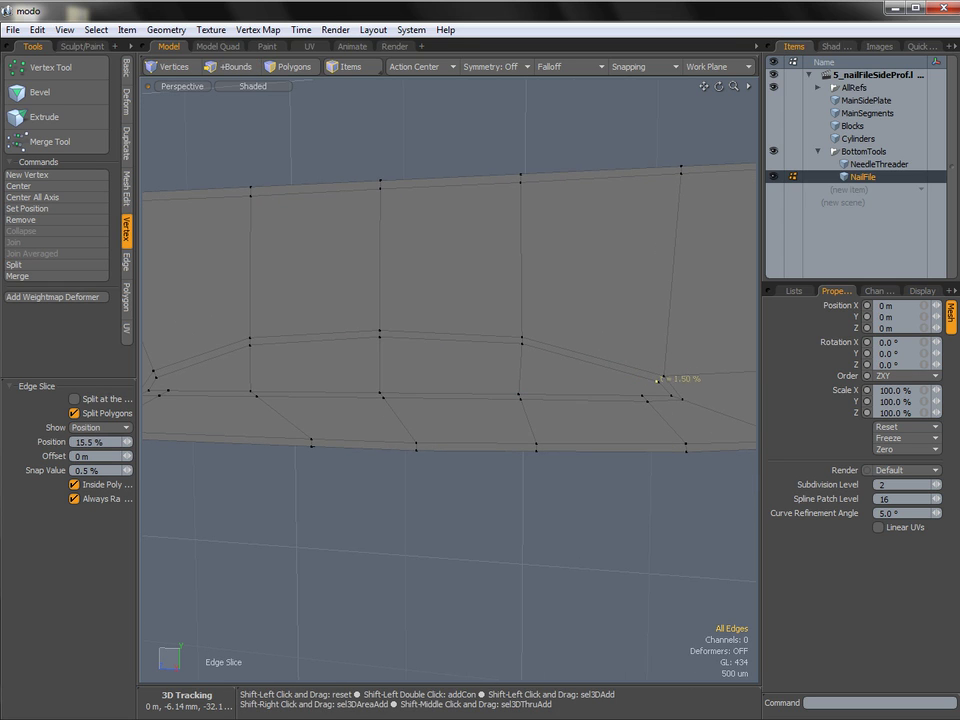
{"action": "left_click", "coordinate": [527, 383], "text": "shift"}
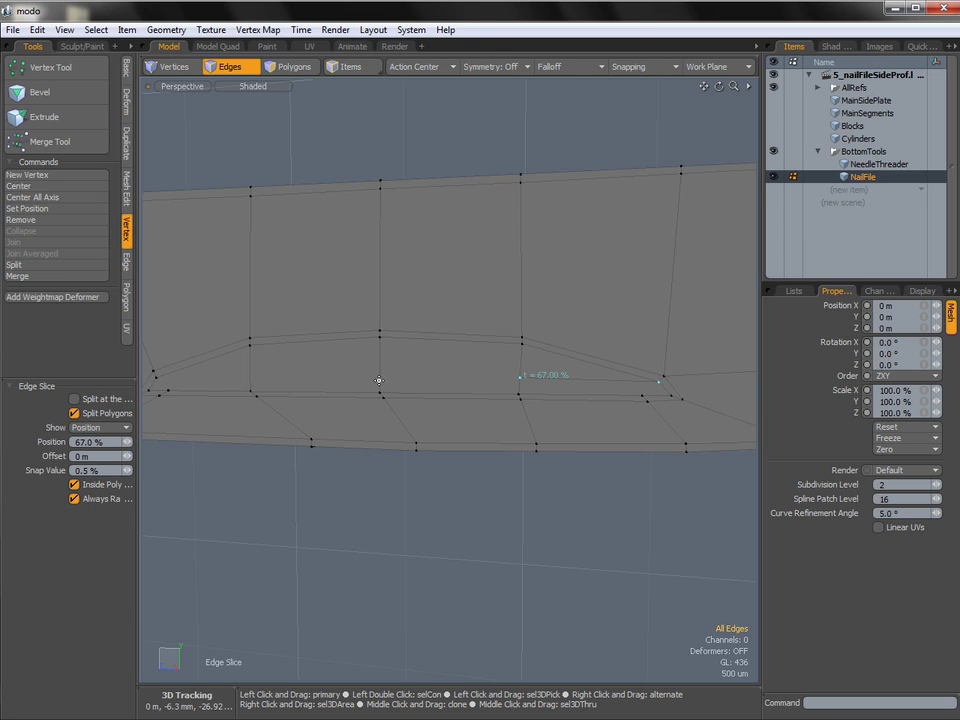
{"action": "left_click_drag", "start_coordinate": [252, 376], "coordinate": [330, 362], "text": "alt"}
{"action": "left_click_drag", "start_coordinate": [275, 380], "coordinate": [314, 381], "text": "ctrl+alt"}
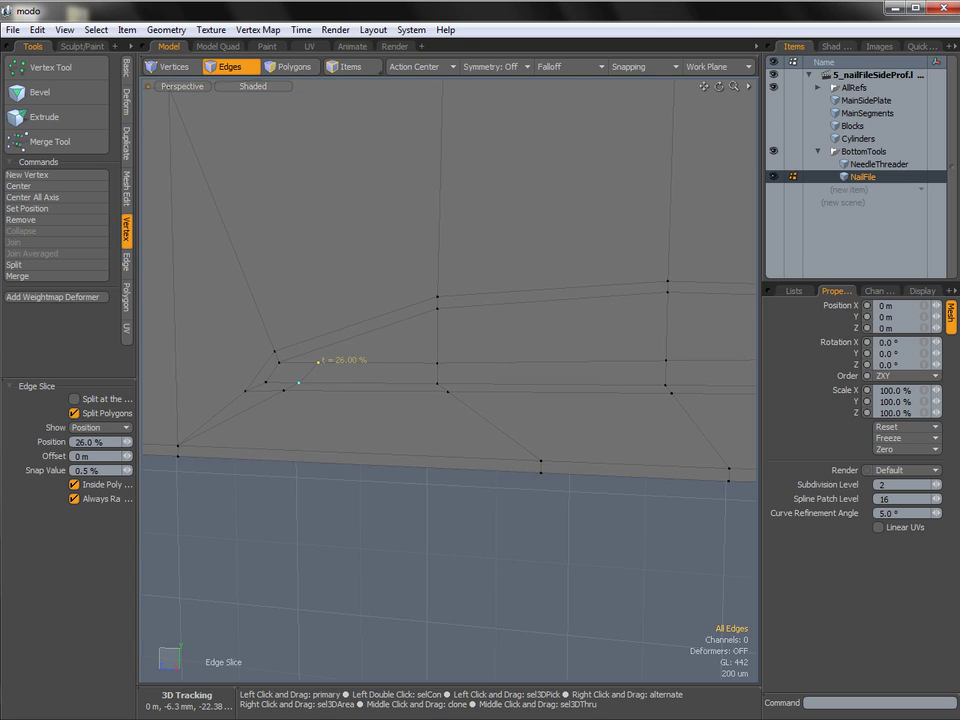
{"action": "key", "text": "space"}
Cut a matching short diagonal edge near the notch cap's right tip with Edge Slice, ending at 28%.
{"action": "key", "text": "3"}
{"action": "left_click", "coordinate": [332, 361]}
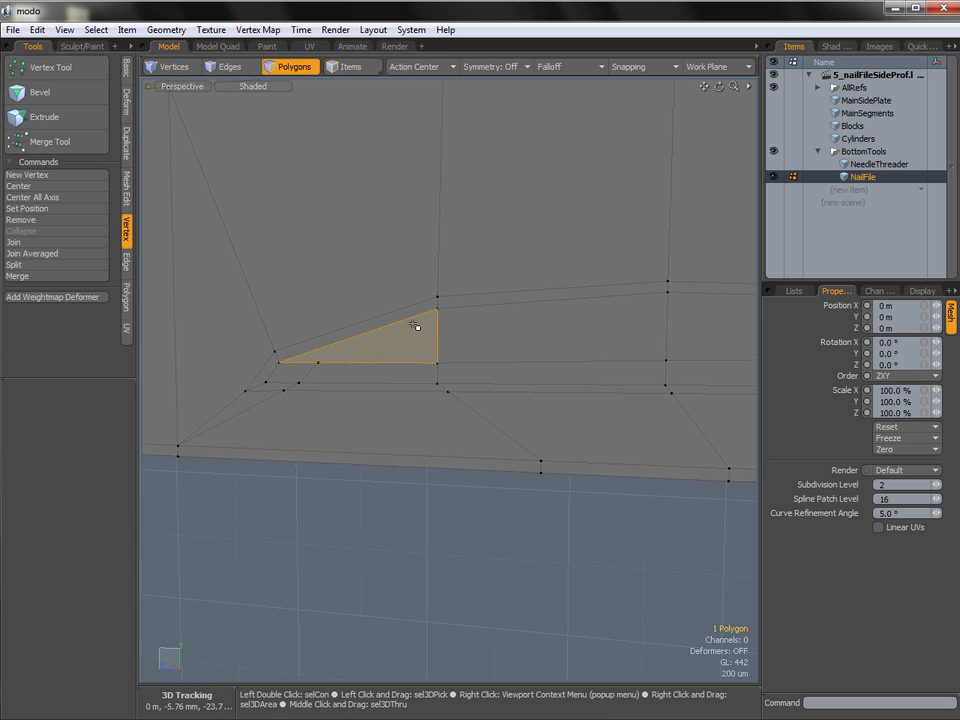
{"action": "left_click_drag", "start_coordinate": [323, 355], "coordinate": [445, 400], "text": "alt"}
{"action": "left_click", "coordinate": [430, 615]}
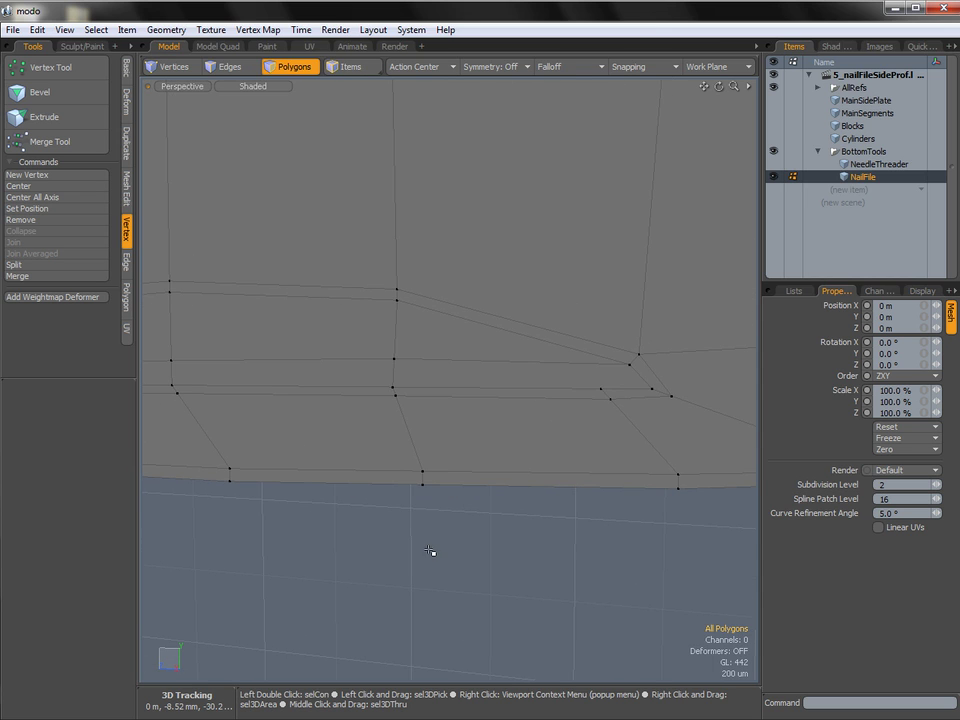
{"action": "left_click_drag", "start_coordinate": [583, 392], "coordinate": [429, 456], "text": "alt"}
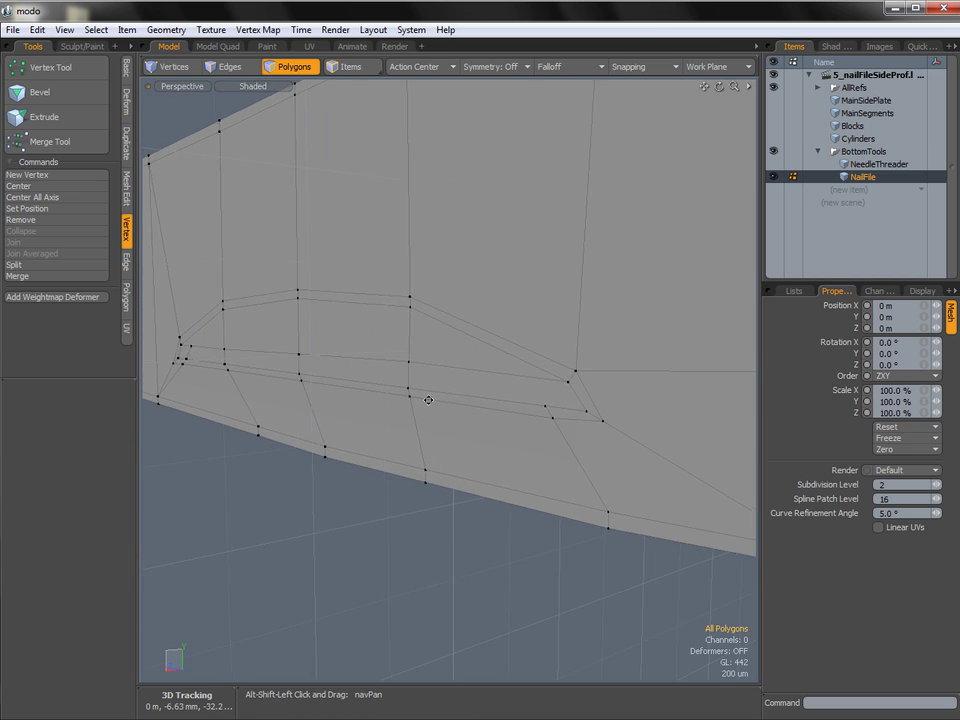
{"action": "left_click_drag", "start_coordinate": [551, 371], "coordinate": [553, 343], "text": "alt"}
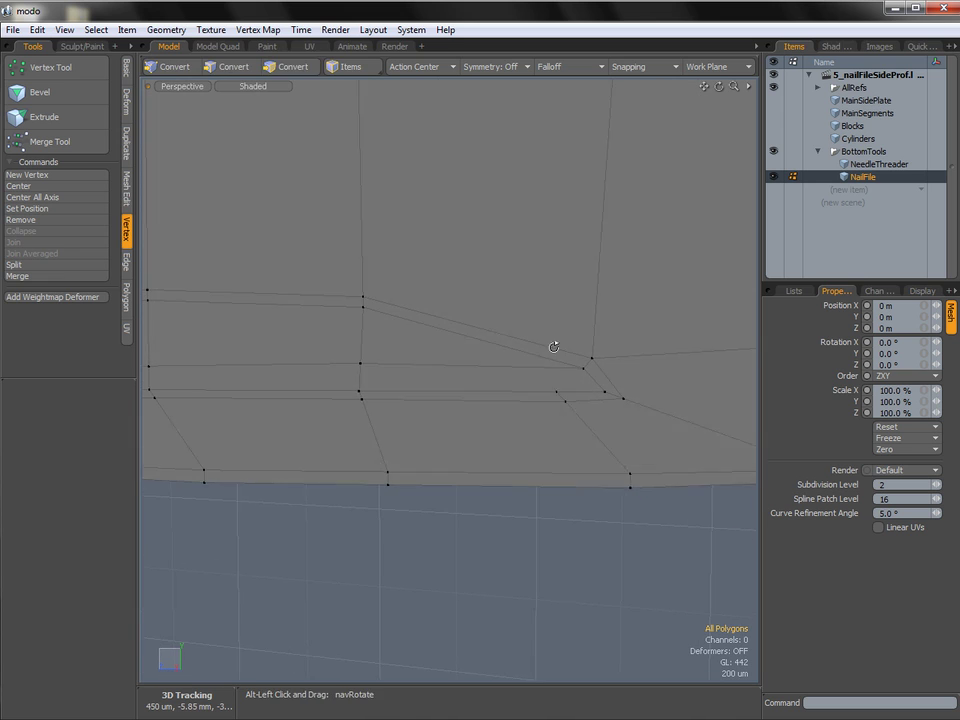
{"action": "key", "text": "c"}
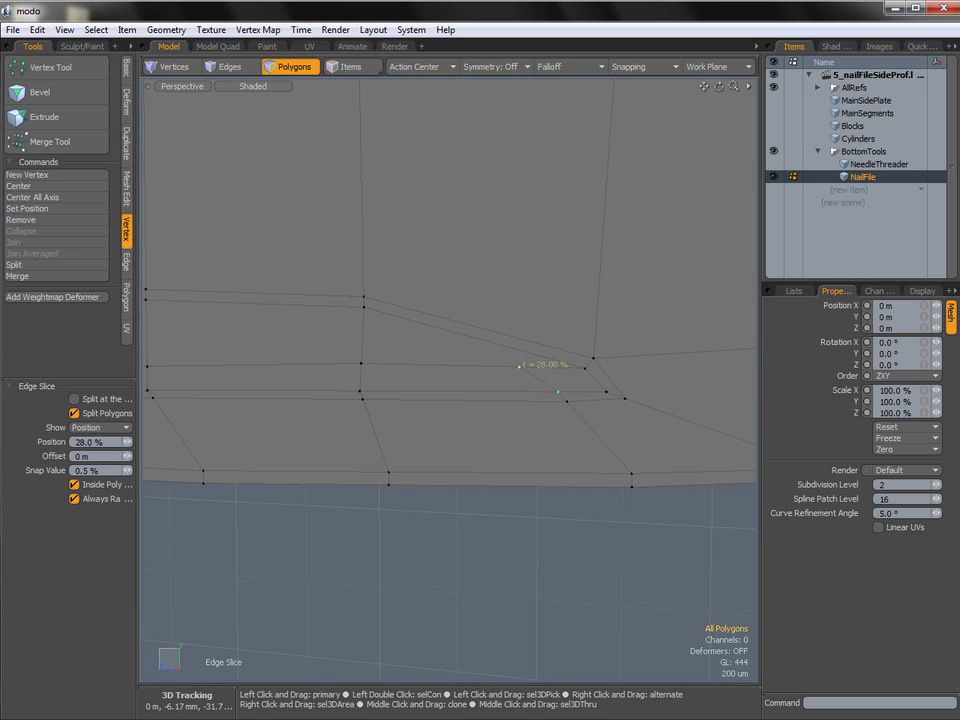
{"action": "key", "text": "space"}
Select all ten notch cap polygons and bevel them as a group with a 96 um inset and no shift.
{"action": "left_click_drag", "start_coordinate": [525, 454], "coordinate": [476, 408], "text": "alt"}
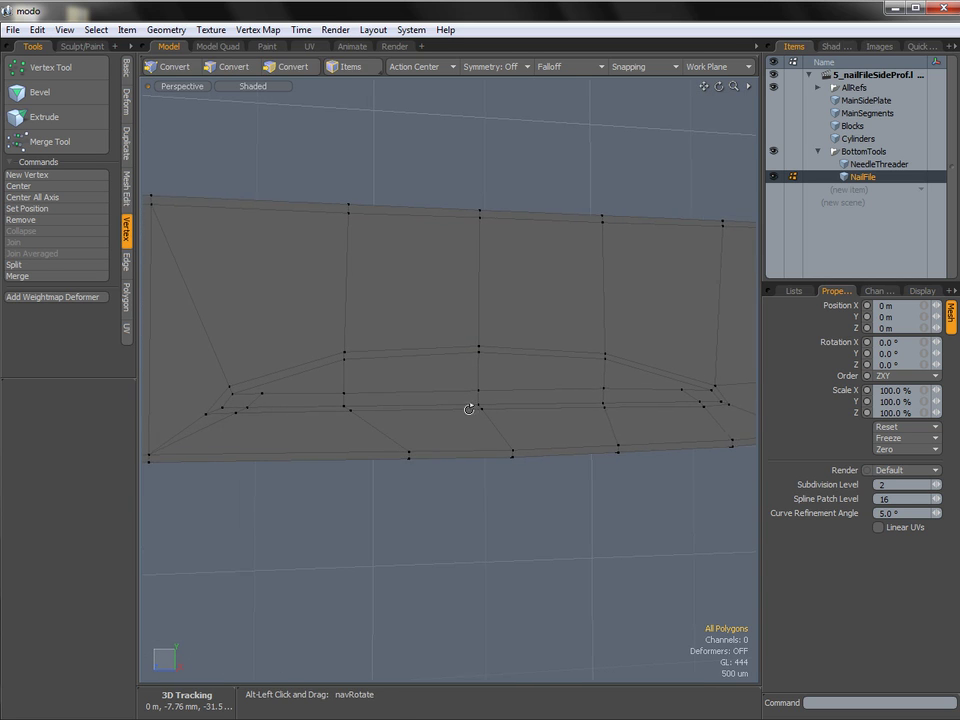
{"action": "key", "text": "3"}
{"action": "mouse_move", "coordinate": [300, 400]}
{"action": "left_mouse_down"}
{"action": "mouse_move", "coordinate": [265, 400]}
{"action": "mouse_move", "coordinate": [290, 388]}
{"action": "mouse_move", "coordinate": [698, 390]}
{"action": "left_mouse_up"}
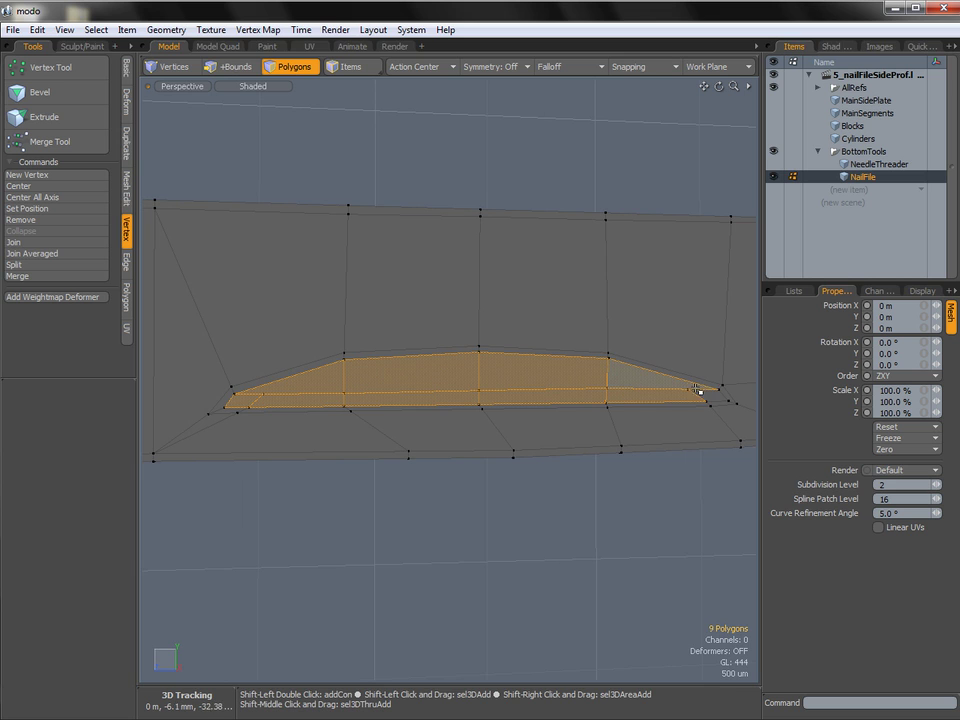
{"action": "left_click_drag", "start_coordinate": [317, 414], "coordinate": [487, 377], "text": "alt"}
{"action": "key", "text": "b"}
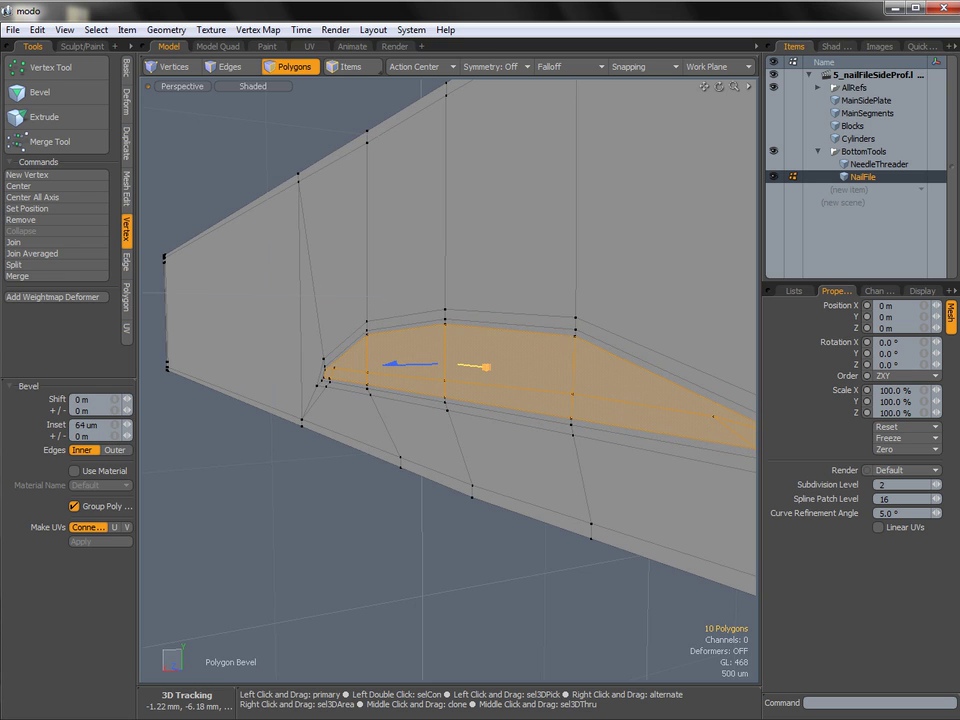
{"action": "left_click_drag", "start_coordinate": [486, 367], "coordinate": [703, 444], "text": "alt+shift"}
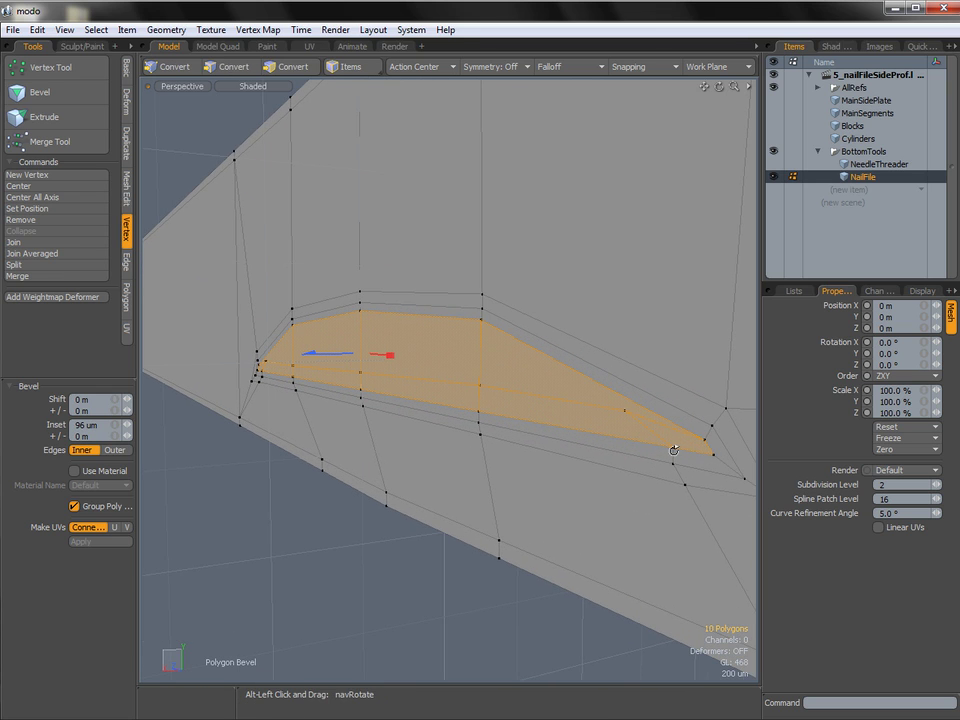
Bevel the selected cap polygons again with a shift of -450 um and no inset to recess the notch.
{"action": "left_click_drag", "start_coordinate": [689, 449], "coordinate": [242, 383], "text": "ctrl+alt"}
{"action": "left_click_drag", "start_coordinate": [478, 371], "coordinate": [566, 335], "text": "alt"}
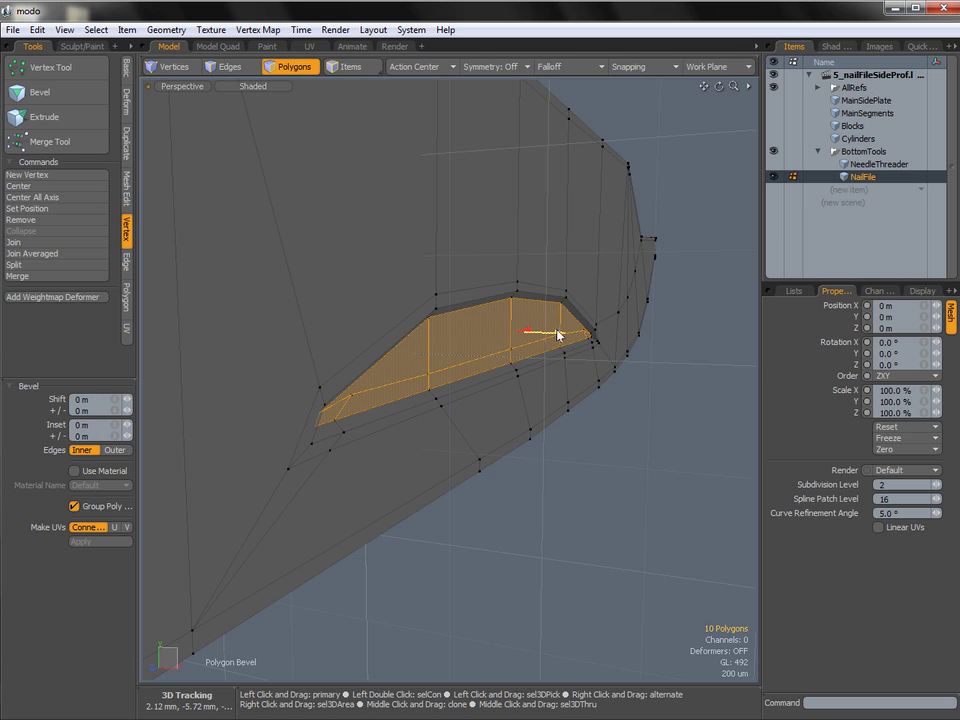
{"action": "left_click_drag", "start_coordinate": [512, 338], "coordinate": [465, 380], "text": "alt"}
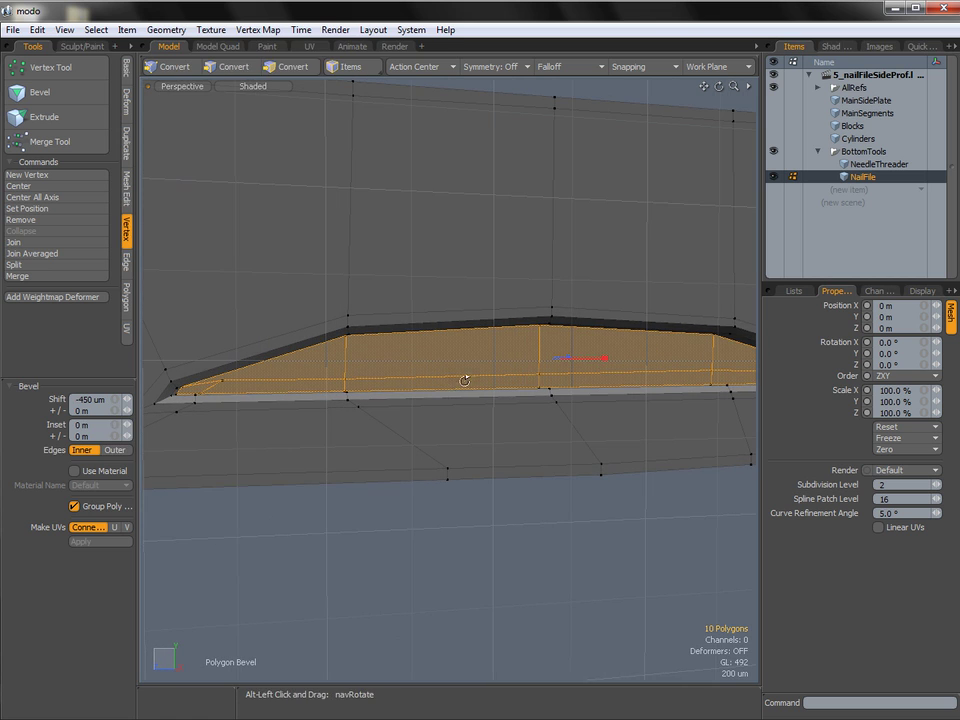
Scale the recessed cap polygons to 90.5% in Z and move them -10 um in Y.
{"action": "key", "text": "r"}
{"action": "left_click_drag", "start_coordinate": [624, 394], "coordinate": [597, 388], "text": "alt"}
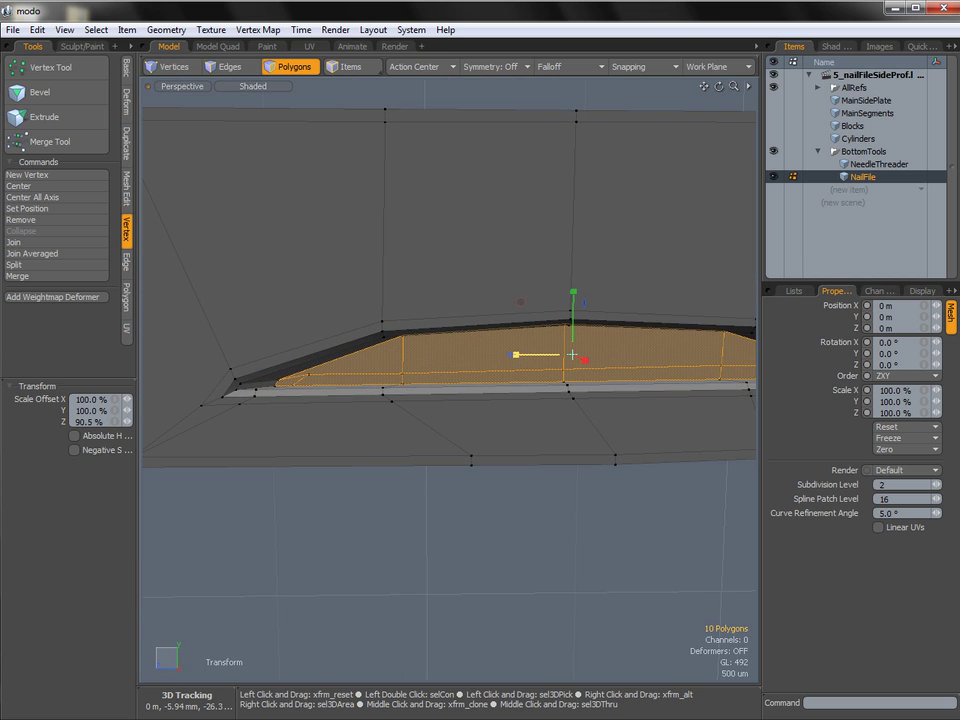
{"action": "left_click_drag", "start_coordinate": [516, 354], "coordinate": [573, 340], "text": "alt"}
{"action": "key", "text": "w"}
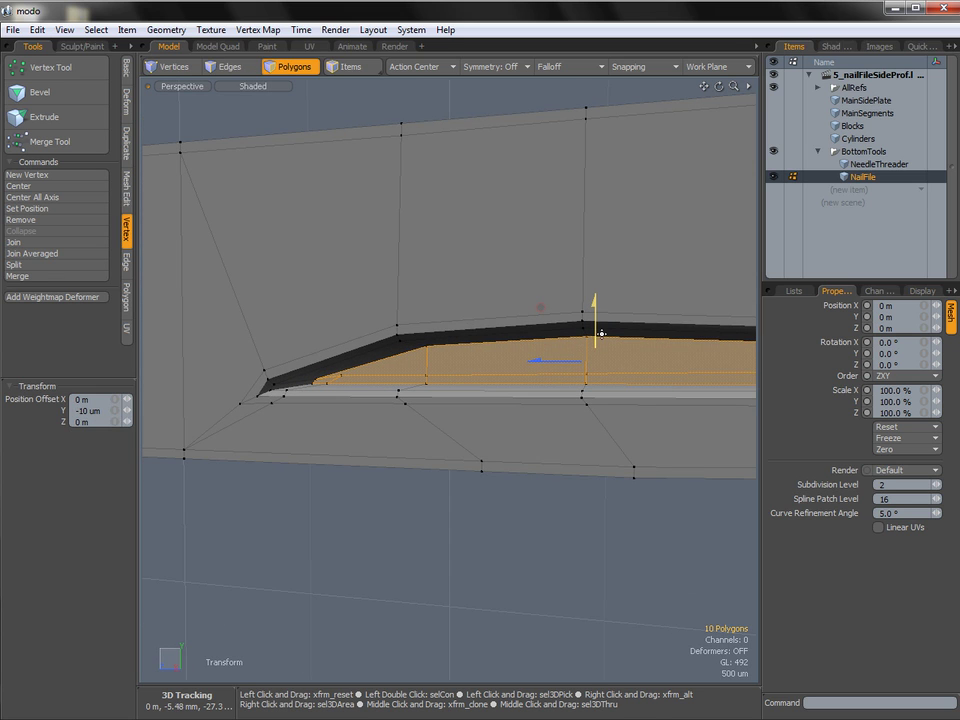
Examine the recessed notch floor from tip to tip in the Right view, then return to the perspective view.
{"action": "key", "text": "ctrl+space"}
{"action": "left_click", "coordinate": [645, 336]}
{"action": "left_click_drag", "start_coordinate": [594, 344], "coordinate": [572, 350], "text": "ctrl+alt"}
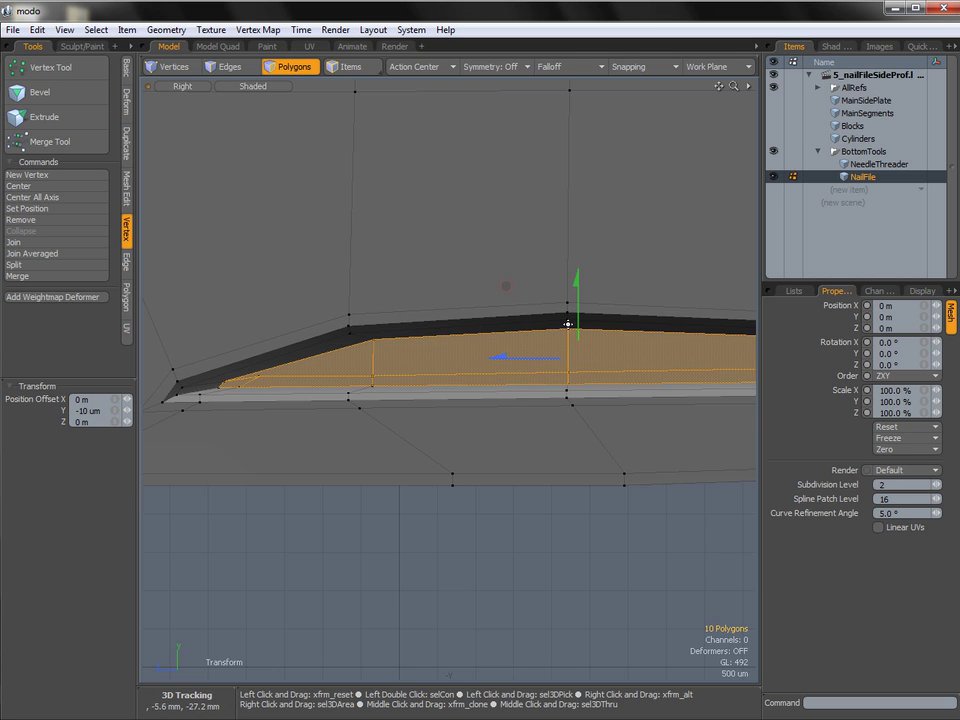
{"action": "left_click_drag", "start_coordinate": [642, 376], "coordinate": [526, 373], "text": "alt+shift"}
{"action": "left_click_drag", "start_coordinate": [617, 374], "coordinate": [446, 377], "text": "ctrl+alt"}
{"action": "left_click_drag", "start_coordinate": [566, 383], "coordinate": [626, 386], "text": "ctrl+alt"}
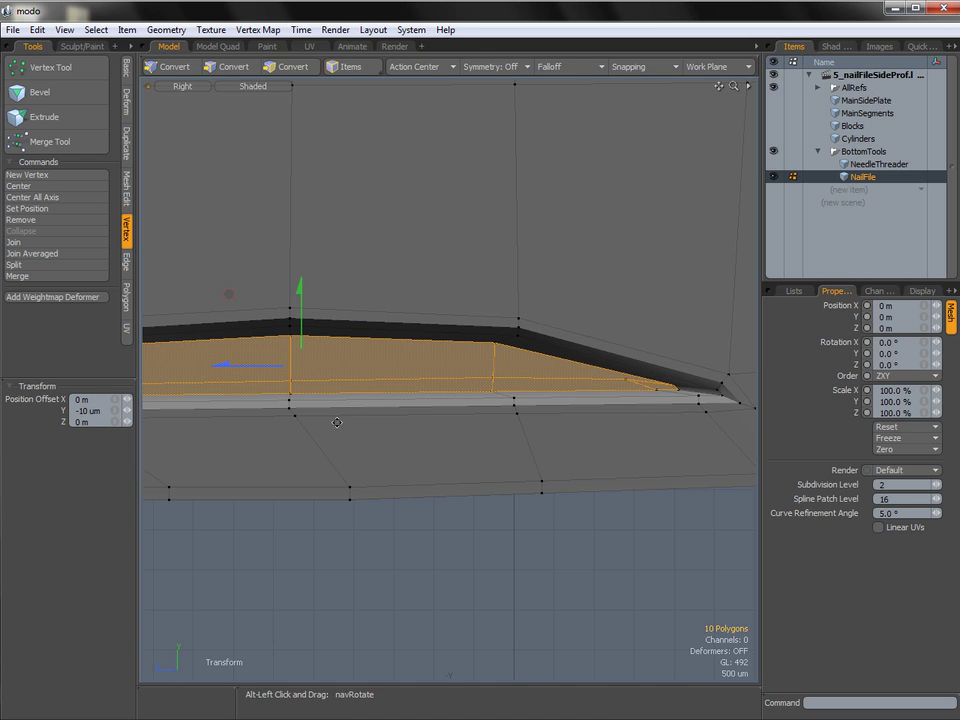
{"action": "left_click_drag", "start_coordinate": [228, 402], "coordinate": [571, 396], "text": "alt+shift"}
{"action": "left_click_drag", "start_coordinate": [370, 398], "coordinate": [396, 396], "text": "alt+shift"}
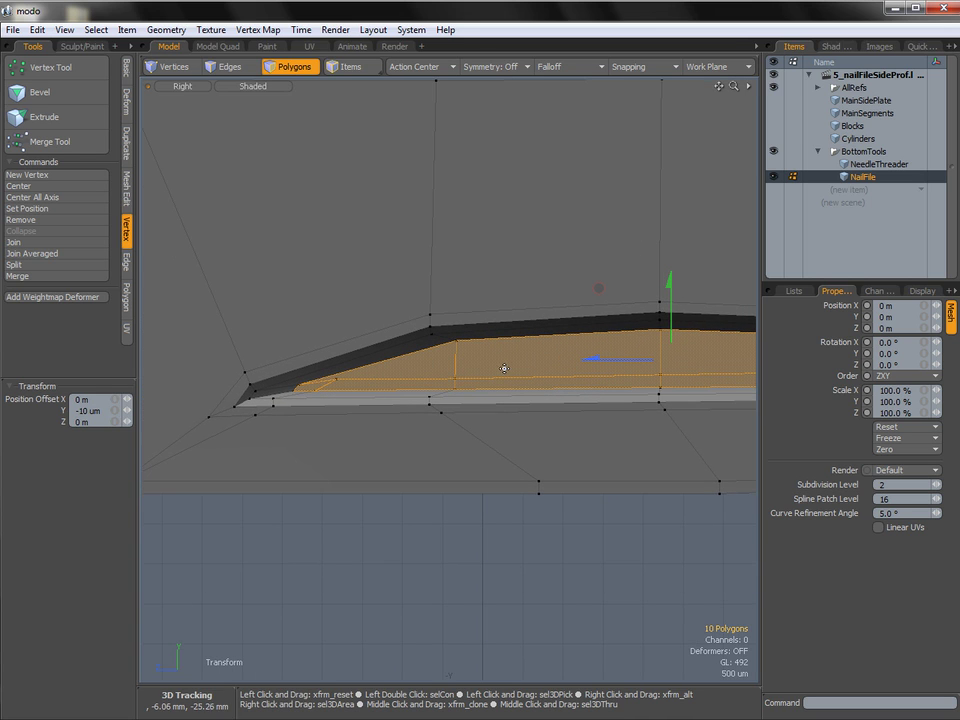
{"action": "key", "text": "ctrl+space"}
{"action": "left_click", "coordinate": [527, 346]}
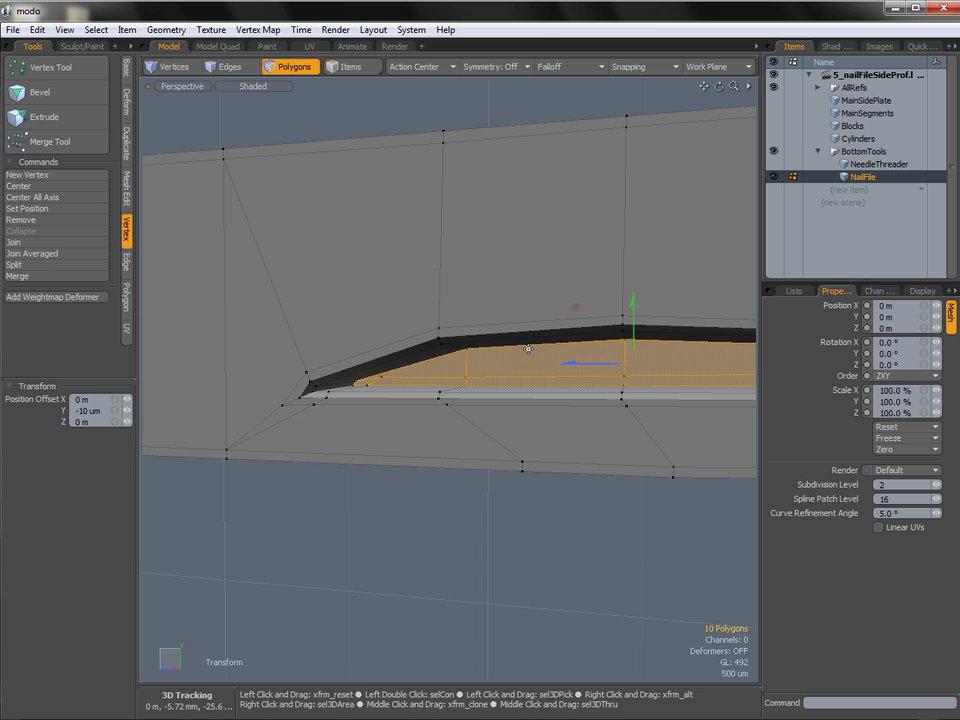
Drop the polygon selection and preview the NailFile mesh with subdivision smoothing to examine the notch interior up close.
{"action": "left_click", "coordinate": [435, 510]}
{"action": "mouse_move", "coordinate": [418, 392]}
{"action": "left_mouse_down", "text": "alt"}
{"action": "mouse_move", "coordinate": [396, 369]}
{"action": "mouse_move", "coordinate": [315, 396]}
{"action": "mouse_move", "coordinate": [424, 402]}
{"action": "left_mouse_up", "text": "alt"}
{"action": "scroll", "coordinate": [416, 388], "scroll_direction": "up", "scroll_amount": 3}
{"action": "mouse_move", "coordinate": [424, 402]}
{"action": "left_mouse_down", "text": "alt+shift"}
{"action": "mouse_move", "coordinate": [369, 399]}
{"action": "mouse_move", "coordinate": [430, 401]}
{"action": "left_mouse_up", "text": "alt+shift"}
{"action": "key", "text": "Tab"}
{"action": "left_click_drag", "start_coordinate": [500, 401], "coordinate": [445, 402], "text": "alt"}
{"action": "left_click_drag", "start_coordinate": [445, 402], "coordinate": [754, 461], "text": "alt+shift"}
{"action": "left_click_drag", "start_coordinate": [555, 386], "coordinate": [534, 396], "text": "ctrl+alt"}
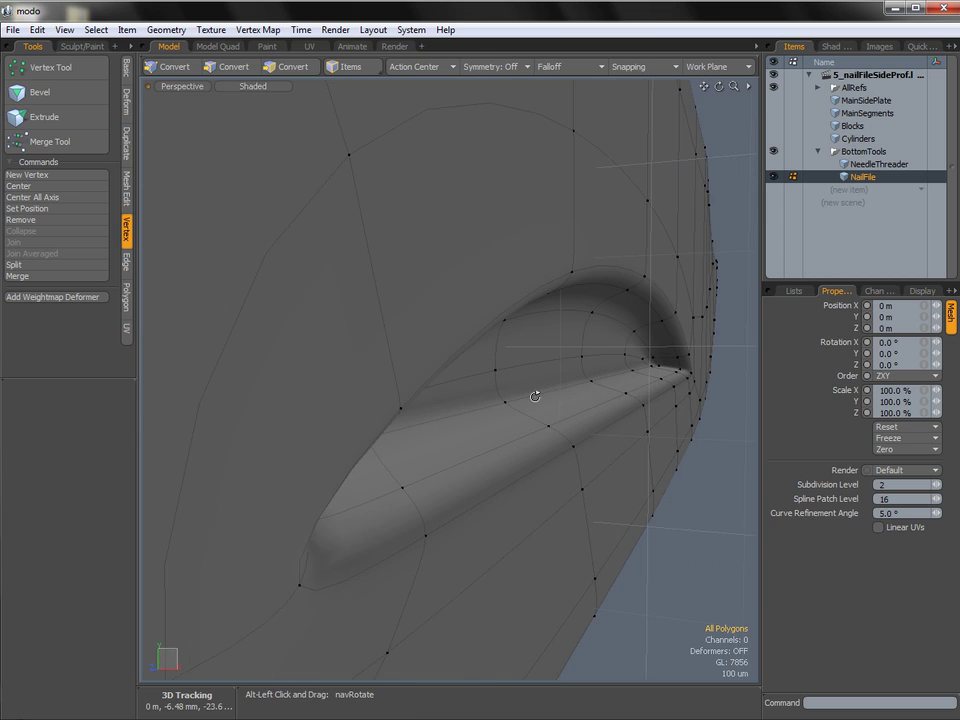
Select the band of five polygons across the notch interior to examine how it flows, then drop the selection.
{"action": "key", "text": "3"}
{"action": "left_click", "coordinate": [562, 394]}
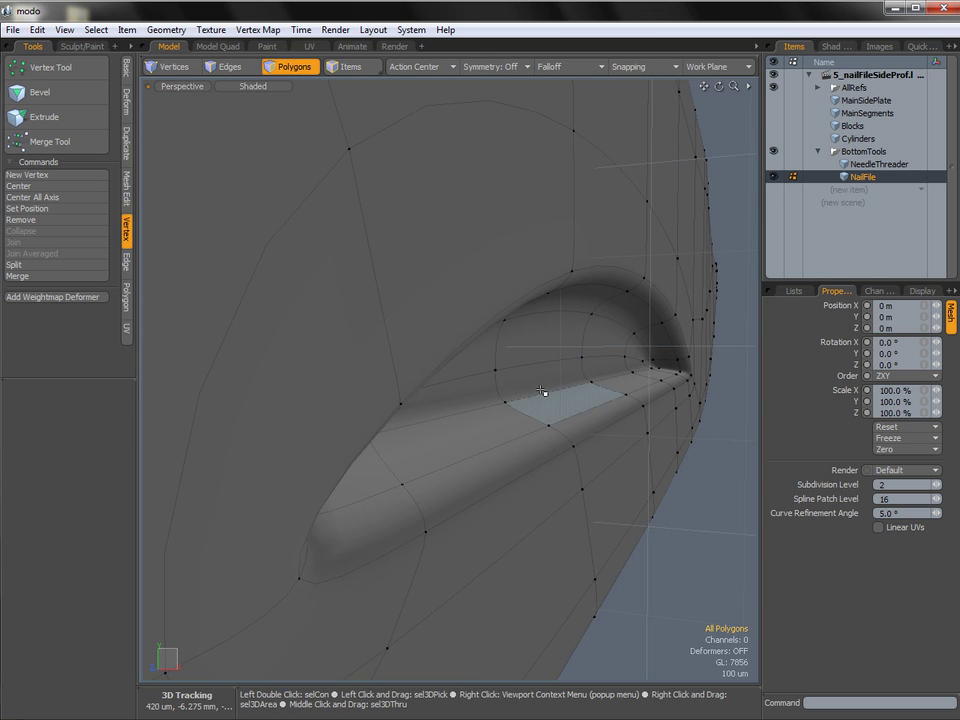
{"action": "left_click_drag", "start_coordinate": [540, 389], "coordinate": [546, 326], "text": "alt"}
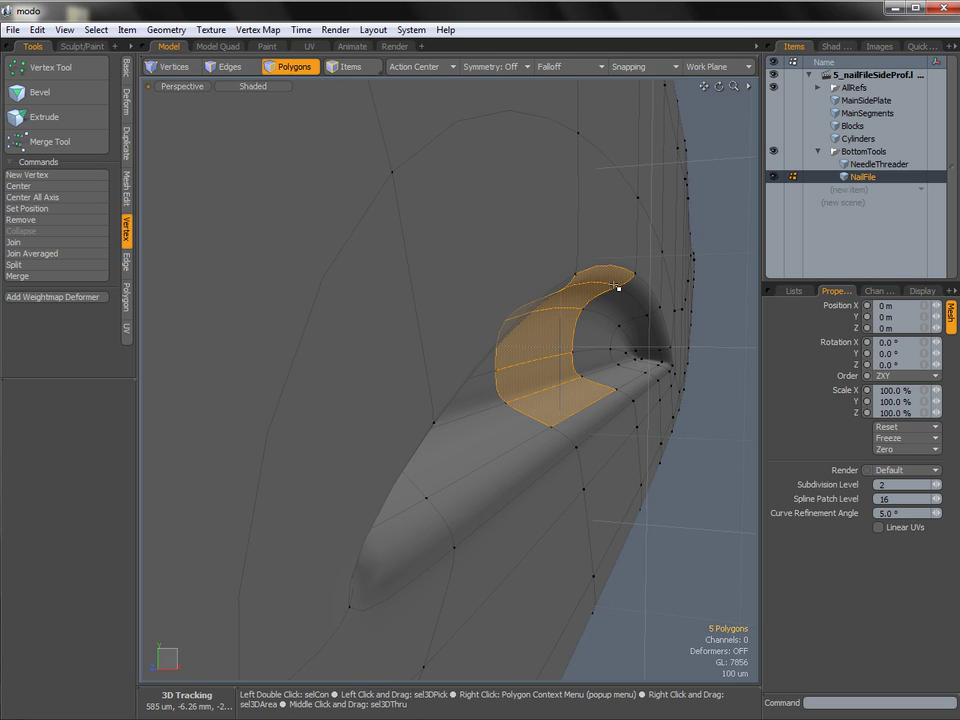
{"action": "left_click", "coordinate": [692, 466]}
{"action": "left_click_drag", "start_coordinate": [592, 423], "coordinate": [520, 391], "text": "alt"}
Turn off smoothing and cut one loop around the notch's recessed inner wall using Loop Slice in Free mode with a count of 1.
{"action": "key", "text": "Tab"}
{"action": "left_click_drag", "start_coordinate": [418, 388], "coordinate": [400, 397], "text": "alt"}
{"action": "scroll", "coordinate": [412, 392], "scroll_direction": "up", "scroll_amount": 3}
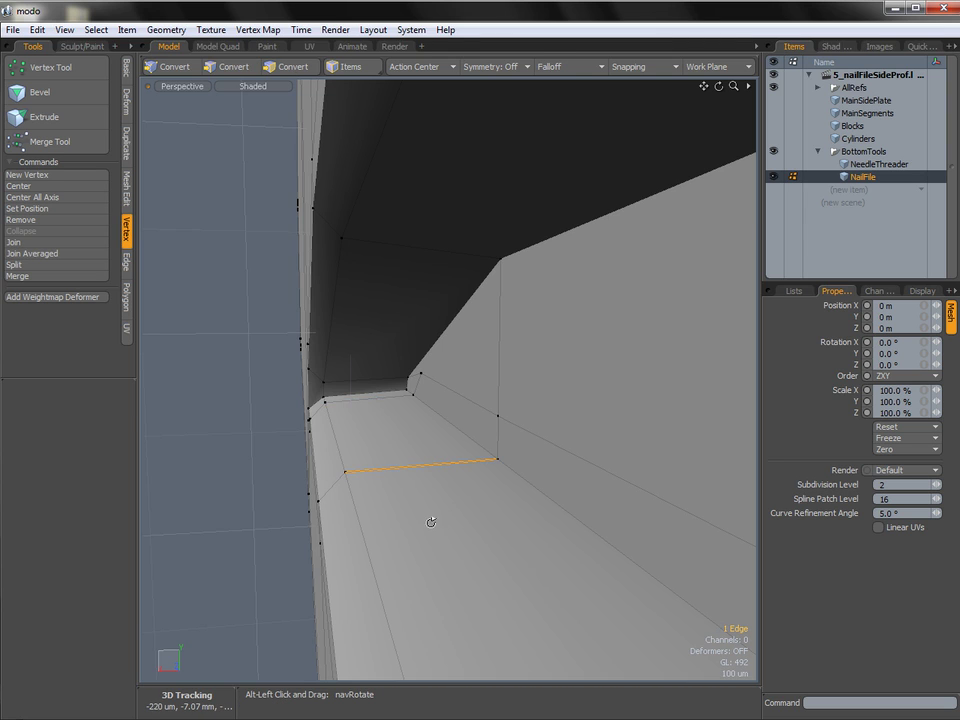
{"action": "left_click_drag", "start_coordinate": [431, 521], "coordinate": [425, 482], "text": "alt"}
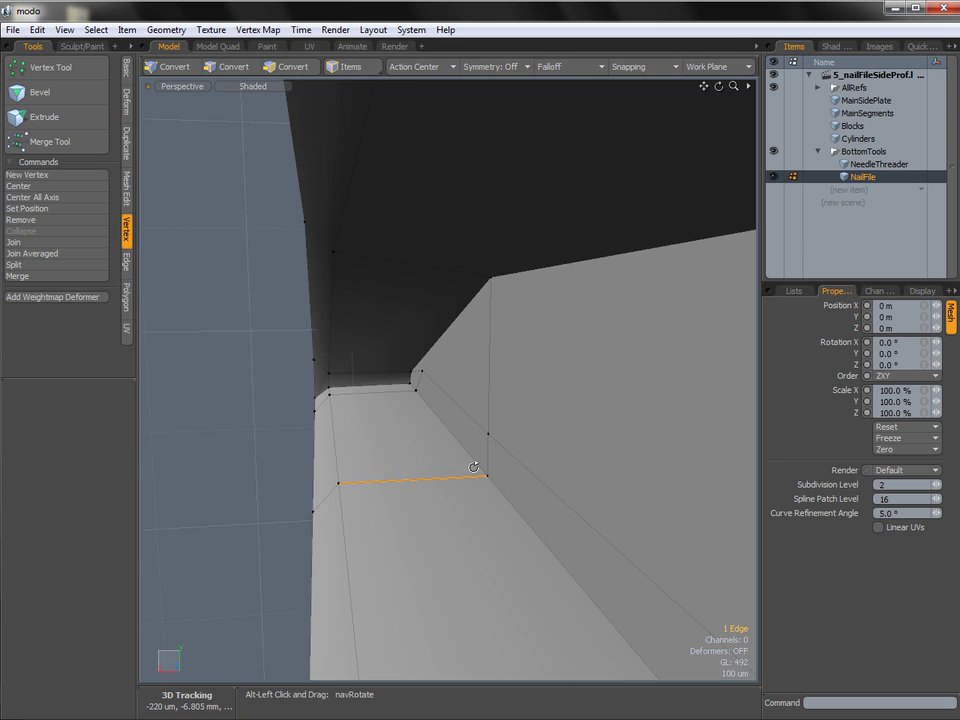
{"action": "key", "text": "alt+c"}
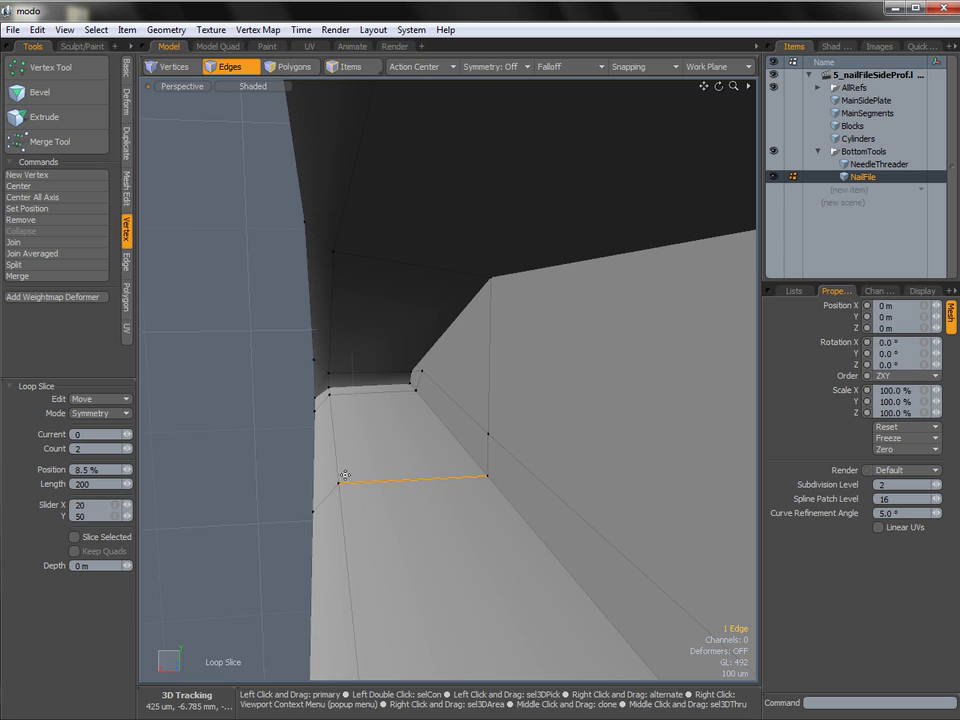
{"action": "left_click", "coordinate": [87, 414]}
{"action": "left_click", "coordinate": [87, 391]}
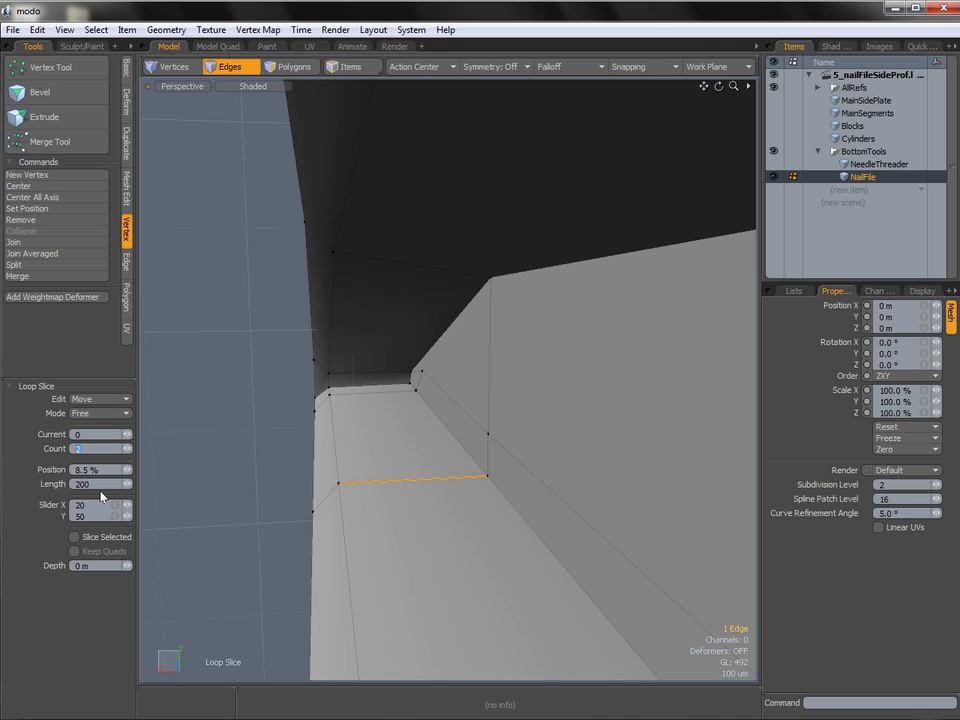
{"action": "type", "text": "1"}
{"action": "key", "text": "Return"}
{"action": "left_click", "coordinate": [440, 506]}
{"action": "left_click_drag", "start_coordinate": [368, 491], "coordinate": [632, 437]}
{"action": "key", "text": "space"}
{"action": "left_click", "coordinate": [276, 470]}
Preview the mesh with subdivision smoothing and examine the notch and the large side polygon toward the square end.
{"action": "scroll", "coordinate": [555, 433], "scroll_direction": "down", "scroll_amount": 5}
{"action": "key", "text": "Tab"}
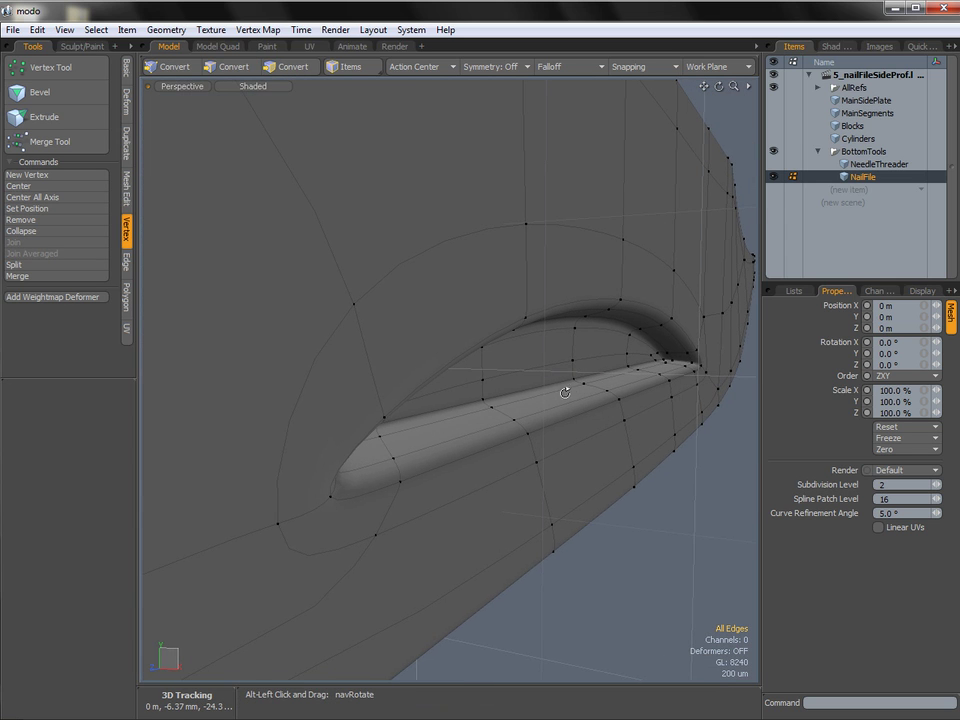
{"action": "left_click_drag", "start_coordinate": [563, 391], "coordinate": [476, 394], "text": "alt"}
{"action": "key", "text": "a"}
{"action": "key", "text": "3"}
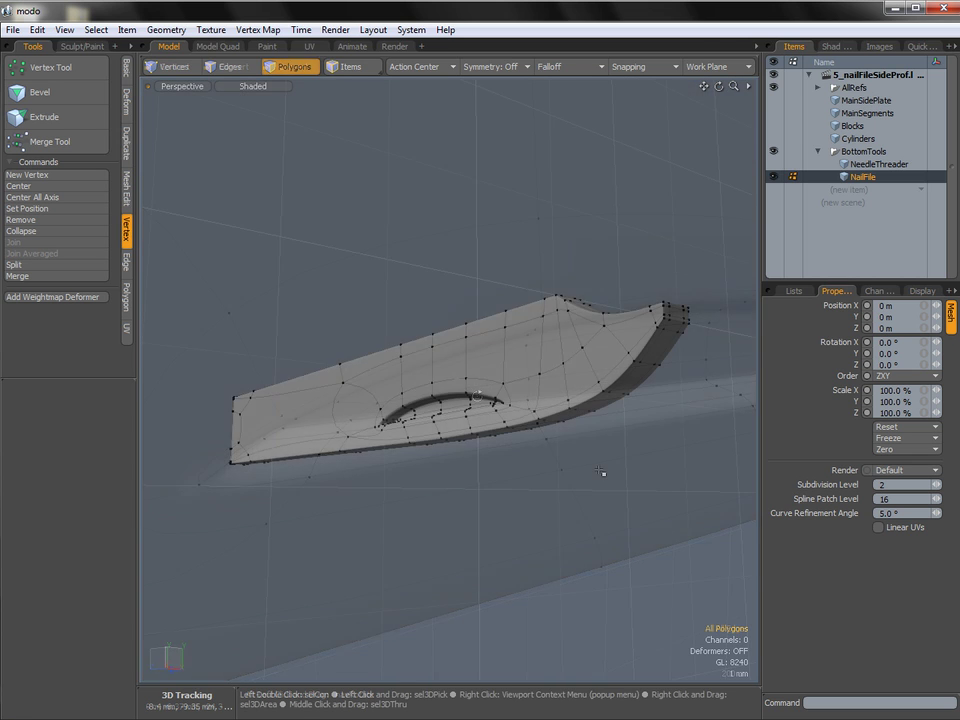
{"action": "left_click_drag", "start_coordinate": [298, 427], "coordinate": [443, 424], "text": "alt"}
{"action": "left_click", "coordinate": [639, 456]}
{"action": "left_click", "coordinate": [401, 433], "text": "shift"}
{"action": "left_click", "coordinate": [510, 538]}
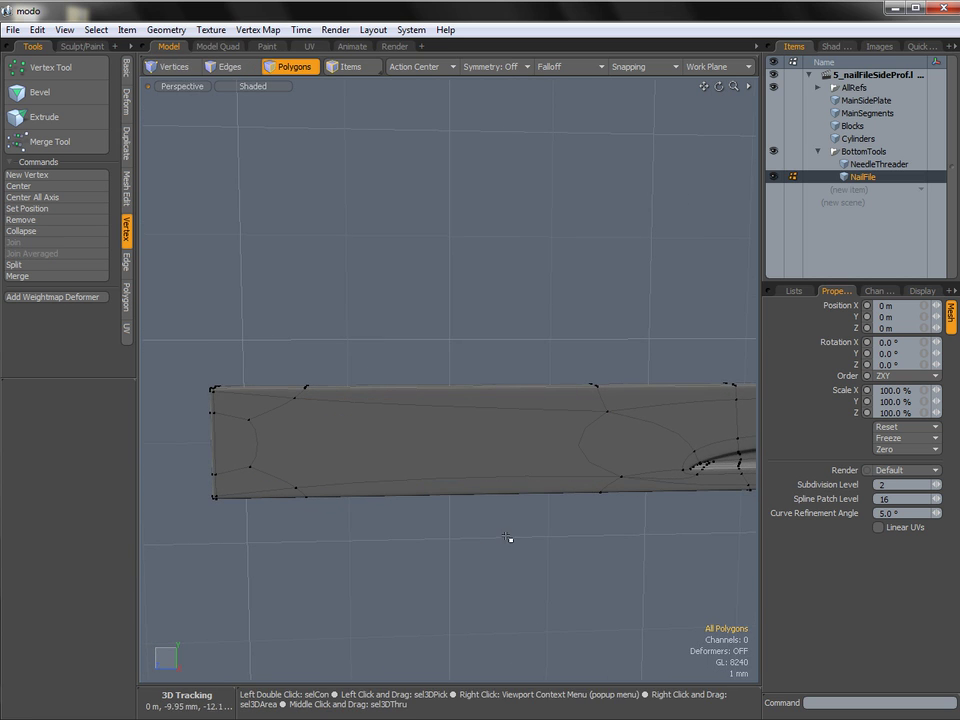
With smoothing off and X symmetry, Edge Slice the large side polygon diagonally from its lower square-end corner to the upper vertex beside the notch.
{"action": "left_click_drag", "start_coordinate": [531, 484], "coordinate": [341, 427], "text": "alt"}
{"action": "left_click_drag", "start_coordinate": [440, 419], "coordinate": [497, 386], "text": "alt"}
{"action": "left_click", "coordinate": [505, 78]}
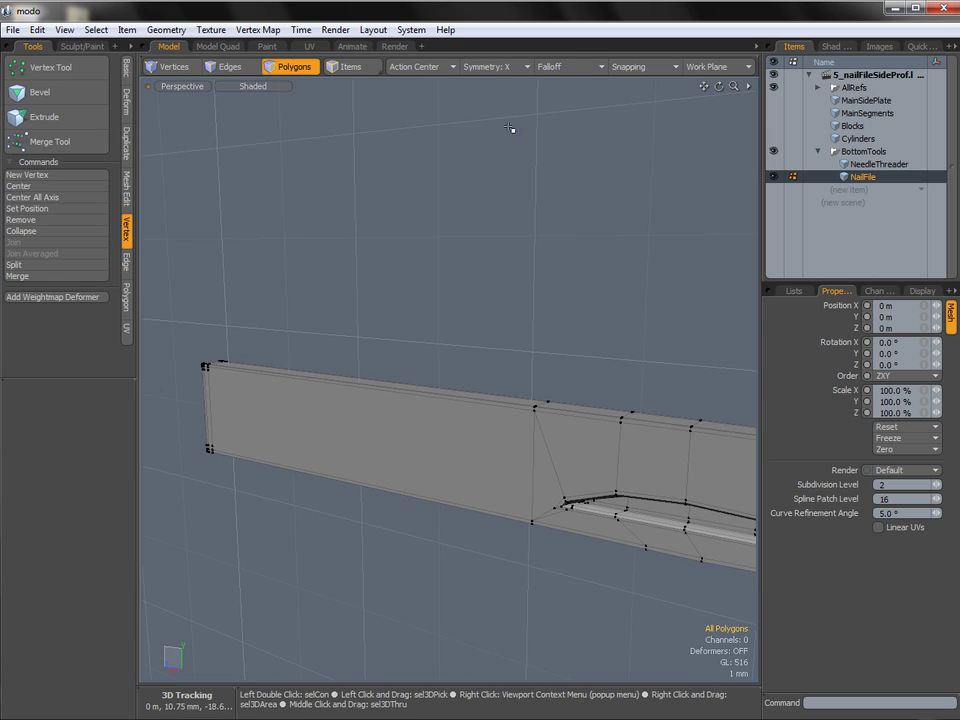
{"action": "left_click_drag", "start_coordinate": [392, 448], "coordinate": [463, 431], "text": "alt"}
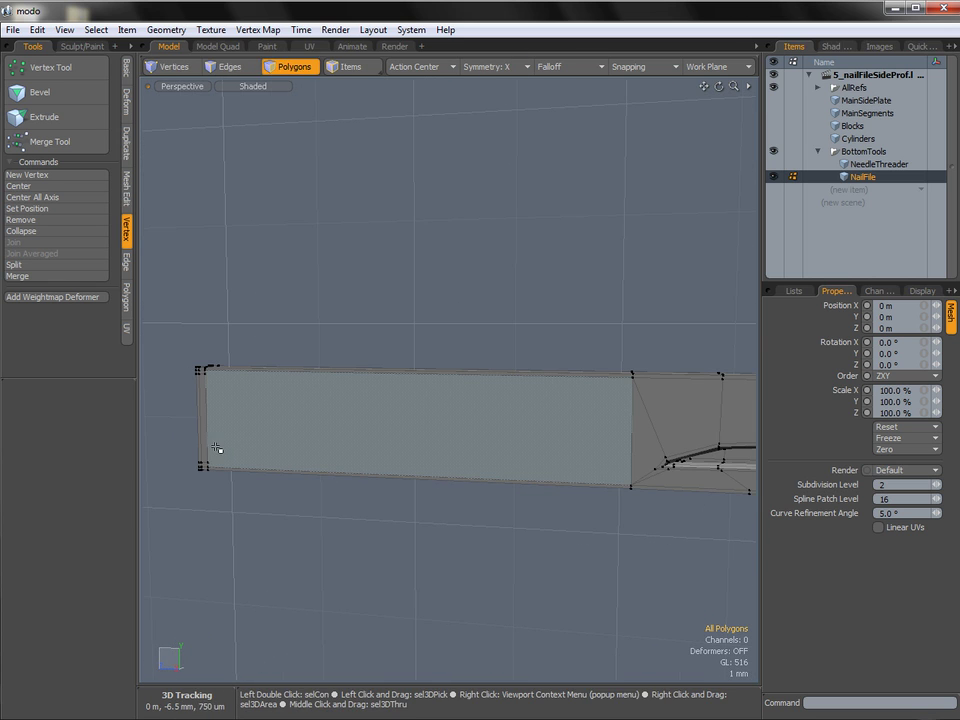
{"action": "key", "text": "c"}
{"action": "left_click_drag", "start_coordinate": [210, 452], "coordinate": [242, 446], "text": "ctrl+alt"}
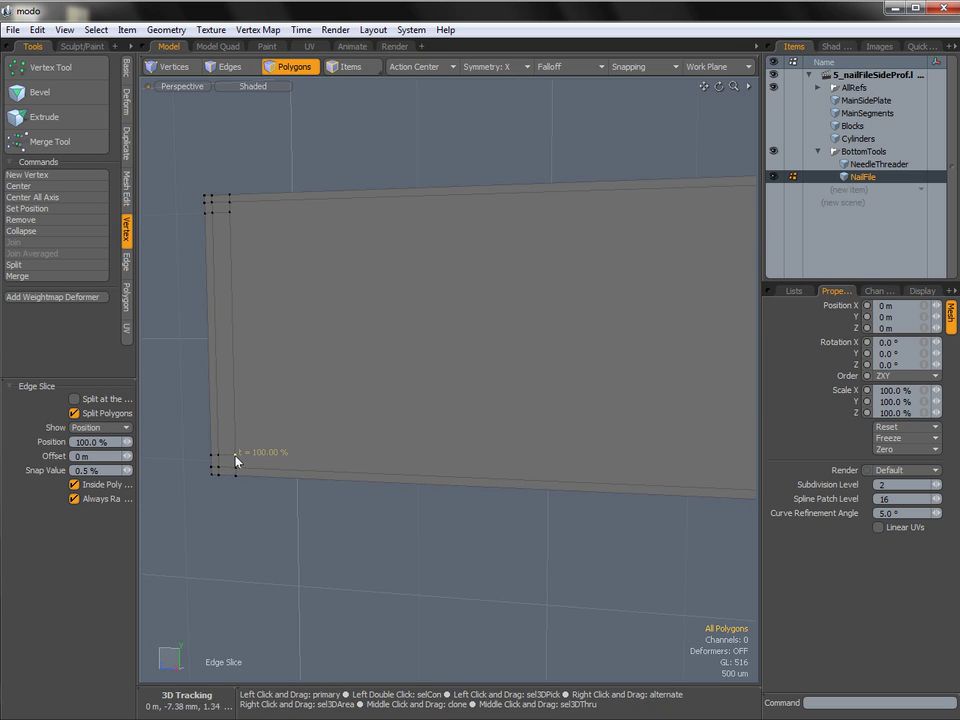
{"action": "left_click_drag", "start_coordinate": [499, 394], "coordinate": [410, 390], "text": "ctrl+alt"}
{"action": "left_click_drag", "start_coordinate": [542, 360], "coordinate": [290, 378], "text": "alt+shift"}
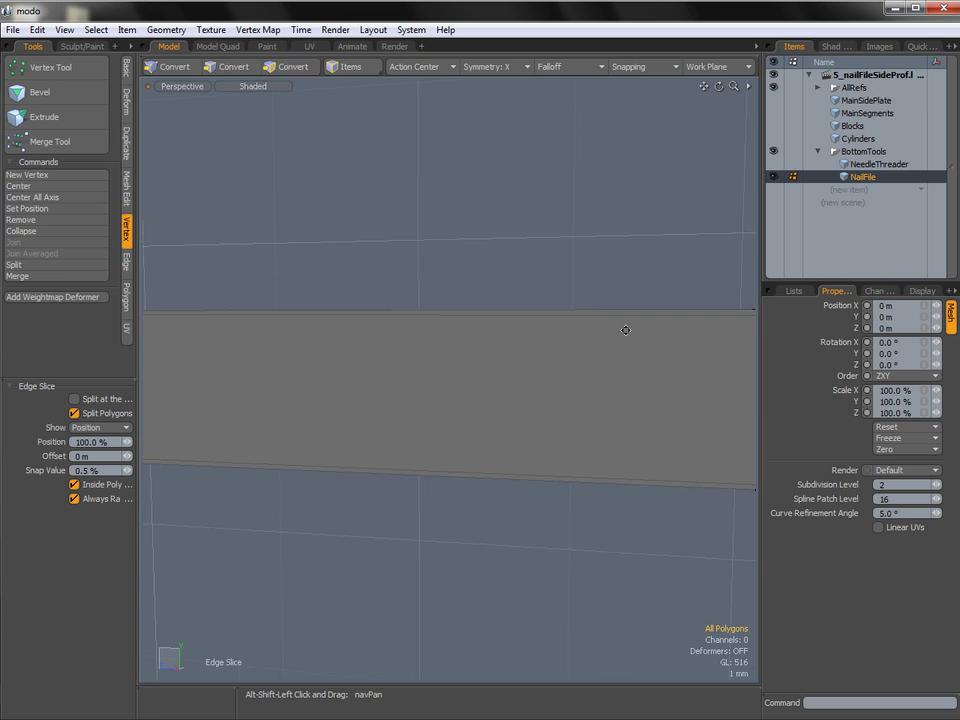
{"action": "left_click_drag", "start_coordinate": [625, 330], "coordinate": [617, 336], "text": "alt+shift"}
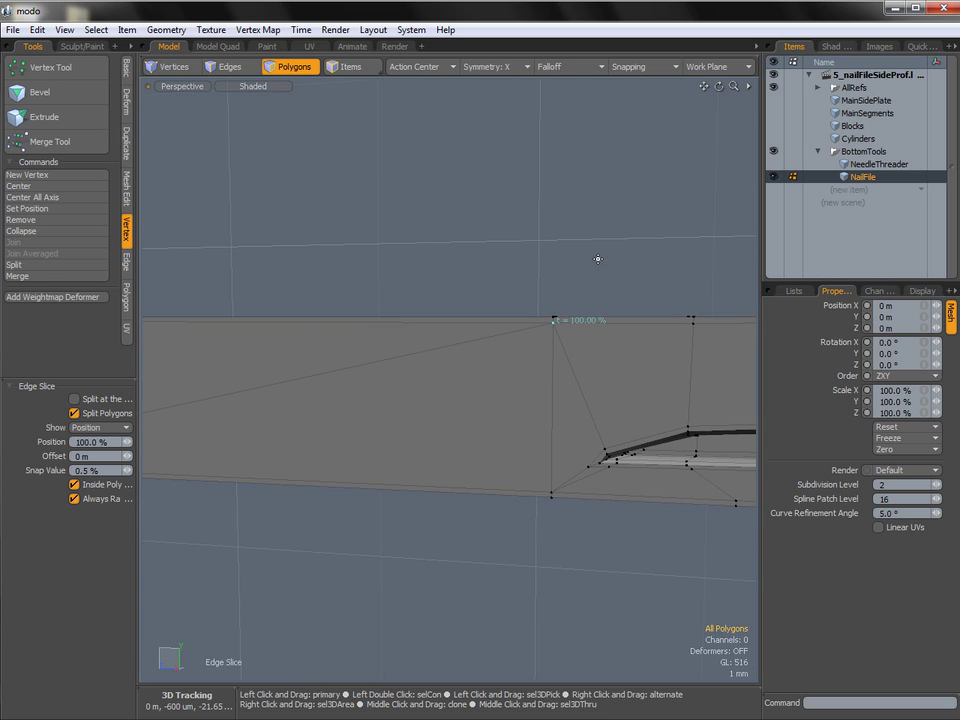
{"action": "key", "text": "space"}
{"action": "left_click_drag", "start_coordinate": [604, 263], "coordinate": [750, 460], "text": "alt+shift"}
{"action": "left_click", "coordinate": [420, 362]}
{"action": "left_click_drag", "start_coordinate": [420, 362], "coordinate": [408, 417], "text": "ctrl+alt"}
{"action": "left_click", "coordinate": [529, 375], "text": "shift"}
{"action": "left_click", "coordinate": [596, 313]}
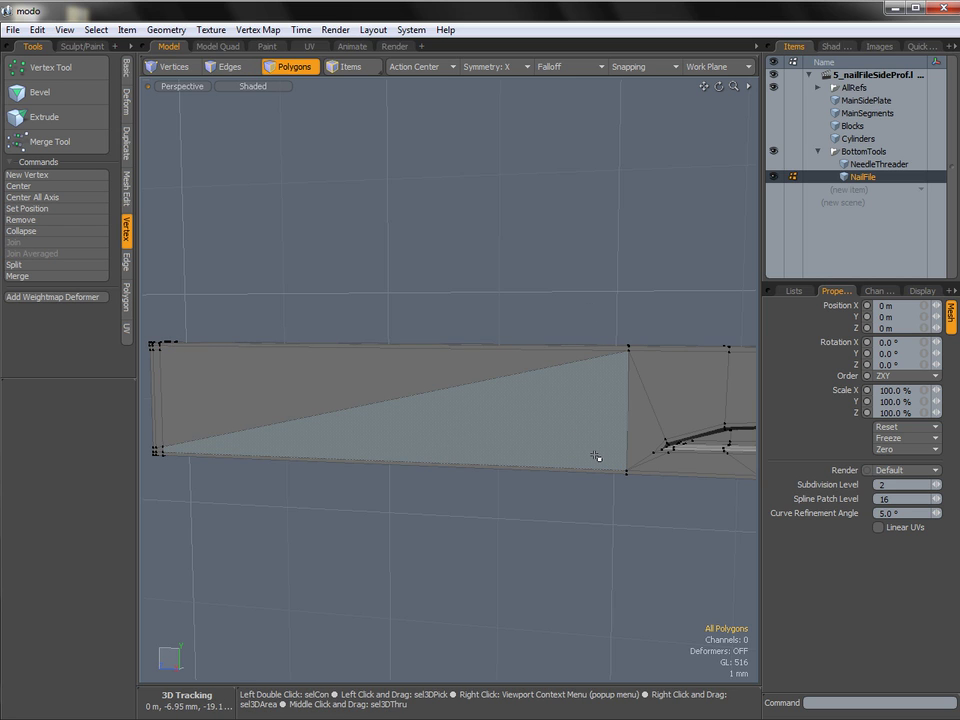
Turn subdivision smoothing back on for the NailFile mesh and check its polygon statistics by vertex count.
{"action": "key", "text": "Tab"}
{"action": "left_click_drag", "start_coordinate": [497, 426], "coordinate": [300, 412], "text": "alt"}
{"action": "left_click_drag", "start_coordinate": [625, 402], "coordinate": [430, 432], "text": "alt+shift"}
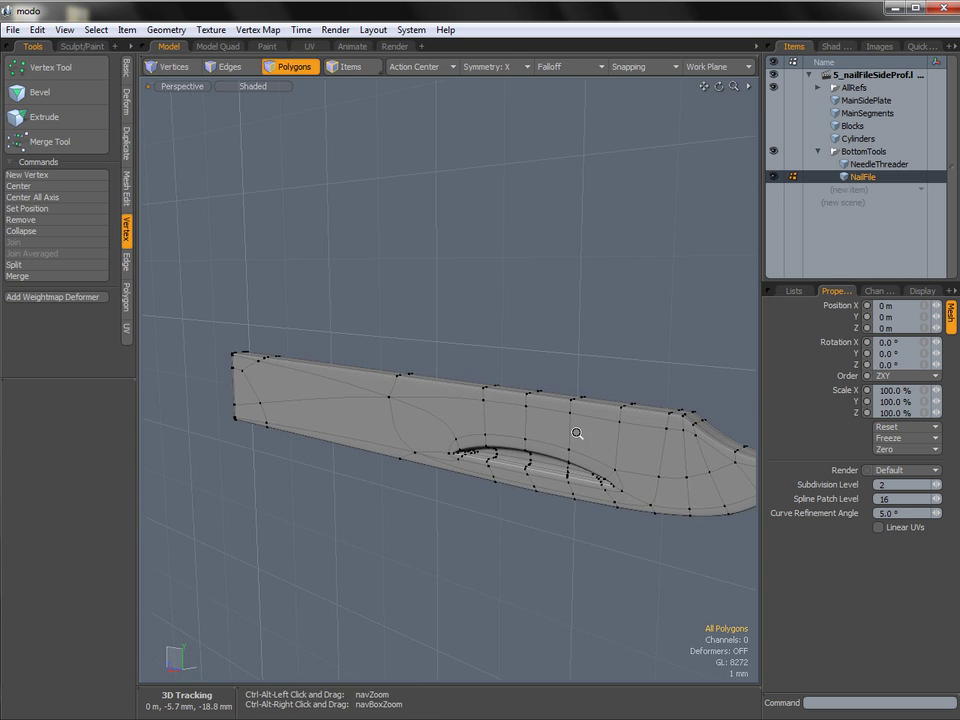
{"action": "left_click_drag", "start_coordinate": [577, 433], "coordinate": [416, 295], "text": "ctrl+alt"}
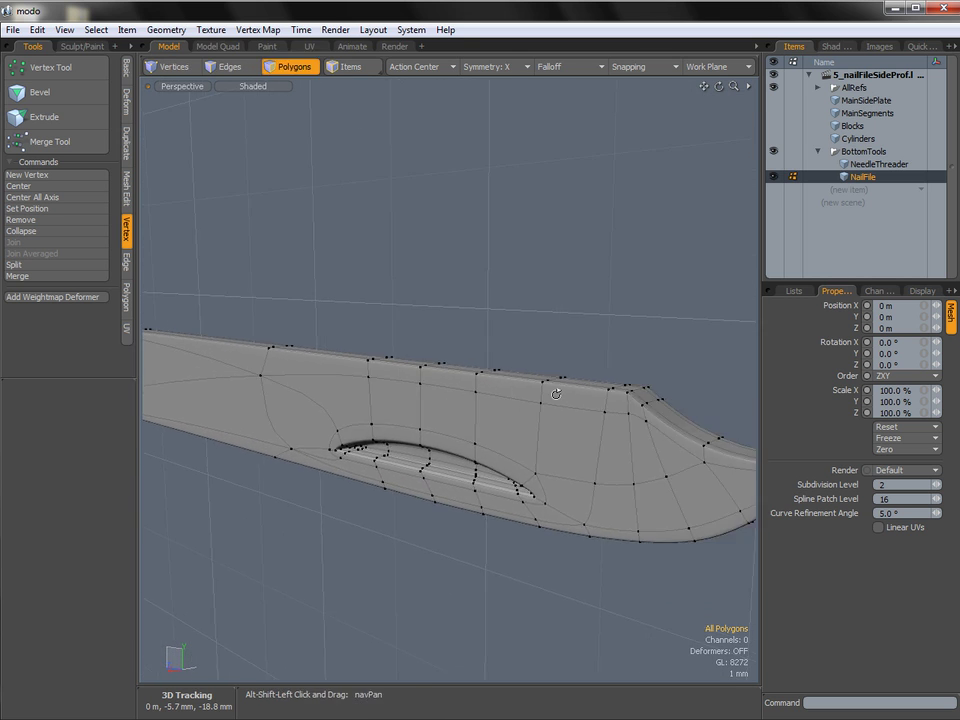
{"action": "left_click", "coordinate": [793, 291]}
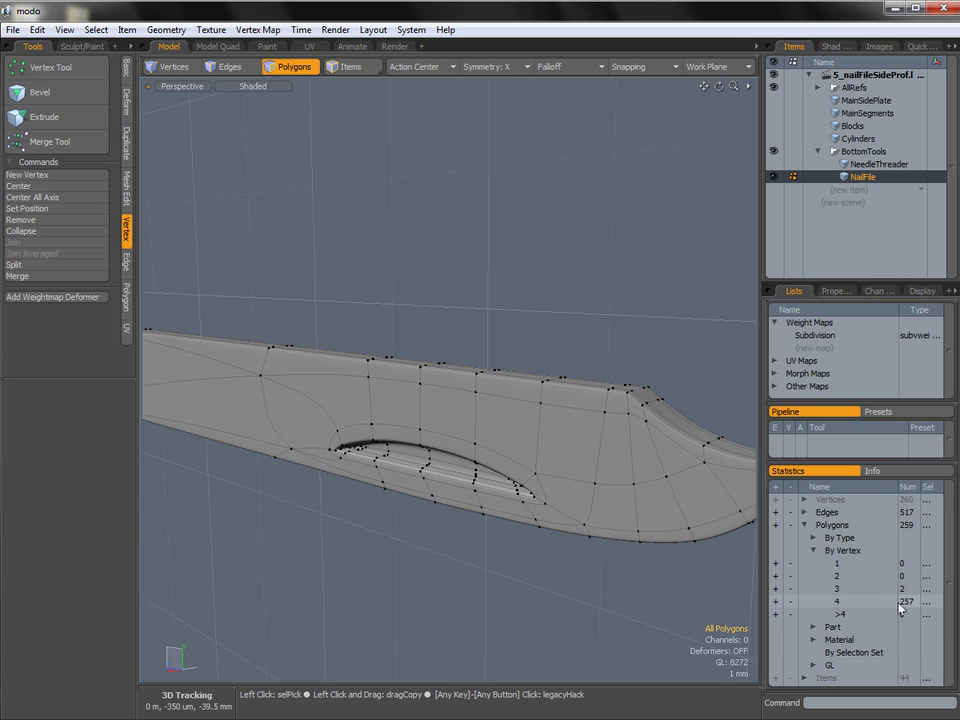
{"action": "left_click_drag", "start_coordinate": [542, 469], "coordinate": [478, 470], "text": "ctrl+alt"}
{"action": "left_click_drag", "start_coordinate": [478, 470], "coordinate": [515, 415], "text": "alt+shift"}
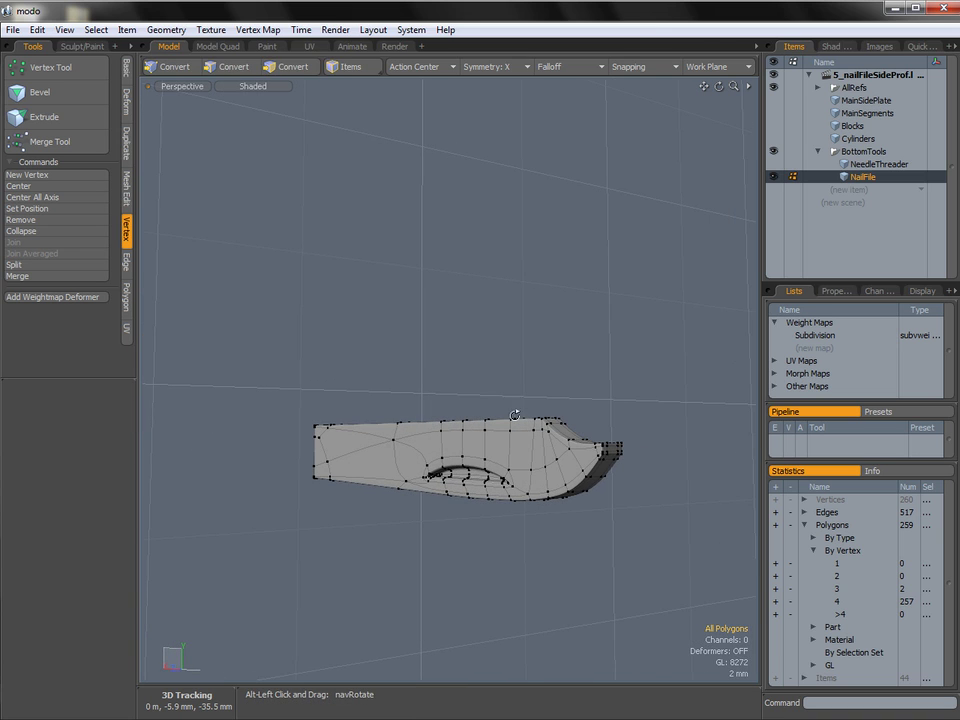
{"action": "left_click_drag", "start_coordinate": [542, 471], "coordinate": [522, 459], "text": "alt+shift"}
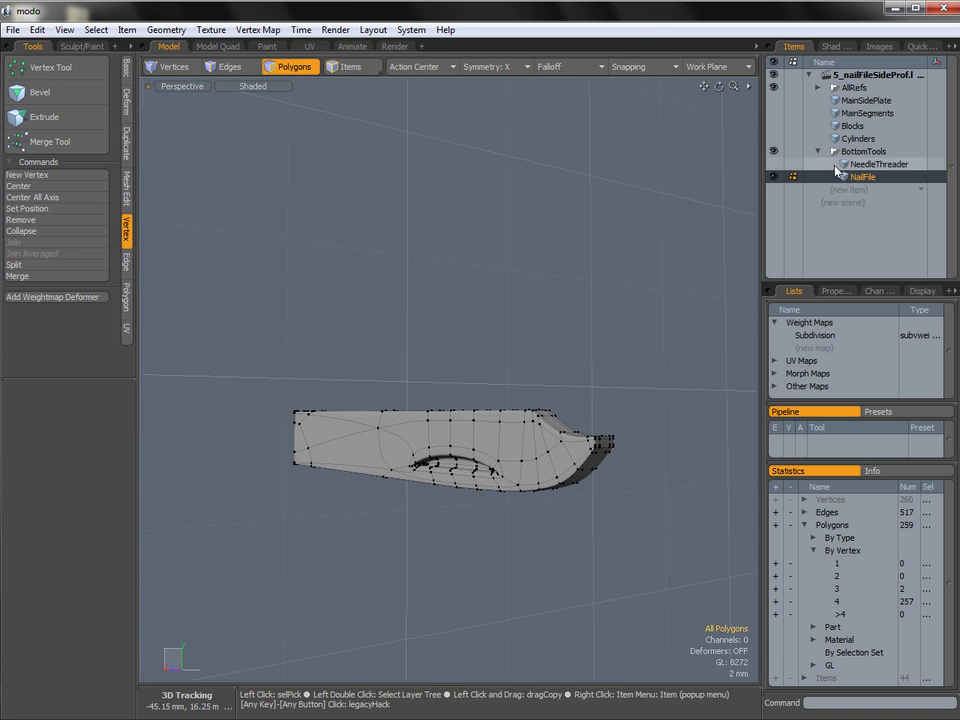
Show the NeedleThreader, MainSidePlate, MainSegments and Blocks items together with the NailFile.
{"action": "left_click", "coordinate": [773, 164]}
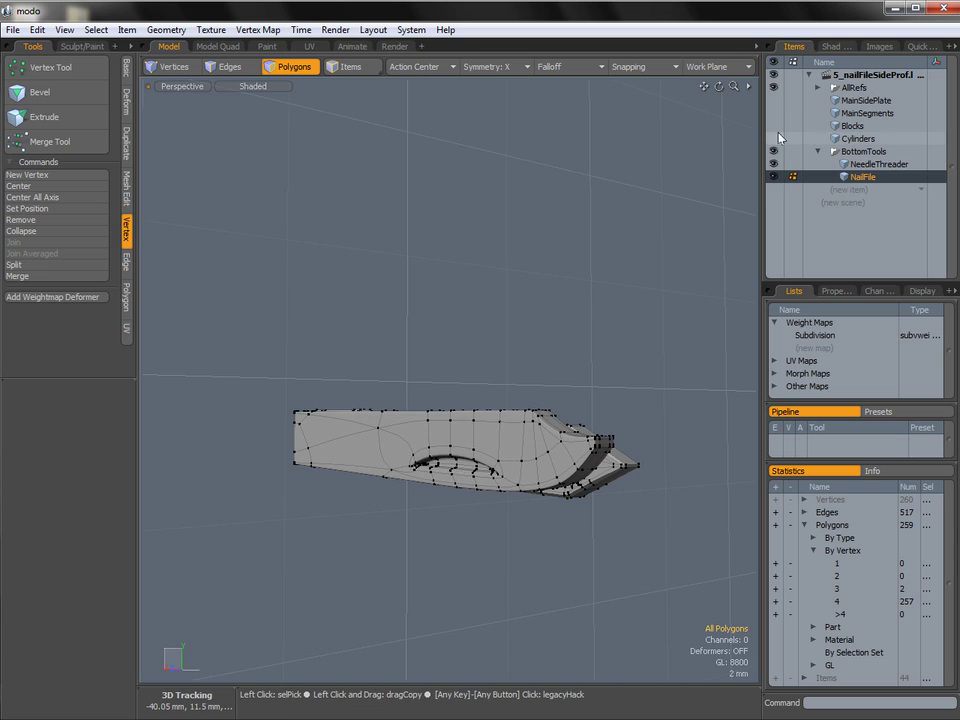
{"action": "left_click", "coordinate": [773, 100]}
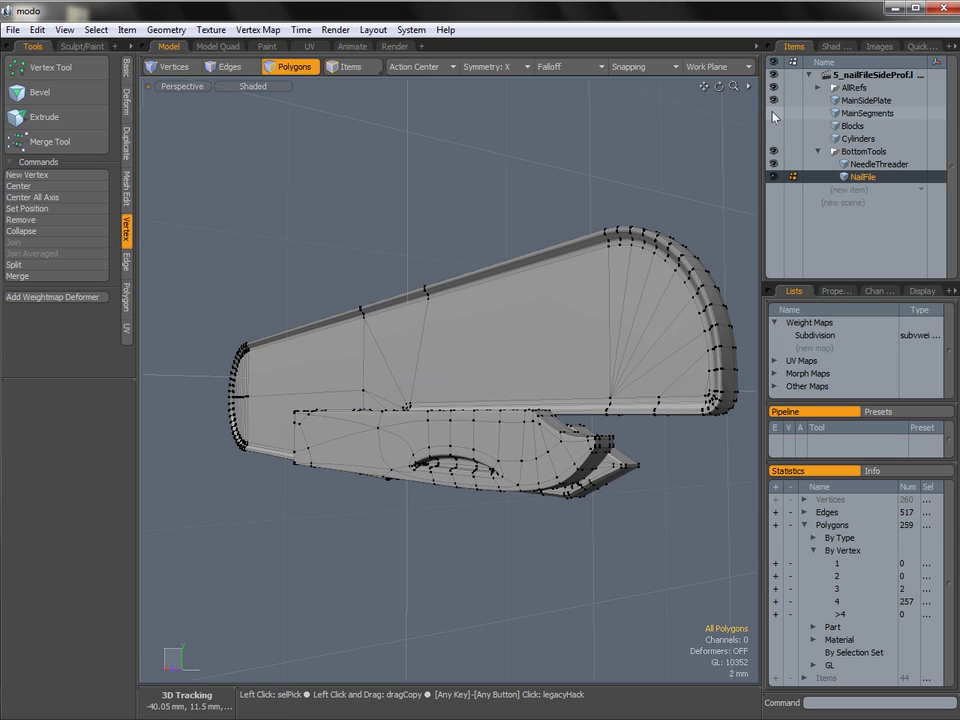
{"action": "left_click", "coordinate": [773, 113]}
{"action": "left_click", "coordinate": [773, 126]}
{"action": "left_click_drag", "start_coordinate": [520, 340], "coordinate": [485, 440], "text": "alt"}
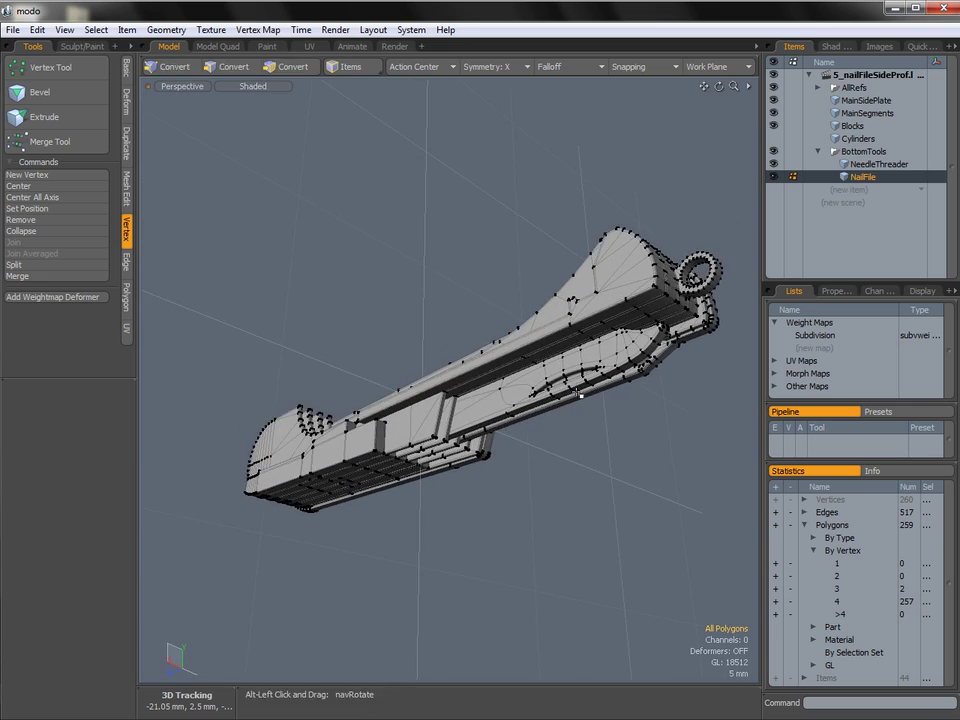
Turn off the display of vertices in the perspective viewport and deselect all items.
{"action": "left_click", "coordinate": [245, 87]}
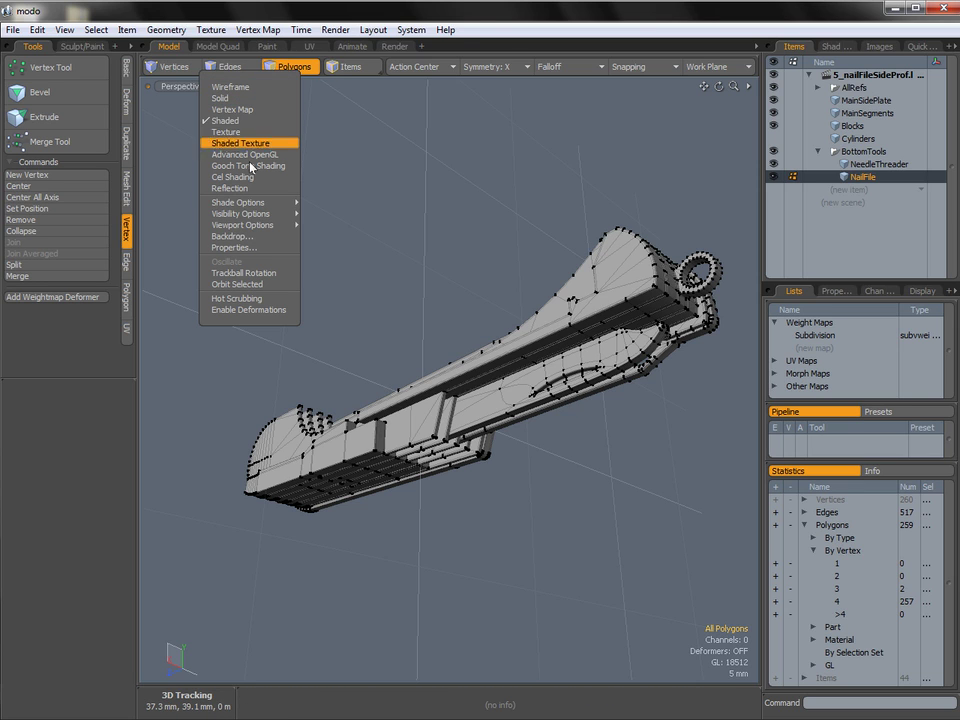
{"action": "mouse_move", "coordinate": [249, 214]}
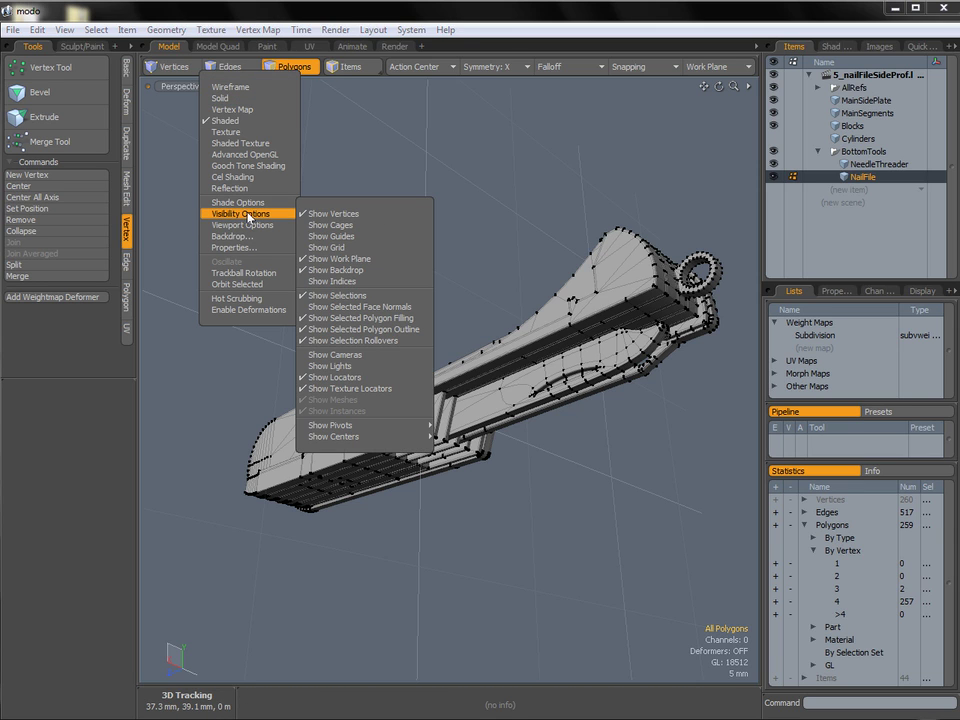
{"action": "left_click", "coordinate": [345, 215]}
{"action": "left_click_drag", "start_coordinate": [349, 214], "coordinate": [690, 433], "text": "alt"}
{"action": "left_click", "coordinate": [690, 433]}
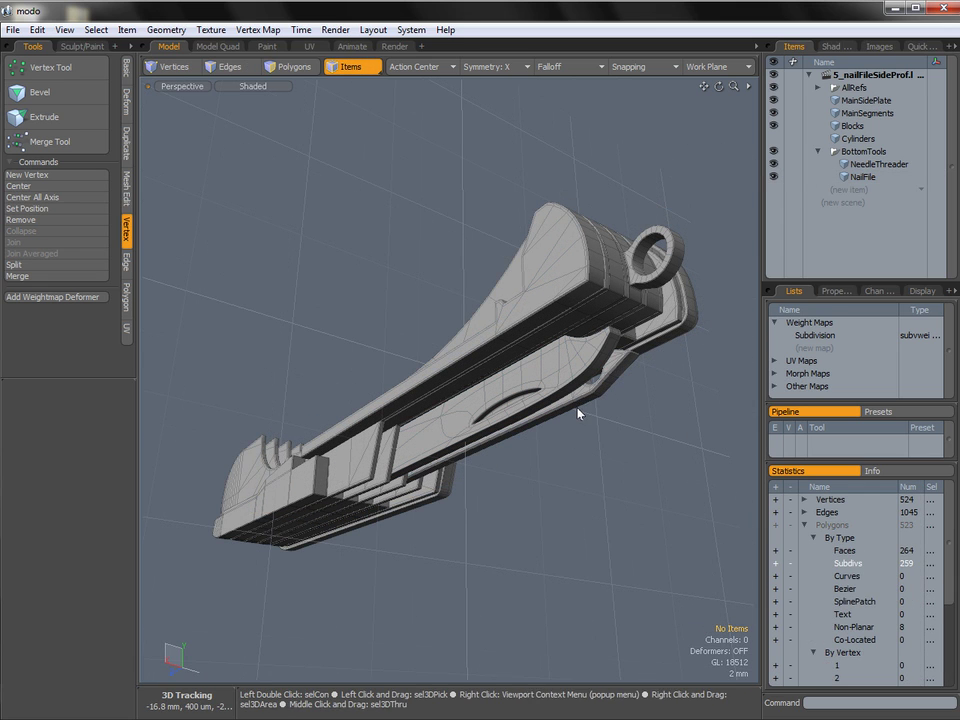
Select the NailFile item and hide MainSidePlate, MainSegments and Blocks.
{"action": "left_click", "coordinate": [619, 375]}
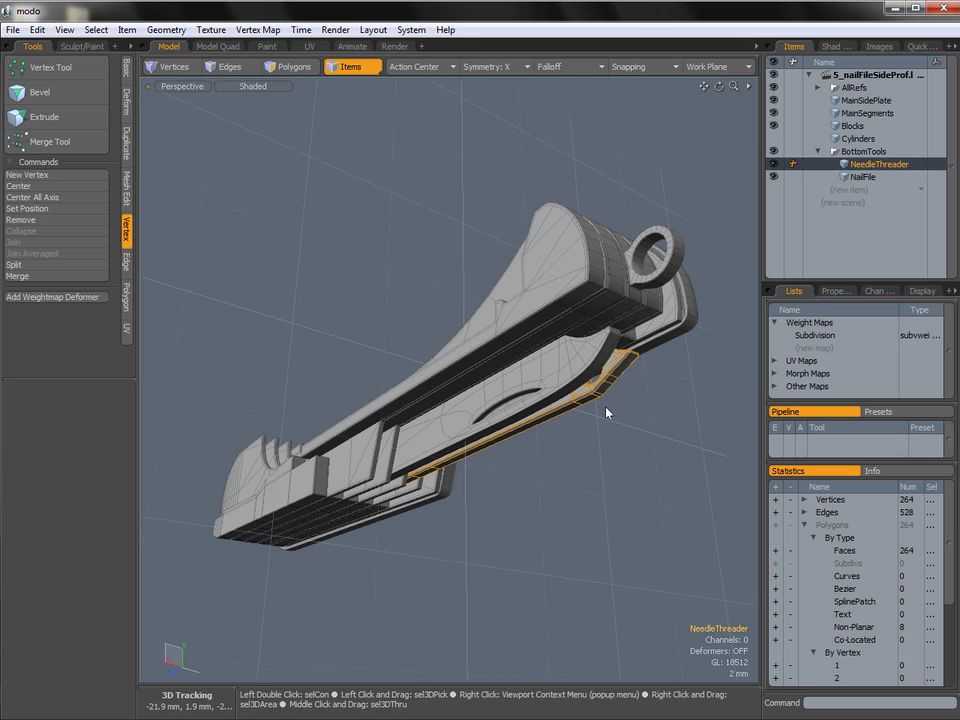
{"action": "left_click", "coordinate": [567, 370]}
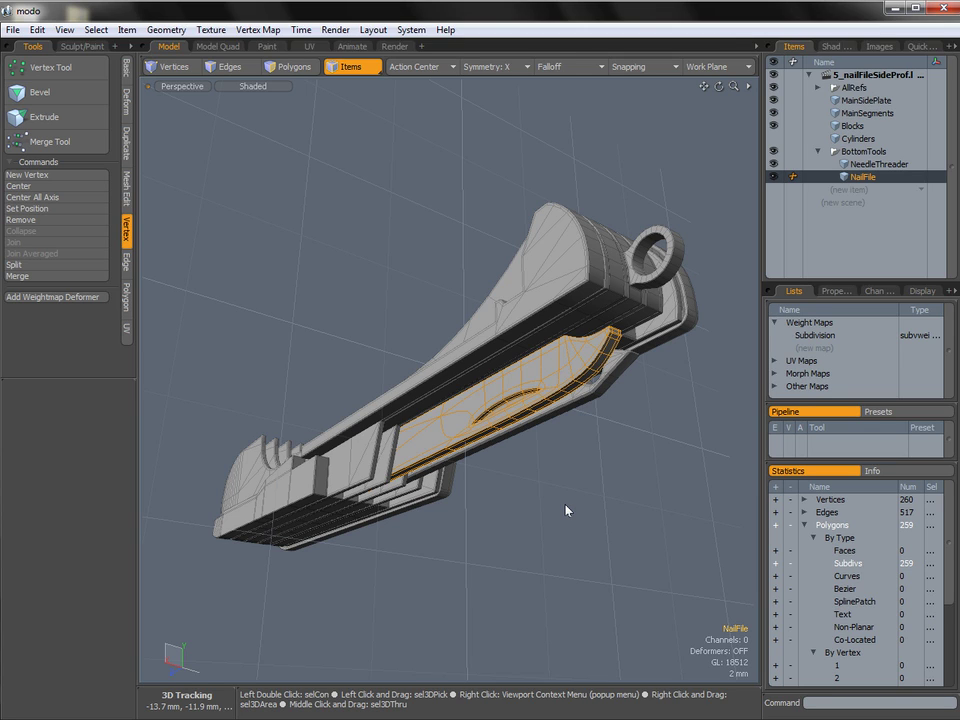
{"action": "left_click", "coordinate": [773, 100]}
{"action": "left_click", "coordinate": [773, 113]}
{"action": "left_click", "coordinate": [773, 125]}
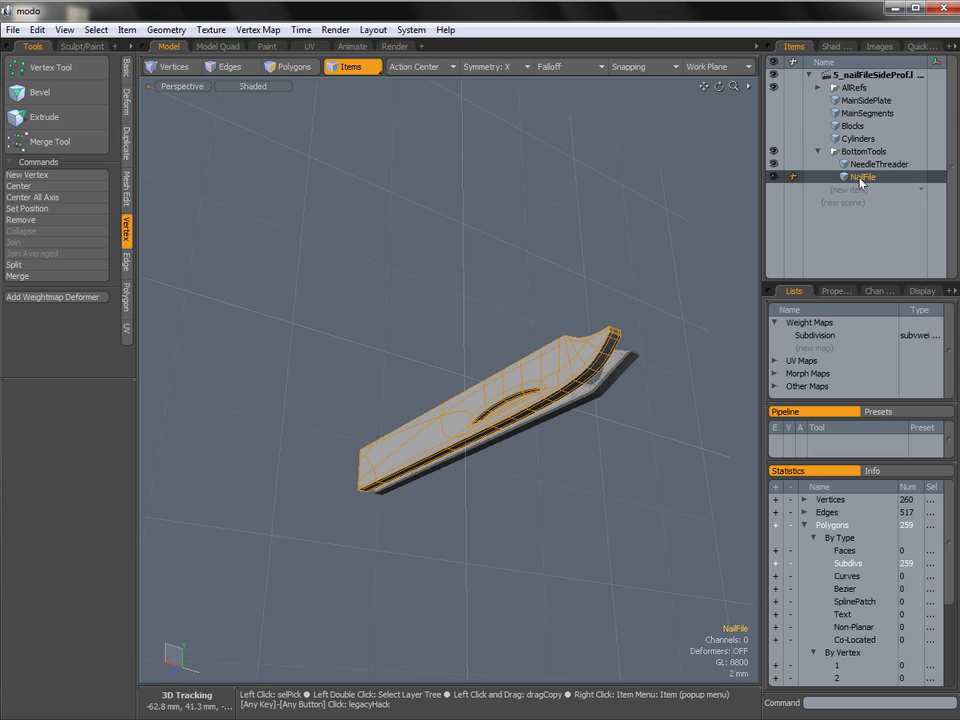
Examine the finished NailFile alongside the NeedleThreader from several angles, including the notch and curved tip.
{"action": "left_click_drag", "start_coordinate": [640, 360], "coordinate": [620, 368], "text": "alt"}
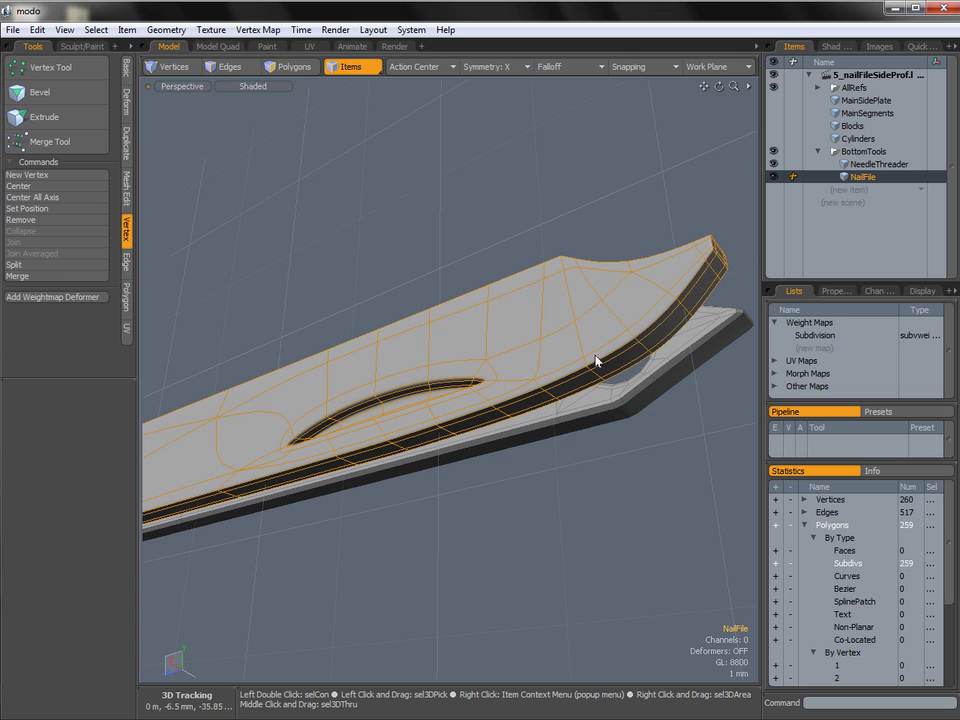
{"action": "left_click_drag", "start_coordinate": [595, 360], "coordinate": [643, 349], "text": "alt"}
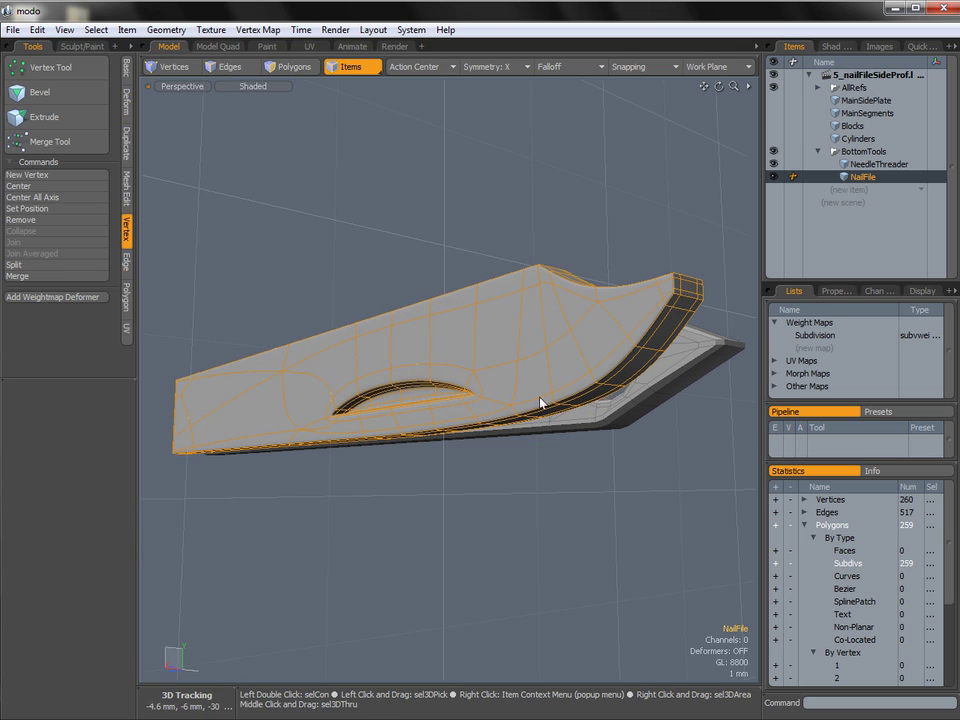
{"action": "left_click_drag", "start_coordinate": [611, 360], "coordinate": [518, 416], "text": "alt"}
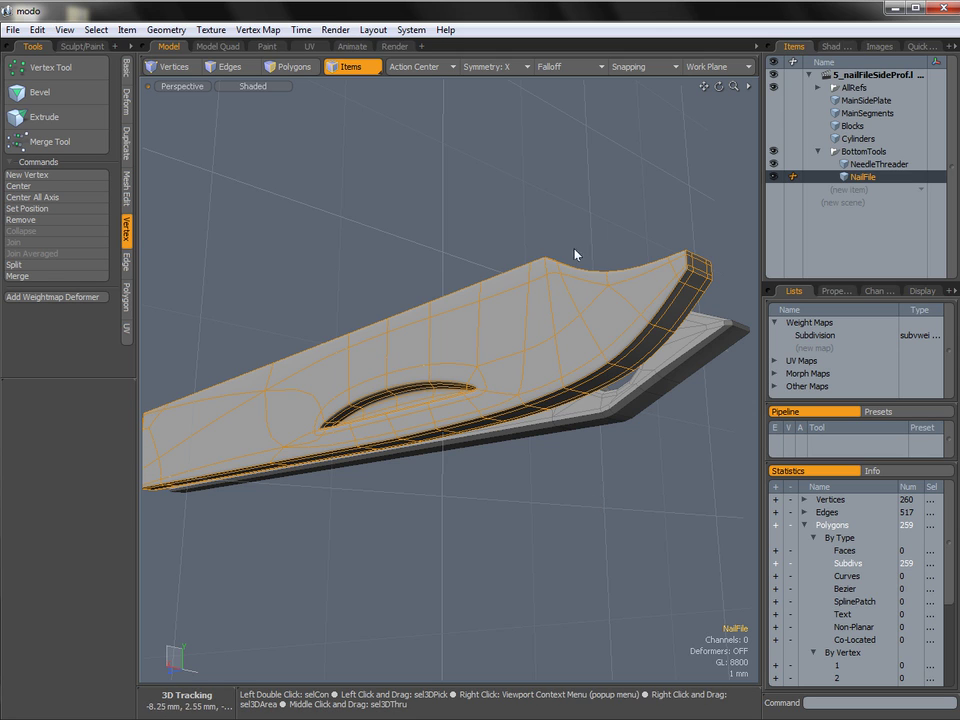
{"action": "left_click_drag", "start_coordinate": [583, 261], "coordinate": [590, 381], "text": "alt"}
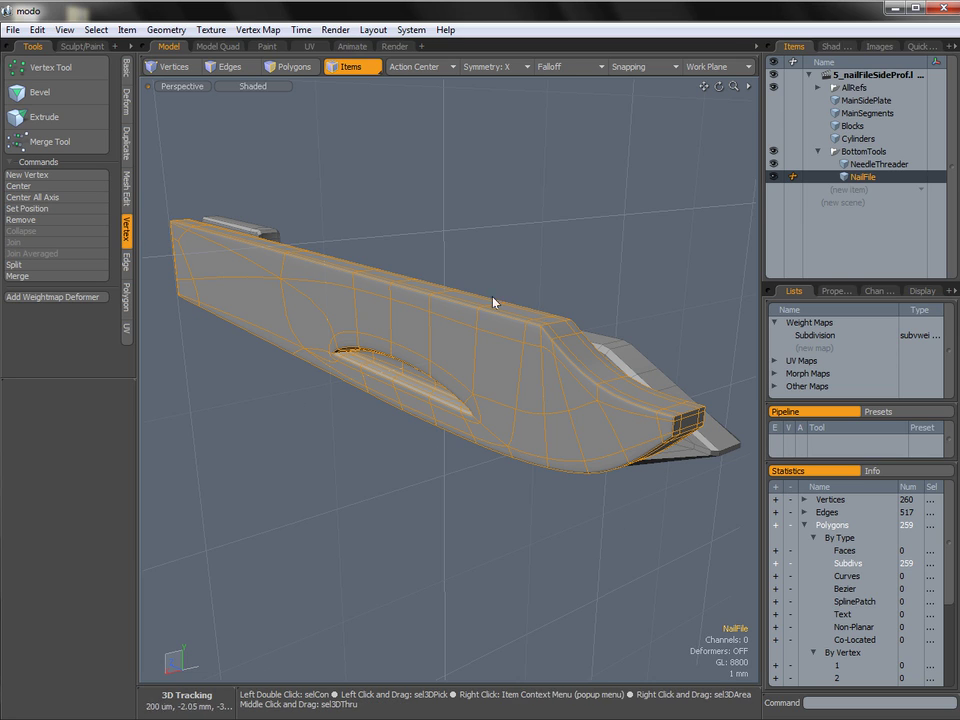
{"action": "left_click_drag", "start_coordinate": [608, 383], "coordinate": [606, 368], "text": "ctrl+alt"}
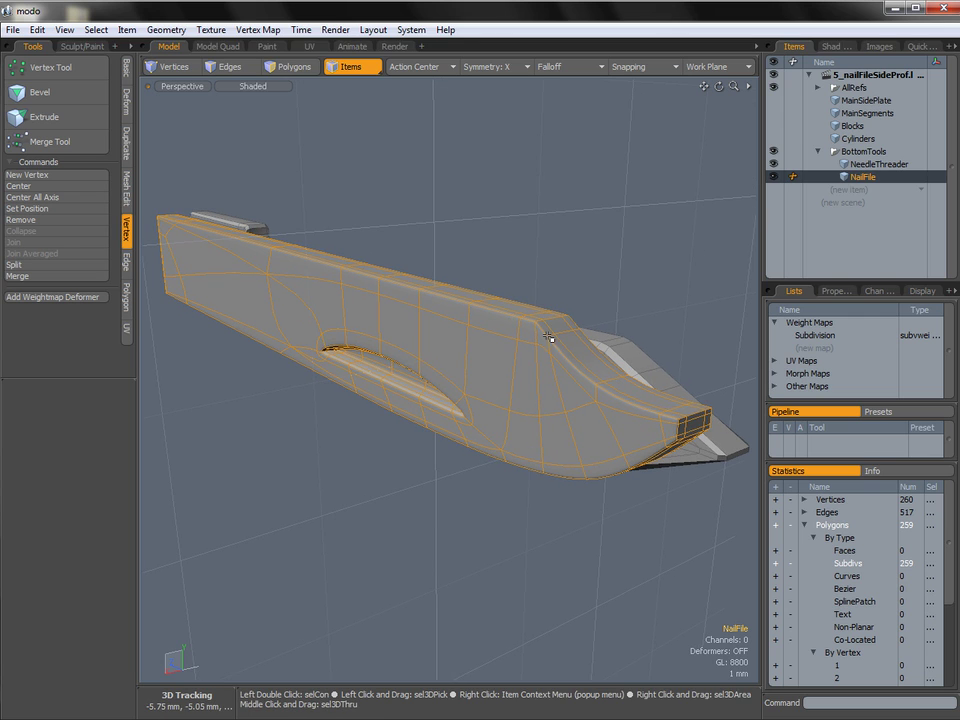
Switch to polygon selection and select all connected polygons of the NailFile mesh to check its polygon count.
{"action": "key", "text": "3"}
{"action": "left_click", "coordinate": [540, 330]}
{"action": "mouse_move", "coordinate": [540, 330]}
{"action": "left_mouse_down"}
{"action": "mouse_move", "coordinate": [540, 322]}
{"action": "mouse_move", "coordinate": [561, 339]}
{"action": "mouse_move", "coordinate": [531, 396]}
{"action": "left_mouse_up"}
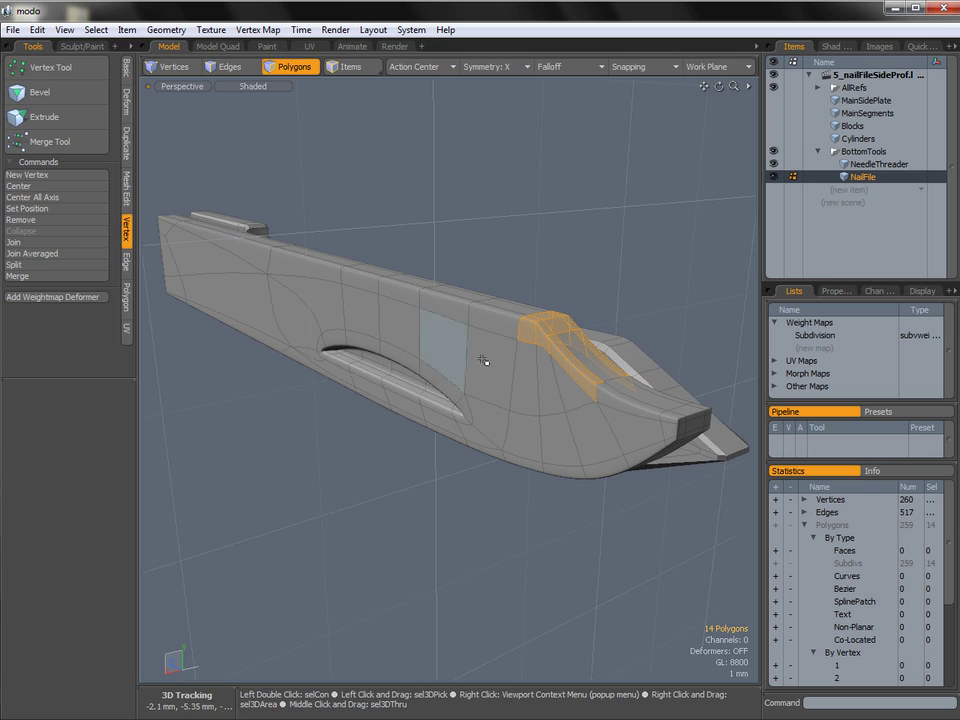
{"action": "left_click", "coordinate": [486, 531]}
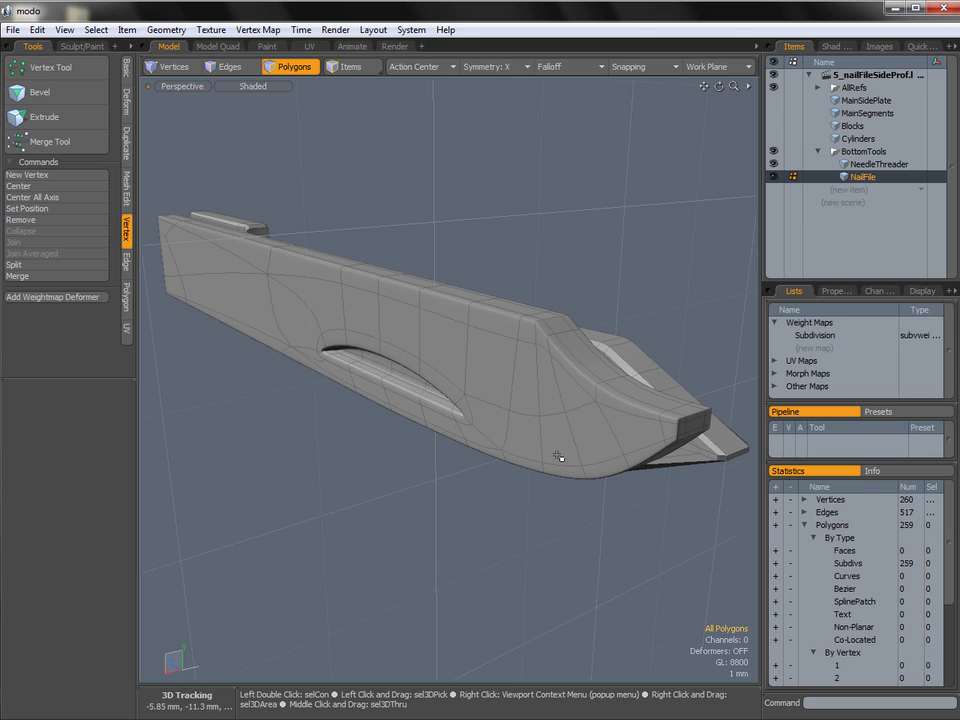
{"action": "double_click", "coordinate": [642, 444]}
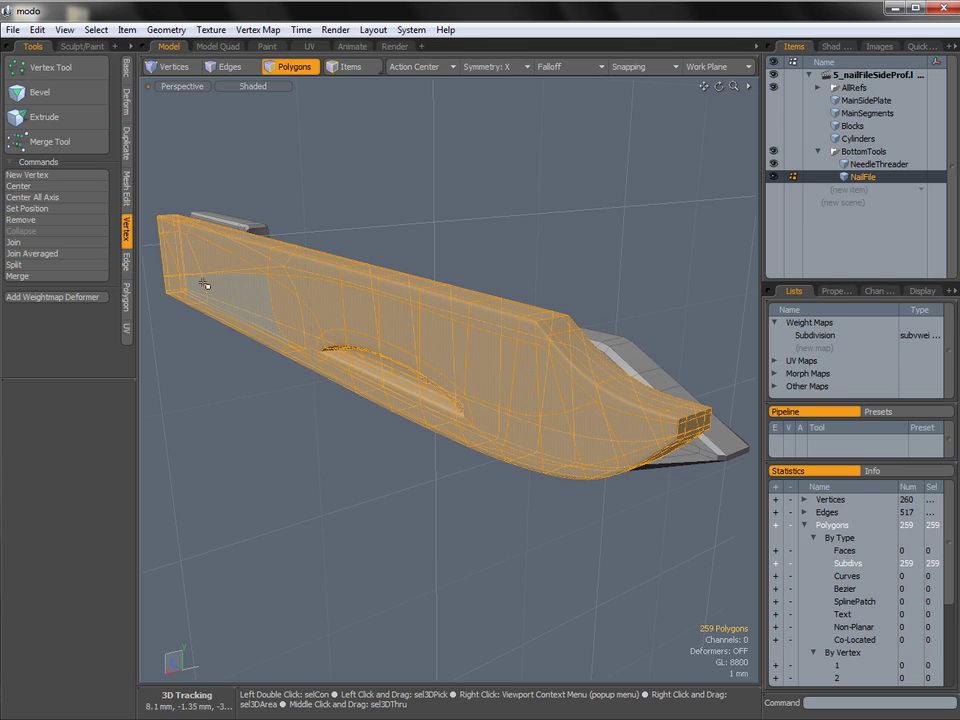
Display the NailFile's mesh properties and the Subdivide options, and examine the curved tip and notch up close.
{"action": "left_click", "coordinate": [833, 291]}
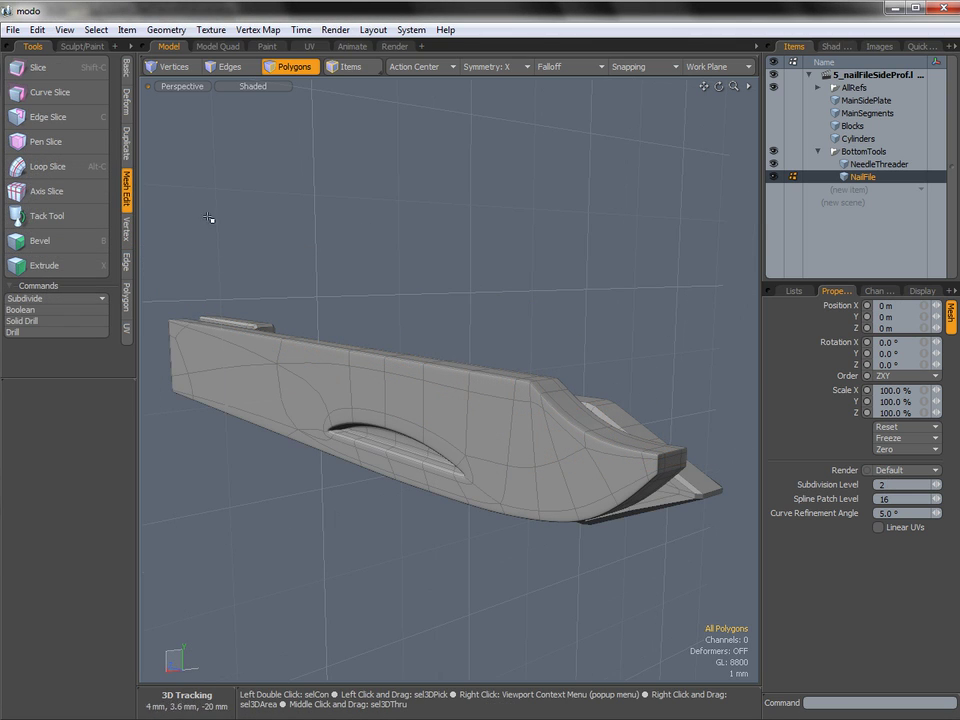
{"action": "left_click", "coordinate": [16, 299]}
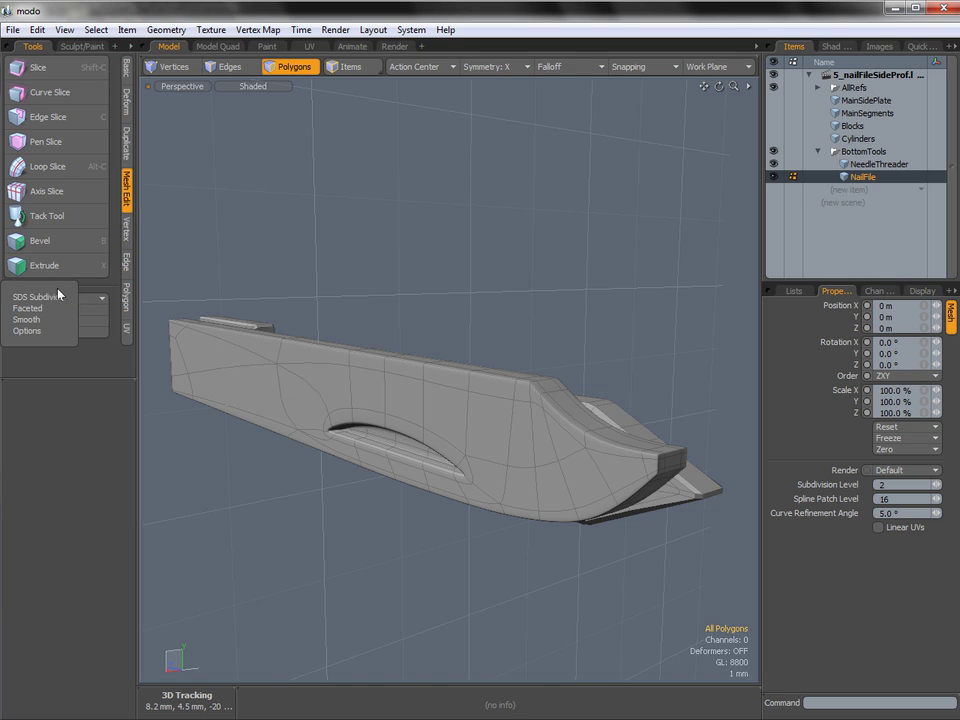
{"action": "left_click", "coordinate": [98, 368]}
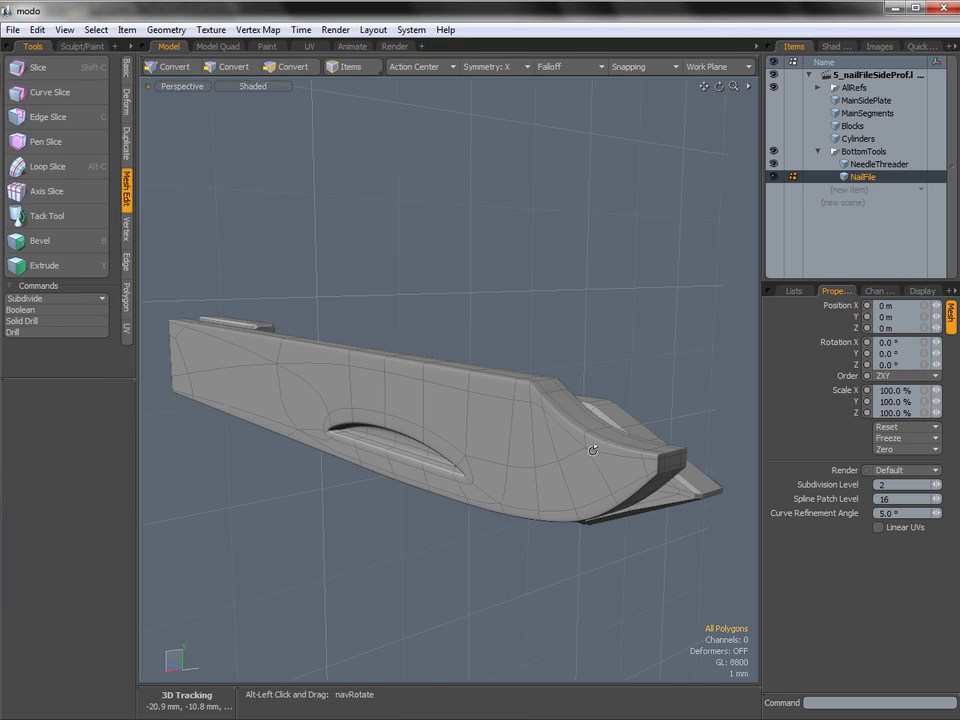
{"action": "mouse_move", "coordinate": [593, 431]}
{"action": "left_mouse_down", "text": "alt"}
{"action": "mouse_move", "coordinate": [619, 435]}
{"action": "mouse_move", "coordinate": [581, 405]}
{"action": "mouse_move", "coordinate": [590, 406]}
{"action": "left_mouse_up", "text": "alt"}
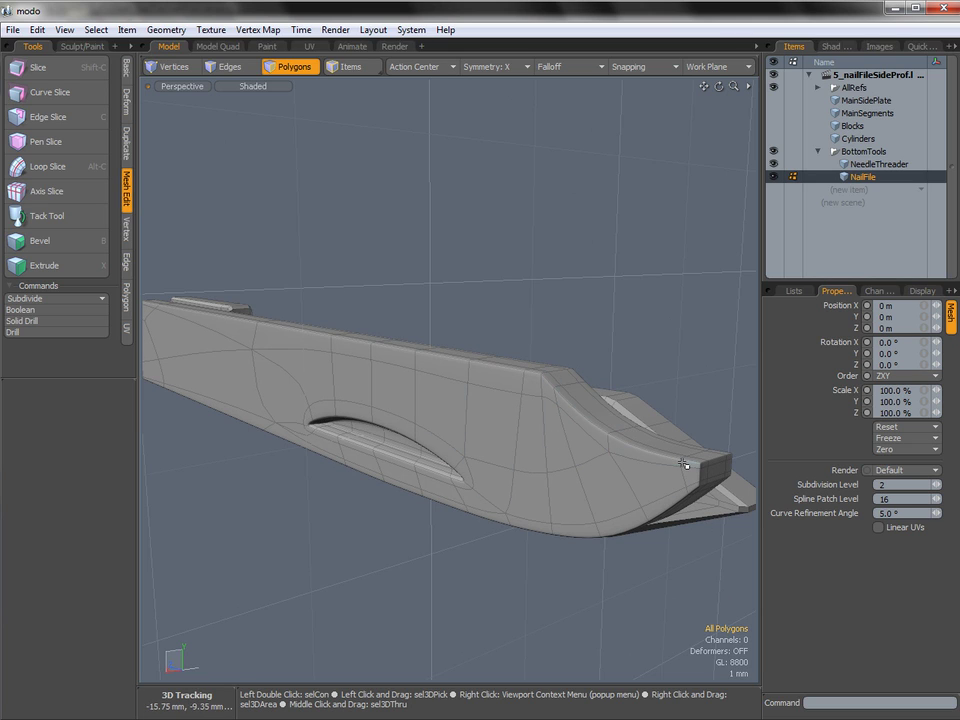
{"action": "scroll", "coordinate": [557, 386], "scroll_direction": "up", "scroll_amount": 4}
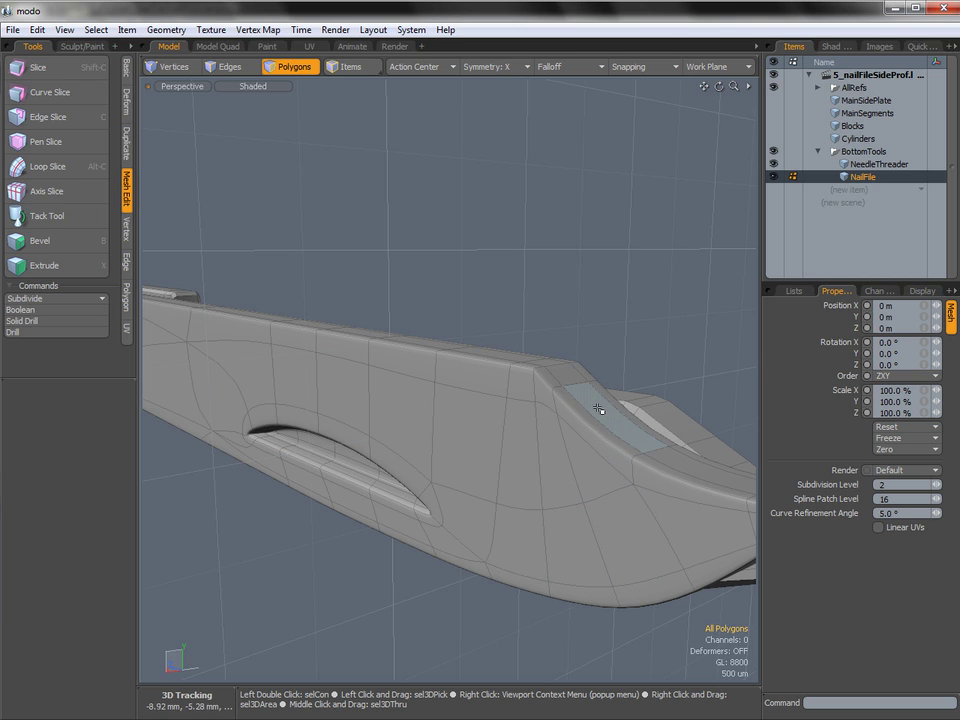
{"action": "left_click_drag", "start_coordinate": [595, 535], "coordinate": [552, 464], "text": "alt"}
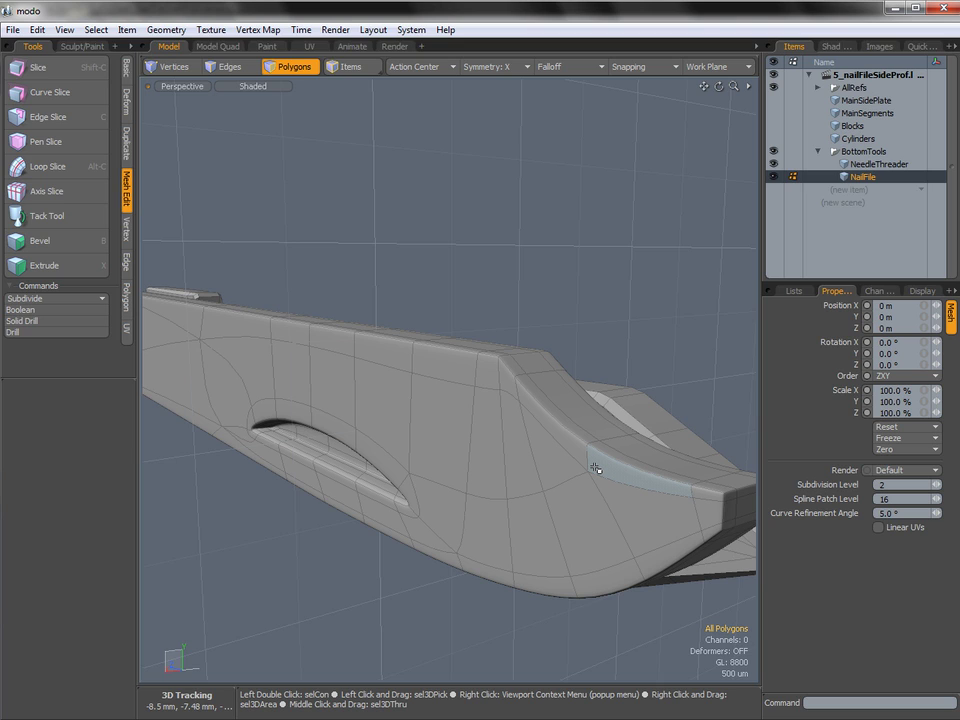
{"action": "left_click", "coordinate": [100, 299]}
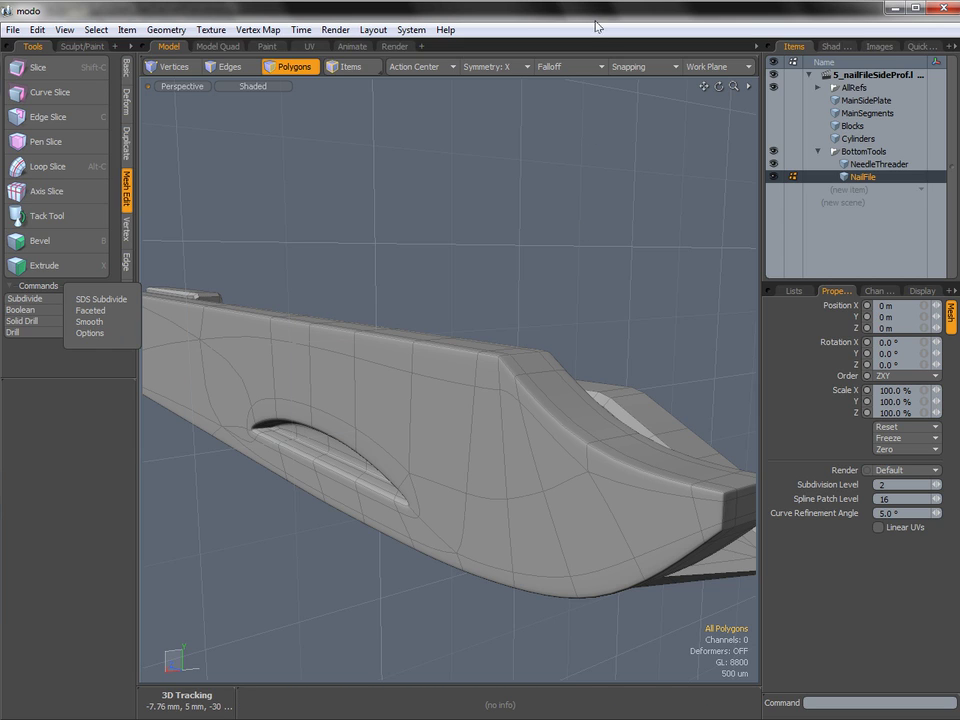
{"action": "left_click", "coordinate": [641, 216]}
{"action": "left_click_drag", "start_coordinate": [668, 454], "coordinate": [611, 420], "text": "alt"}
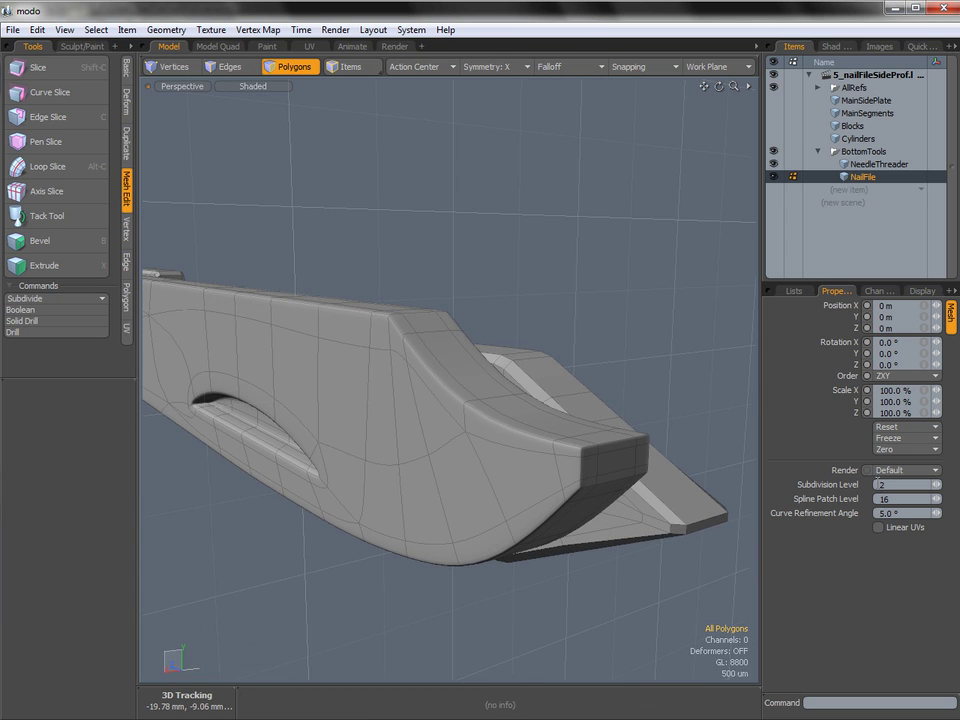
Set the NailFile's Subdivision Level to 1 and hide the NeedleThreader item to view the tip's profile.
{"action": "type", "text": "1"}
{"action": "key", "text": "Return"}
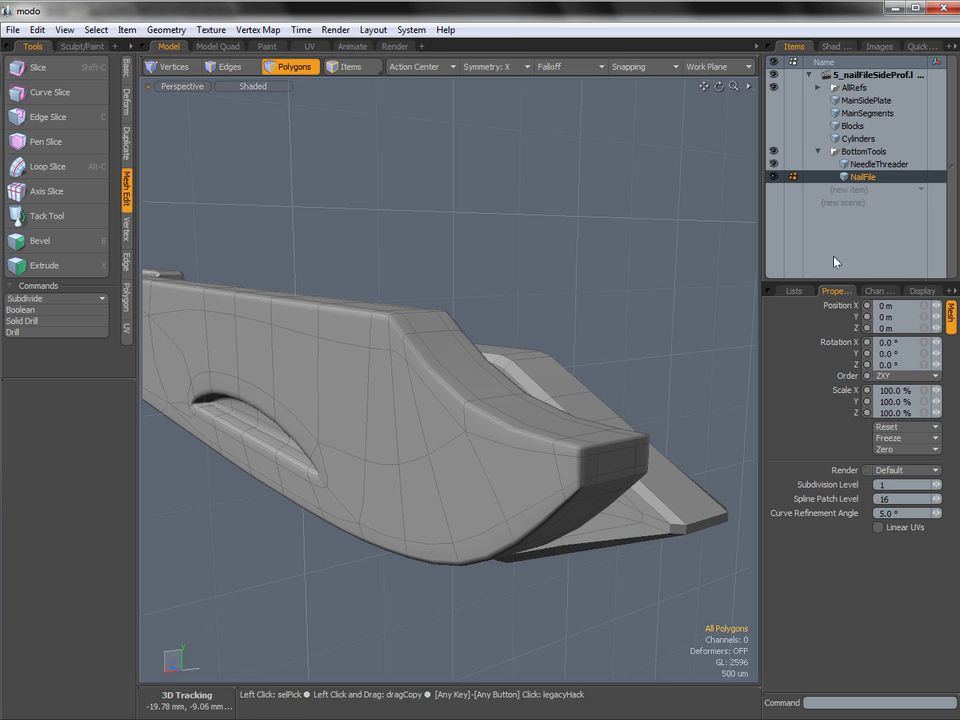
{"action": "left_click", "coordinate": [774, 164]}
{"action": "left_click_drag", "start_coordinate": [501, 358], "coordinate": [388, 257], "text": "alt"}
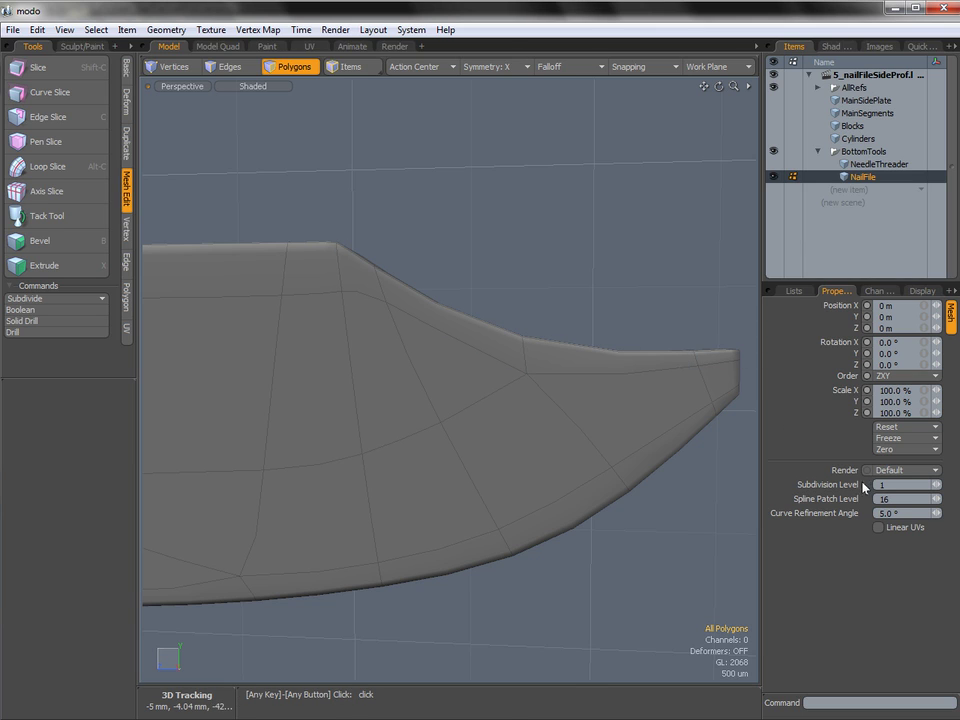
{"action": "left_click_drag", "start_coordinate": [531, 388], "coordinate": [467, 336], "text": "alt"}
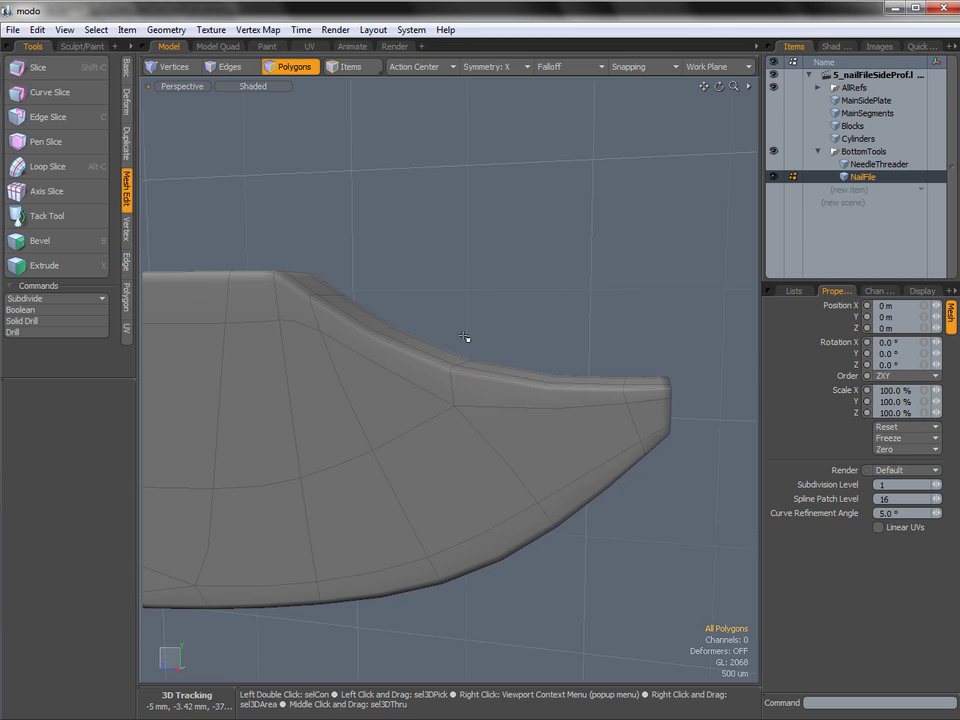
Apply SDS Subdivide to the NailFile mesh at subdivision level 1.
{"action": "left_click", "coordinate": [40, 300]}
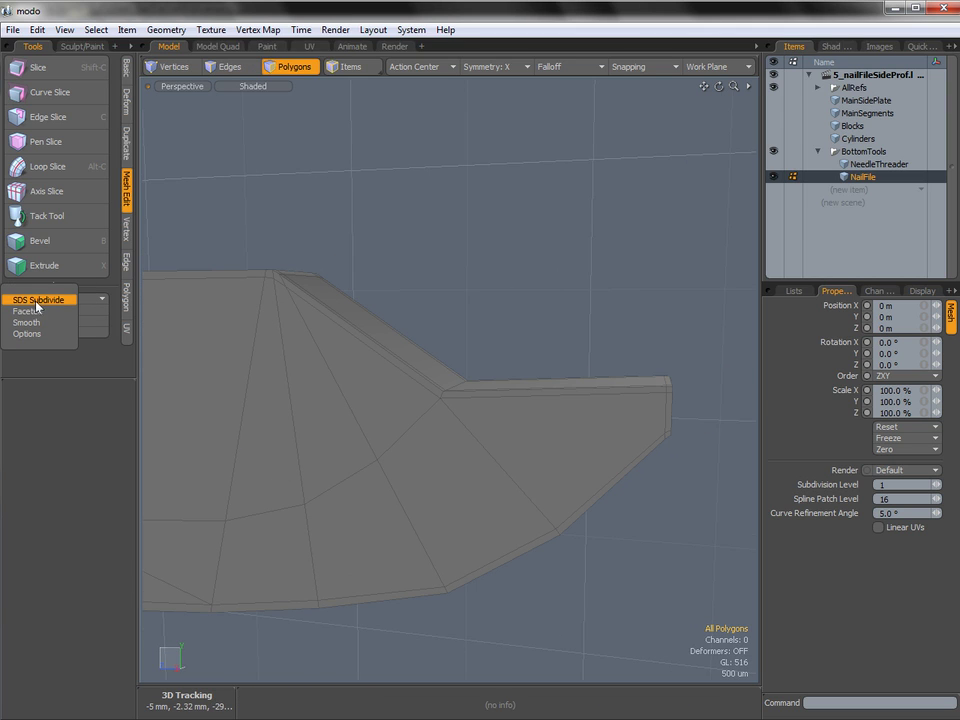
{"action": "left_click", "coordinate": [34, 300]}
{"action": "mouse_move", "coordinate": [414, 274]}
{"action": "left_mouse_down", "text": "alt"}
{"action": "mouse_move", "coordinate": [439, 268]}
{"action": "mouse_move", "coordinate": [407, 259]}
{"action": "left_mouse_up", "text": "alt"}
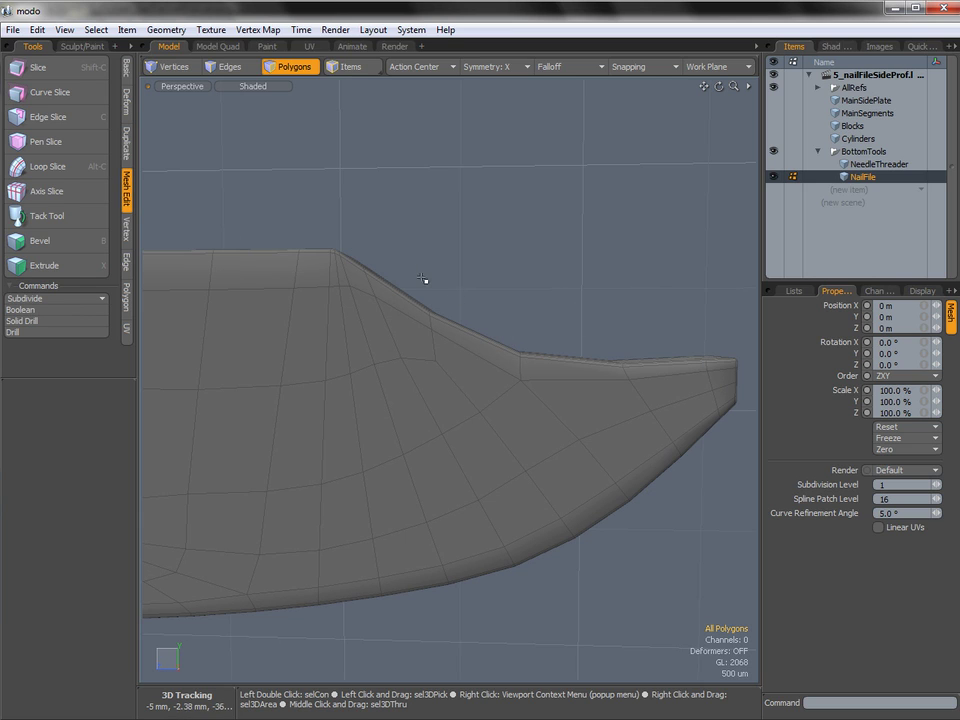
Select the edges crossing the middle of the NailFile's curved slope, bring up the move handles on them, and clear the selection.
{"action": "key", "text": "2"}
{"action": "mouse_move", "coordinate": [452, 285]}
{"action": "right_mouse_down"}
{"action": "mouse_move", "coordinate": [436, 345]}
{"action": "mouse_move", "coordinate": [463, 286]}
{"action": "mouse_move", "coordinate": [452, 285]}
{"action": "right_mouse_up"}
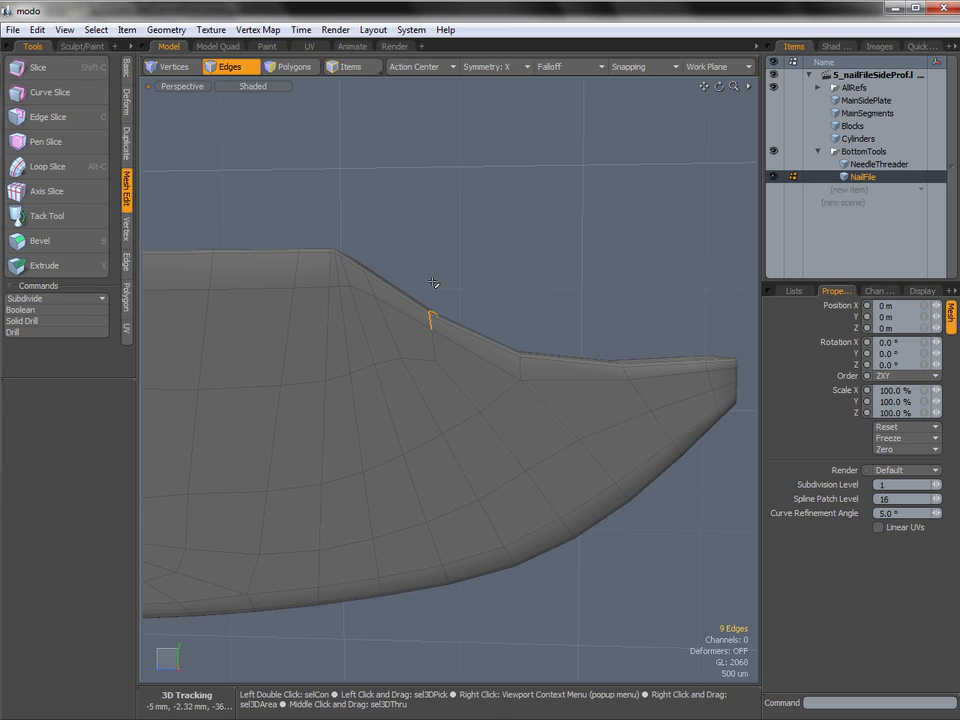
{"action": "key", "text": "w"}
{"action": "mouse_move", "coordinate": [353, 232]}
{"action": "left_mouse_down"}
{"action": "mouse_move", "coordinate": [353, 206]}
{"action": "mouse_move", "coordinate": [353, 232]}
{"action": "left_mouse_up"}
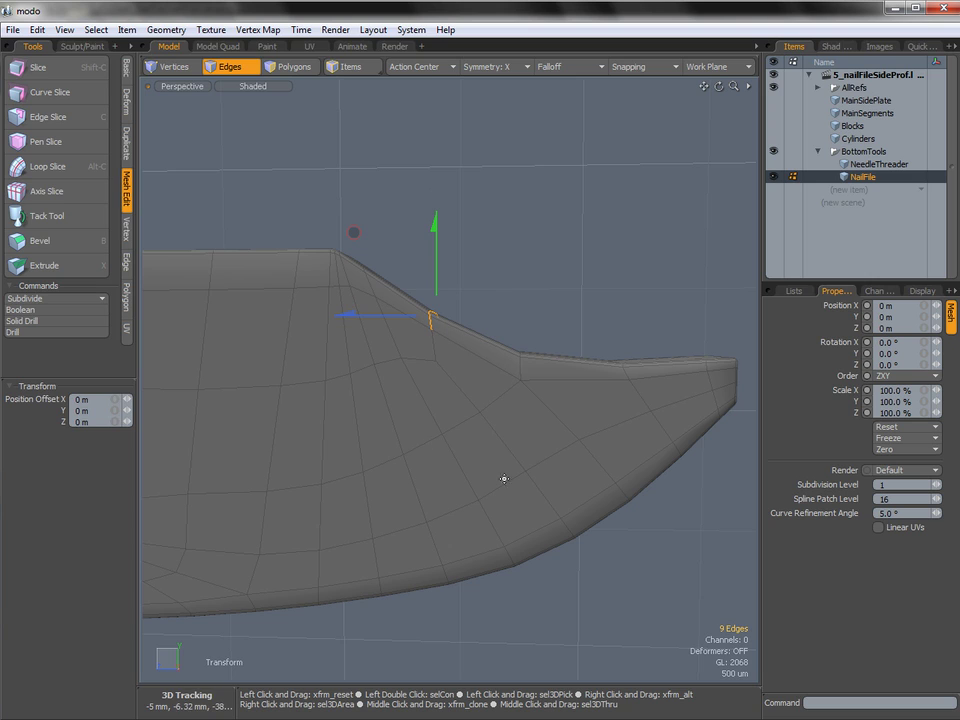
{"action": "key", "text": "q"}
{"action": "left_click", "coordinate": [551, 339]}
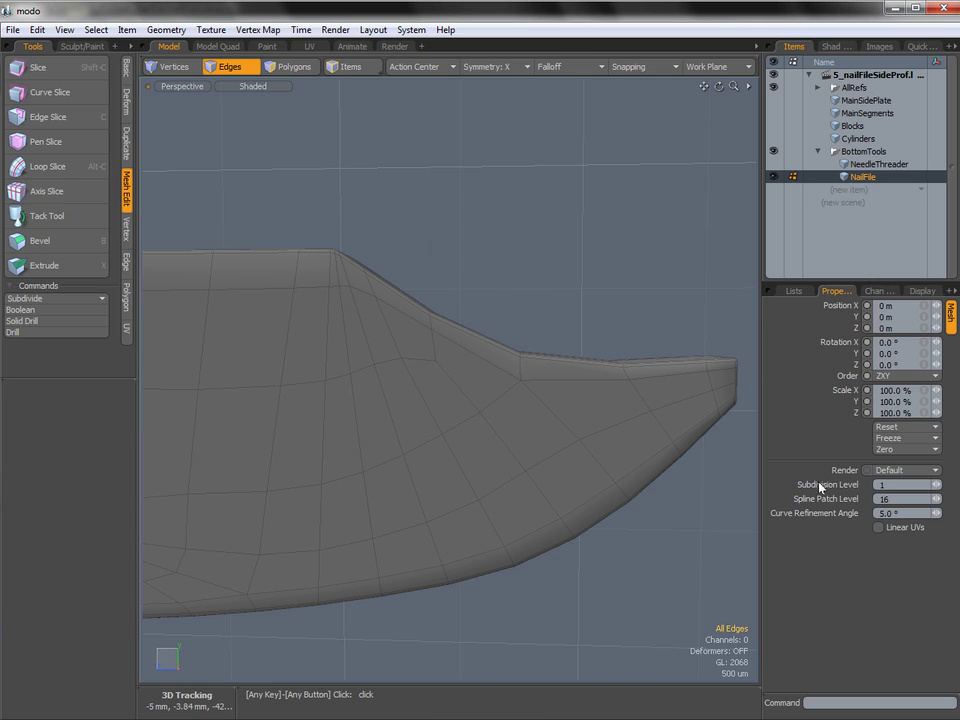
Set the NailFile's Subdivision Level to 2 and apply SDS Subdivide to the mesh.
{"action": "left_click_drag", "start_coordinate": [890, 486], "coordinate": [870, 489]}
{"action": "type", "text": "2"}
{"action": "key", "text": "Return"}
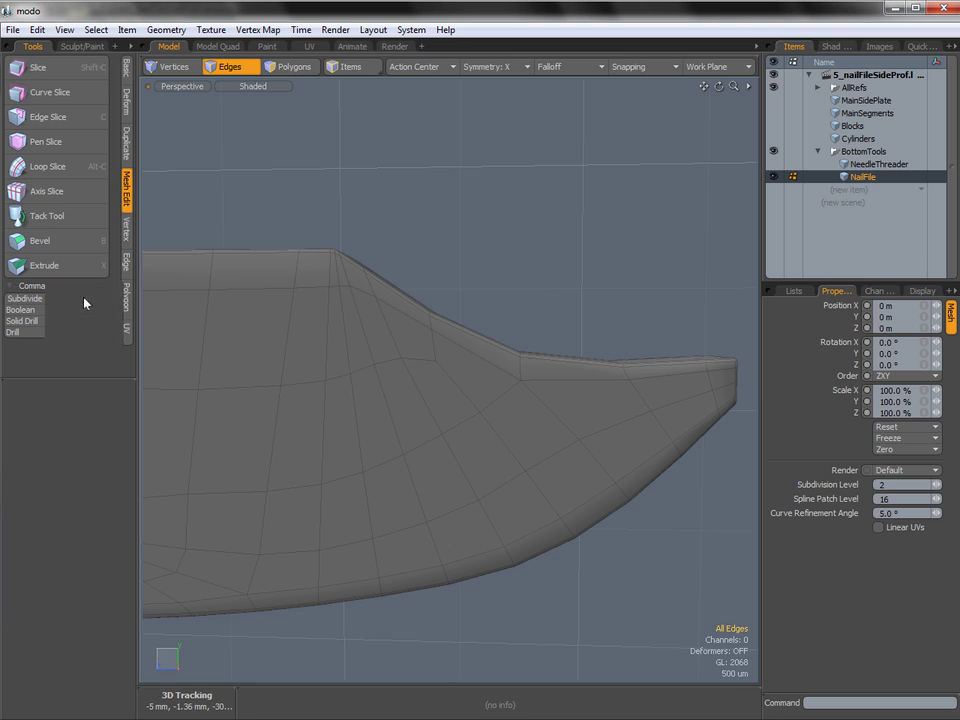
{"action": "left_click", "coordinate": [25, 298]}
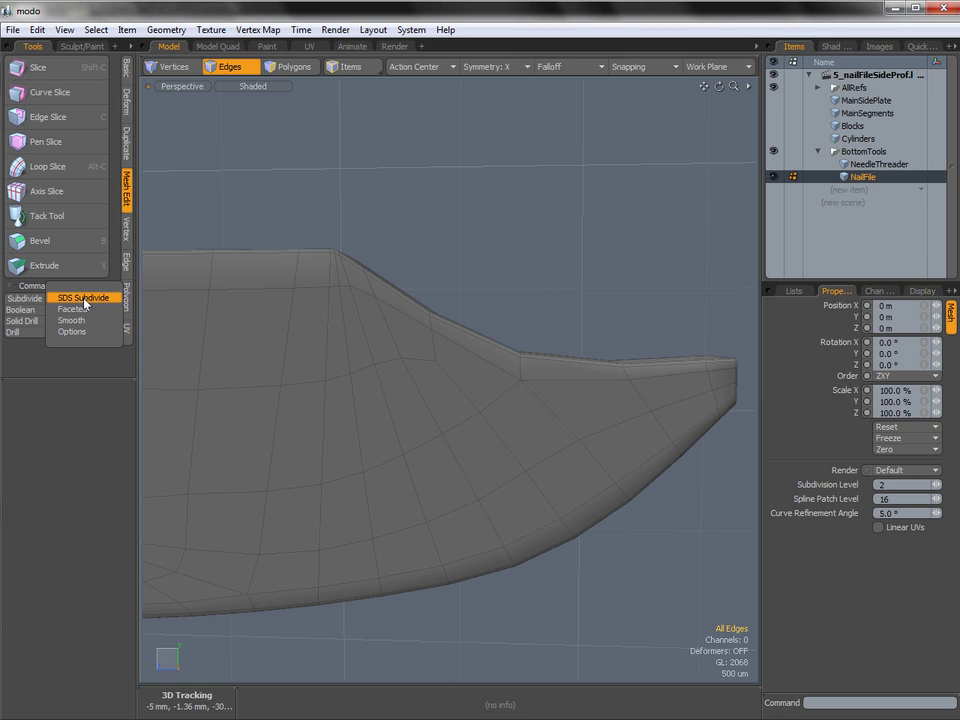
{"action": "left_click", "coordinate": [84, 298]}
Select all polygons of the densely subdivided NailFile mesh to check its polygon count.
{"action": "key", "text": "3"}
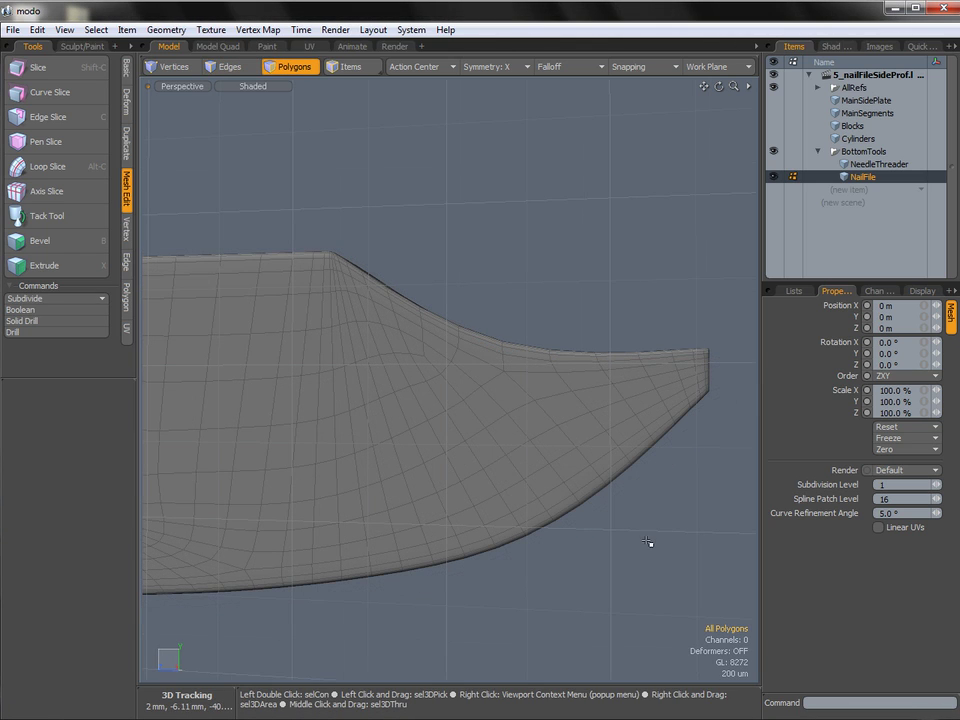
{"action": "double_click", "coordinate": [512, 435]}
{"action": "left_click_drag", "start_coordinate": [600, 394], "coordinate": [467, 426], "text": "alt"}
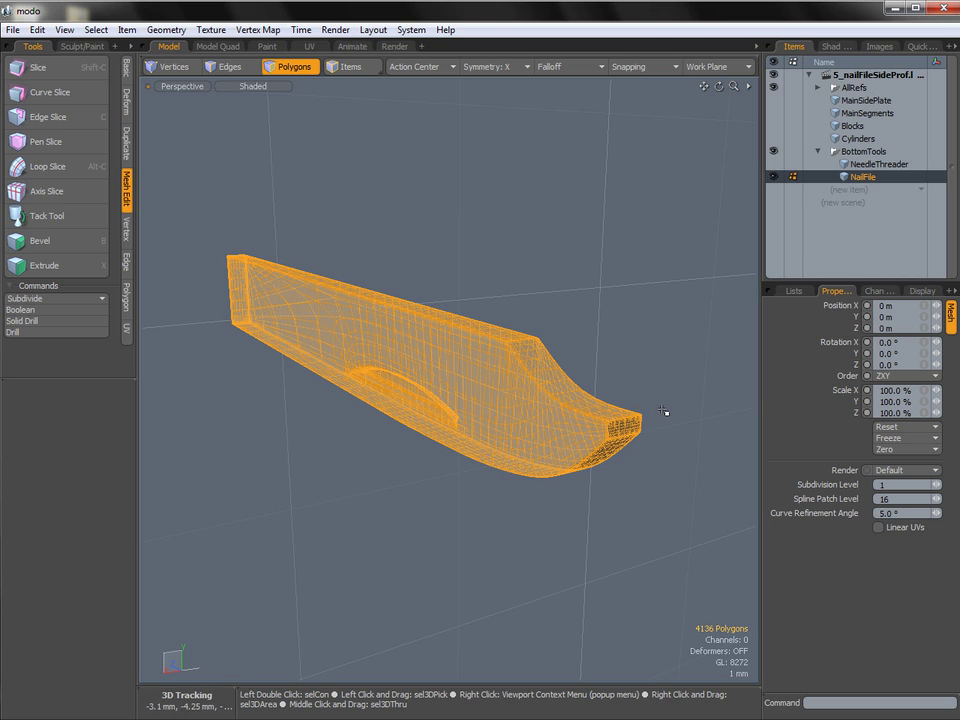
Show and select the NeedleThreader item, clear its polygon selection, and compare its mesh with the dense NailFile from several angles.
{"action": "left_click", "coordinate": [774, 164]}
{"action": "left_click", "coordinate": [884, 165]}
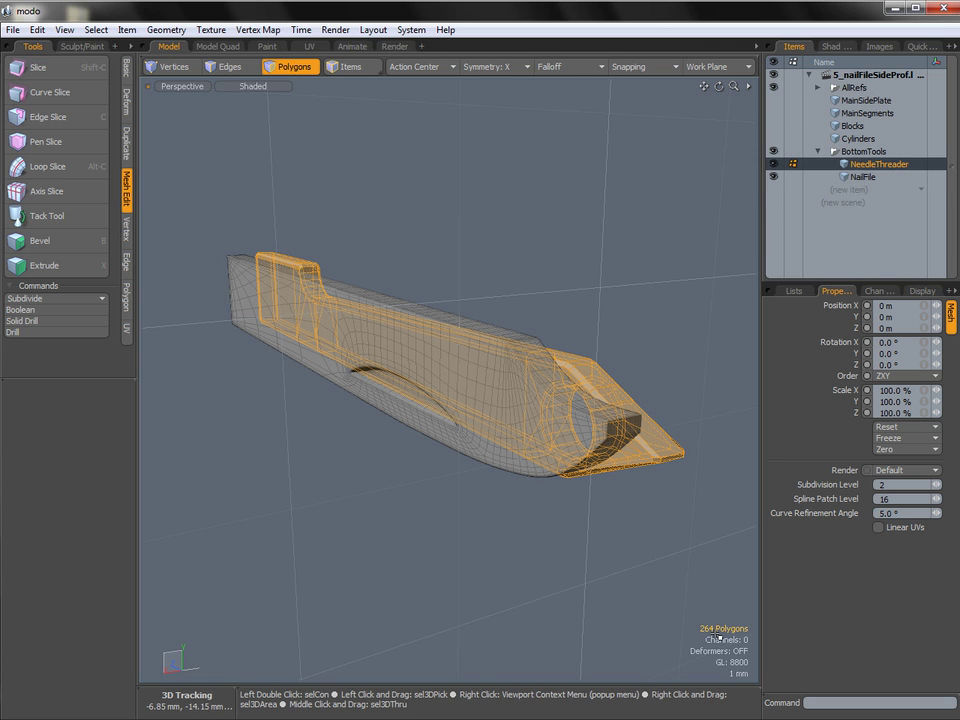
{"action": "left_click", "coordinate": [678, 485]}
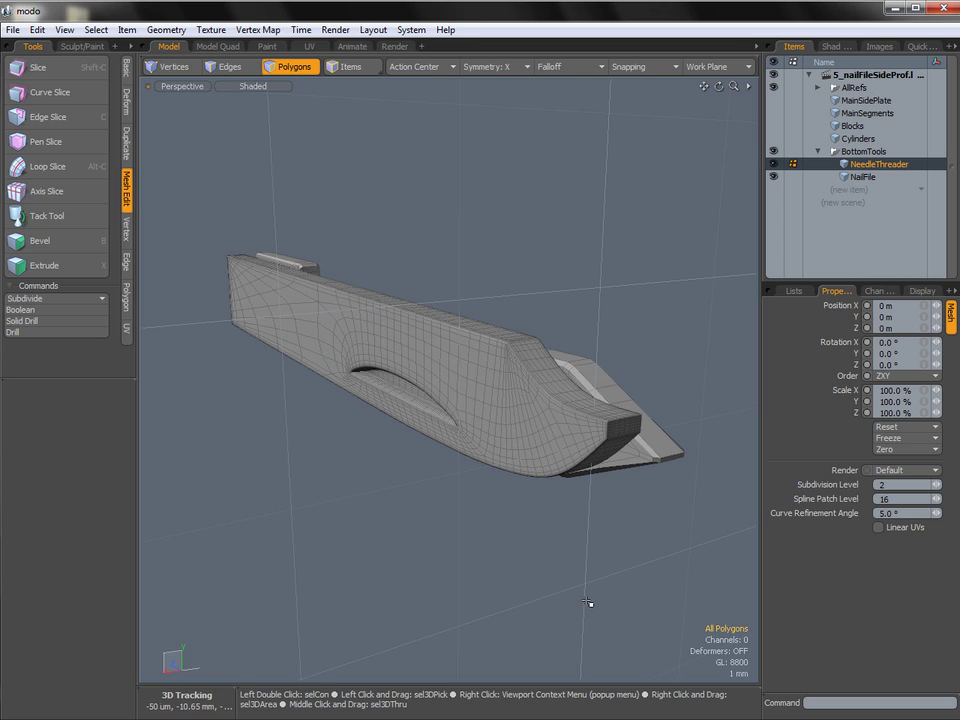
{"action": "left_click_drag", "start_coordinate": [592, 598], "coordinate": [576, 426], "text": "alt"}
{"action": "left_click_drag", "start_coordinate": [576, 426], "coordinate": [553, 403], "text": "alt+shift"}
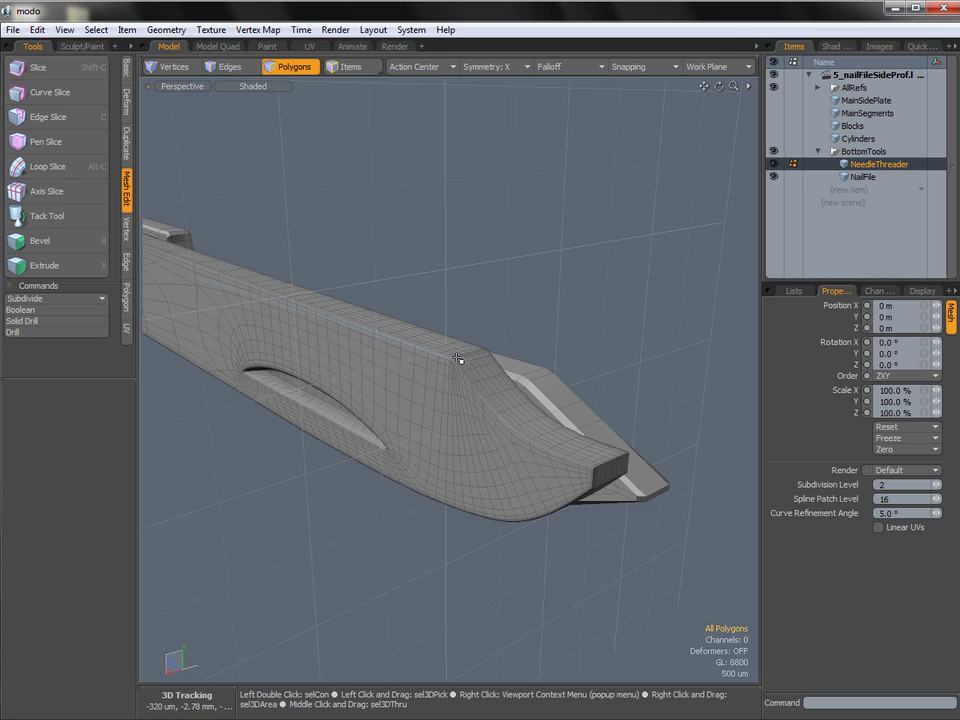
{"action": "left_click_drag", "start_coordinate": [583, 388], "coordinate": [568, 390], "text": "alt"}
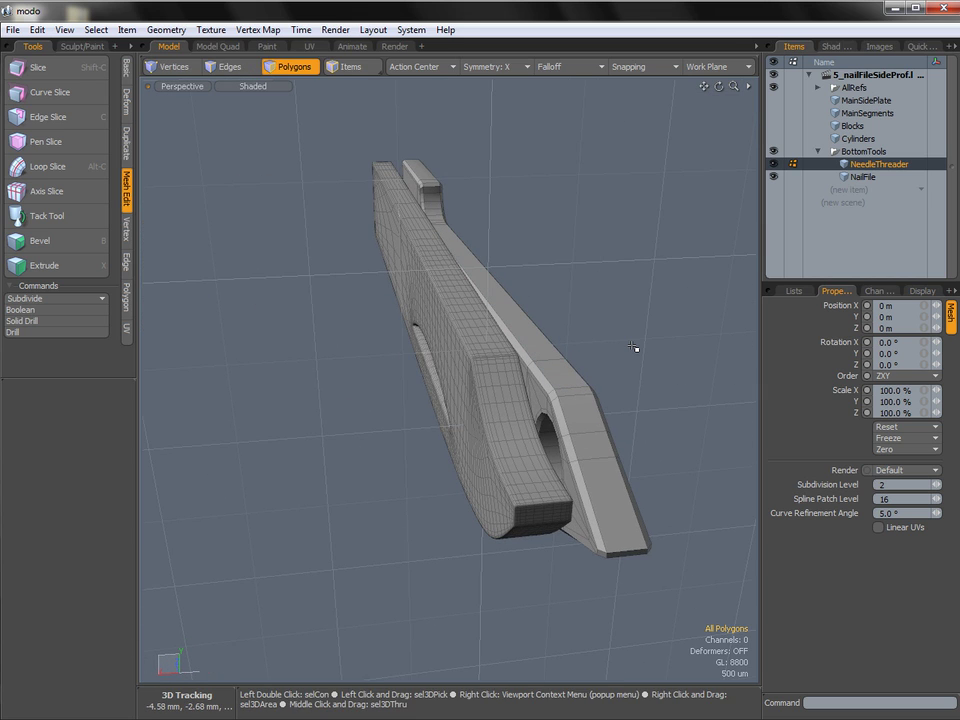
{"action": "left_click_drag", "start_coordinate": [491, 390], "coordinate": [655, 349], "text": "alt"}
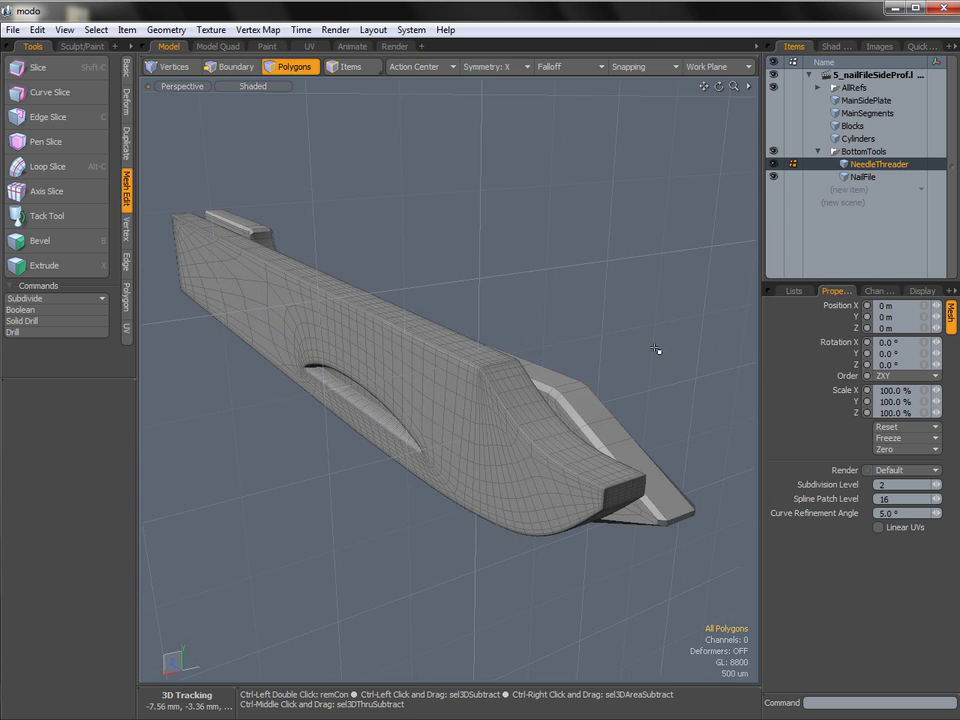
Undo back to the NailFile mesh before the SDS Subdivide and turn its subdivision surface smoothing on.
{"action": "key", "text": "ctrl+z"}
{"action": "key", "text": "ctrl+z"}
{"action": "key", "text": "ctrl+z"}
{"action": "key", "text": "ctrl+z"}
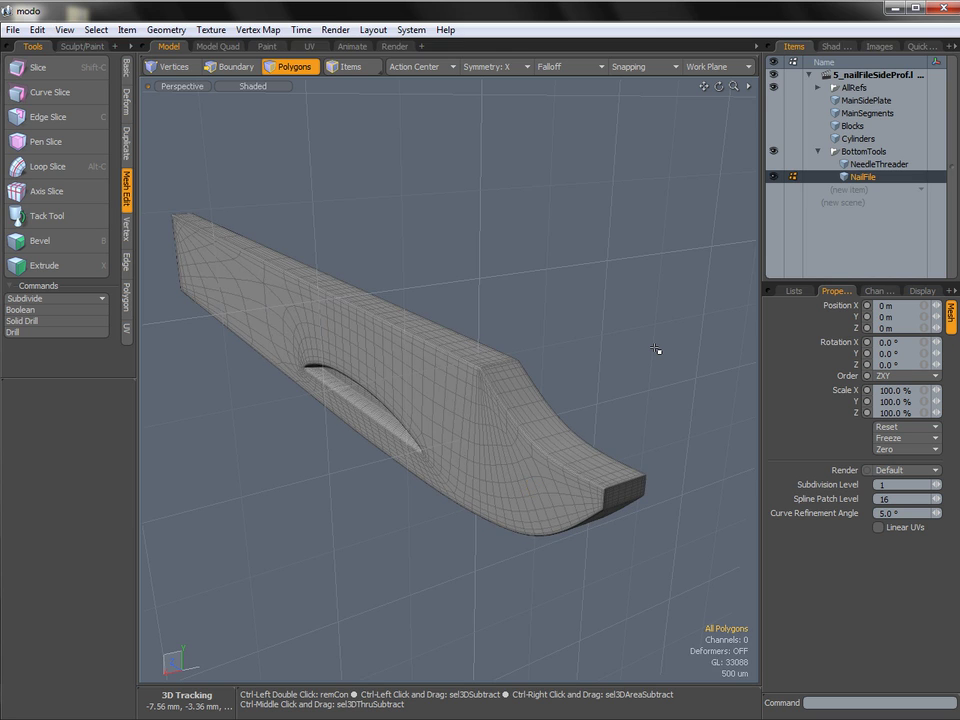
{"action": "key", "text": "ctrl+z"}
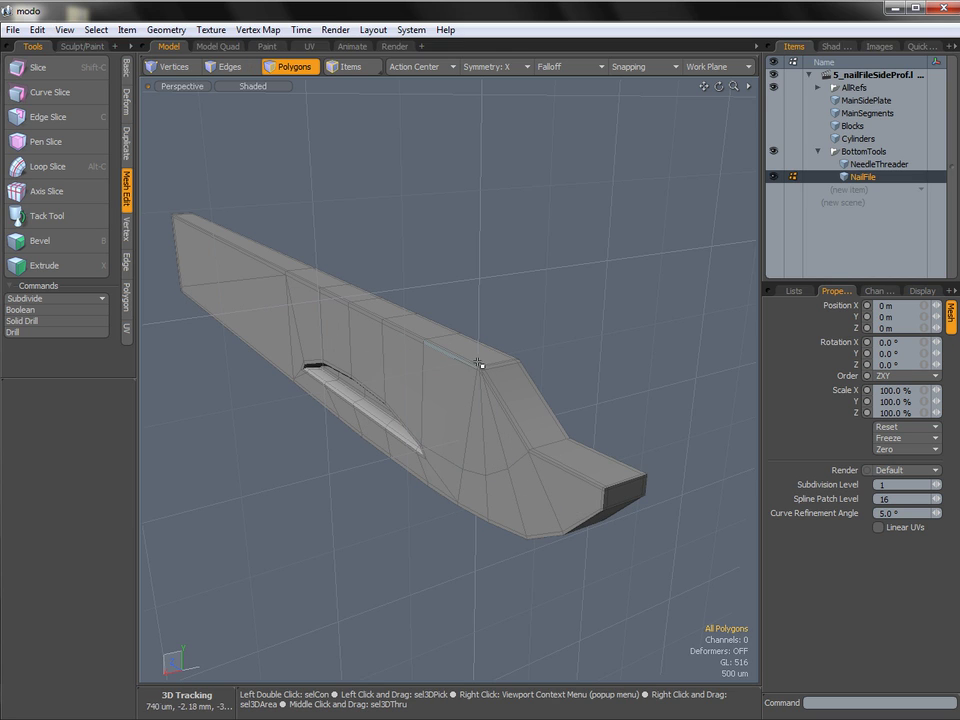
{"action": "key", "text": "Tab"}
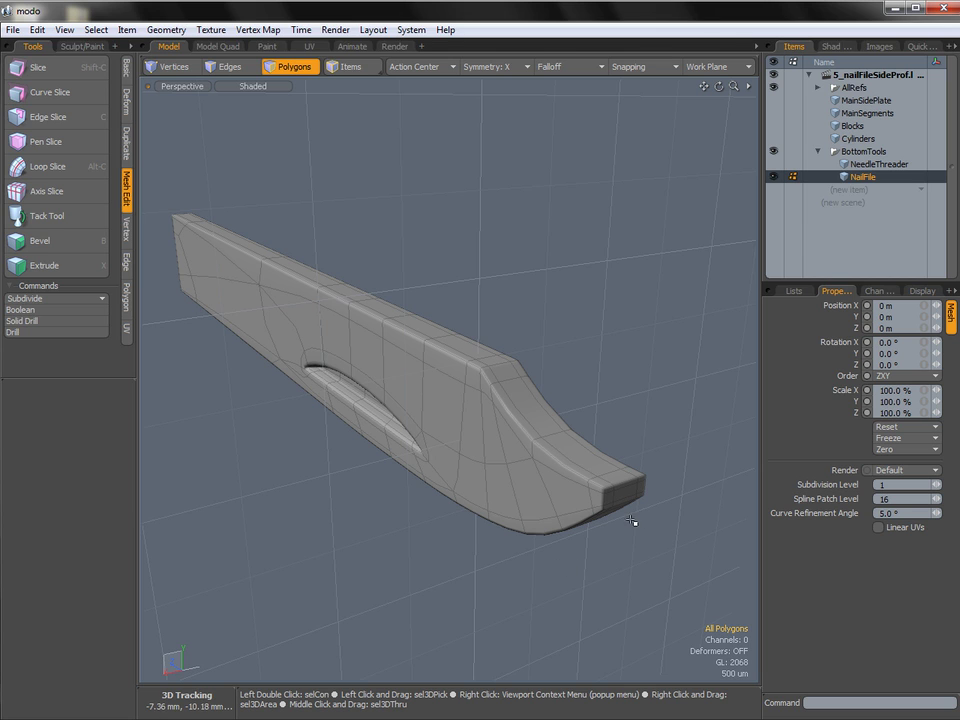
Save the scene under the new name 6_nailFileDone in the Swiss Army Knife folder.
{"action": "left_click", "coordinate": [12, 29]}
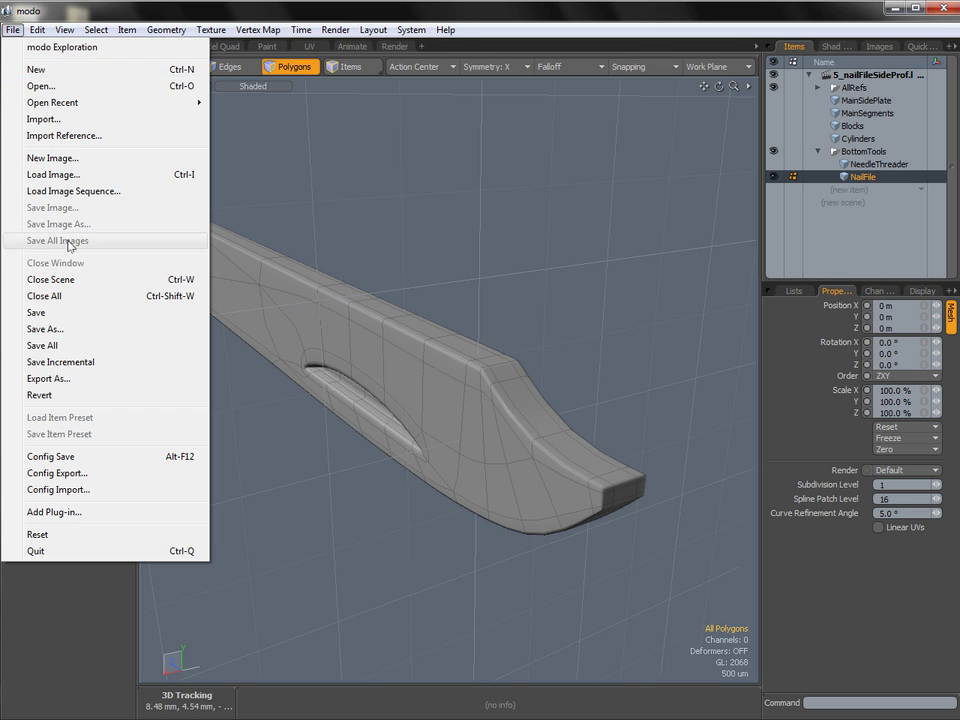
{"action": "left_click", "coordinate": [45, 328]}
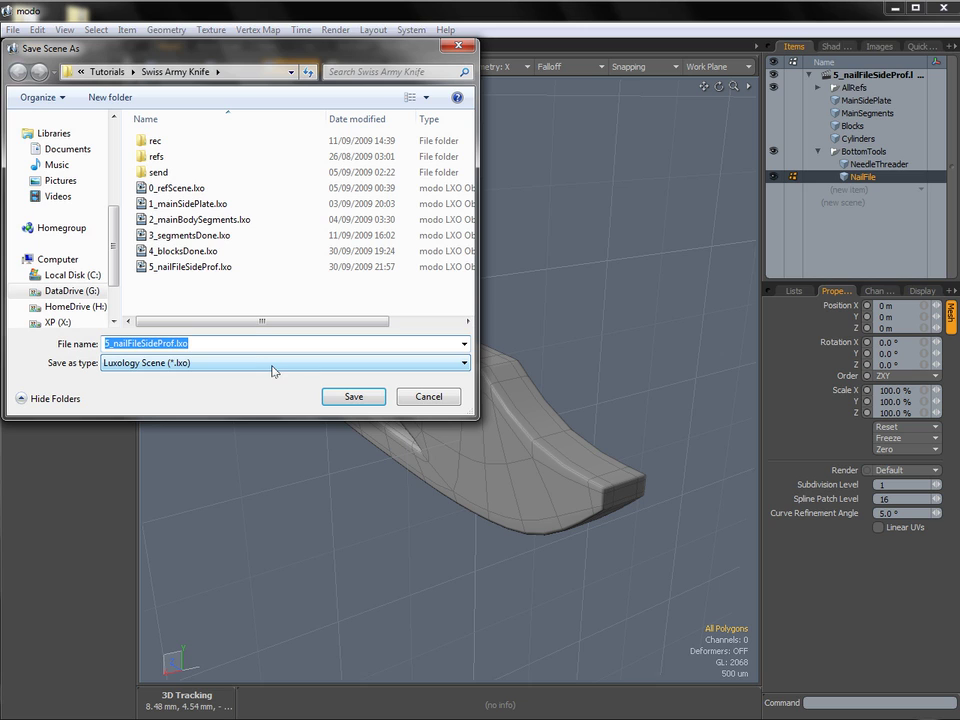
{"action": "type", "text": "6_nailFileDone"}
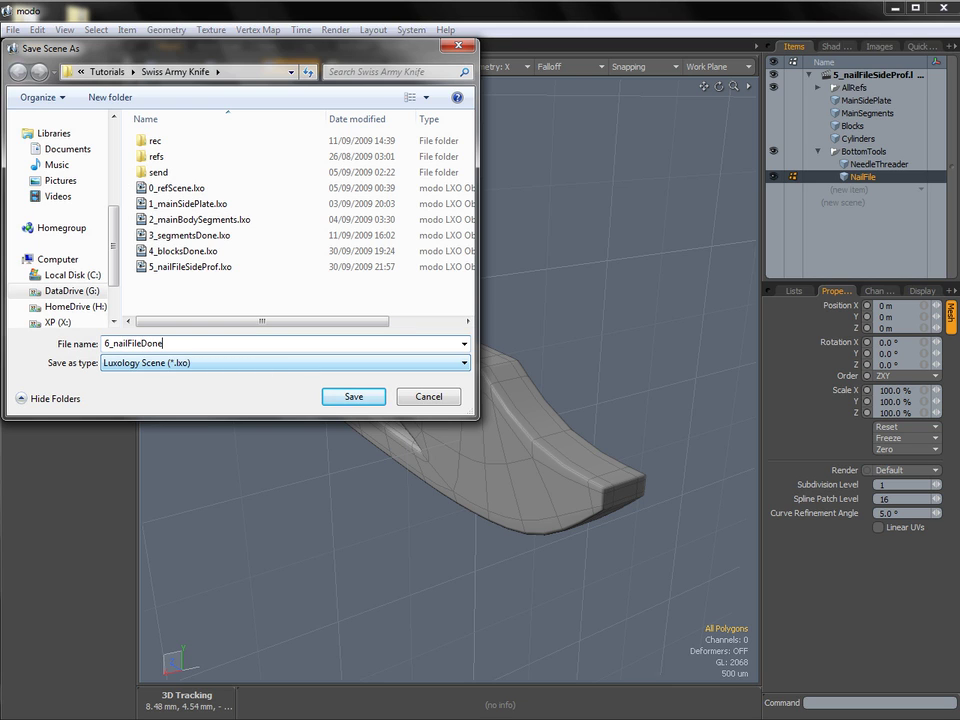
{"action": "key", "text": "Return"}
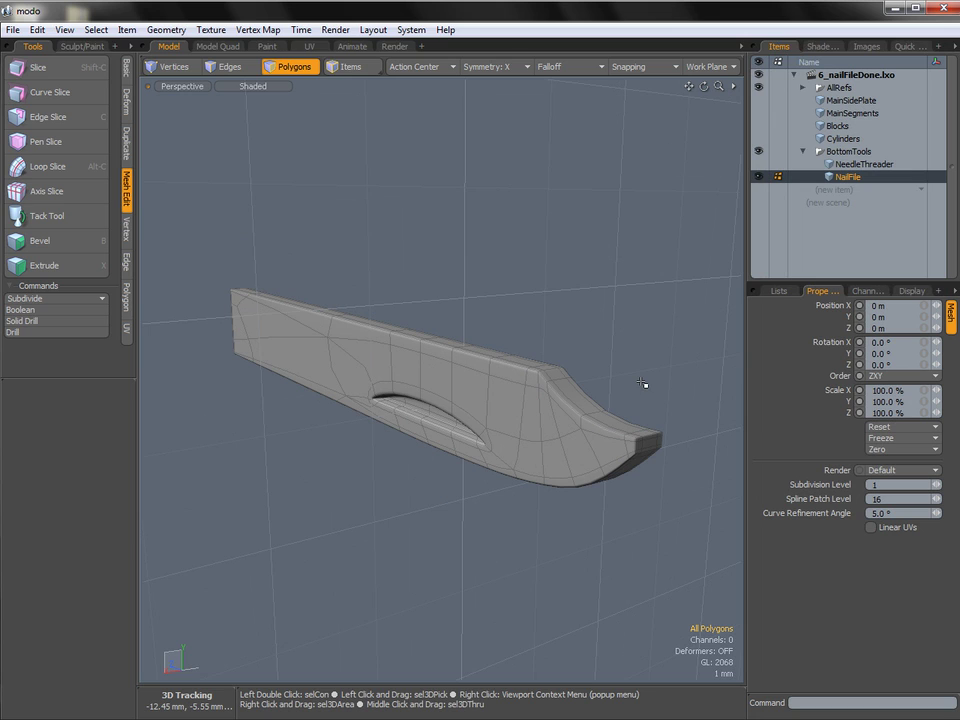
Show the set3_pokeyThingRight reference image from the Set3Refs - BottomTools group.
{"action": "left_click", "coordinate": [803, 87]}
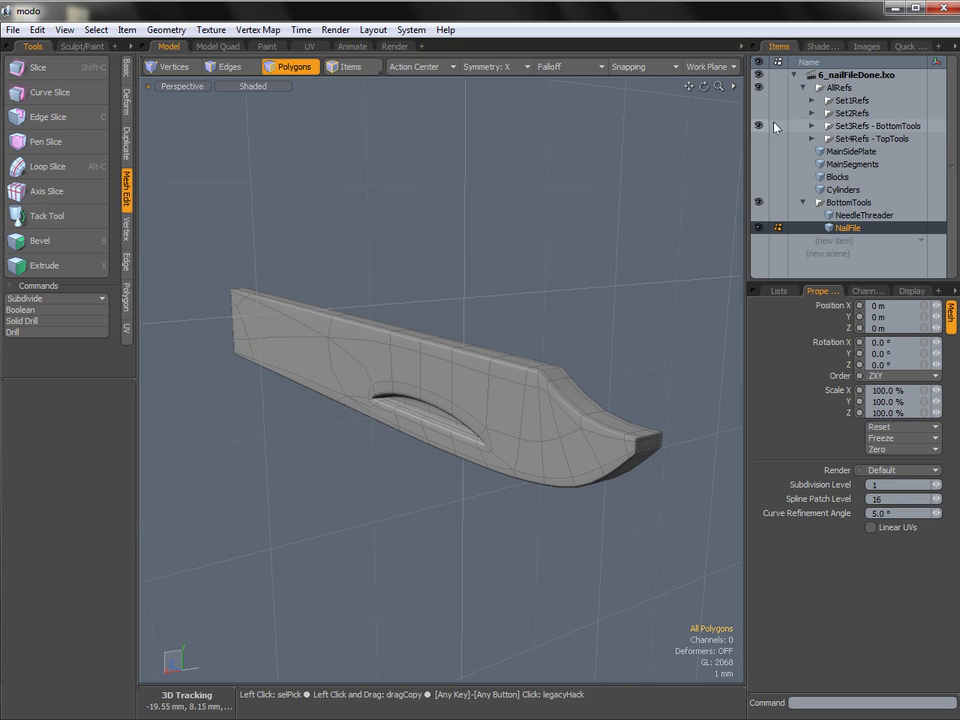
{"action": "left_click", "coordinate": [812, 126]}
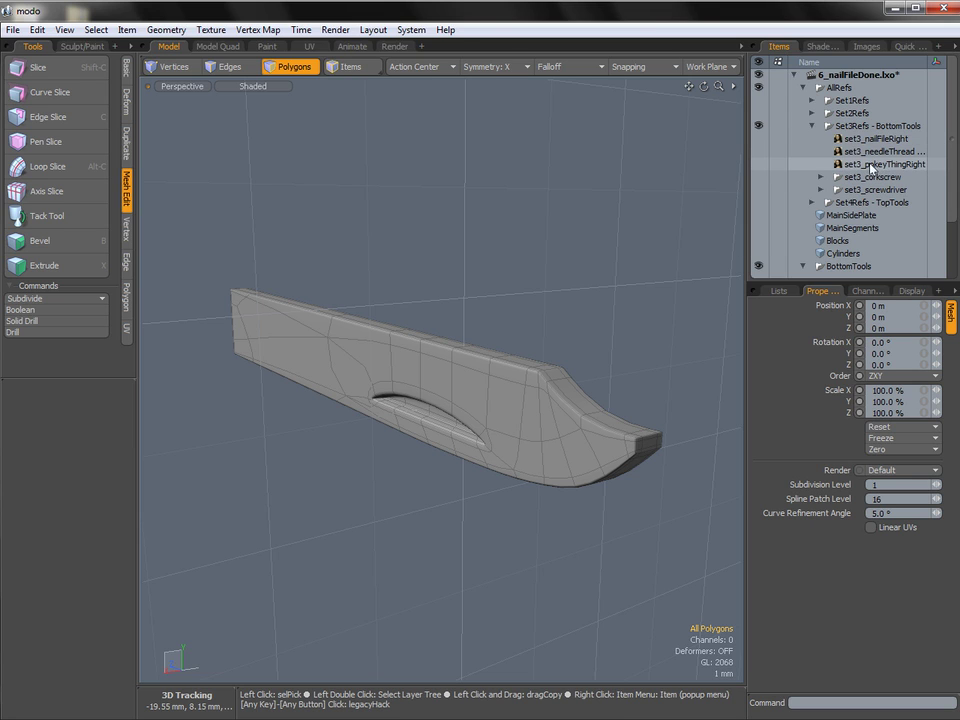
{"action": "left_click", "coordinate": [758, 163]}
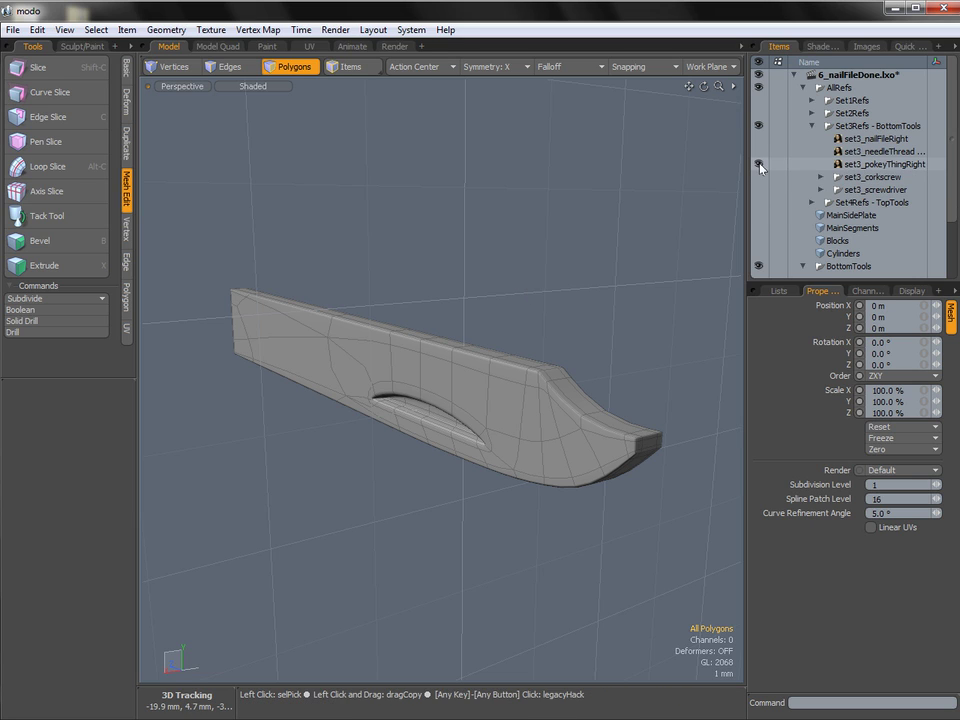
Hide the NailFile mesh and add a new mesh item named PokeyThing inside the BottomTools group.
{"action": "scroll", "coordinate": [953, 236], "scroll_direction": "down", "scroll_amount": 3}
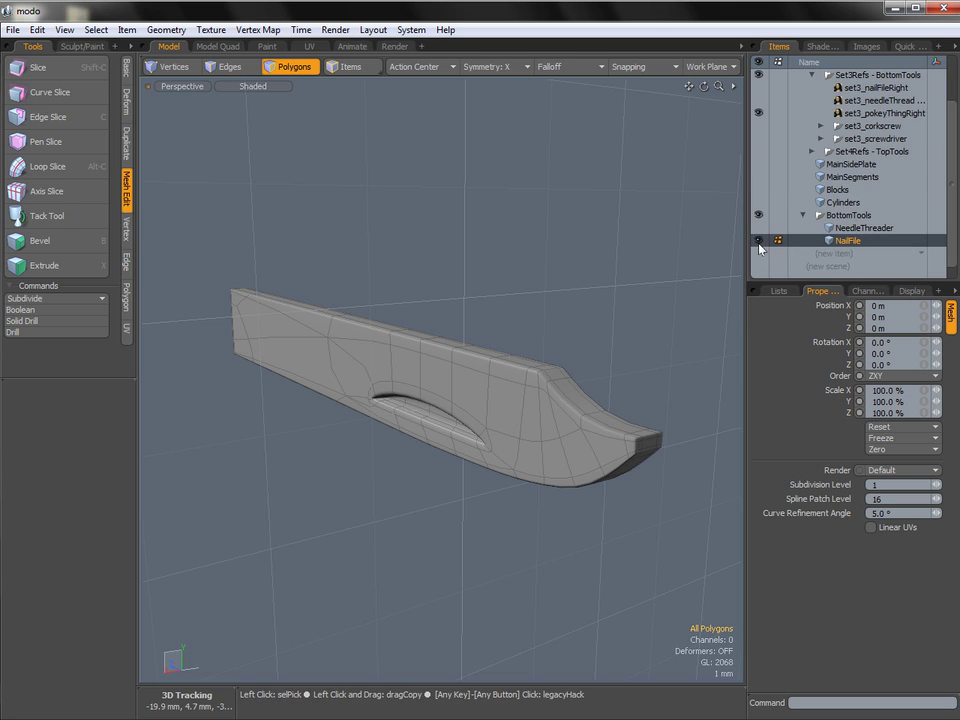
{"action": "left_click", "coordinate": [840, 253]}
{"action": "left_click", "coordinate": [845, 253]}
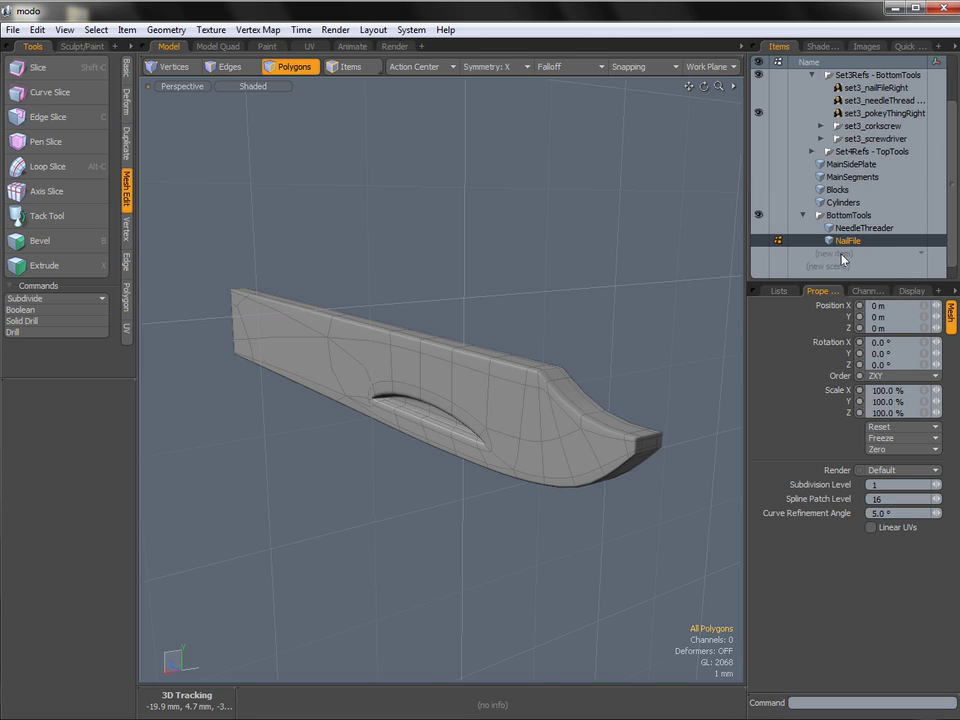
{"action": "left_click_drag", "start_coordinate": [835, 258], "coordinate": [841, 213]}
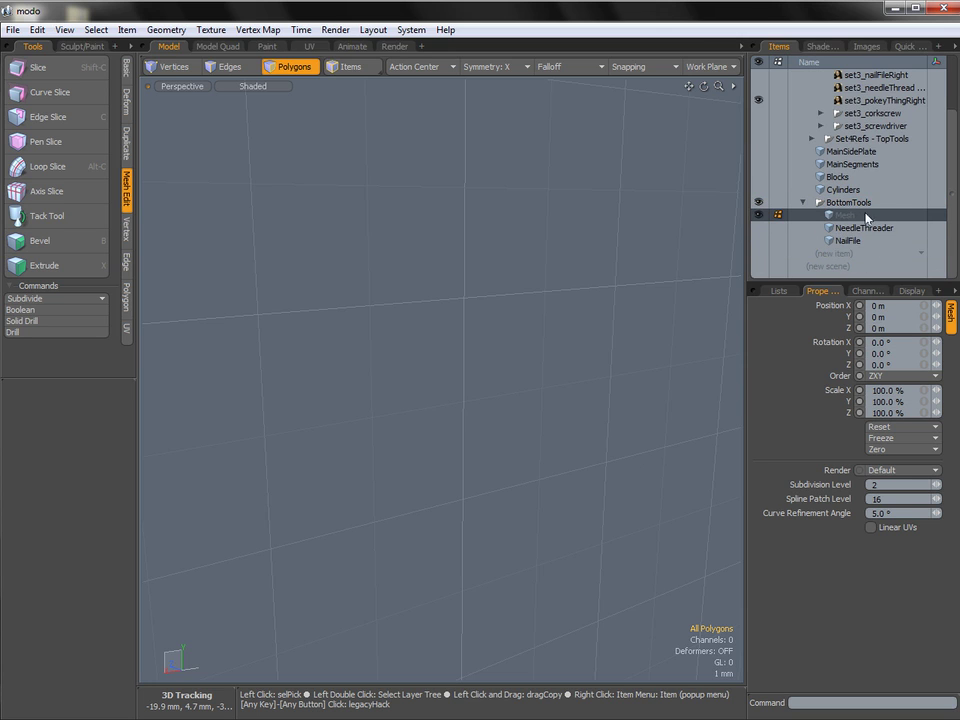
{"action": "double_click", "coordinate": [843, 215]}
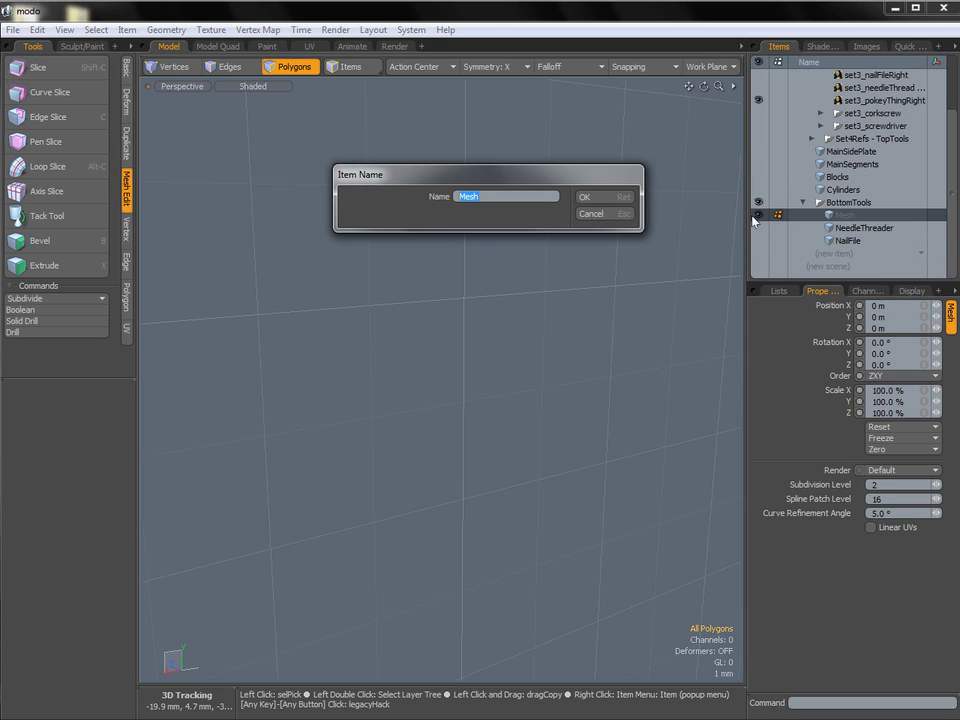
{"action": "type", "text": "Po"}
{"action": "key", "text": "Return"}
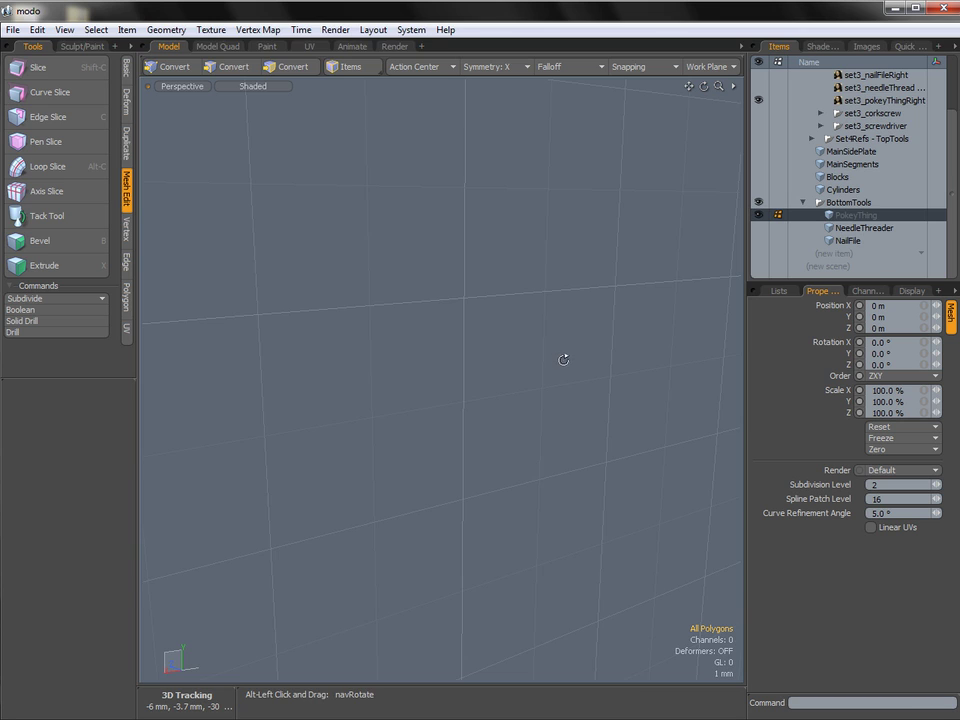
In the Right view, use the Pen tool to trace the upper outline of the pokey tool reference from rear corner to tip.
{"action": "left_click_drag", "start_coordinate": [564, 360], "coordinate": [609, 369], "text": "alt"}
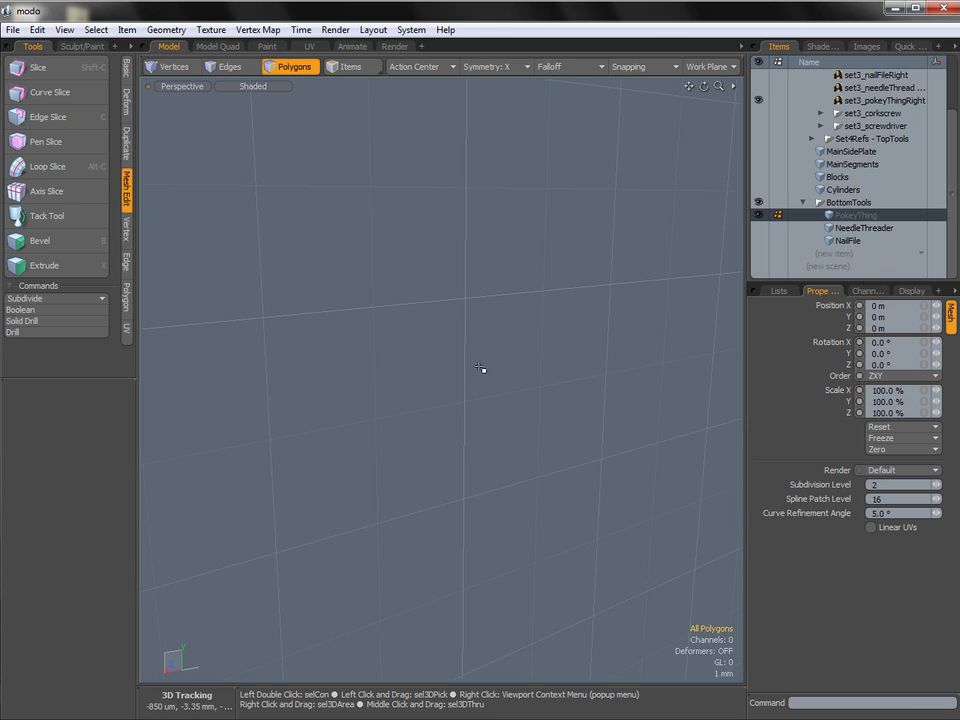
{"action": "key", "text": "ctrl+space"}
{"action": "left_click", "coordinate": [514, 379]}
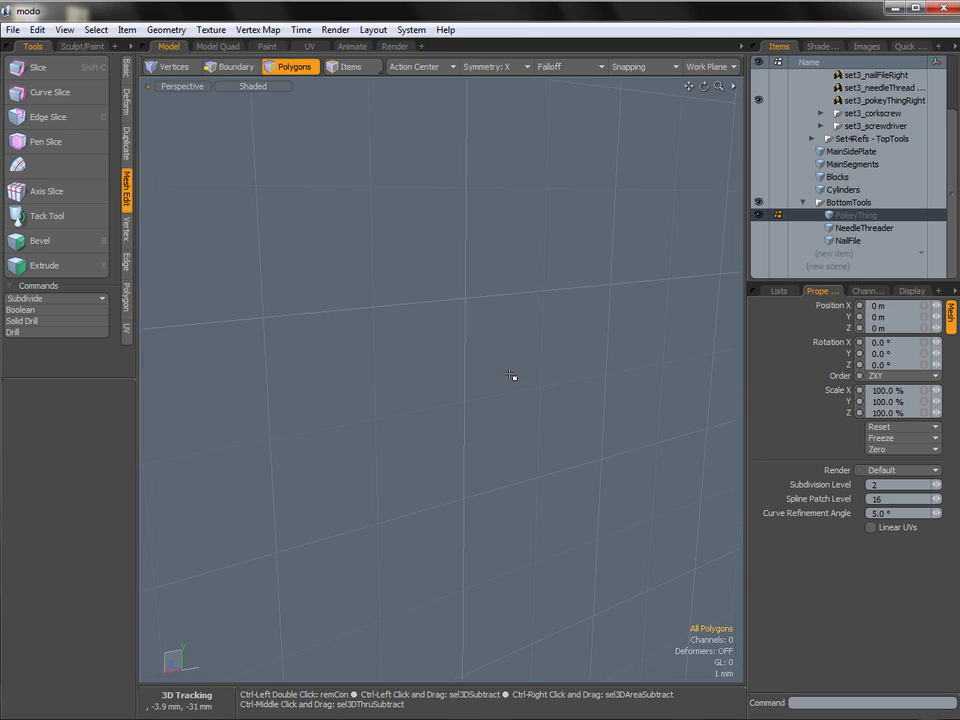
{"action": "left_click_drag", "start_coordinate": [562, 369], "coordinate": [523, 371], "text": "alt+shift"}
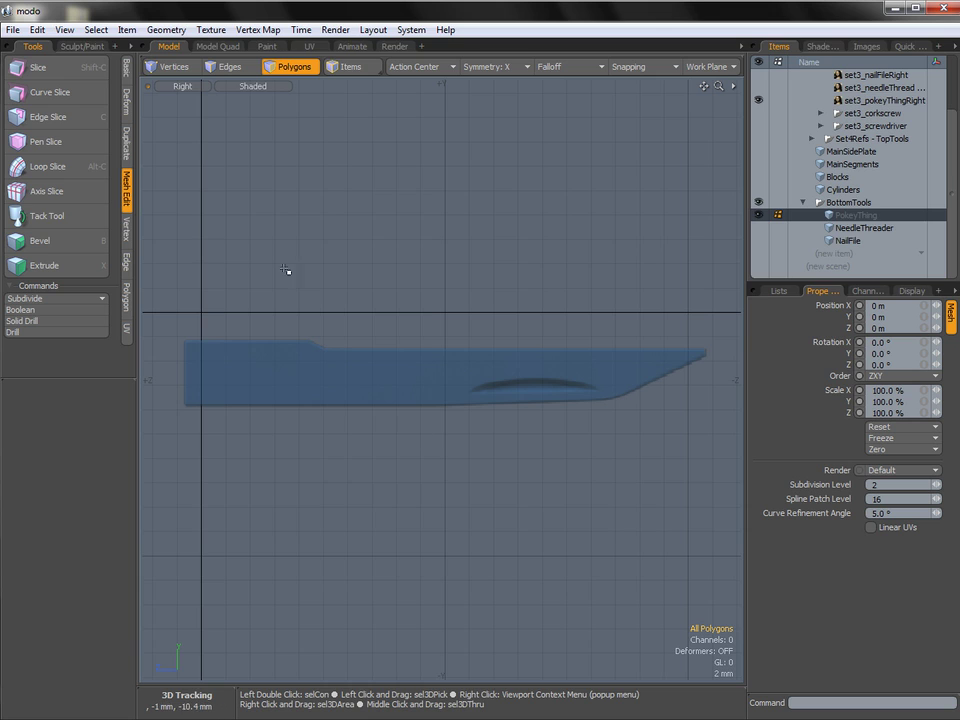
{"action": "left_click", "coordinate": [127, 72]}
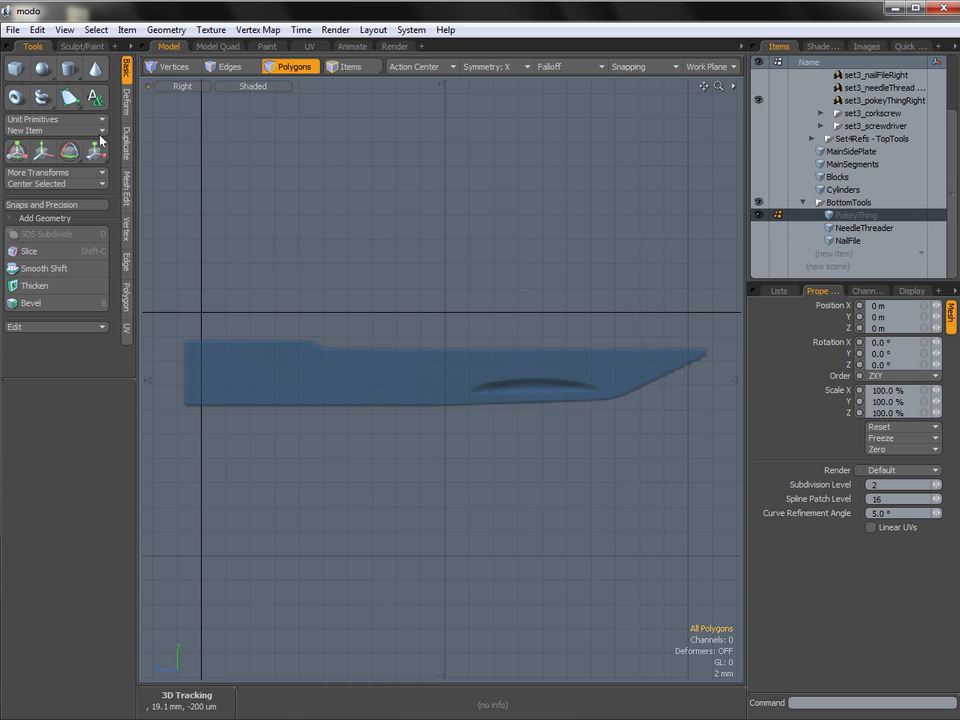
{"action": "left_click", "coordinate": [69, 97]}
{"action": "left_click", "coordinate": [184, 340]}
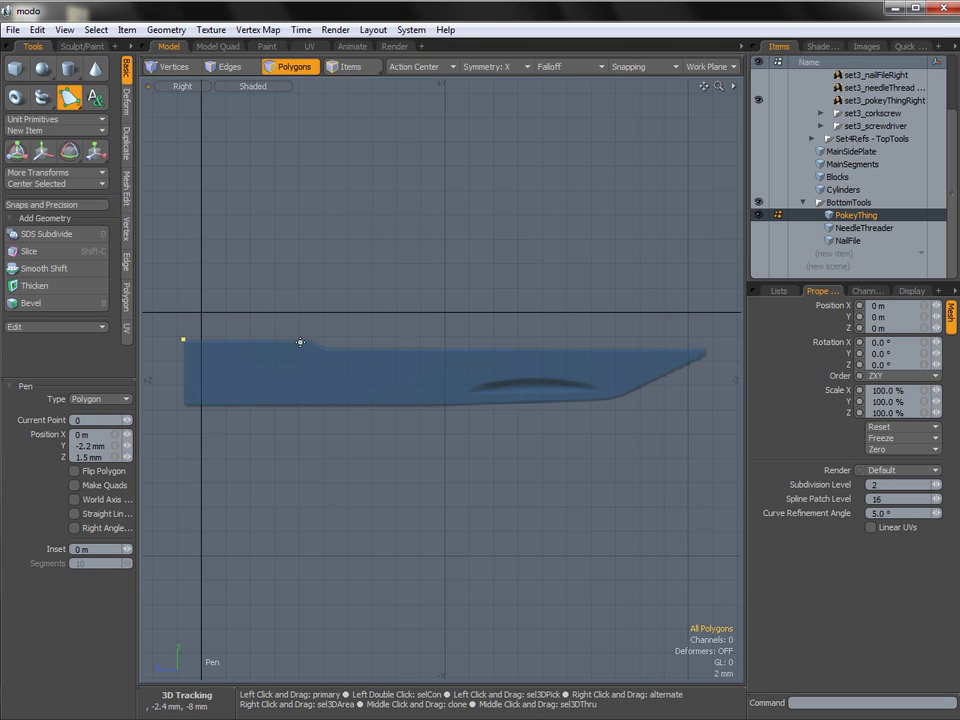
{"action": "left_click", "coordinate": [310, 338]}
{"action": "left_click", "coordinate": [324, 348]}
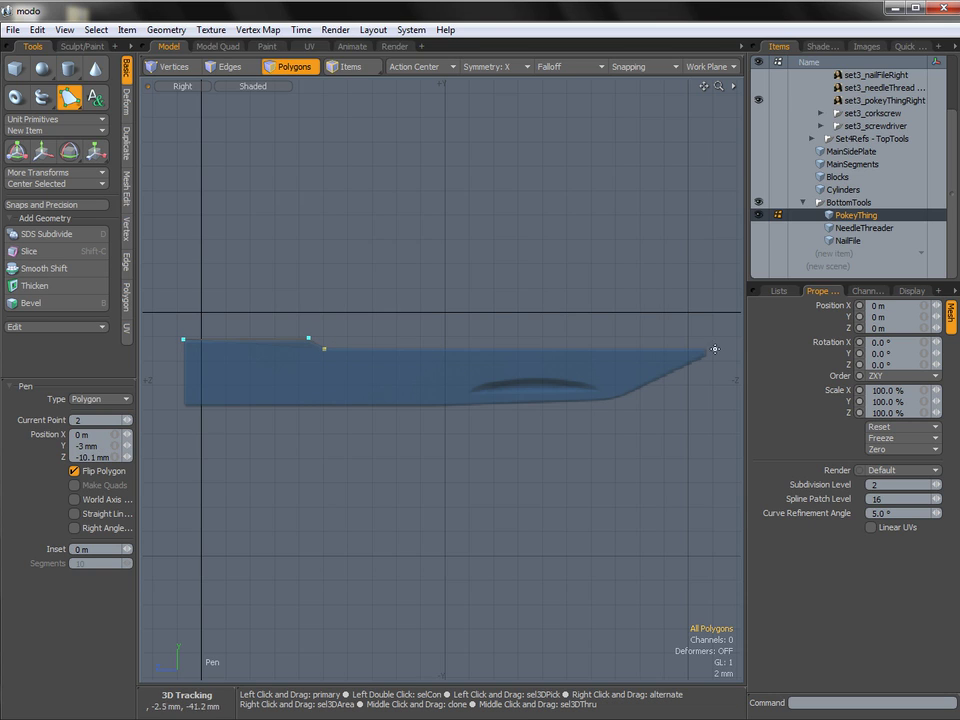
{"action": "left_click", "coordinate": [708, 350]}
Continue the pen outline down the slanted tip and along the bottom edge to the lower rear corner, completing the eight-point polygon.
{"action": "left_click_drag", "start_coordinate": [619, 425], "coordinate": [568, 392], "text": "ctrl+alt"}
{"action": "left_click", "coordinate": [568, 392]}
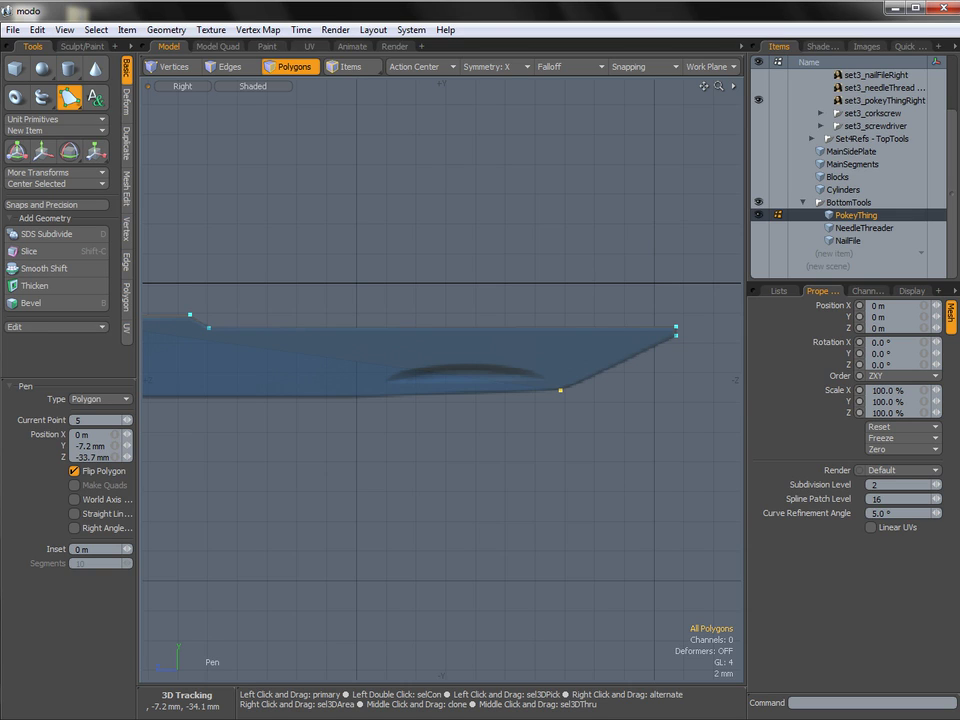
{"action": "left_click", "coordinate": [356, 397]}
{"action": "left_click_drag", "start_coordinate": [315, 377], "coordinate": [568, 377], "text": "alt+shift"}
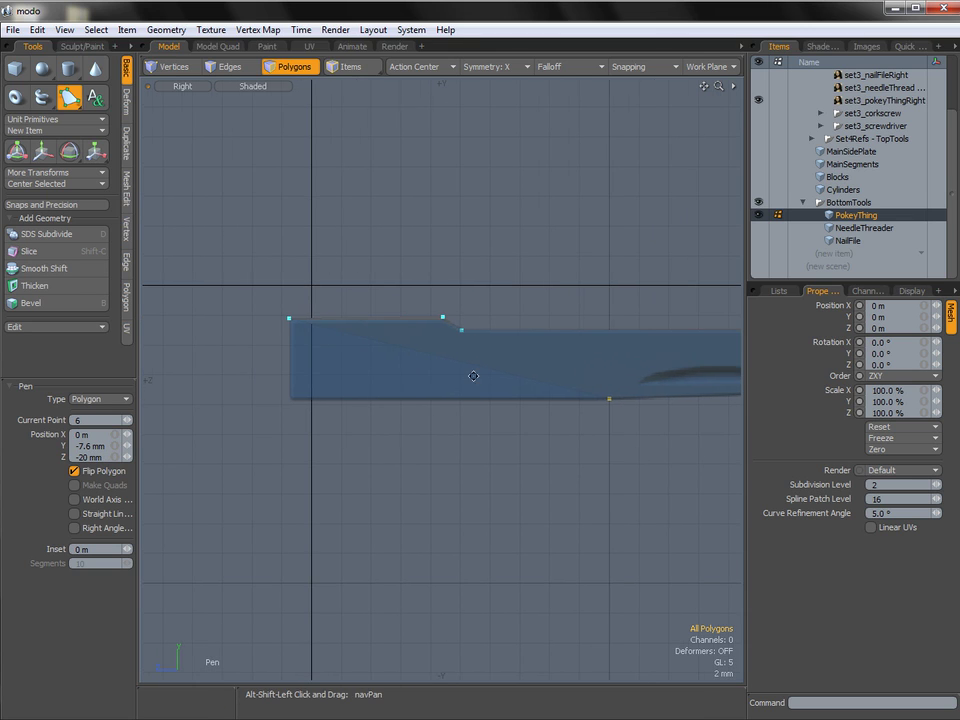
{"action": "left_click", "coordinate": [289, 400]}
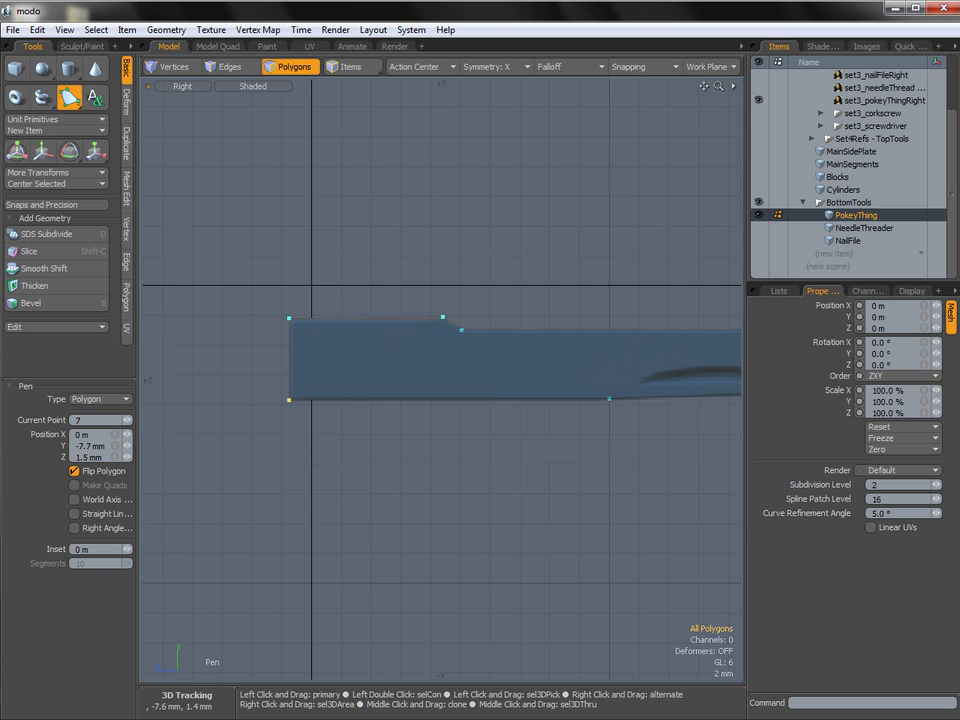
{"action": "key", "text": "space"}
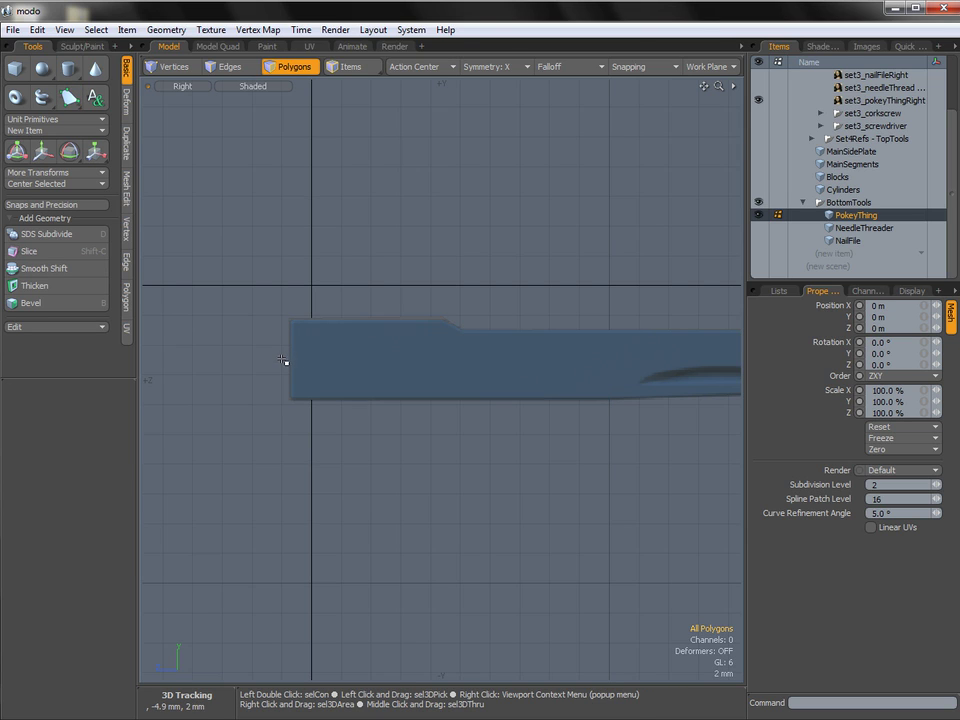
Straighten the vertical rear edge of the PokeyThing polygon by scaling it to 0% in Z.
{"action": "key", "text": "2"}
{"action": "left_click", "coordinate": [289, 362]}
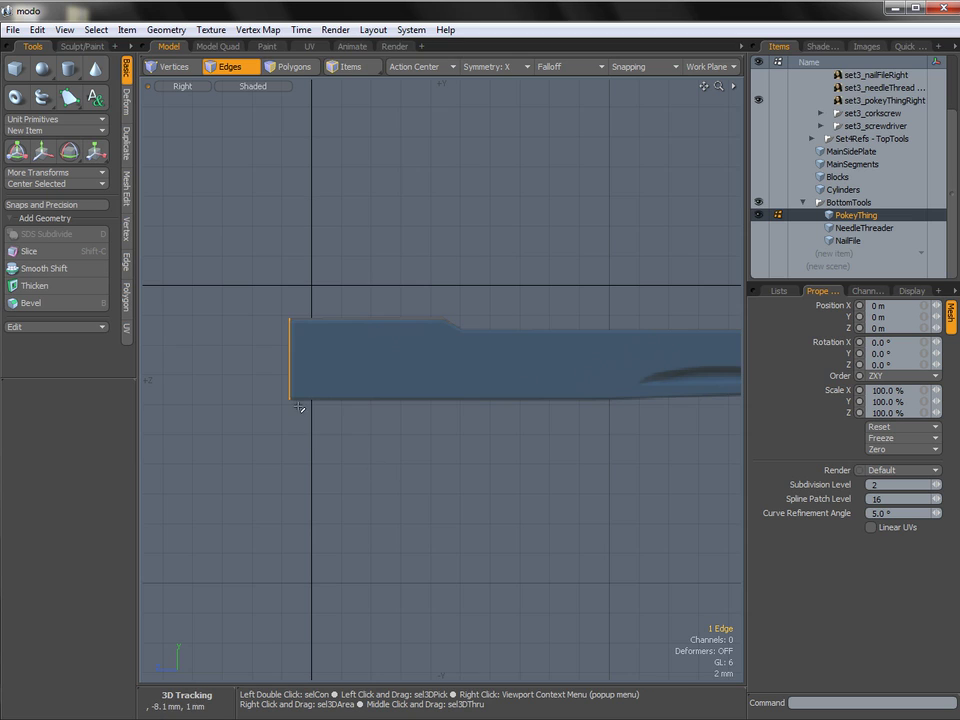
{"action": "key", "text": "r"}
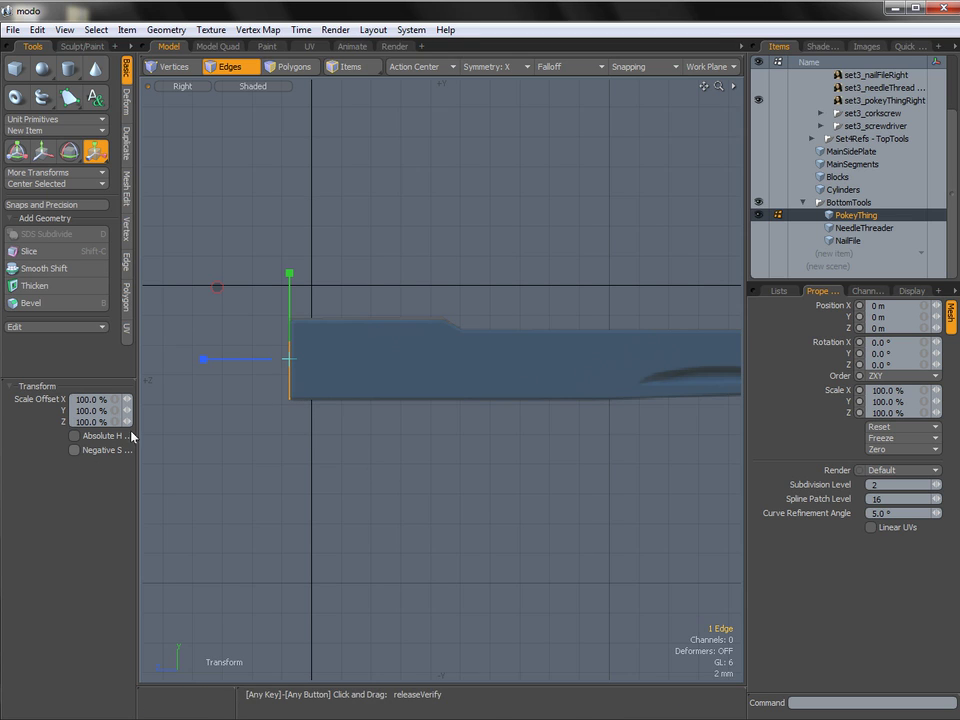
{"action": "left_click_drag", "start_coordinate": [204, 359], "coordinate": [289, 359]}
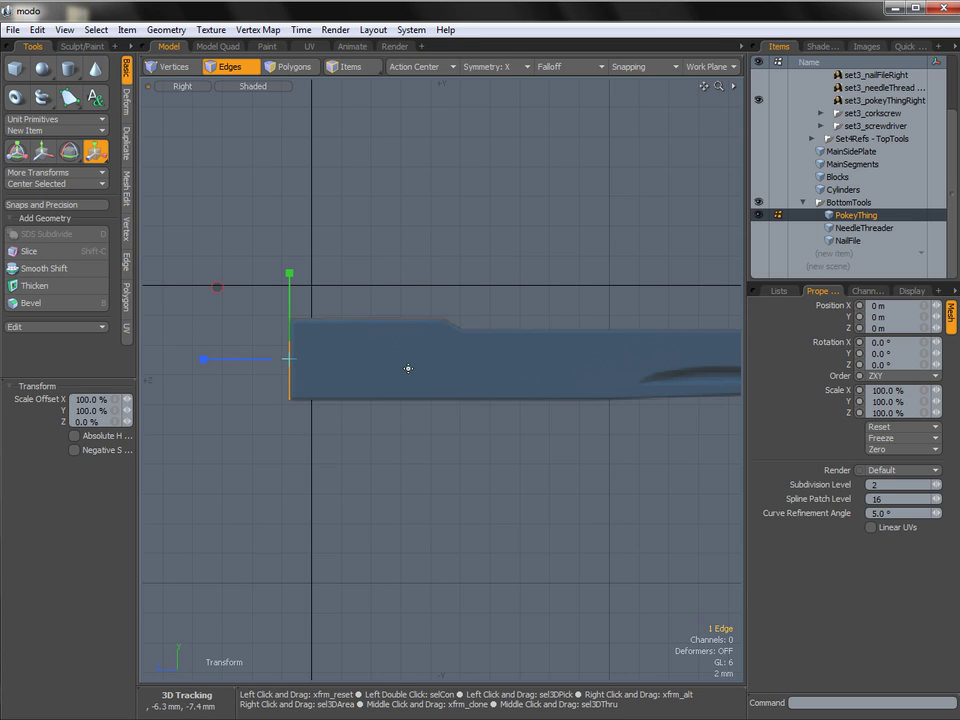
{"action": "key", "text": "space"}
Flatten the raised rear top edge and the rear bottom edge of the polygon by scaling each to 0% in Y.
{"action": "left_click", "coordinate": [370, 330]}
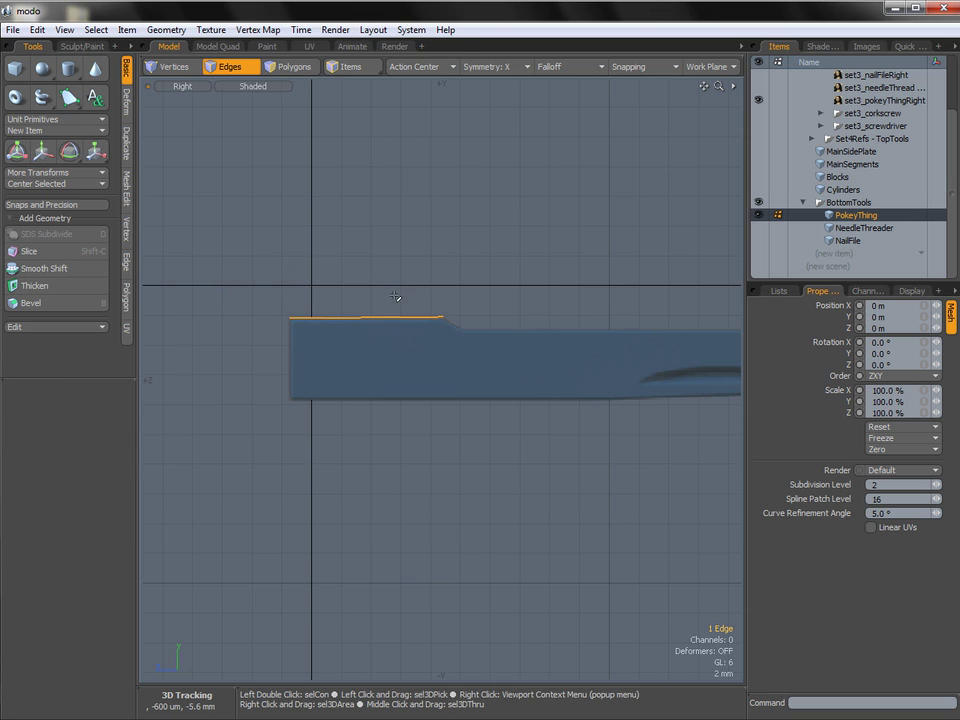
{"action": "key", "text": "y"}
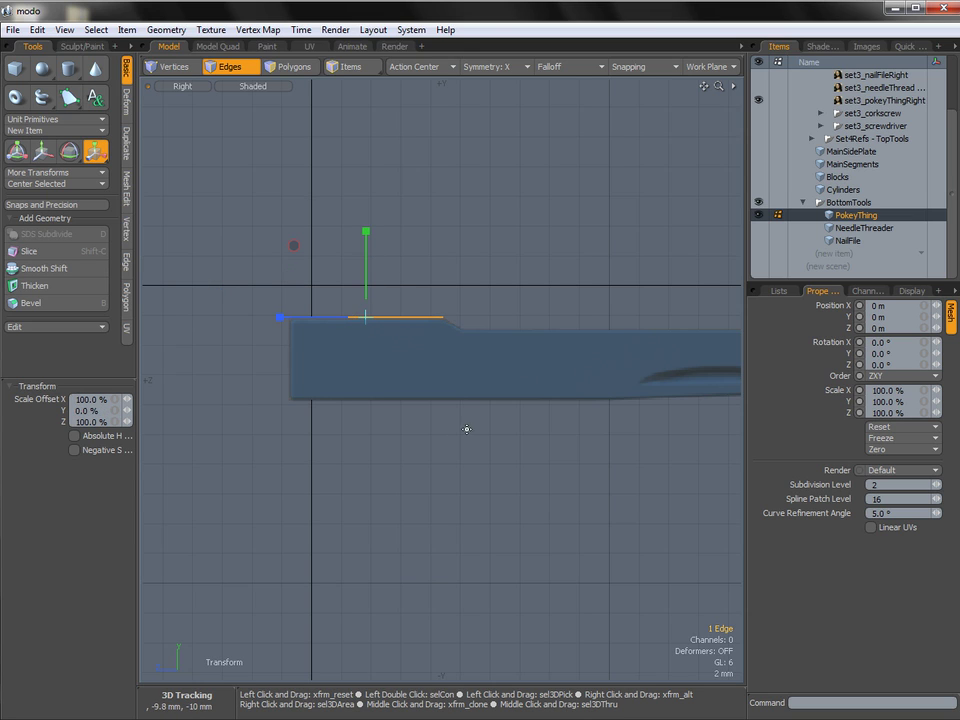
{"action": "key", "text": "space"}
{"action": "left_click", "coordinate": [480, 400]}
{"action": "key", "text": "y"}
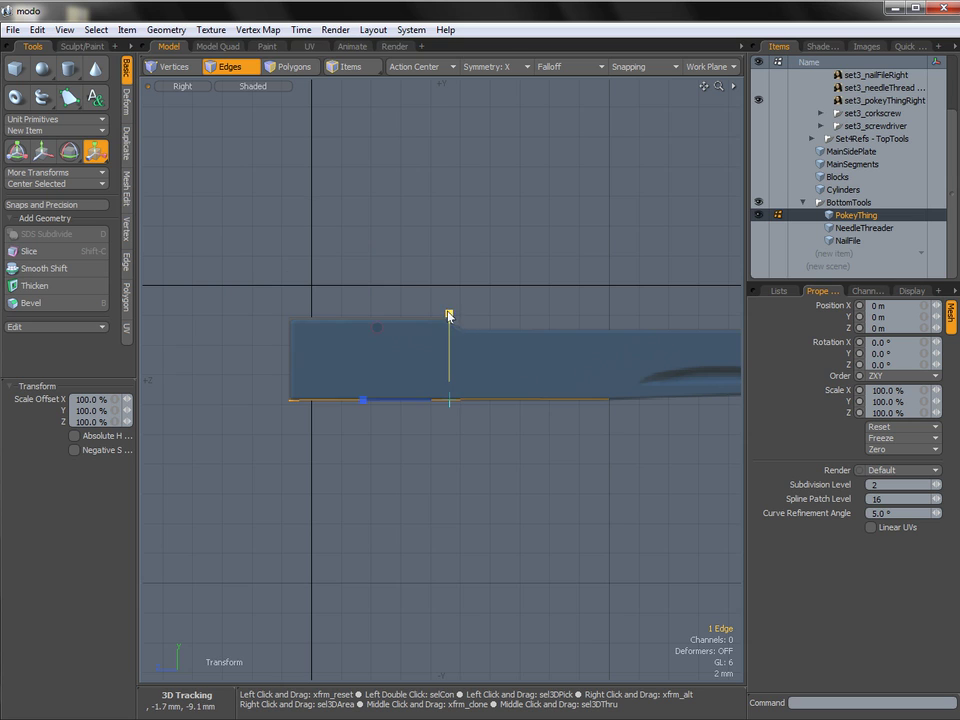
Flatten the long top edge running to the tip by scaling it in Y.
{"action": "left_click_drag", "start_coordinate": [634, 400], "coordinate": [364, 394], "text": "alt+shift"}
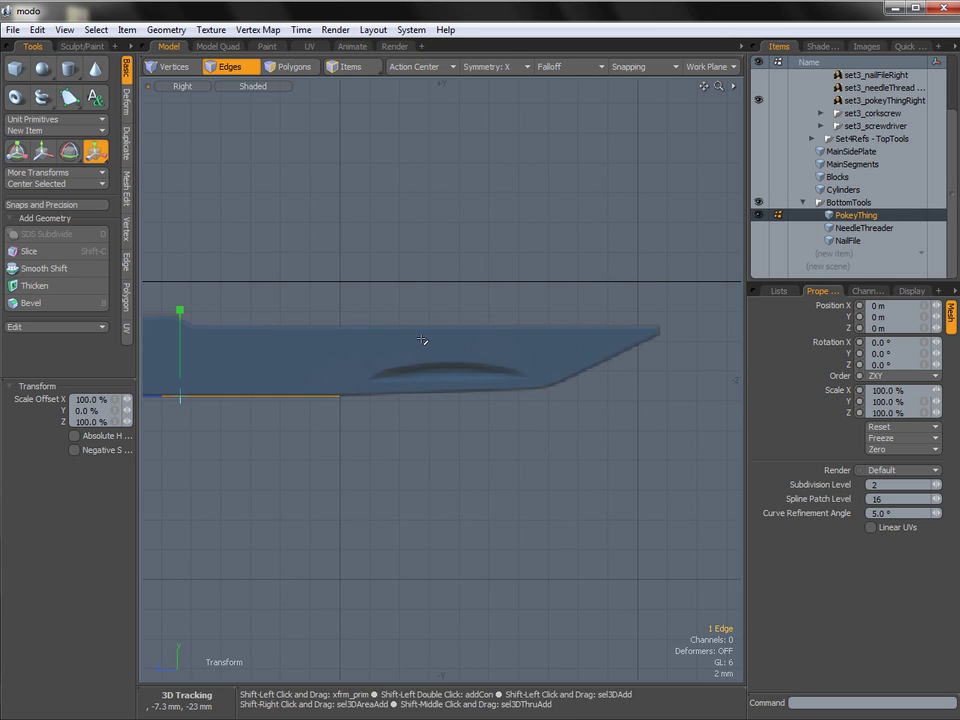
{"action": "key", "text": "space"}
{"action": "left_click", "coordinate": [424, 340]}
{"action": "key", "text": "y"}
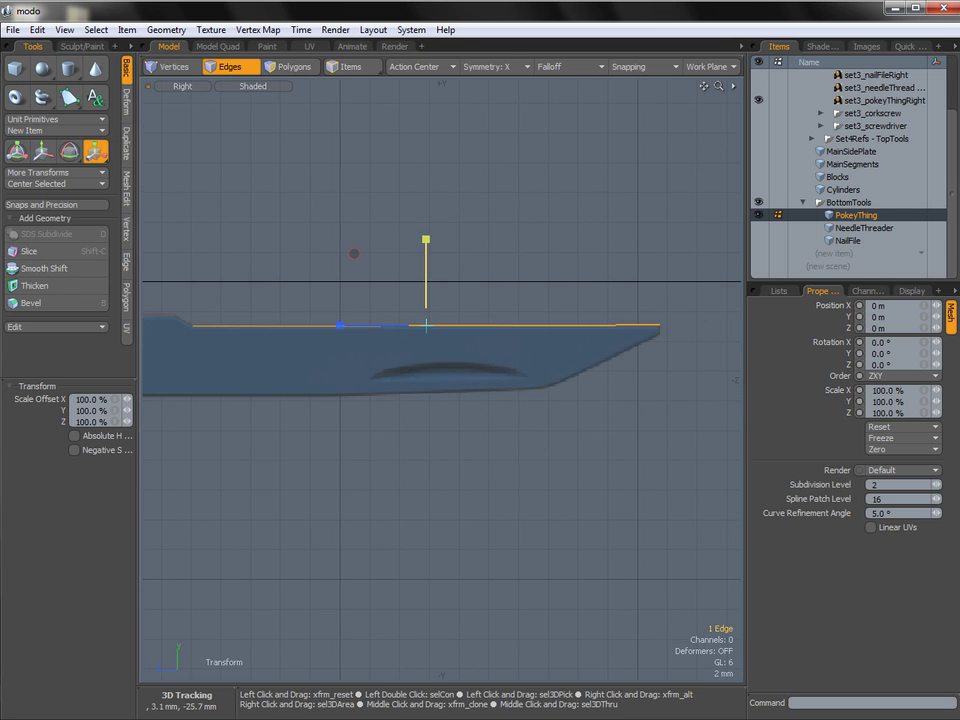
{"action": "key", "text": "space"}
Straighten the short vertical edge at the tip by scaling it flat in Z.
{"action": "right_click_drag", "start_coordinate": [676, 376], "coordinate": [670, 362]}
{"action": "left_click_drag", "start_coordinate": [665, 346], "coordinate": [635, 344], "text": "alt+shift"}
{"action": "key", "text": "r"}
{"action": "left_click_drag", "start_coordinate": [545, 330], "coordinate": [629, 329]}
{"action": "key", "text": "space"}
{"action": "left_click", "coordinate": [637, 371]}
{"action": "mouse_move", "coordinate": [528, 379]}
{"action": "left_mouse_down", "text": "ctrl+alt"}
{"action": "mouse_move", "coordinate": [536, 398]}
{"action": "mouse_move", "coordinate": [521, 398]}
{"action": "left_mouse_up", "text": "ctrl+alt"}
{"action": "key", "text": "1"}
{"action": "right_click_drag", "start_coordinate": [521, 396], "coordinate": [525, 398]}
{"action": "mouse_move", "coordinate": [525, 400]}
{"action": "left_mouse_down", "text": "ctrl+alt"}
{"action": "mouse_move", "coordinate": [545, 407]}
{"action": "mouse_move", "coordinate": [570, 388]}
{"action": "mouse_move", "coordinate": [537, 391]}
{"action": "left_mouse_up", "text": "ctrl+alt"}
{"action": "key", "text": "2"}
{"action": "left_click", "coordinate": [501, 384]}
{"action": "left_click", "coordinate": [538, 371], "text": "shift"}
{"action": "left_click_drag", "start_coordinate": [358, 415], "coordinate": [328, 413], "text": "alt+shift"}
{"action": "left_click", "coordinate": [375, 403], "text": "shift"}
{"action": "left_click_drag", "start_coordinate": [564, 396], "coordinate": [451, 417], "text": "alt+shift"}
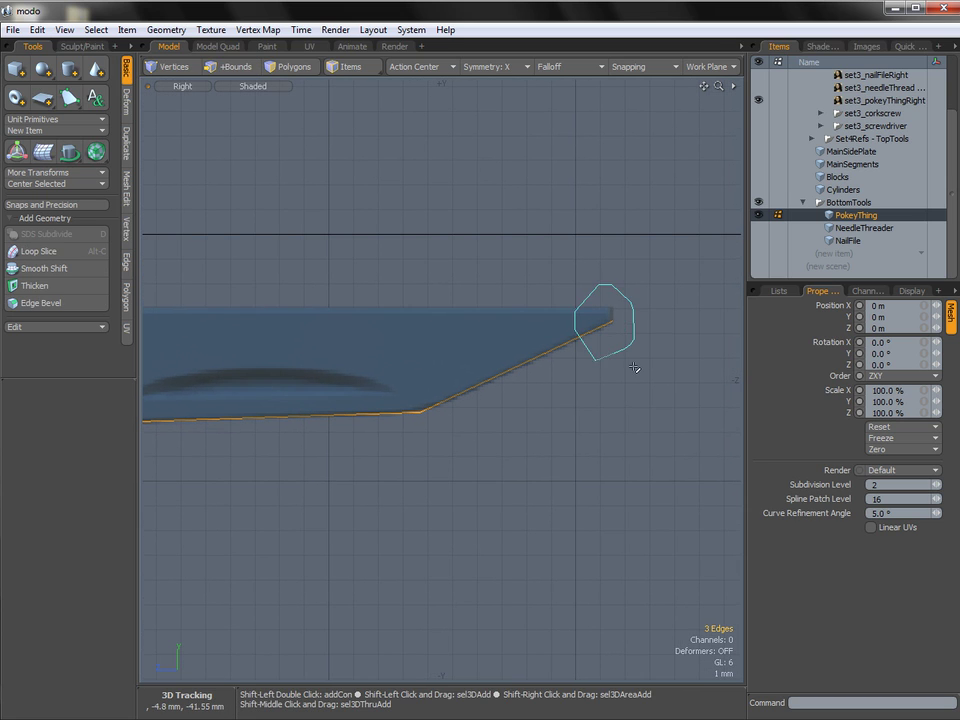
Adjust the short tip edge along Z to match the reference image, and clear the edge selection.
{"action": "right_click_drag", "start_coordinate": [634, 368], "coordinate": [624, 368], "text": "shift"}
{"action": "left_click", "coordinate": [614, 316]}
{"action": "key", "text": "w"}
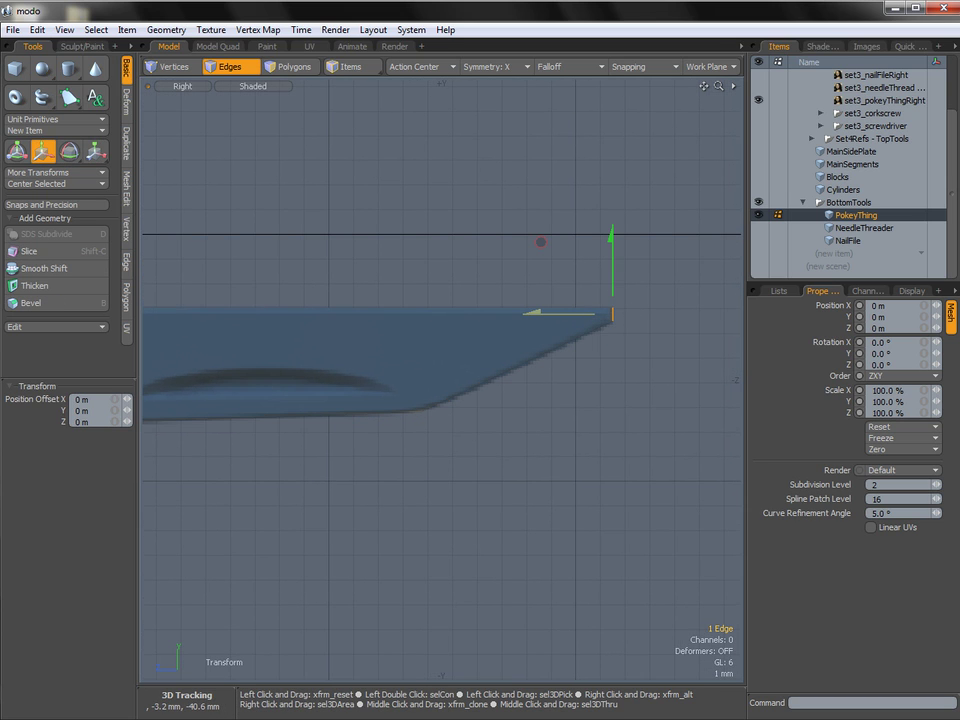
{"action": "key", "text": "q"}
{"action": "left_click", "coordinate": [571, 397]}
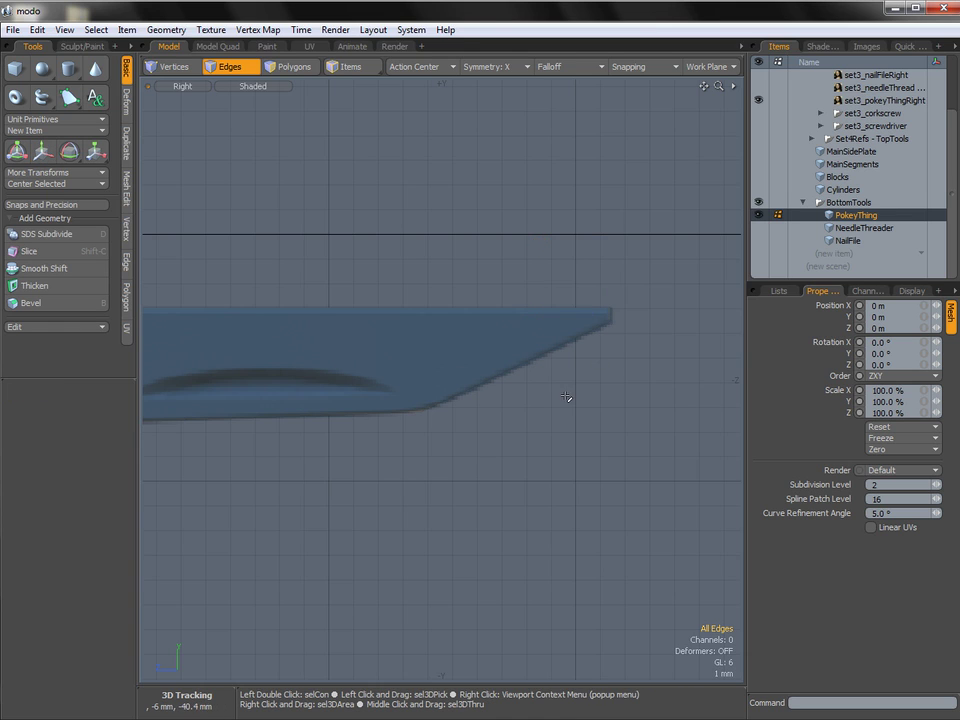
Round the lower corner vertex where the slanted tip begins with a Vertex Bevel, inset about 980 um, round level 3.
{"action": "left_click_drag", "start_coordinate": [428, 385], "coordinate": [521, 360], "text": "alt+shift"}
{"action": "key", "text": "1"}
{"action": "right_click_drag", "start_coordinate": [537, 388], "coordinate": [505, 411]}
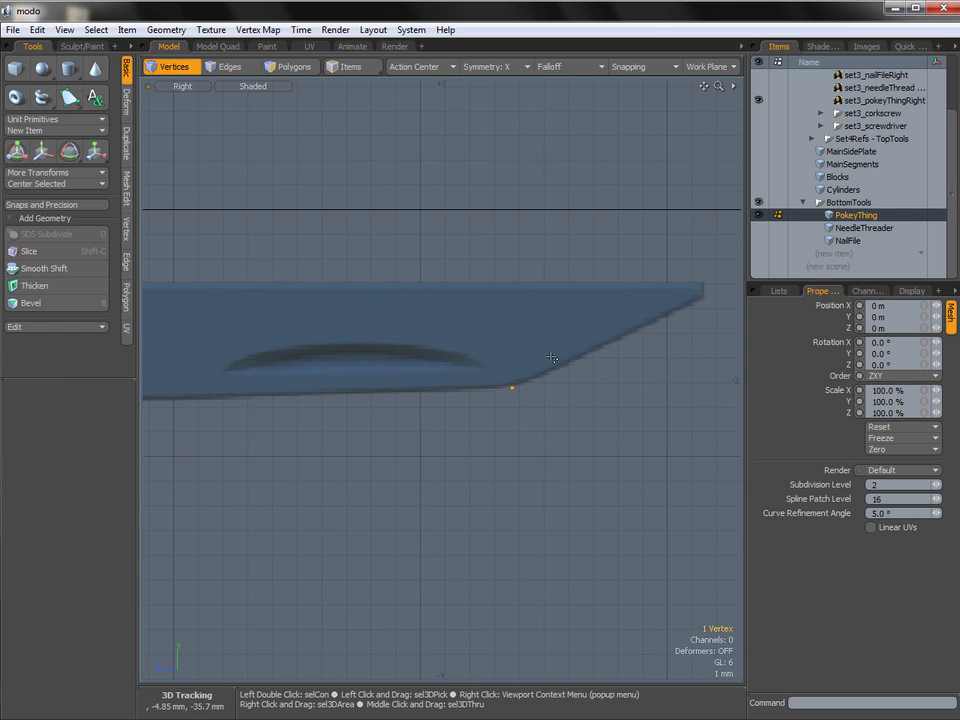
{"action": "key", "text": "b"}
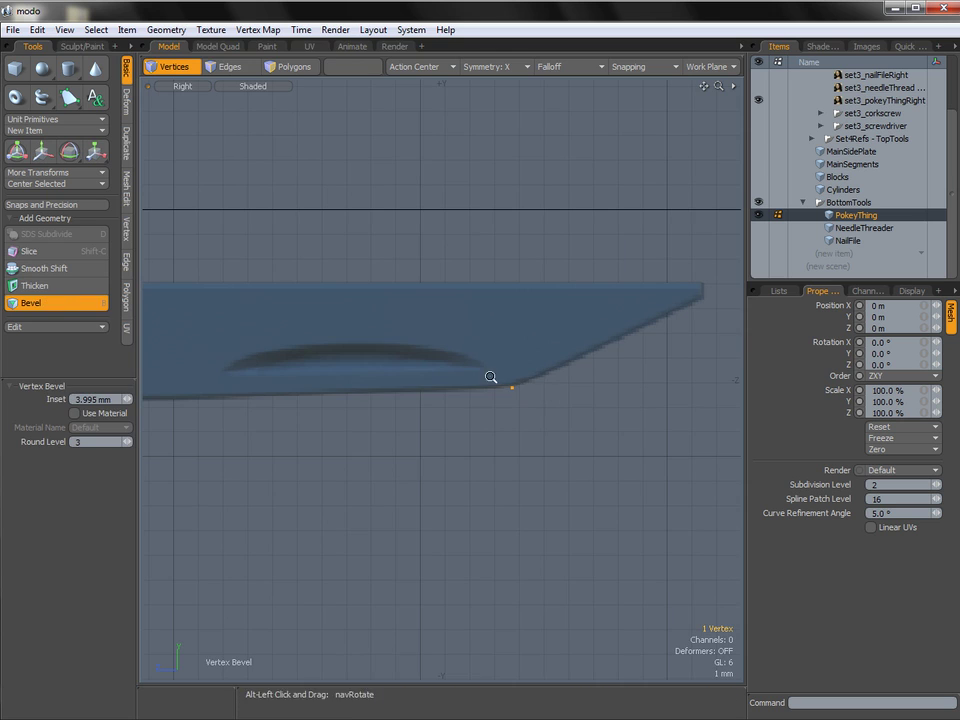
{"action": "scroll", "coordinate": [489, 377], "scroll_direction": "up", "scroll_amount": 2}
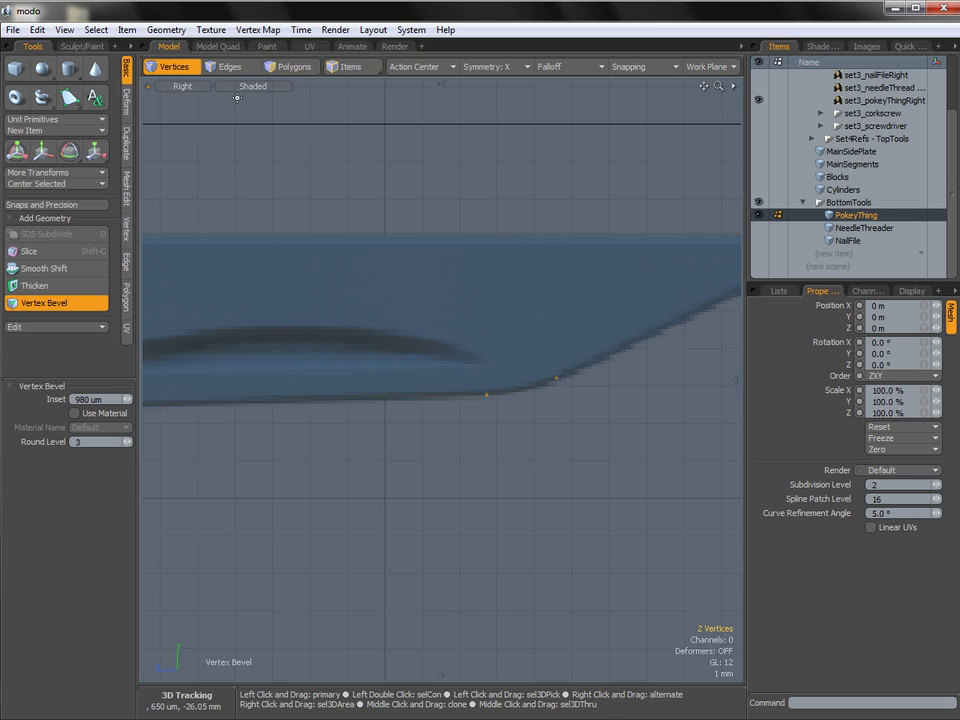
Turn on vertex display in the viewport and increase the corner's Vertex Bevel inset to about 1.41 mm.
{"action": "left_click", "coordinate": [243, 90]}
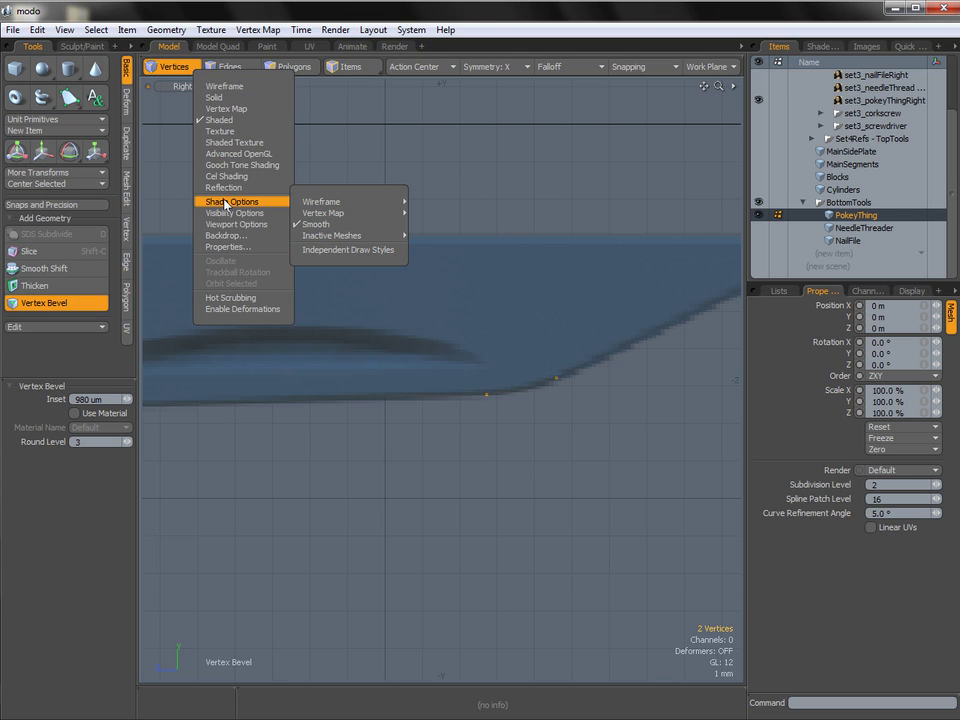
{"action": "mouse_move", "coordinate": [238, 215]}
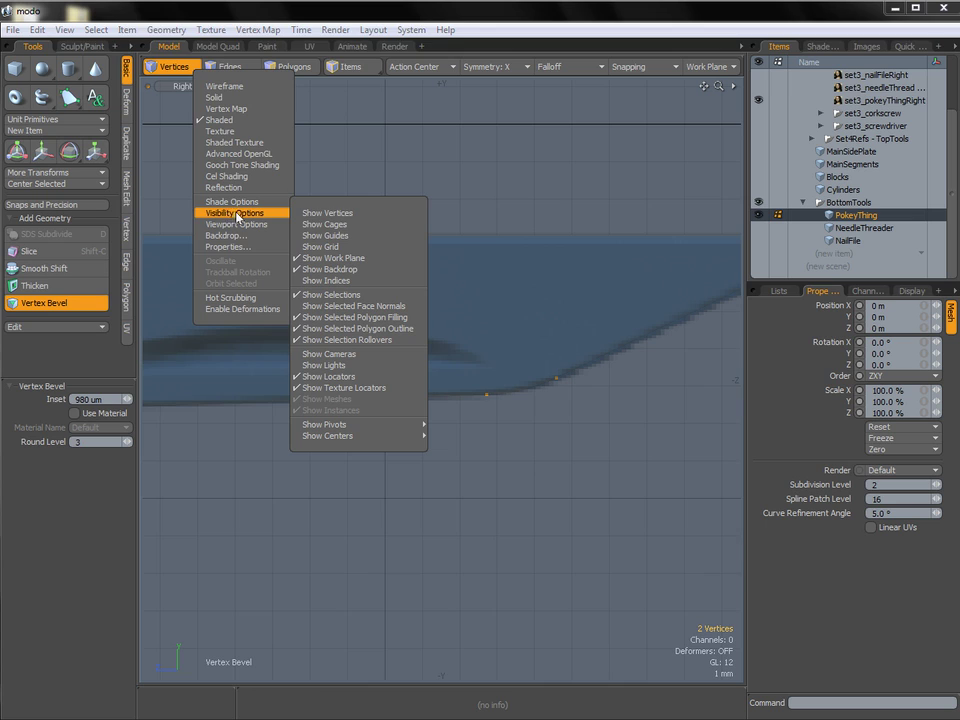
{"action": "left_click", "coordinate": [356, 213]}
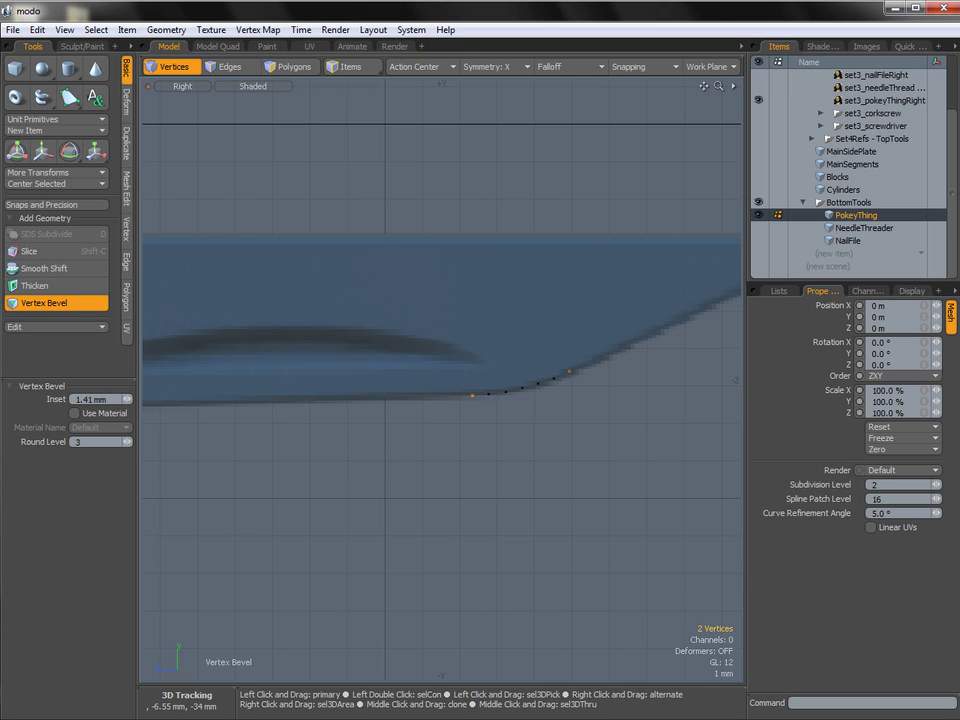
Fine-tune the inset of the Vertex Bevel on the lower tip corner and clear the vertex selection.
{"action": "left_click_drag", "start_coordinate": [535, 369], "coordinate": [537, 369]}
{"action": "key", "text": "space"}
{"action": "left_click", "coordinate": [424, 429]}
Round the vertex at the slight bend in the lower edge with a Vertex Bevel, inset about 1.49 mm, round level 2.
{"action": "left_click_drag", "start_coordinate": [419, 381], "coordinate": [579, 377], "text": "alt+shift"}
{"action": "right_click_drag", "start_coordinate": [419, 449], "coordinate": [421, 440]}
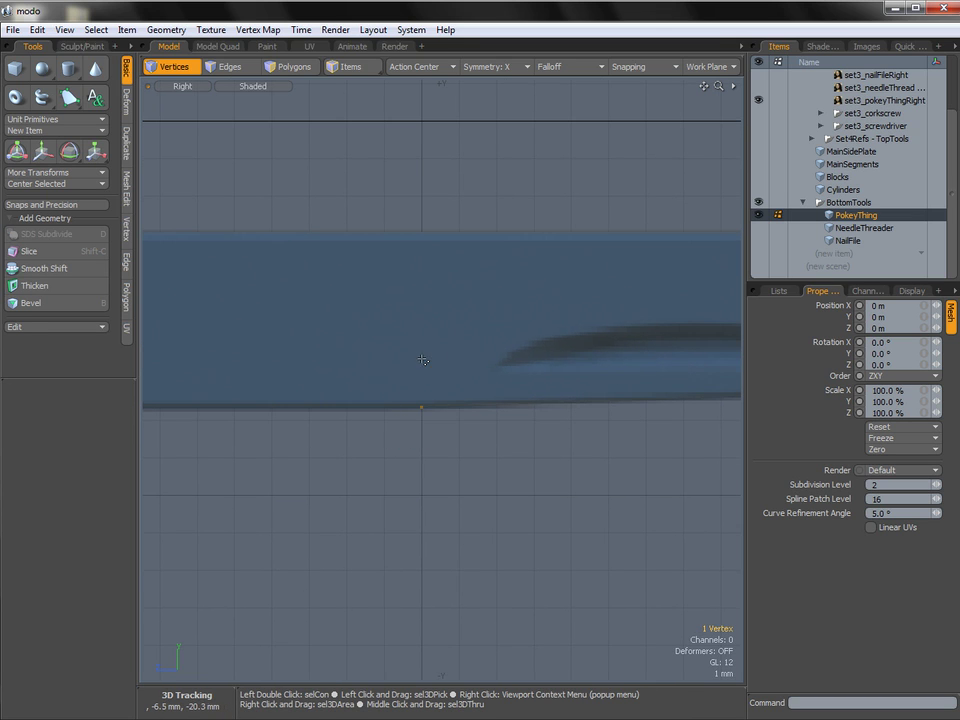
{"action": "key", "text": "b"}
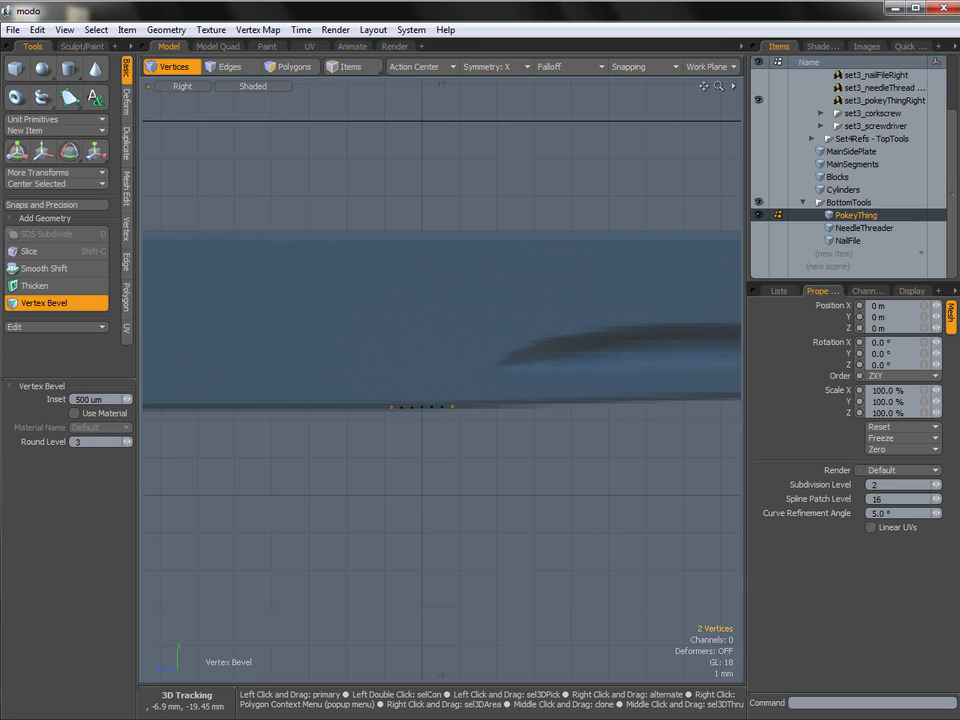
{"action": "left_click_drag", "start_coordinate": [92, 441], "coordinate": [71, 439]}
{"action": "type", "text": "2"}
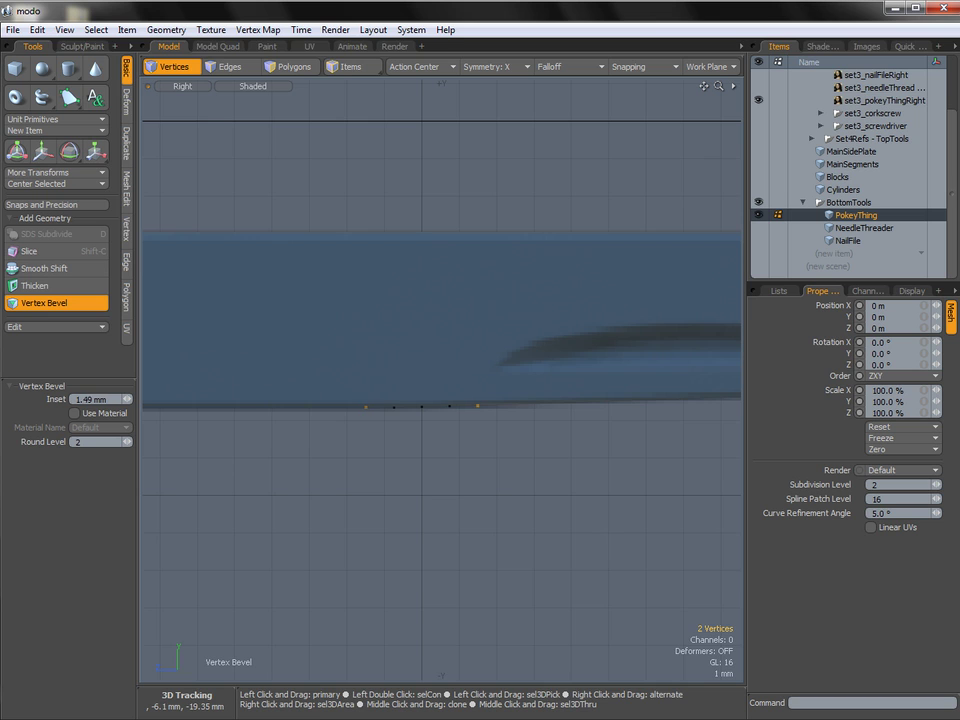
{"action": "left_click_drag", "start_coordinate": [466, 350], "coordinate": [375, 358], "text": "ctrl+alt"}
{"action": "left_click_drag", "start_coordinate": [512, 337], "coordinate": [491, 327], "text": "alt+shift"}
{"action": "left_click_drag", "start_coordinate": [557, 326], "coordinate": [397, 347], "text": "alt+shift"}
{"action": "left_click_drag", "start_coordinate": [455, 347], "coordinate": [388, 358], "text": "alt+shift"}
{"action": "key", "text": "space"}
{"action": "left_click", "coordinate": [538, 369]}
Chamfer the two vertices at the blunt tip with a small Vertex Bevel at round level 0.
{"action": "key", "text": "1"}
{"action": "scroll", "coordinate": [572, 330], "scroll_direction": "up", "scroll_amount": 5}
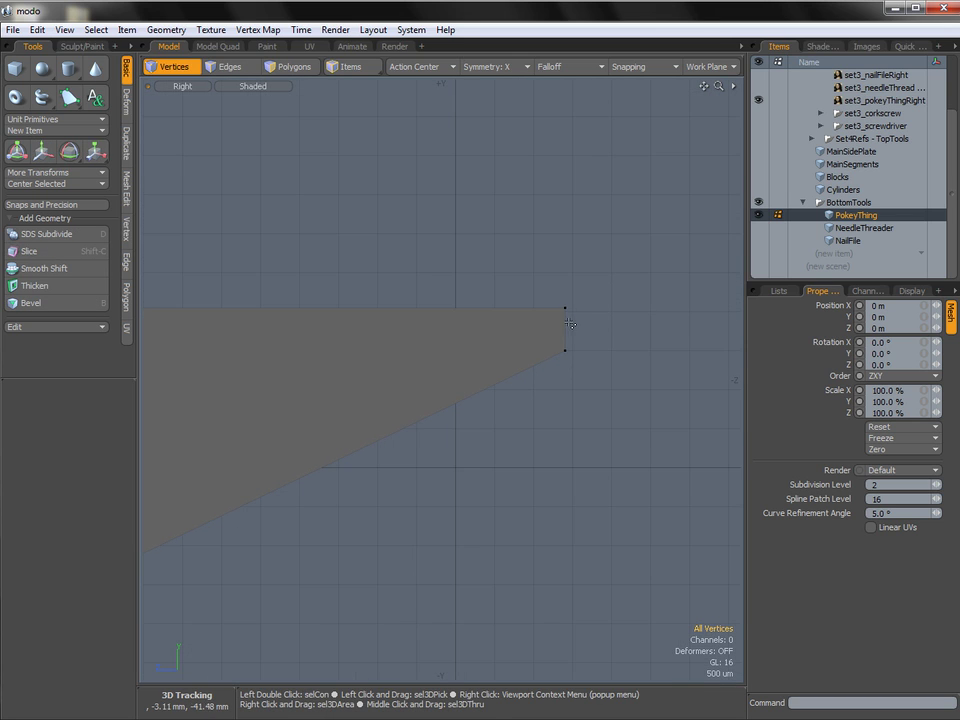
{"action": "right_click_drag", "start_coordinate": [565, 333], "coordinate": [573, 328]}
{"action": "mouse_move", "coordinate": [583, 330]}
{"action": "right_mouse_down", "text": "shift"}
{"action": "mouse_move", "coordinate": [574, 370]}
{"action": "mouse_move", "coordinate": [586, 345]}
{"action": "right_mouse_up", "text": "shift"}
{"action": "key", "text": "b"}
{"action": "left_click", "coordinate": [90, 442]}
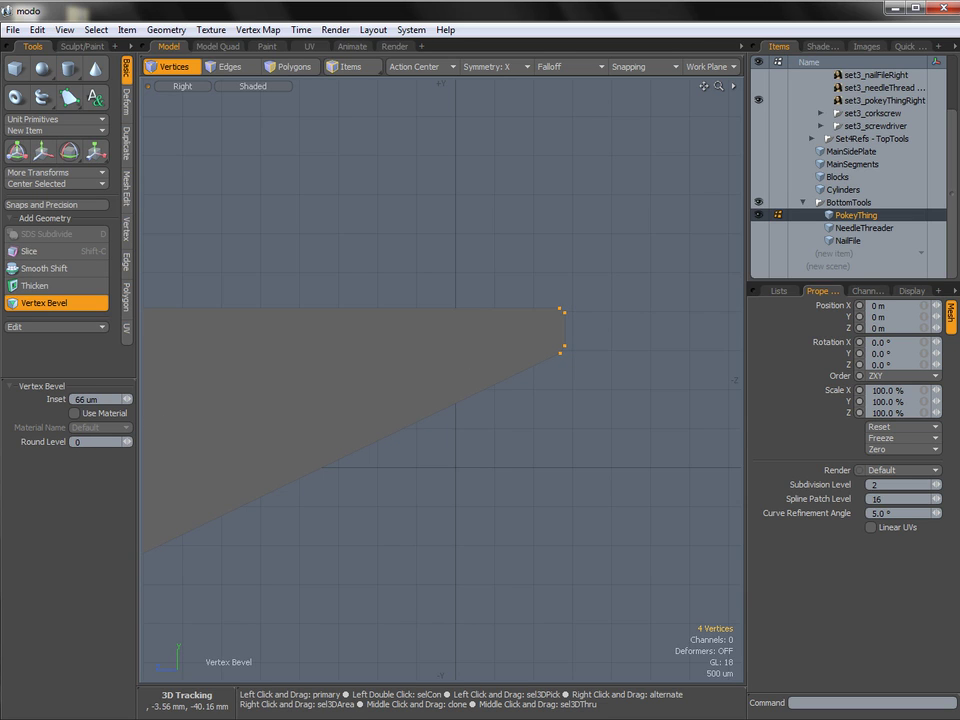
{"action": "left_click", "coordinate": [84, 401]}
{"action": "mouse_move", "coordinate": [506, 358]}
{"action": "left_mouse_down"}
{"action": "mouse_move", "coordinate": [291, 366]}
{"action": "mouse_move", "coordinate": [489, 362]}
{"action": "left_mouse_up"}
{"action": "left_click_drag", "start_coordinate": [325, 348], "coordinate": [489, 345], "text": "alt+shift"}
{"action": "left_click_drag", "start_coordinate": [395, 360], "coordinate": [555, 362], "text": "alt+shift"}
{"action": "key", "text": "q"}
Chamfer the two rear corners and the two step vertices on the upper edge with a Vertex Bevel, inset 200 um, round level 0.
{"action": "mouse_move", "coordinate": [493, 388]}
{"action": "right_mouse_down"}
{"action": "mouse_move", "coordinate": [420, 252]}
{"action": "mouse_move", "coordinate": [423, 421]}
{"action": "right_mouse_up"}
{"action": "key", "text": "b"}
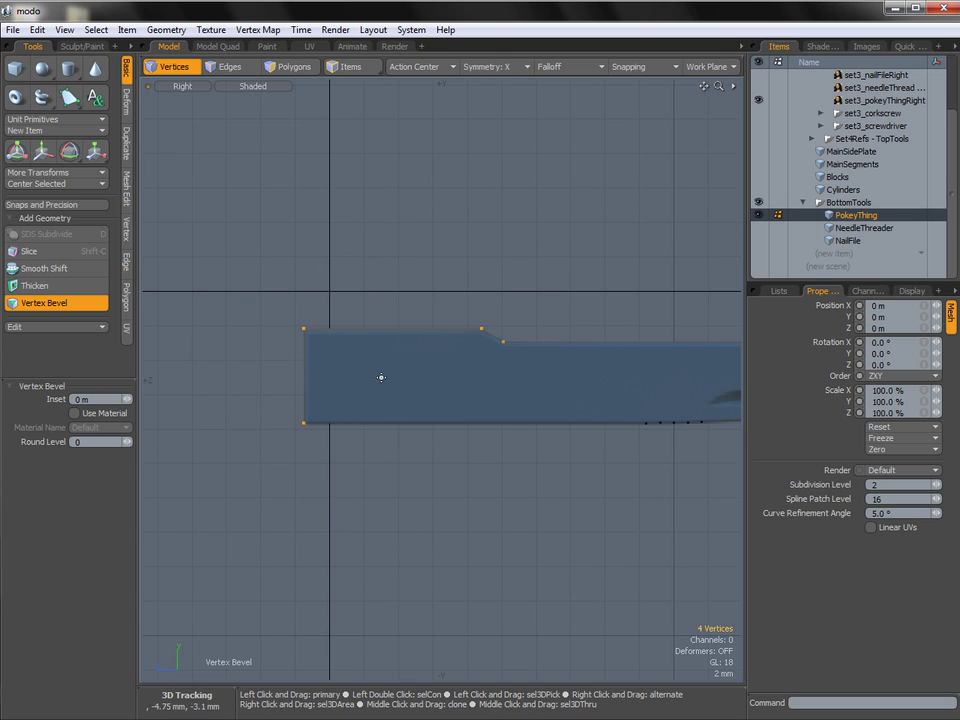
{"action": "left_click_drag", "start_coordinate": [332, 354], "coordinate": [397, 378], "text": "ctrl+alt"}
{"action": "left_click", "coordinate": [397, 378]}
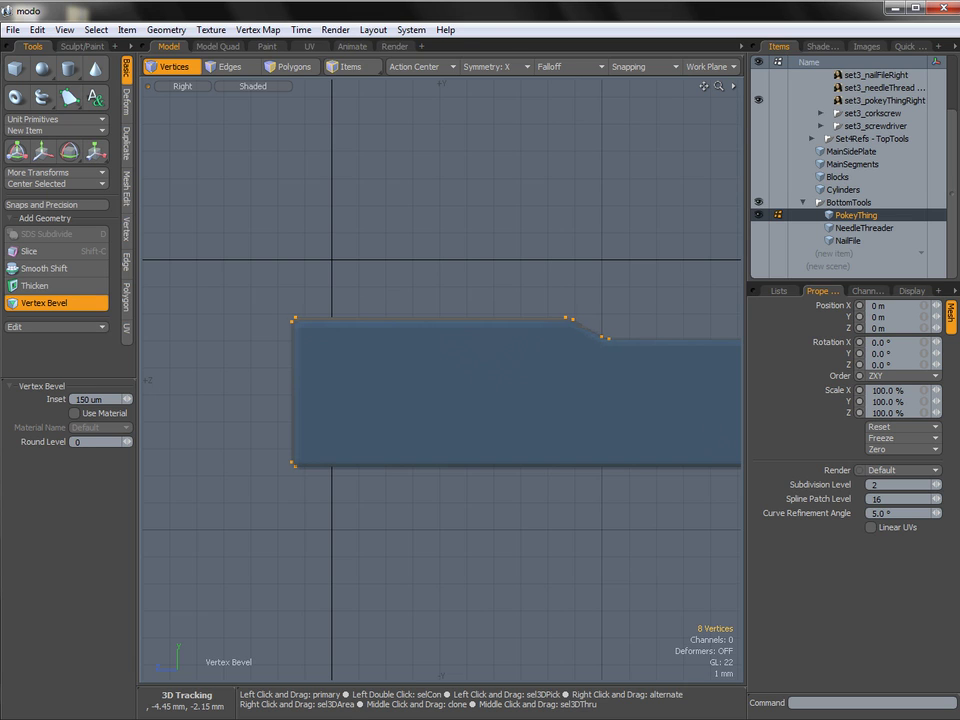
{"action": "mouse_move", "coordinate": [316, 342]}
{"action": "left_mouse_down", "text": "ctrl+alt"}
{"action": "mouse_move", "coordinate": [381, 356]}
{"action": "mouse_move", "coordinate": [330, 358]}
{"action": "left_mouse_up", "text": "ctrl+alt"}
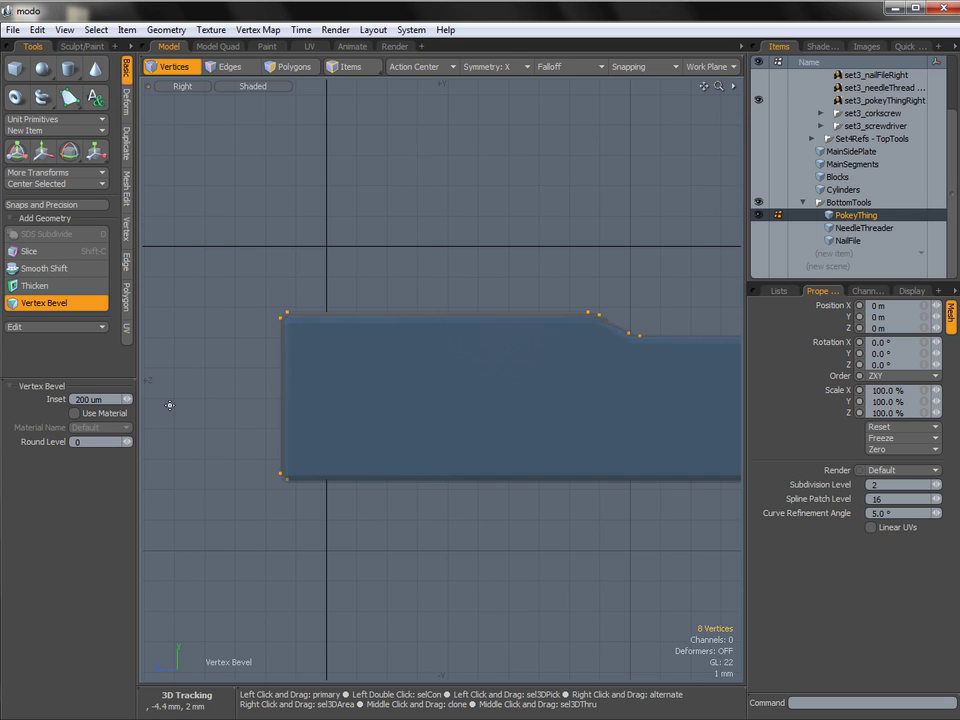
{"action": "key", "text": "space"}
{"action": "left_click", "coordinate": [222, 373]}
Select the PokeyThing polygon and show the MainSegments mesh alongside it in the Bottom view.
{"action": "left_click_drag", "start_coordinate": [452, 379], "coordinate": [377, 381], "text": "ctrl+alt"}
{"action": "left_click_drag", "start_coordinate": [486, 380], "coordinate": [287, 371], "text": "alt+shift"}
{"action": "left_click_drag", "start_coordinate": [452, 378], "coordinate": [409, 379], "text": "ctrl+alt"}
{"action": "key", "text": "3"}
{"action": "left_click", "coordinate": [450, 396]}
{"action": "left_click_drag", "start_coordinate": [579, 403], "coordinate": [512, 402], "text": "alt+shift"}
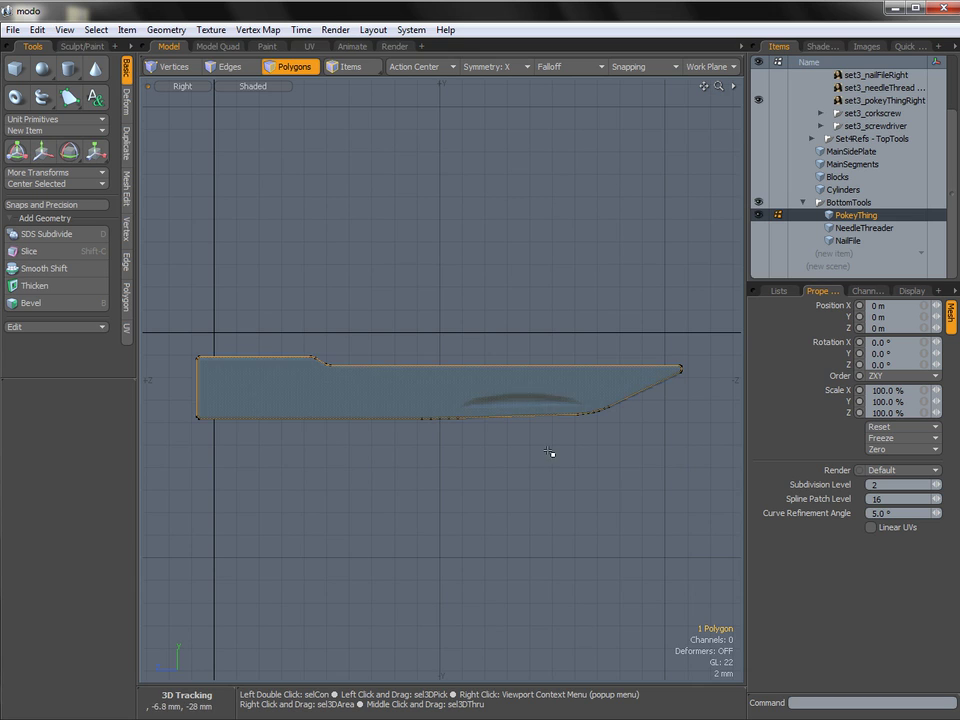
{"action": "key", "text": "ctrl"}
{"action": "key", "text": "ctrl+space"}
{"action": "left_click", "coordinate": [514, 396]}
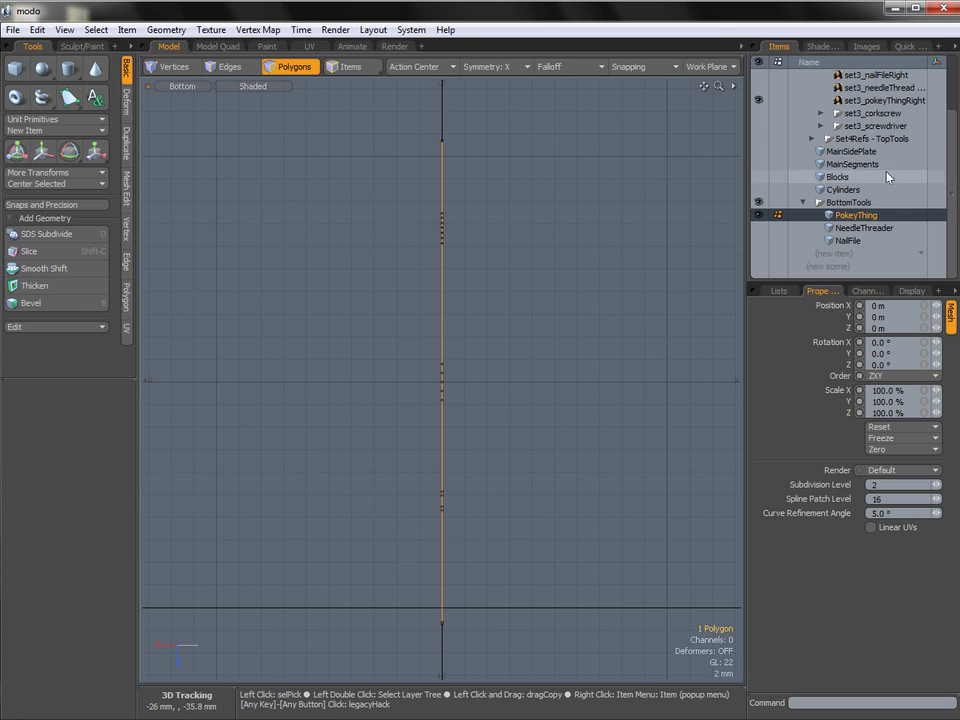
{"action": "left_click", "coordinate": [759, 164]}
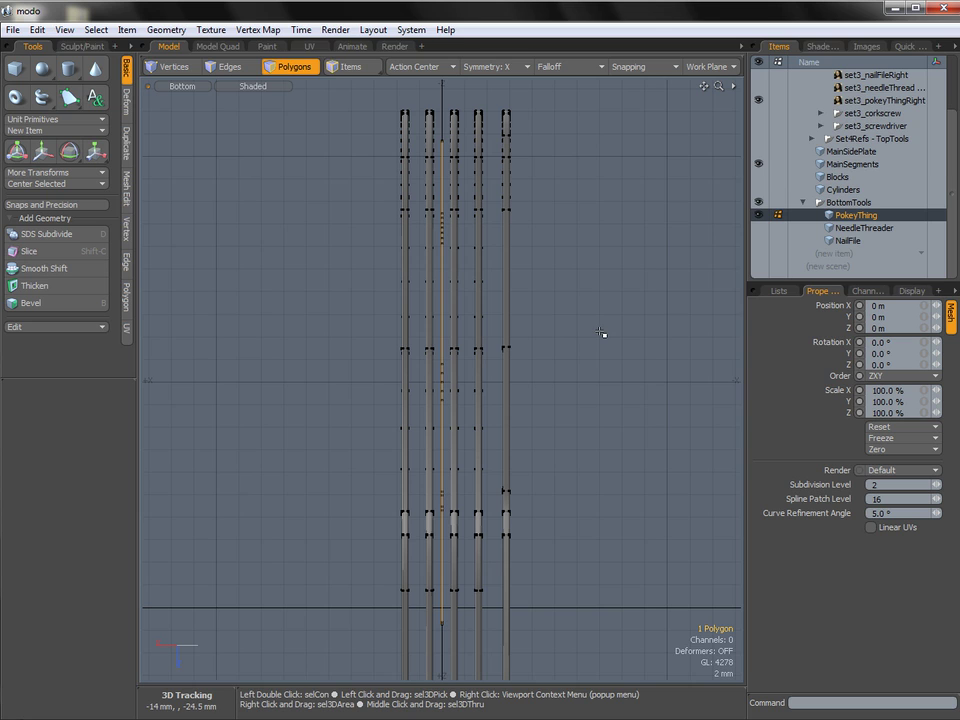
Turn symmetry off and move the polygon about 2.86 mm along X, just beside the segment plate.
{"action": "key", "text": "w"}
{"action": "left_click_drag", "start_coordinate": [459, 375], "coordinate": [484, 365], "text": "alt+shift"}
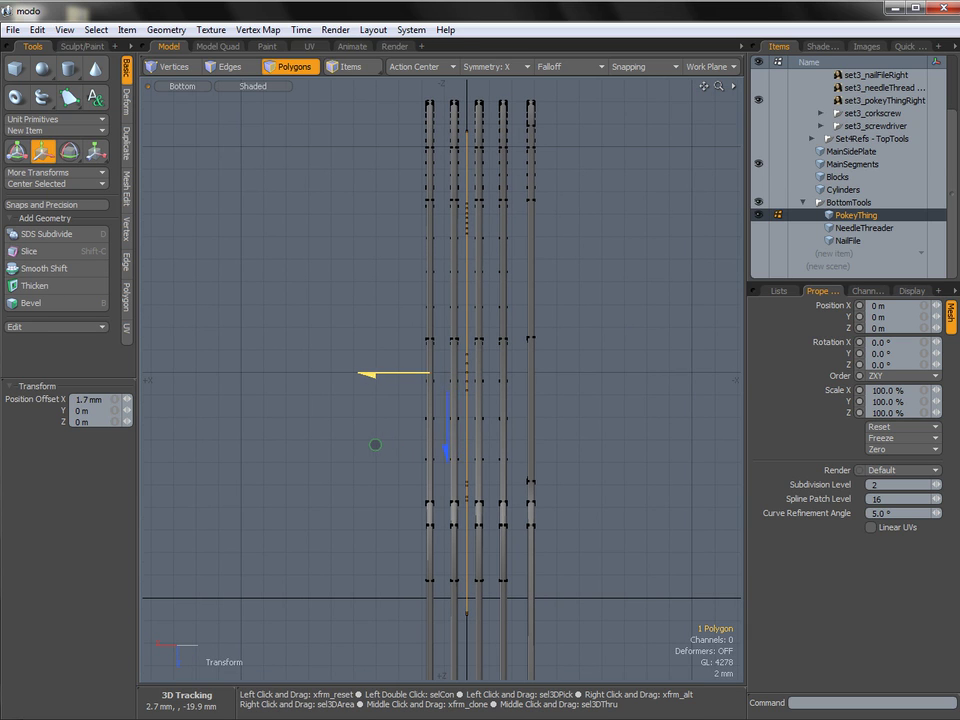
{"action": "left_click_drag", "start_coordinate": [372, 374], "coordinate": [354, 374]}
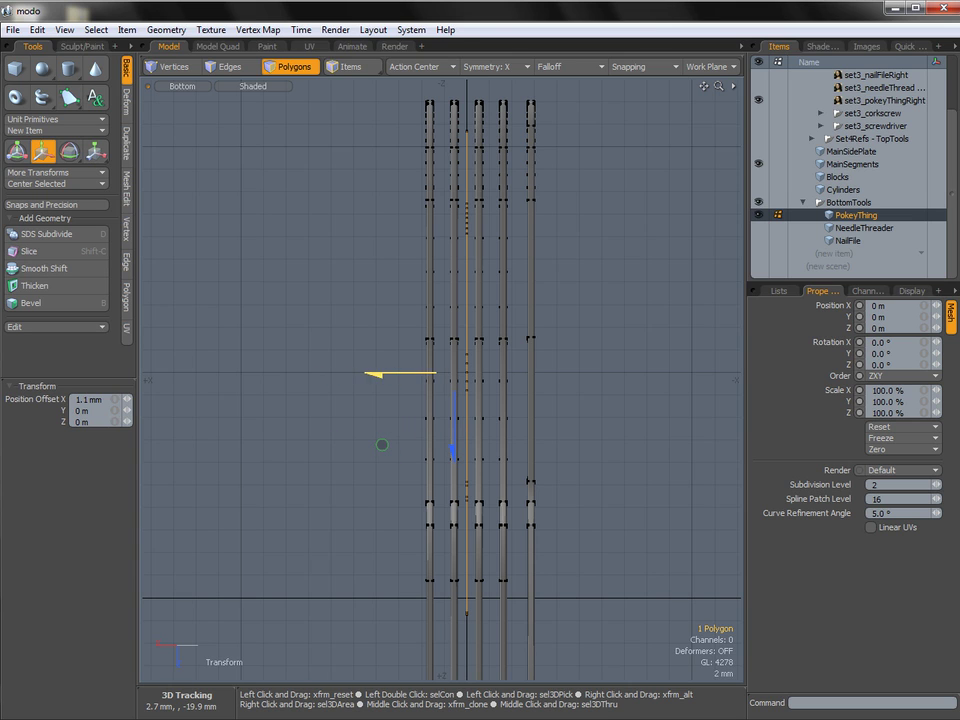
{"action": "left_click", "coordinate": [505, 67]}
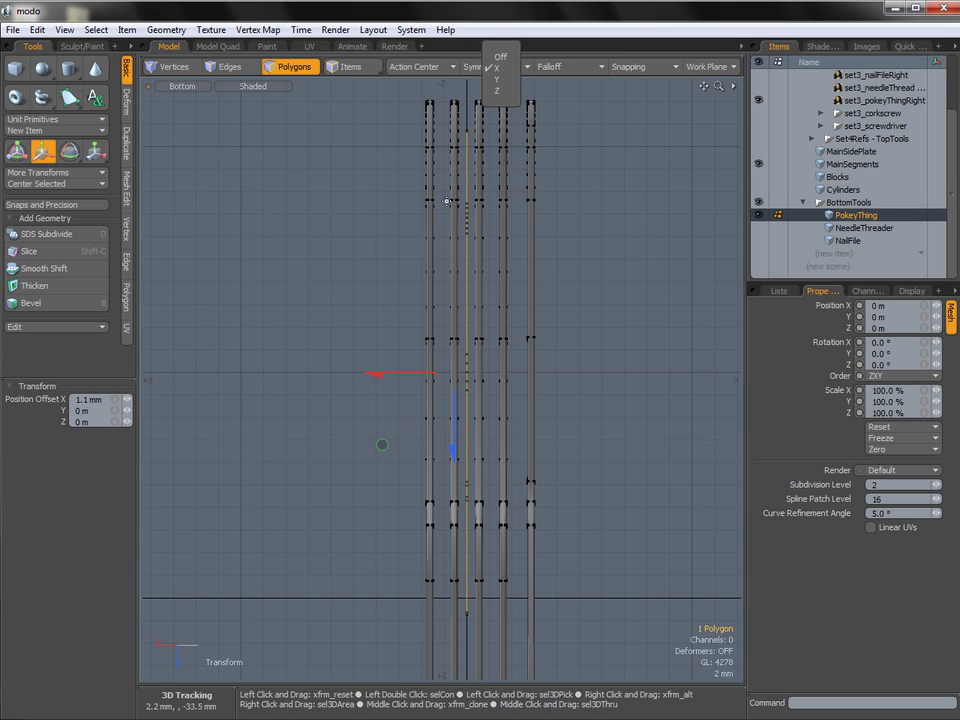
{"action": "left_click", "coordinate": [500, 56]}
{"action": "left_click_drag", "start_coordinate": [495, 330], "coordinate": [427, 388], "text": "ctrl+alt"}
{"action": "left_click_drag", "start_coordinate": [432, 385], "coordinate": [525, 402], "text": "ctrl+alt"}
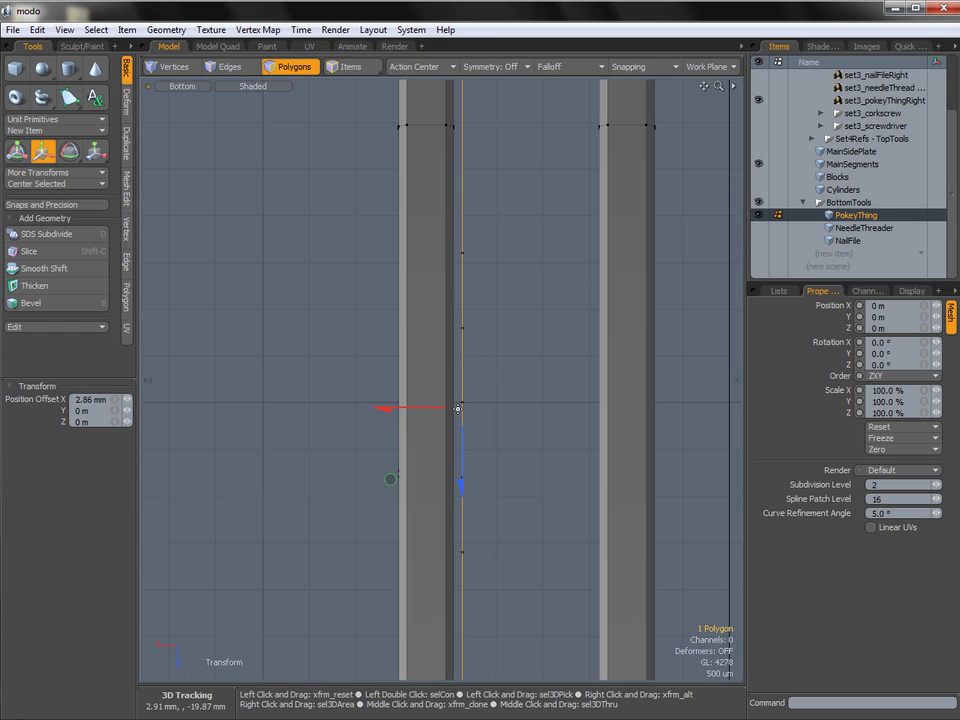
{"action": "left_click_drag", "start_coordinate": [458, 408], "coordinate": [391, 313], "text": "alt+shift"}
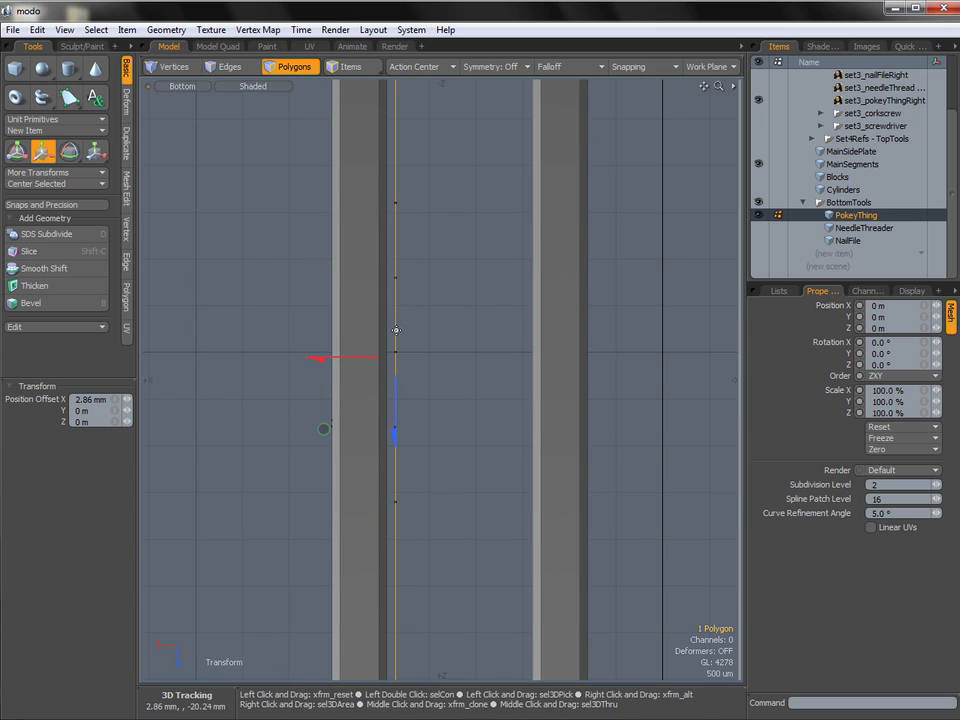
Extrude the polygon about -1.37 mm along X across the gap between the two segment plates, and hide MainSegments.
{"action": "key", "text": "shift+x"}
{"action": "left_click_drag", "start_coordinate": [321, 363], "coordinate": [450, 362]}
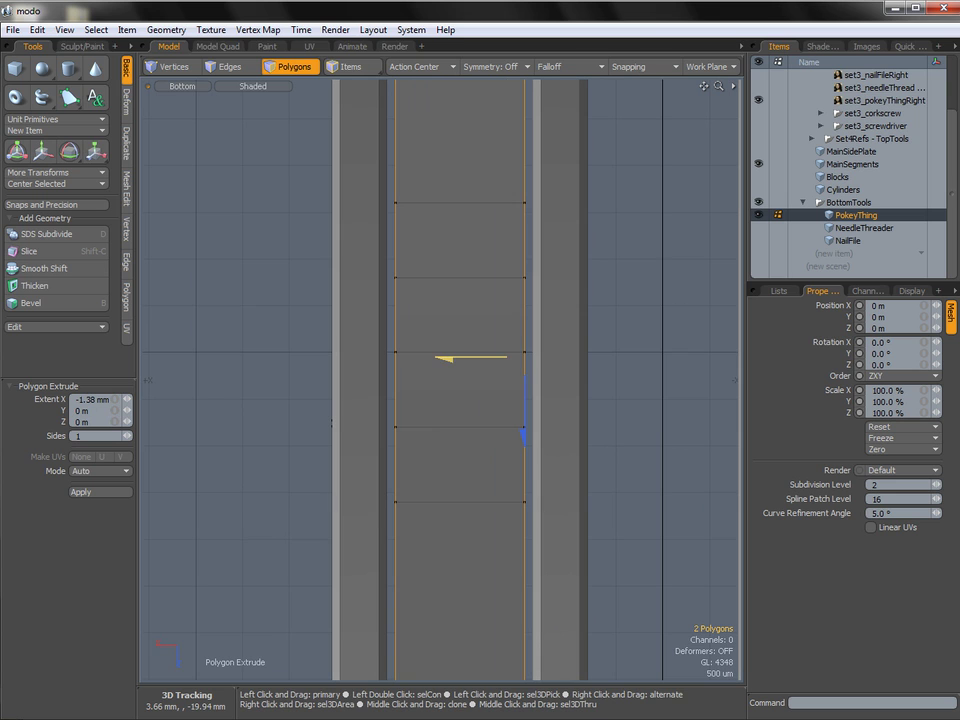
{"action": "key", "text": "ctrl+space"}
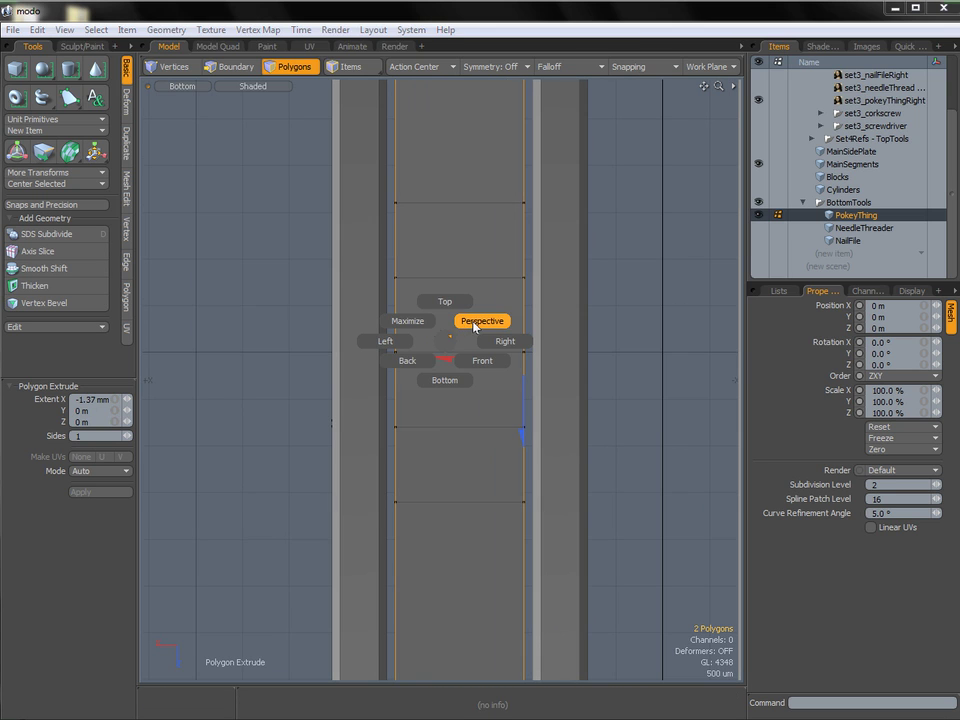
{"action": "left_click", "coordinate": [480, 321]}
{"action": "left_click_drag", "start_coordinate": [589, 307], "coordinate": [380, 330], "text": "ctrl+alt"}
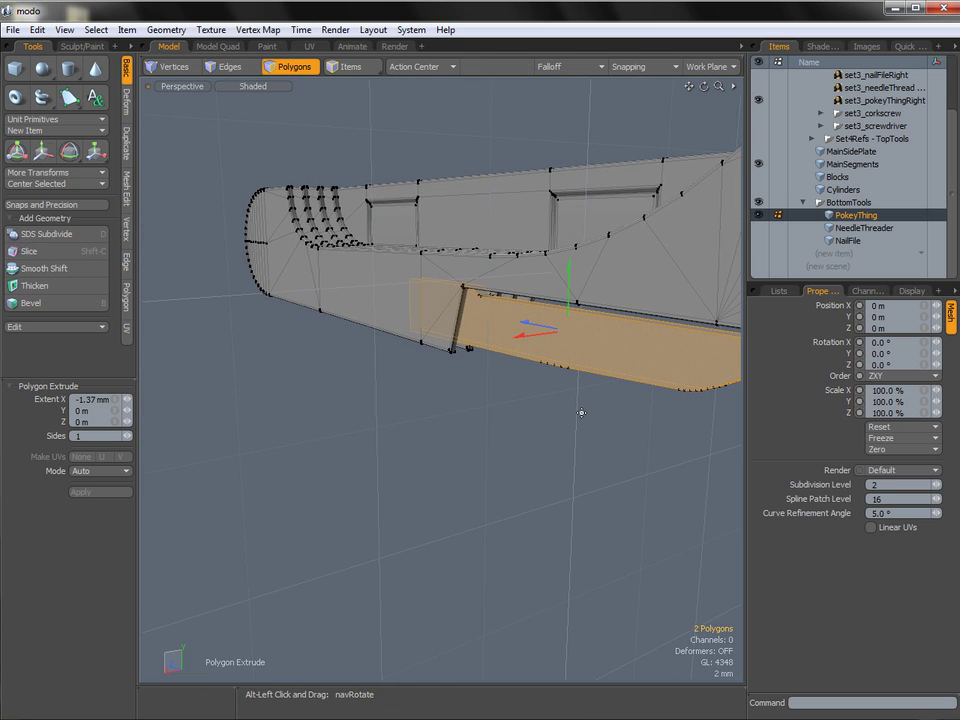
{"action": "key", "text": "space"}
{"action": "left_click", "coordinate": [587, 411]}
{"action": "left_click_drag", "start_coordinate": [635, 255], "coordinate": [585, 277], "text": "alt+shift"}
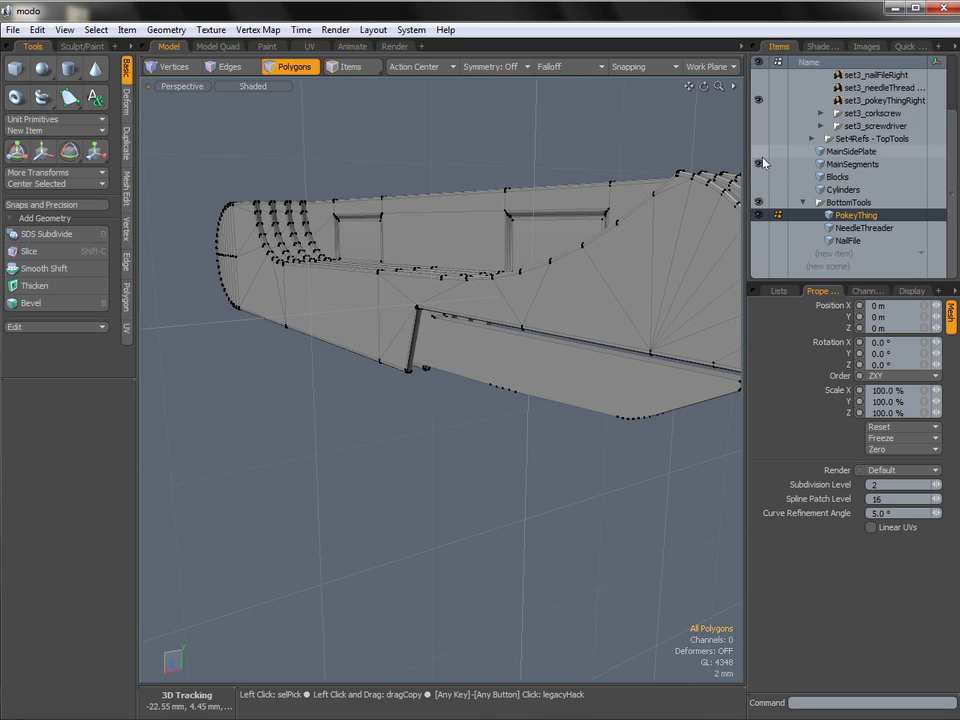
{"action": "left_click", "coordinate": [760, 164]}
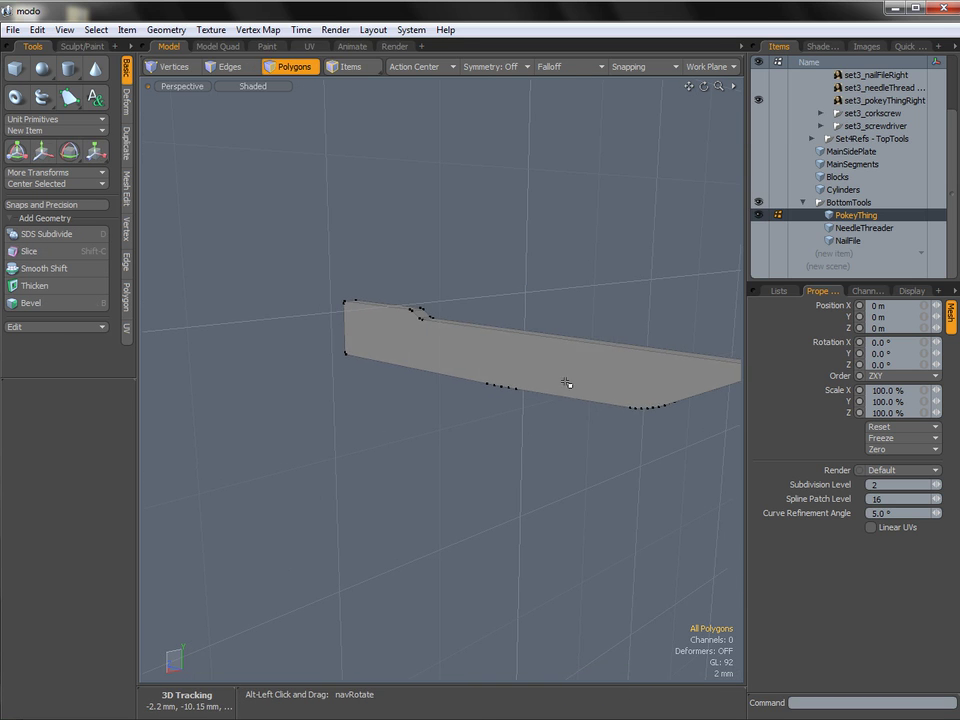
Inset both large side faces with a Polygon Bevel of about 160 um and no shift.
{"action": "left_click_drag", "start_coordinate": [489, 381], "coordinate": [441, 384], "text": "alt"}
{"action": "left_click", "coordinate": [650, 383]}
{"action": "left_click", "coordinate": [420, 385], "text": "shift"}
{"action": "left_click_drag", "start_coordinate": [354, 386], "coordinate": [580, 354], "text": "ctrl+alt"}
{"action": "key", "text": "b"}
{"action": "left_click_drag", "start_coordinate": [580, 354], "coordinate": [460, 350], "text": "alt+shift"}
{"action": "left_click_drag", "start_coordinate": [460, 350], "coordinate": [525, 371], "text": "alt"}
{"action": "left_click", "coordinate": [422, 373]}
{"action": "left_click_drag", "start_coordinate": [312, 353], "coordinate": [291, 353], "text": "ctrl+alt"}
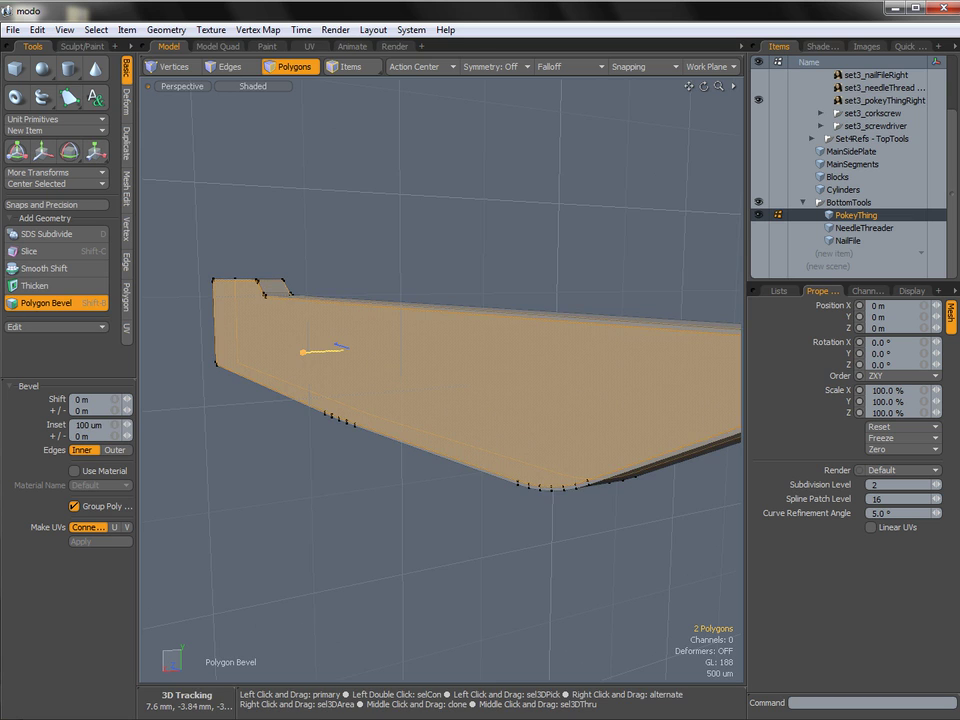
{"action": "left_click_drag", "start_coordinate": [563, 339], "coordinate": [604, 349], "text": "alt"}
{"action": "left_click_drag", "start_coordinate": [330, 345], "coordinate": [230, 358], "text": "ctrl+alt"}
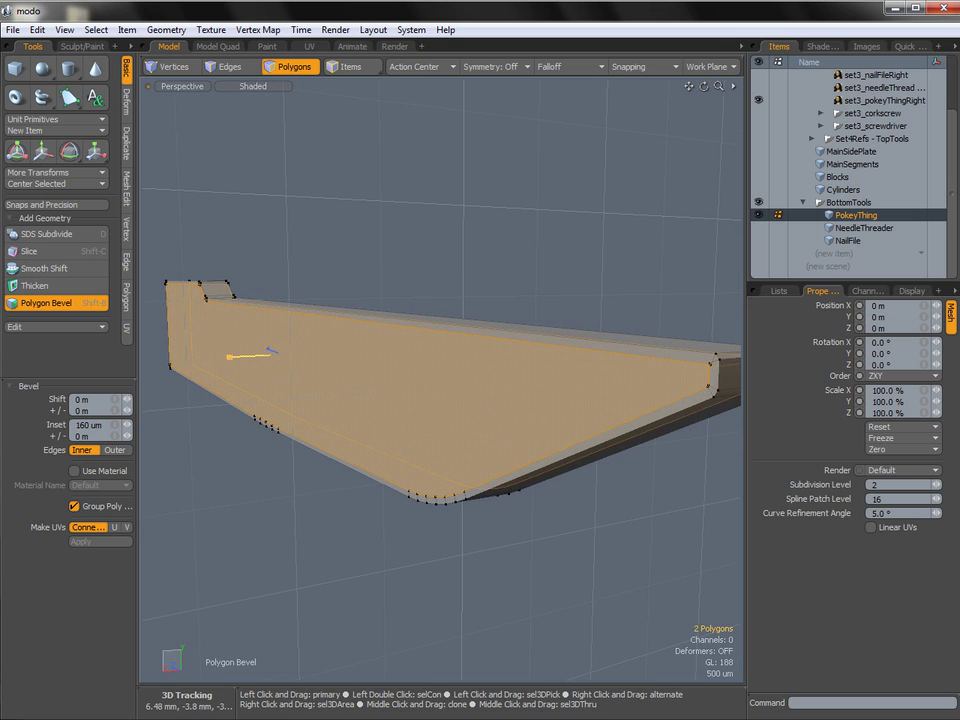
{"action": "key", "text": "space"}
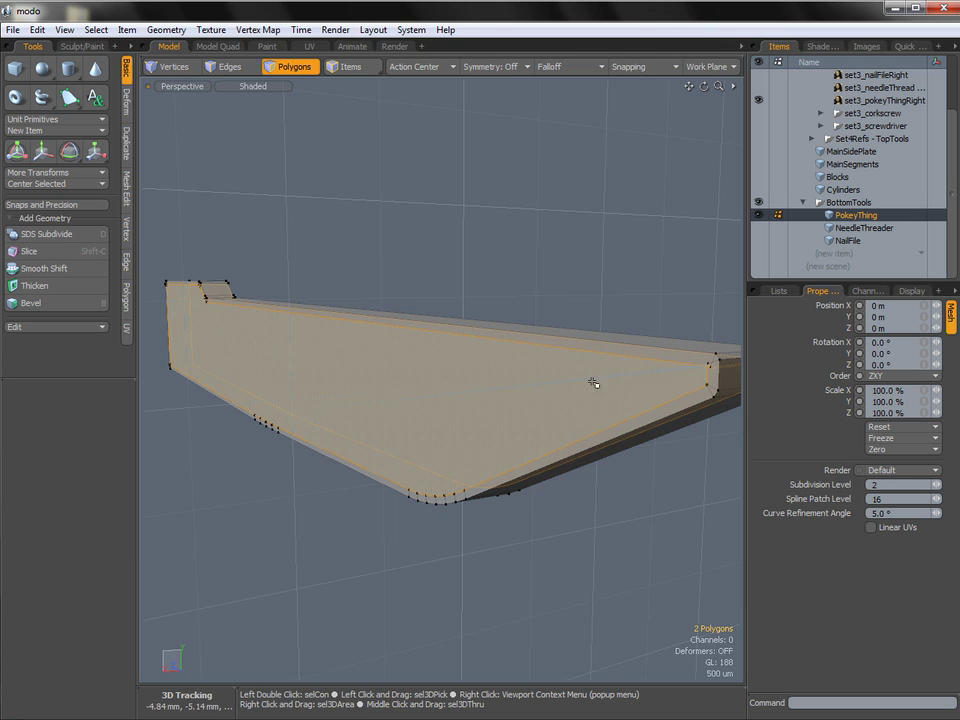
{"action": "left_click", "coordinate": [602, 490]}
Merge the upper and the lower pair of overlapping inset vertices at the tip with Join Averaged.
{"action": "left_click_drag", "start_coordinate": [589, 360], "coordinate": [546, 360], "text": "alt"}
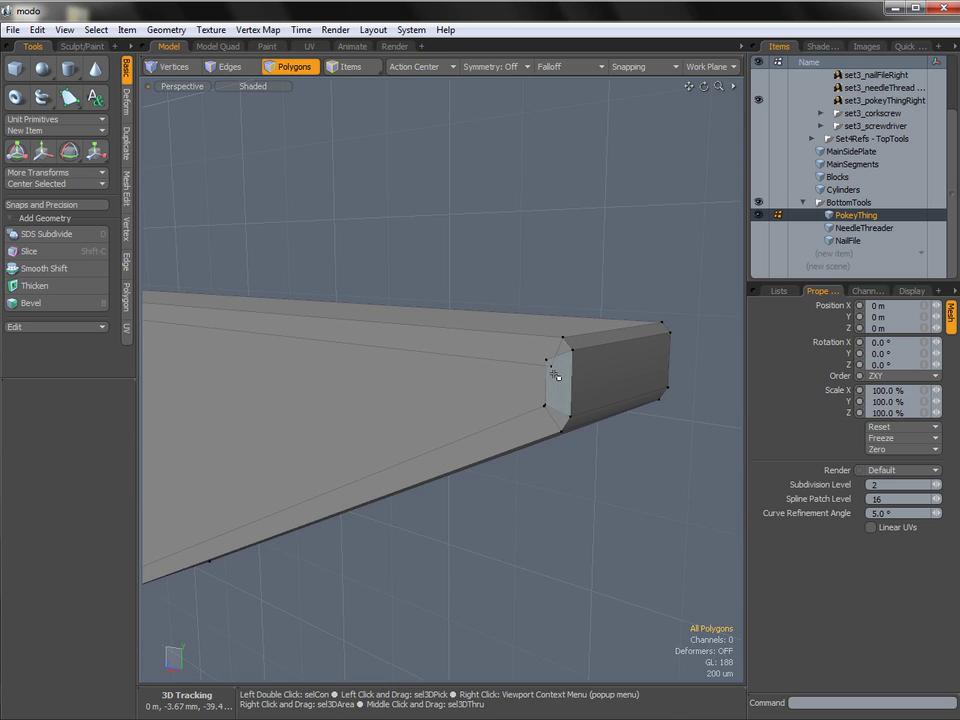
{"action": "key", "text": "1"}
{"action": "left_click", "coordinate": [552, 364]}
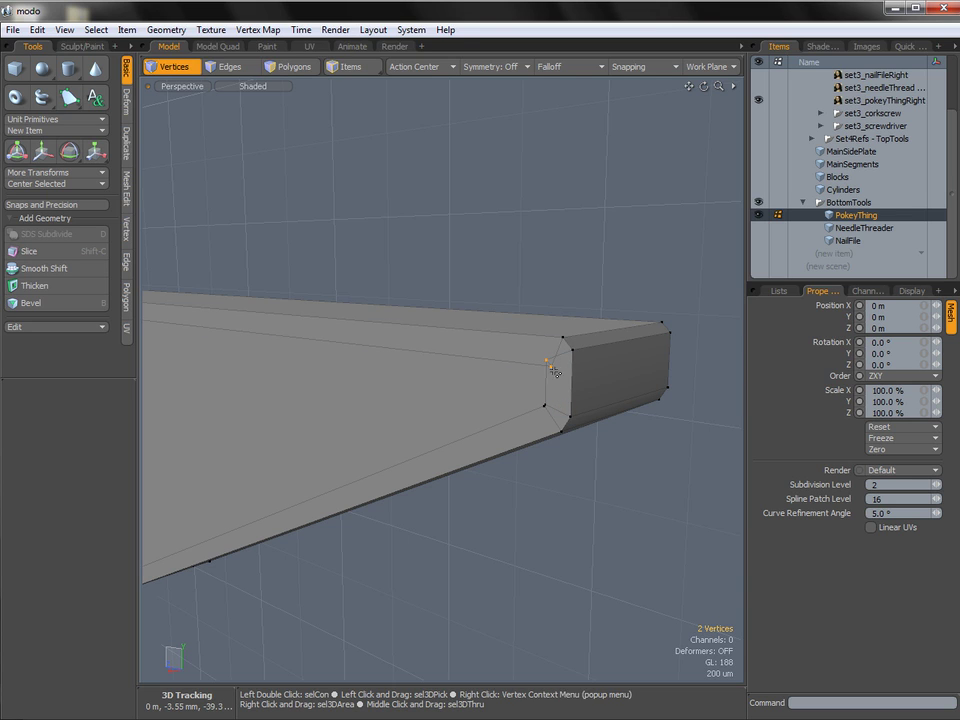
{"action": "left_click", "coordinate": [126, 231]}
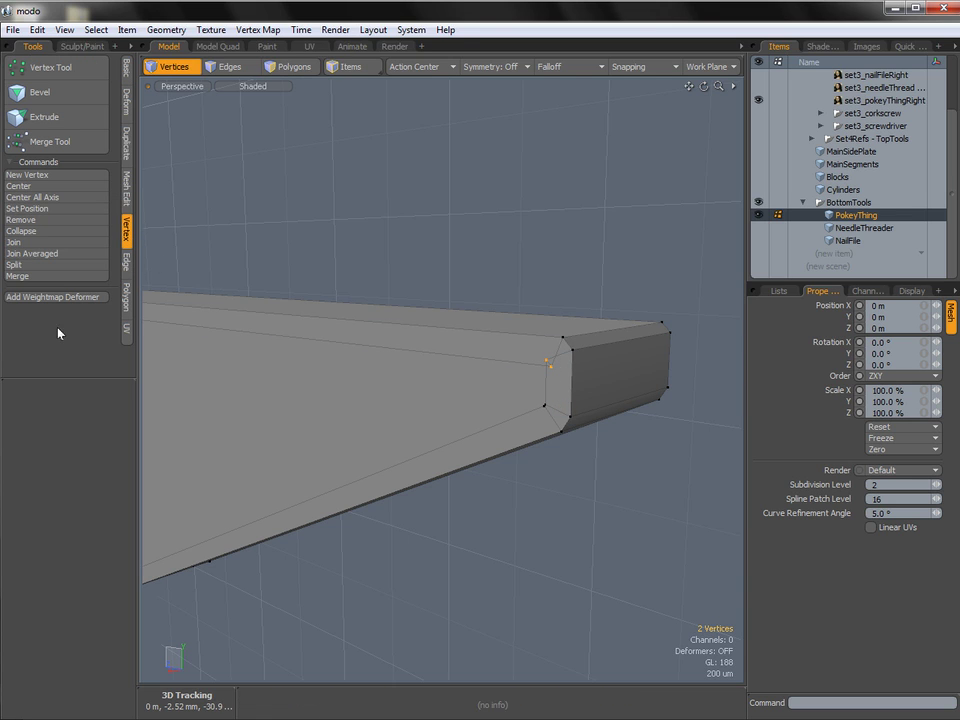
{"action": "left_click", "coordinate": [32, 254]}
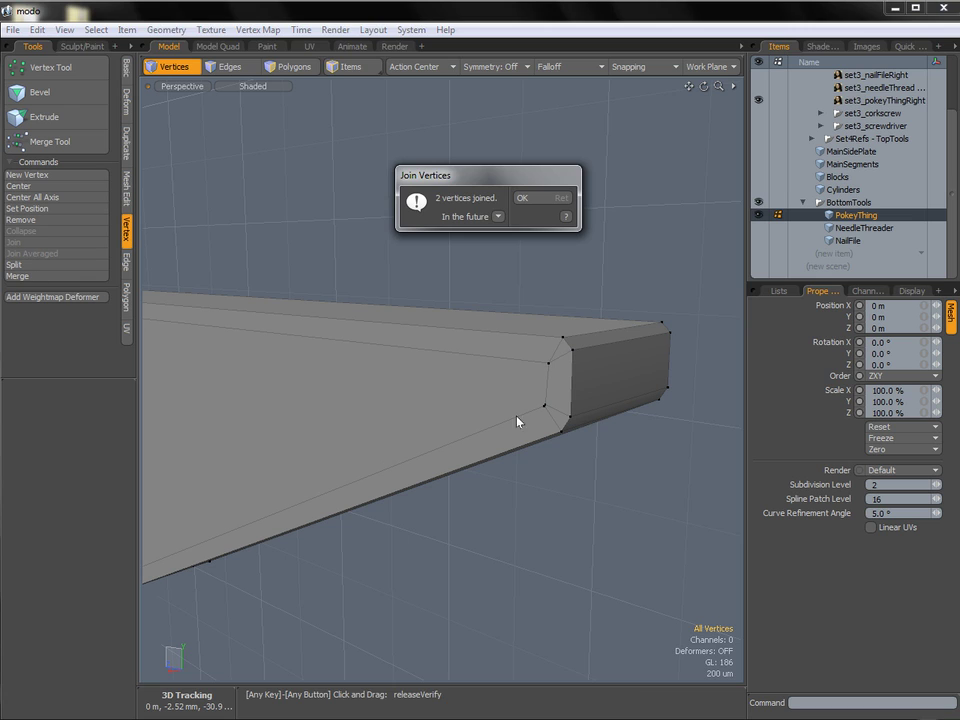
{"action": "left_click", "coordinate": [541, 402]}
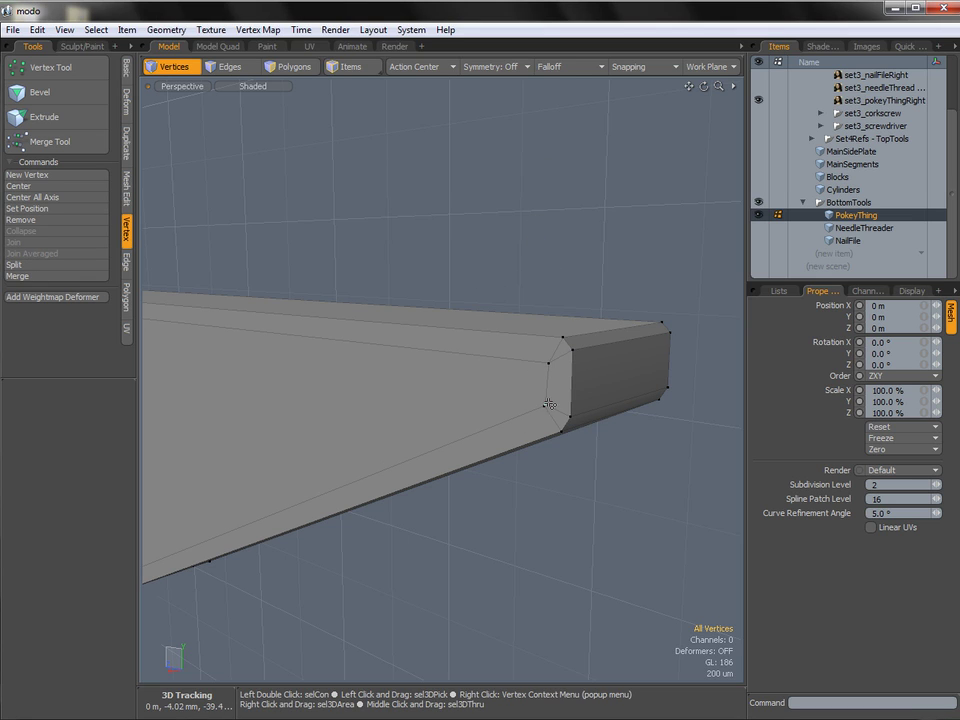
{"action": "left_click", "coordinate": [68, 254]}
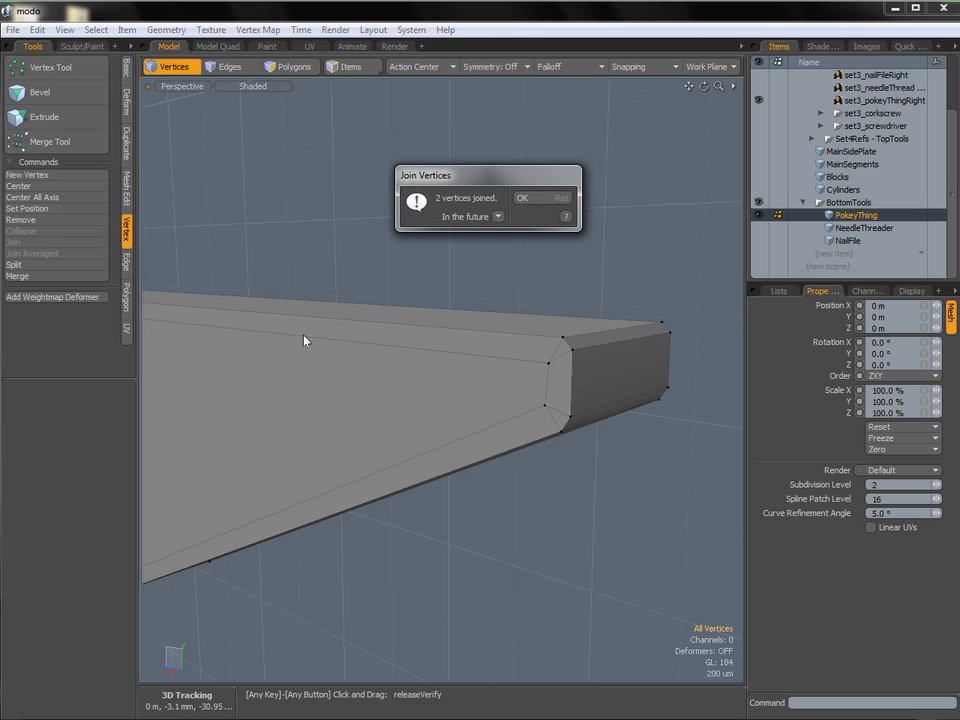
Merge the two overlapping vertex pairs at the tip on the opposite side face with Join Averaged.
{"action": "left_click_drag", "start_coordinate": [585, 362], "coordinate": [393, 344], "text": "alt"}
{"action": "left_click", "coordinate": [281, 344]}
{"action": "left_click", "coordinate": [283, 341], "text": "shift"}
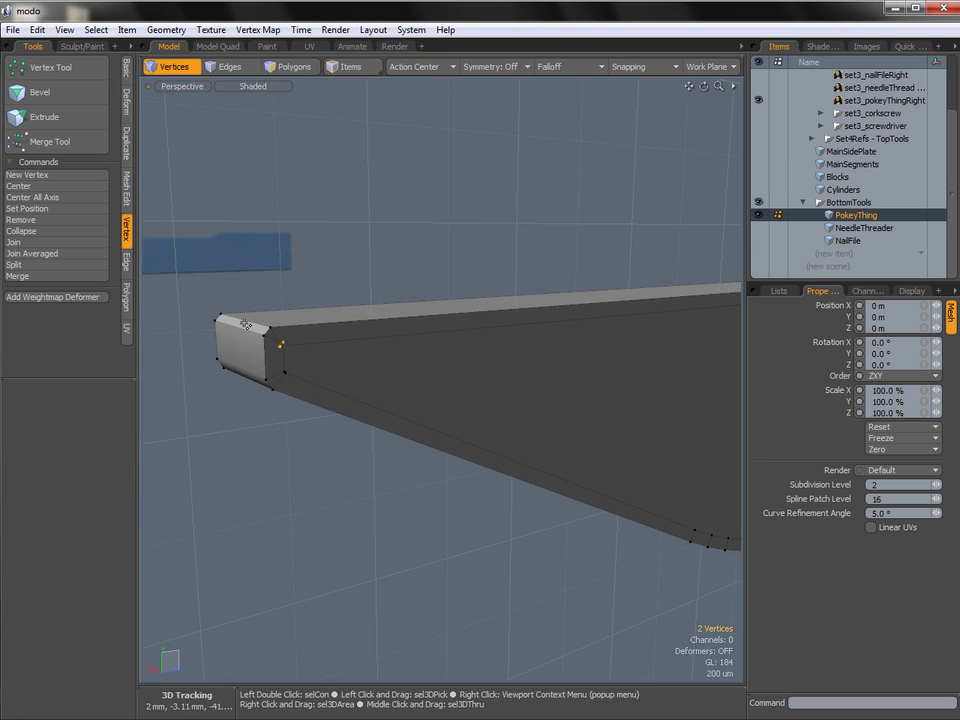
{"action": "left_click", "coordinate": [62, 243]}
{"action": "left_click", "coordinate": [576, 198]}
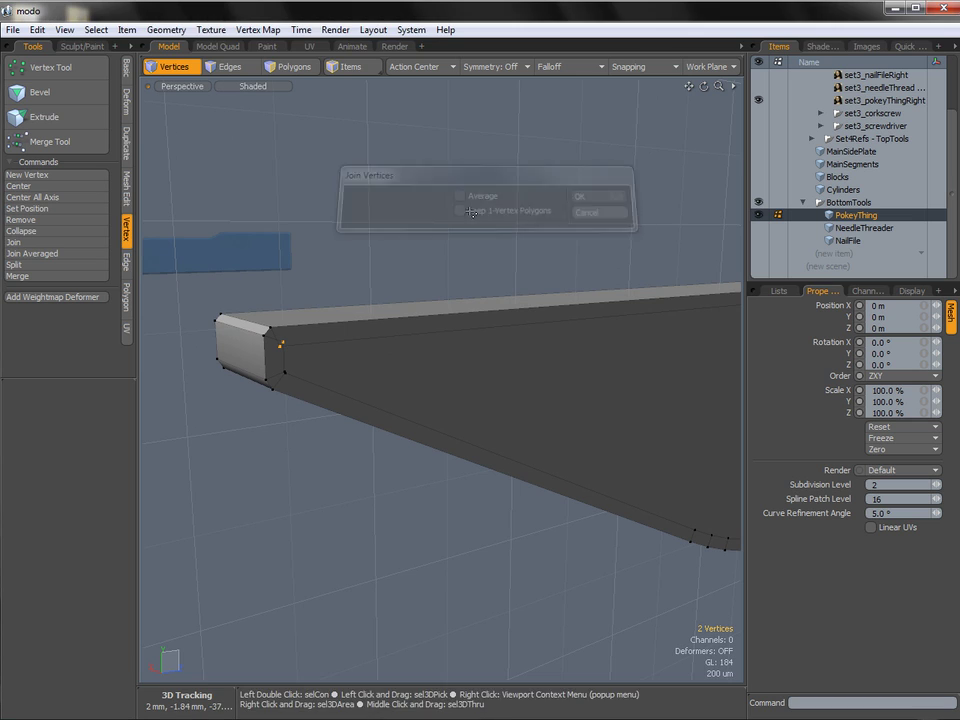
{"action": "left_click", "coordinate": [33, 254]}
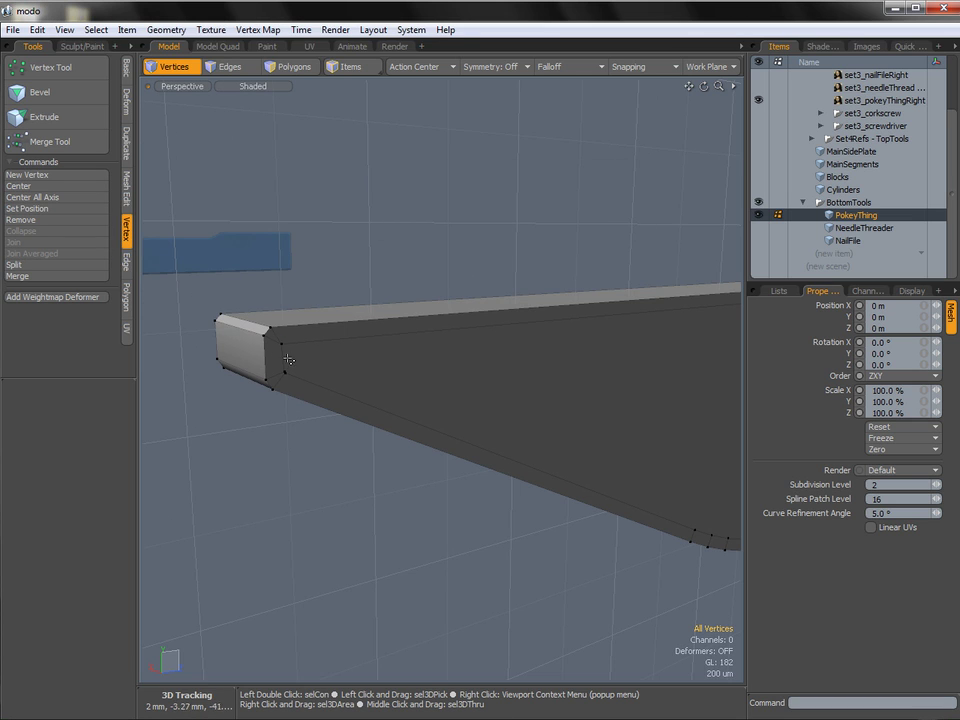
{"action": "left_click", "coordinate": [48, 254]}
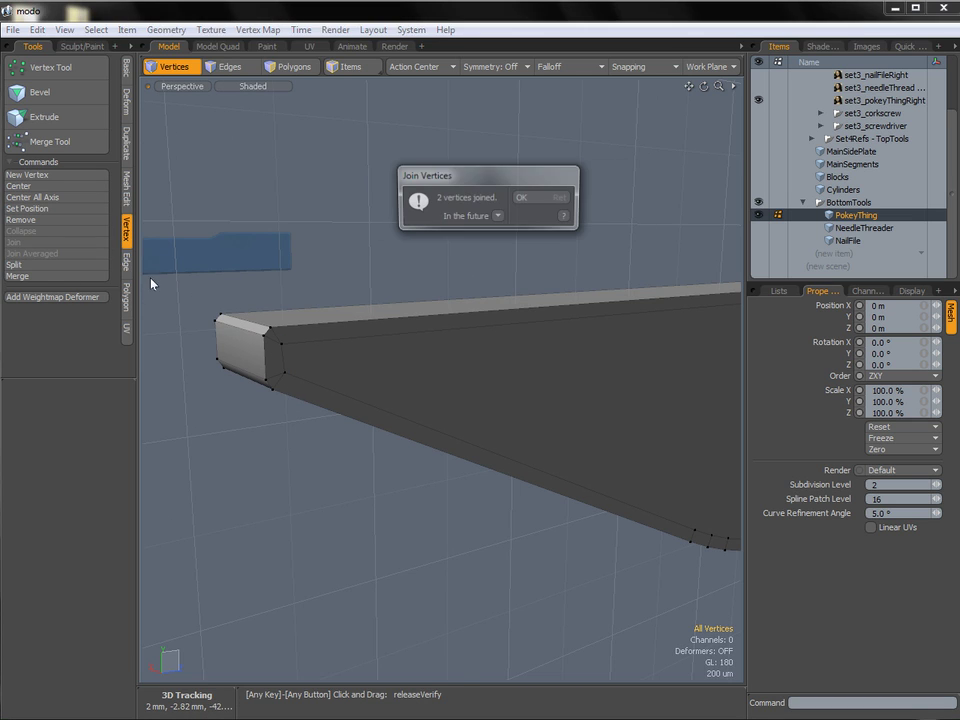
Bevel the outer edge loops around both side faces with a narrow Edge Bevel in Inset mode, round level 0.
{"action": "left_click_drag", "start_coordinate": [398, 350], "coordinate": [466, 506], "text": "alt"}
{"action": "key", "text": "3"}
{"action": "left_click", "coordinate": [583, 366]}
{"action": "key", "text": "2"}
{"action": "double_click", "coordinate": [380, 332]}
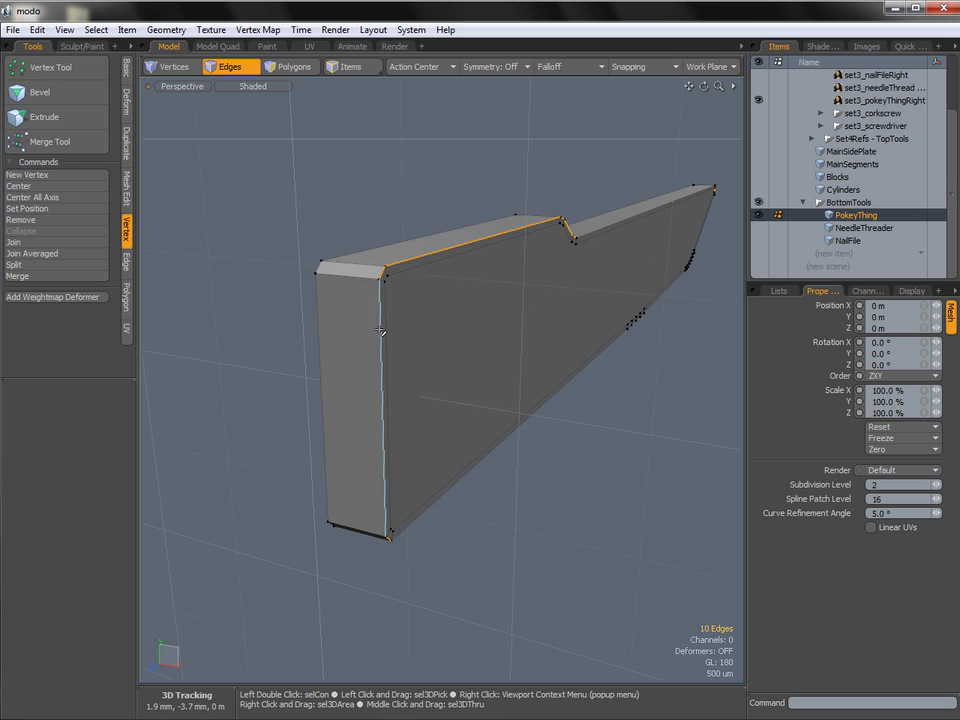
{"action": "left_click_drag", "start_coordinate": [399, 326], "coordinate": [499, 317], "text": "alt"}
{"action": "double_click", "coordinate": [429, 332], "text": "shift"}
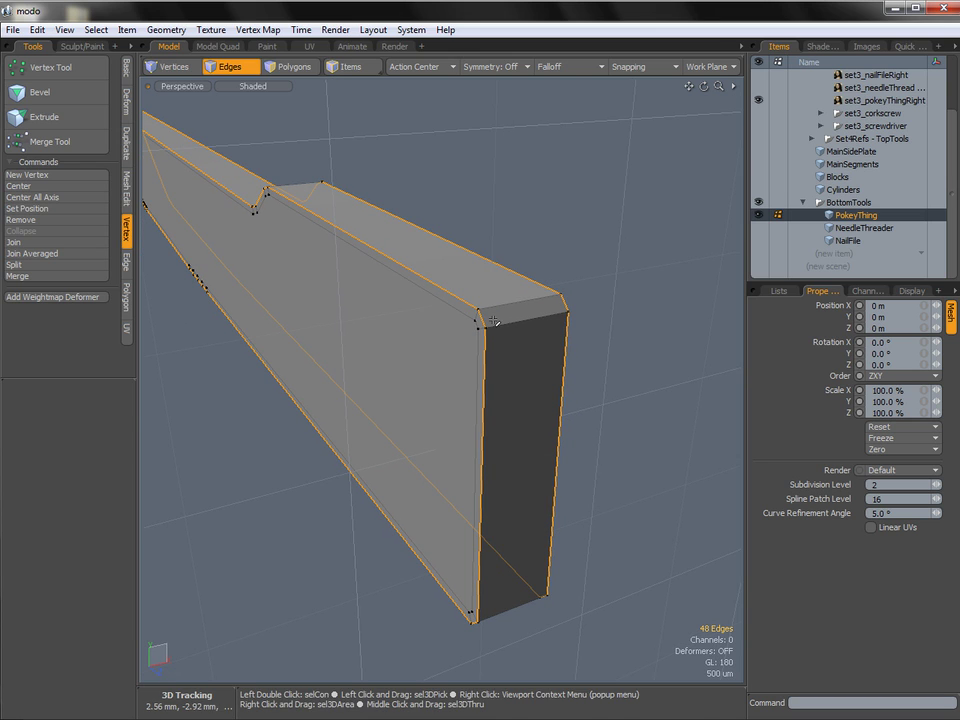
{"action": "key", "text": "b"}
{"action": "left_click_drag", "start_coordinate": [400, 290], "coordinate": [420, 232]}
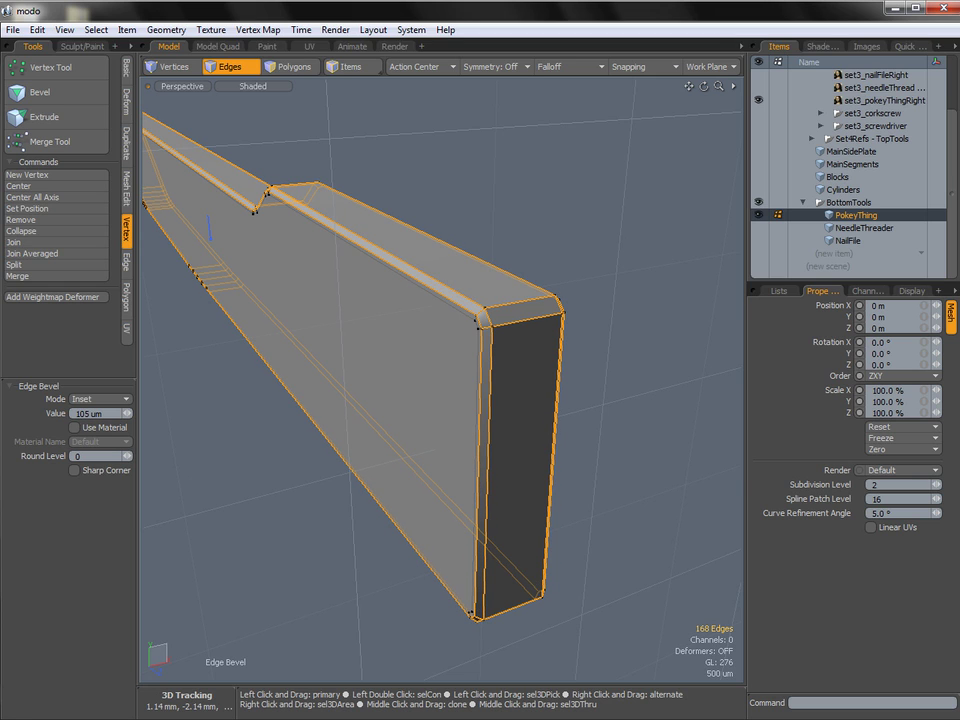
{"action": "left_click_drag", "start_coordinate": [367, 311], "coordinate": [357, 462]}
{"action": "key", "text": "space"}
Inspect the bevelled body from the side and switch to the Right view over the reference image.
{"action": "left_click_drag", "start_coordinate": [589, 288], "coordinate": [467, 341], "text": "alt"}
{"action": "left_click_drag", "start_coordinate": [279, 328], "coordinate": [504, 360], "text": "alt"}
{"action": "key", "text": "ctrl+space"}
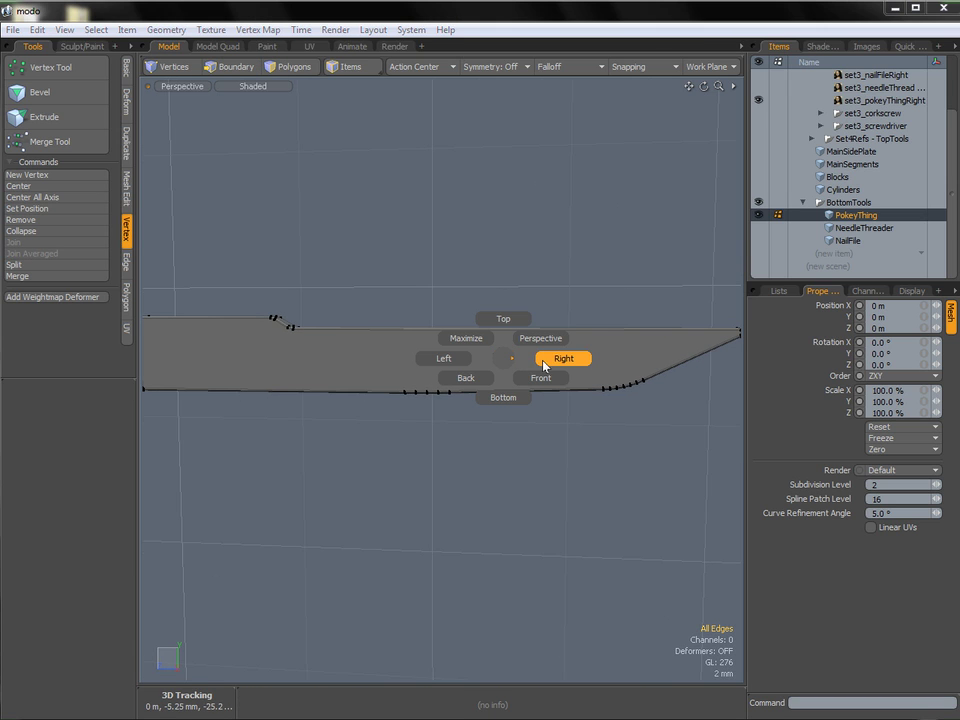
{"action": "left_click", "coordinate": [565, 360]}
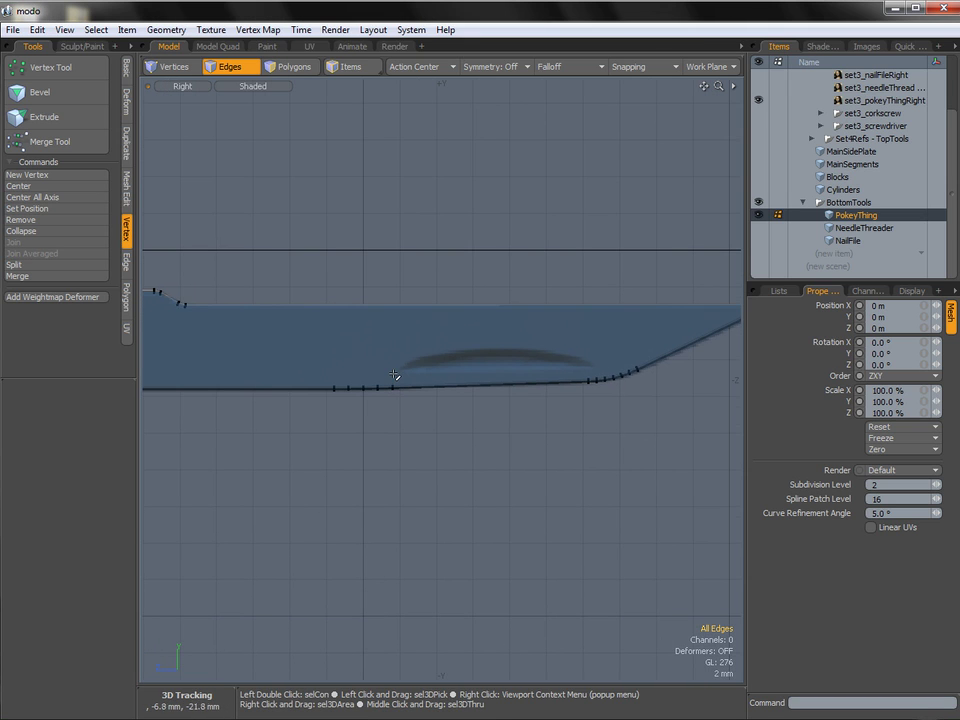